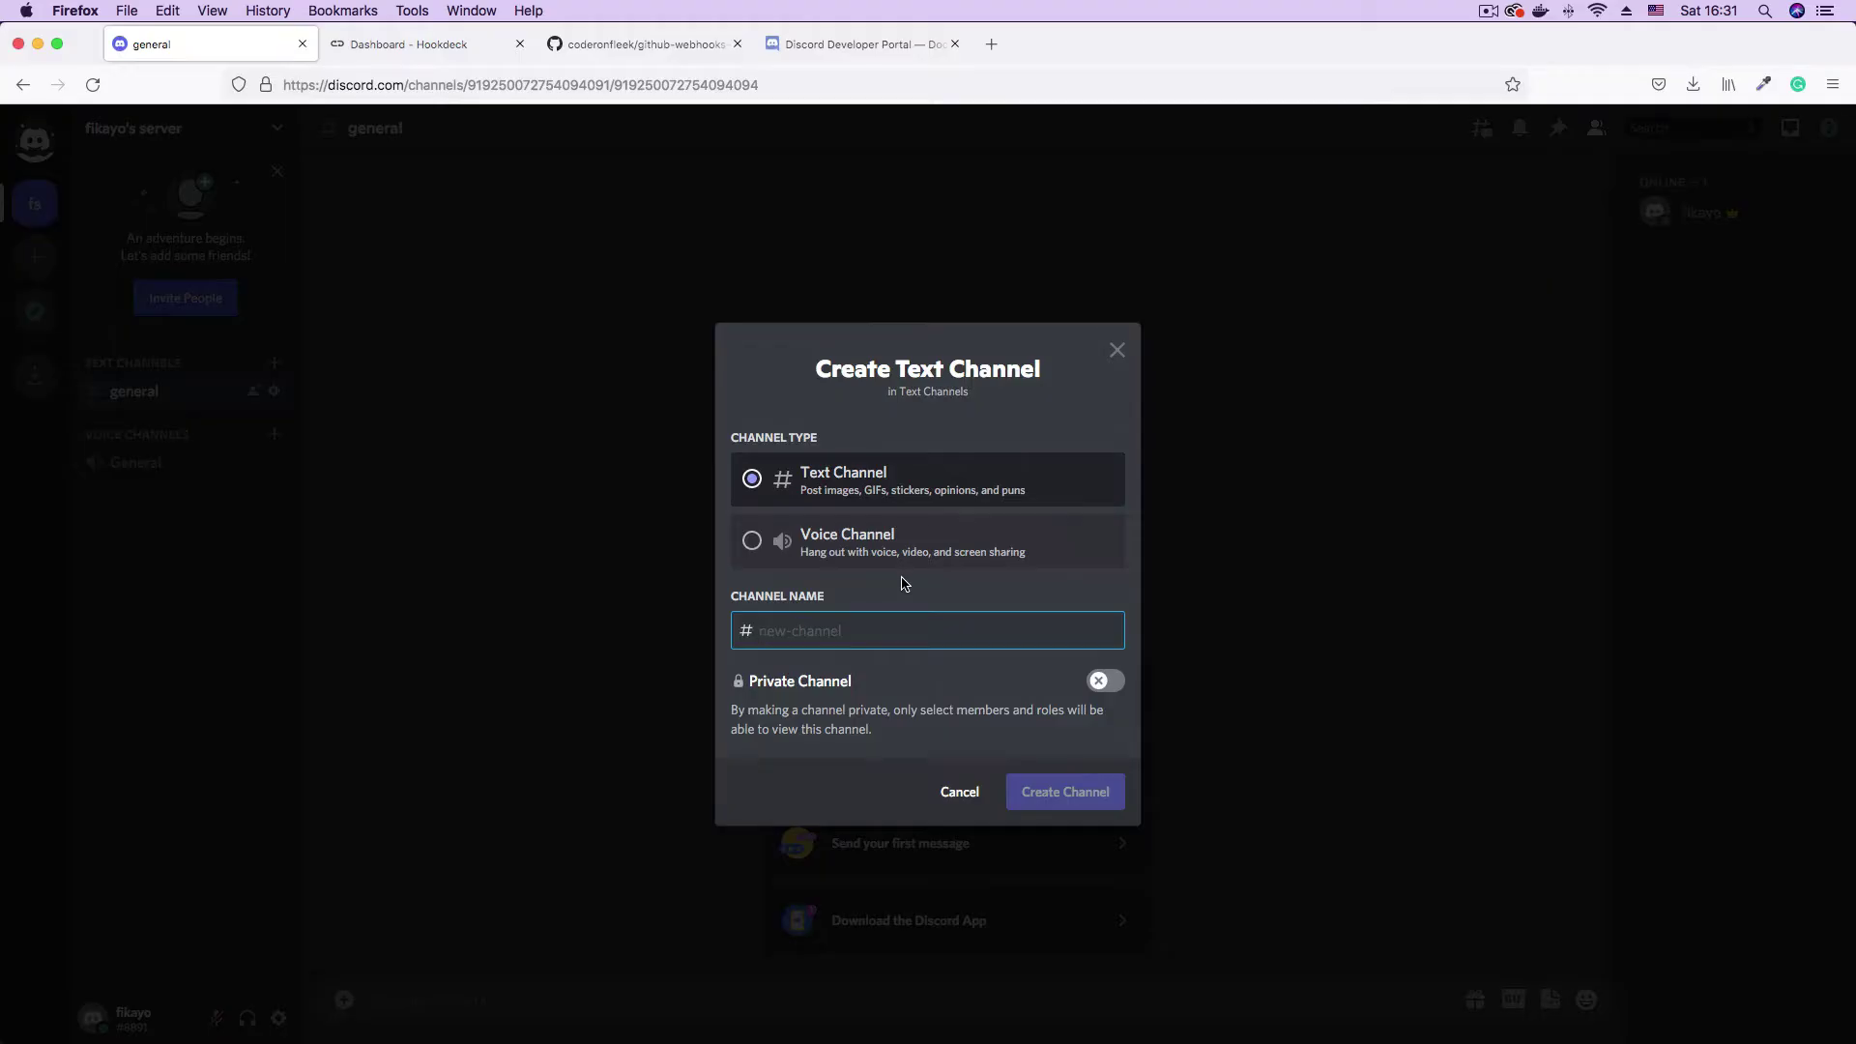
# - Create the testing-webhooks channel and set it as the webhook's posting channel
pyautogui.write('ting-webhooks')
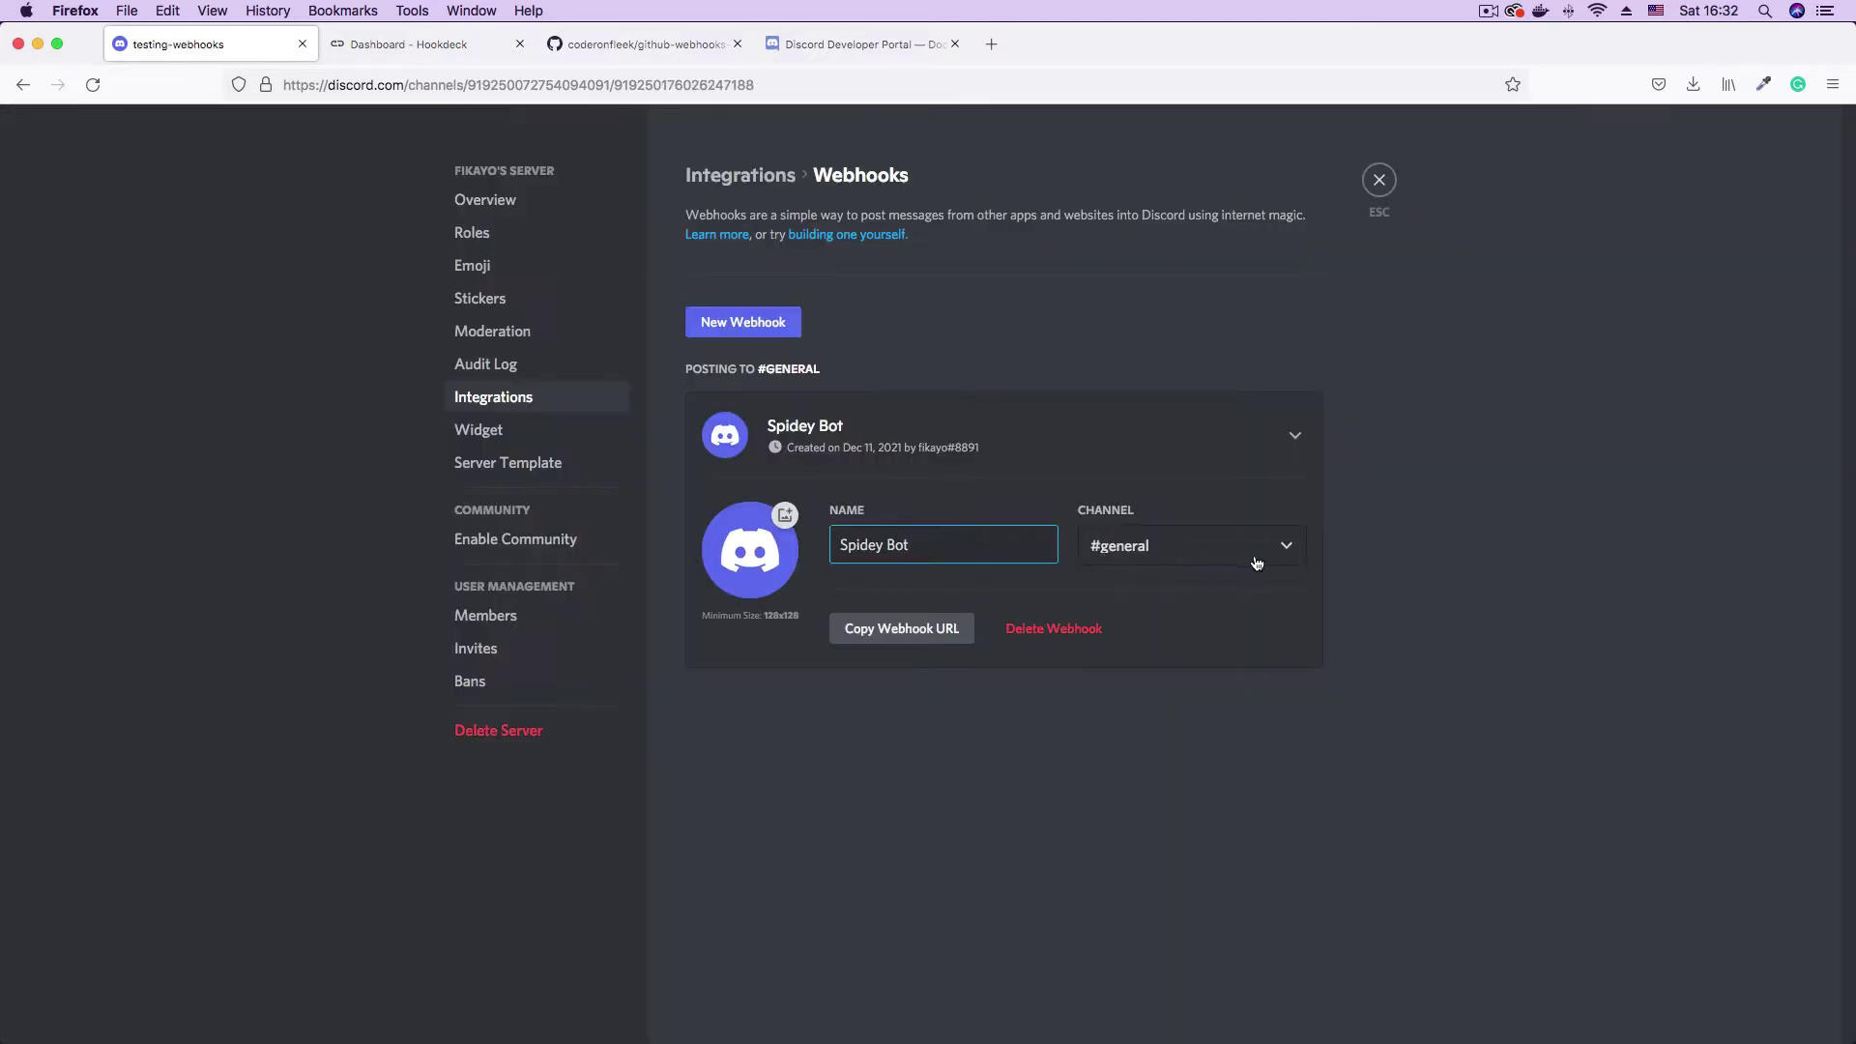
pyautogui.click(1256, 562)
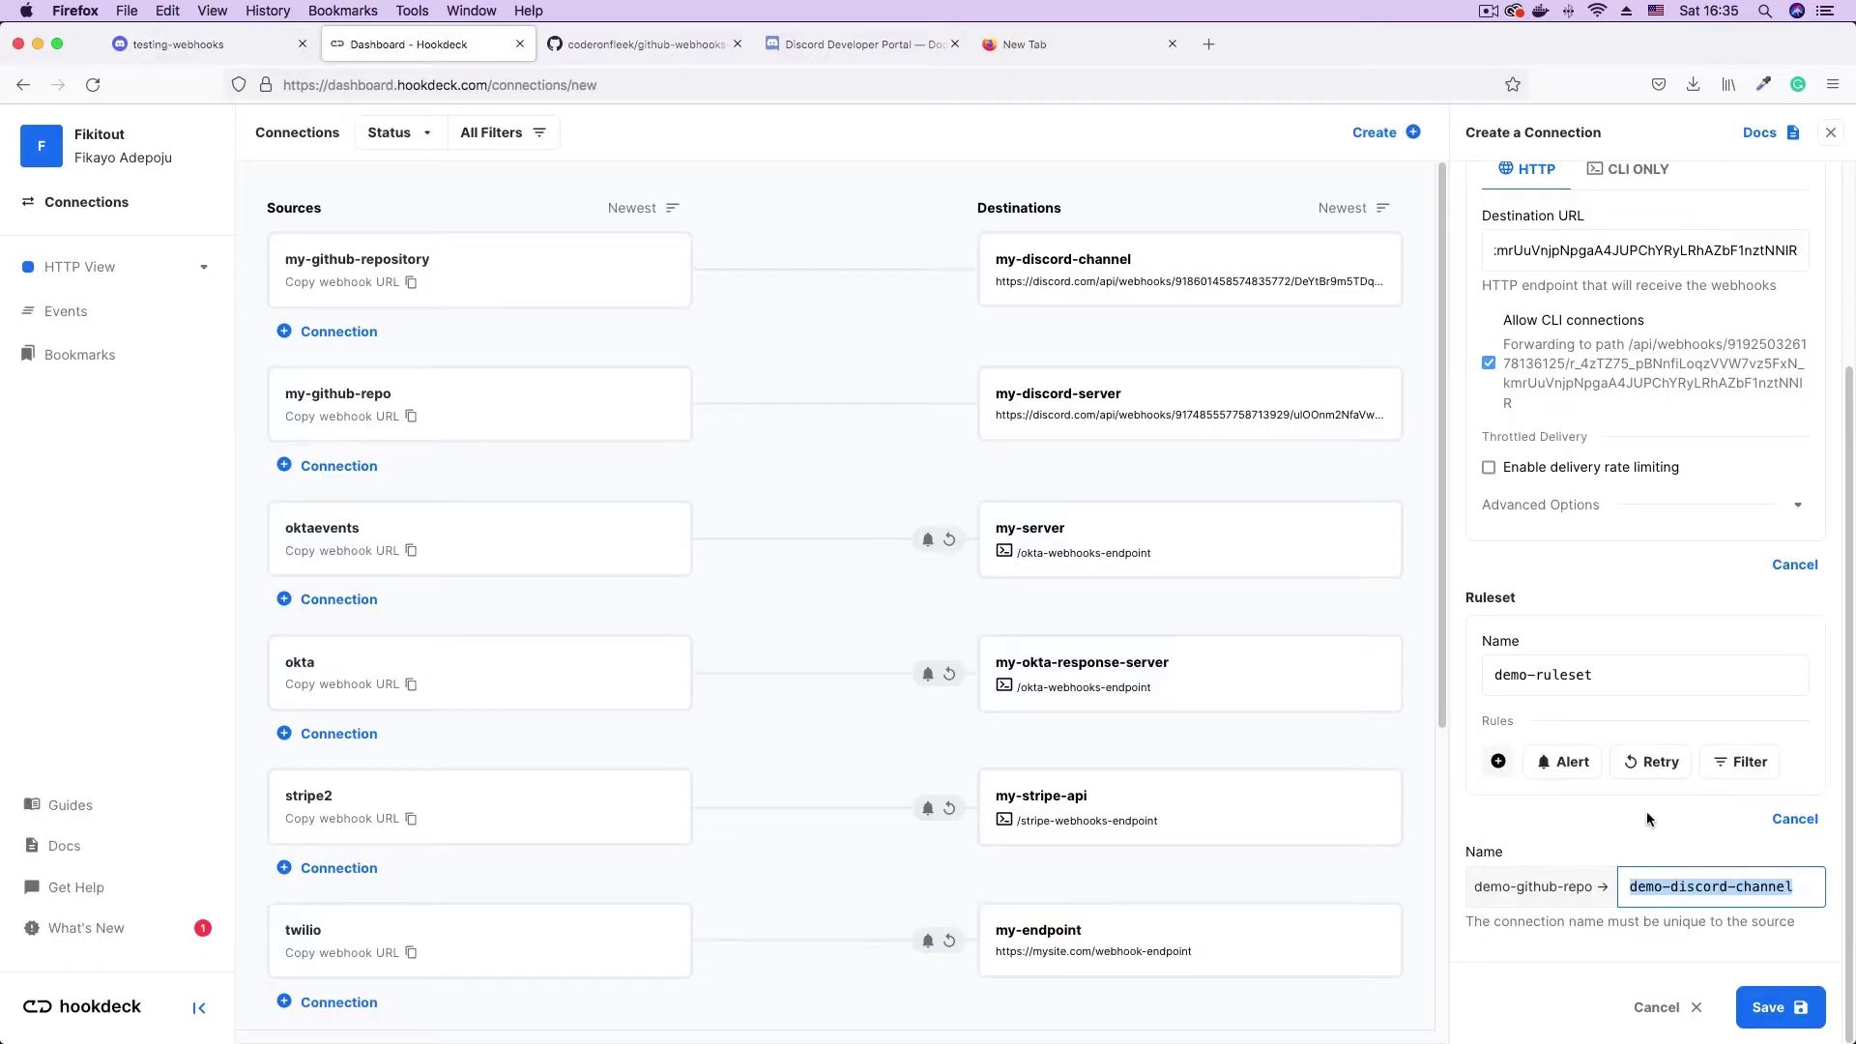
pyautogui.click(1649, 819)
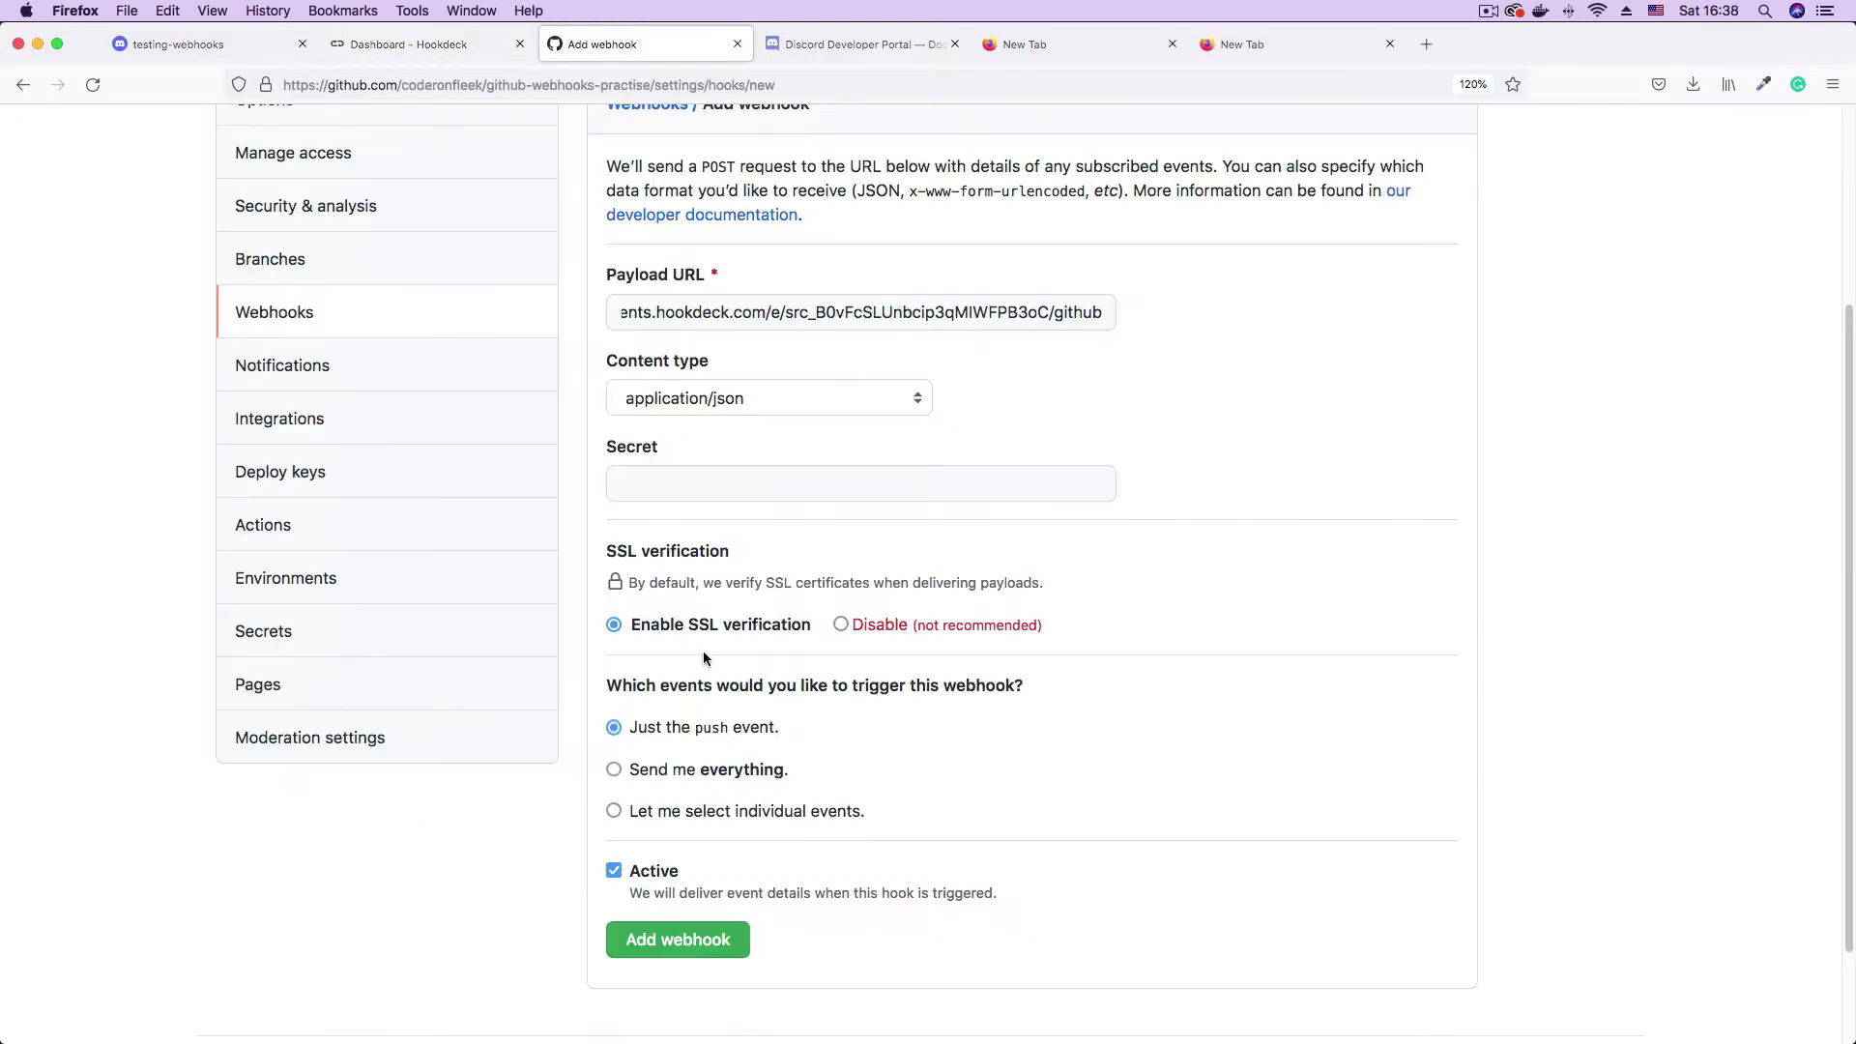
# - Add the GitHub webhook with the just-the-push-event trigger and show the main -> main push
pyautogui.moveTo(638, 727); pyautogui.dragTo(884, 737)
pyautogui.click(880, 749)
pyautogui.click(701, 942)
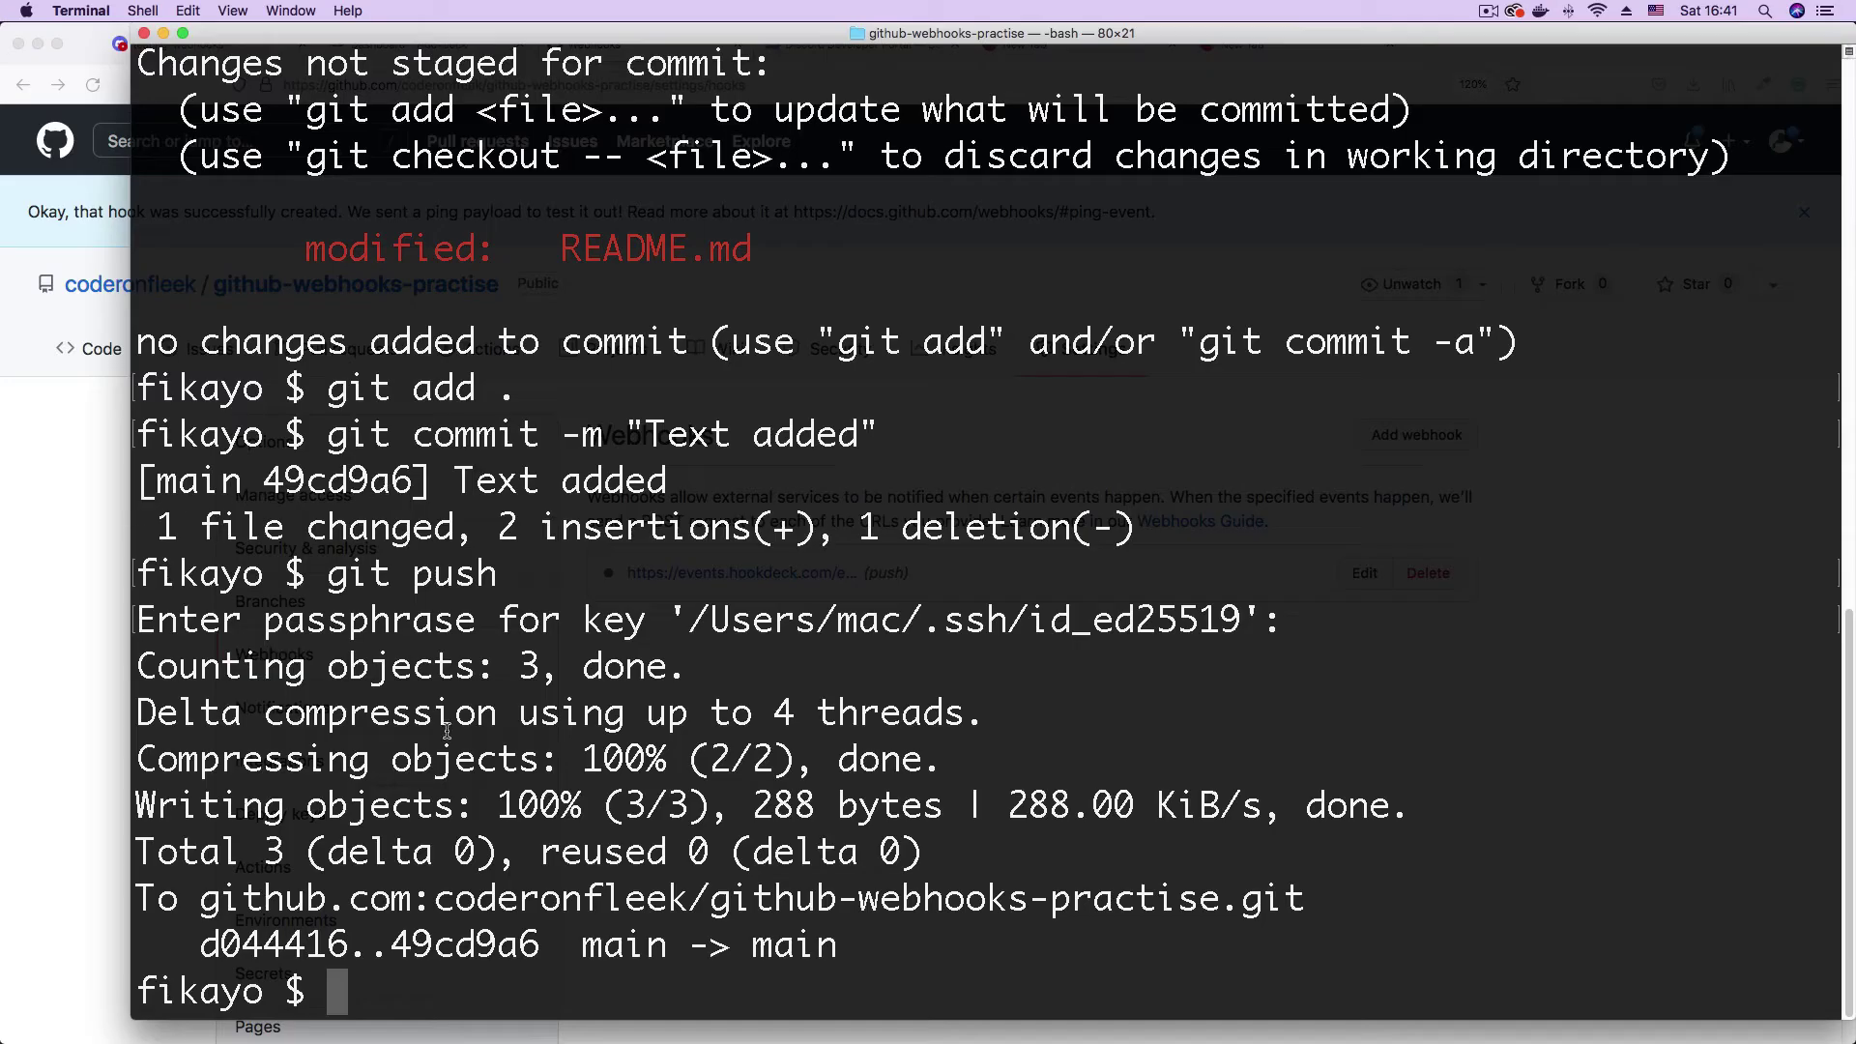
pyautogui.moveTo(595, 953); pyautogui.dragTo(836, 967)
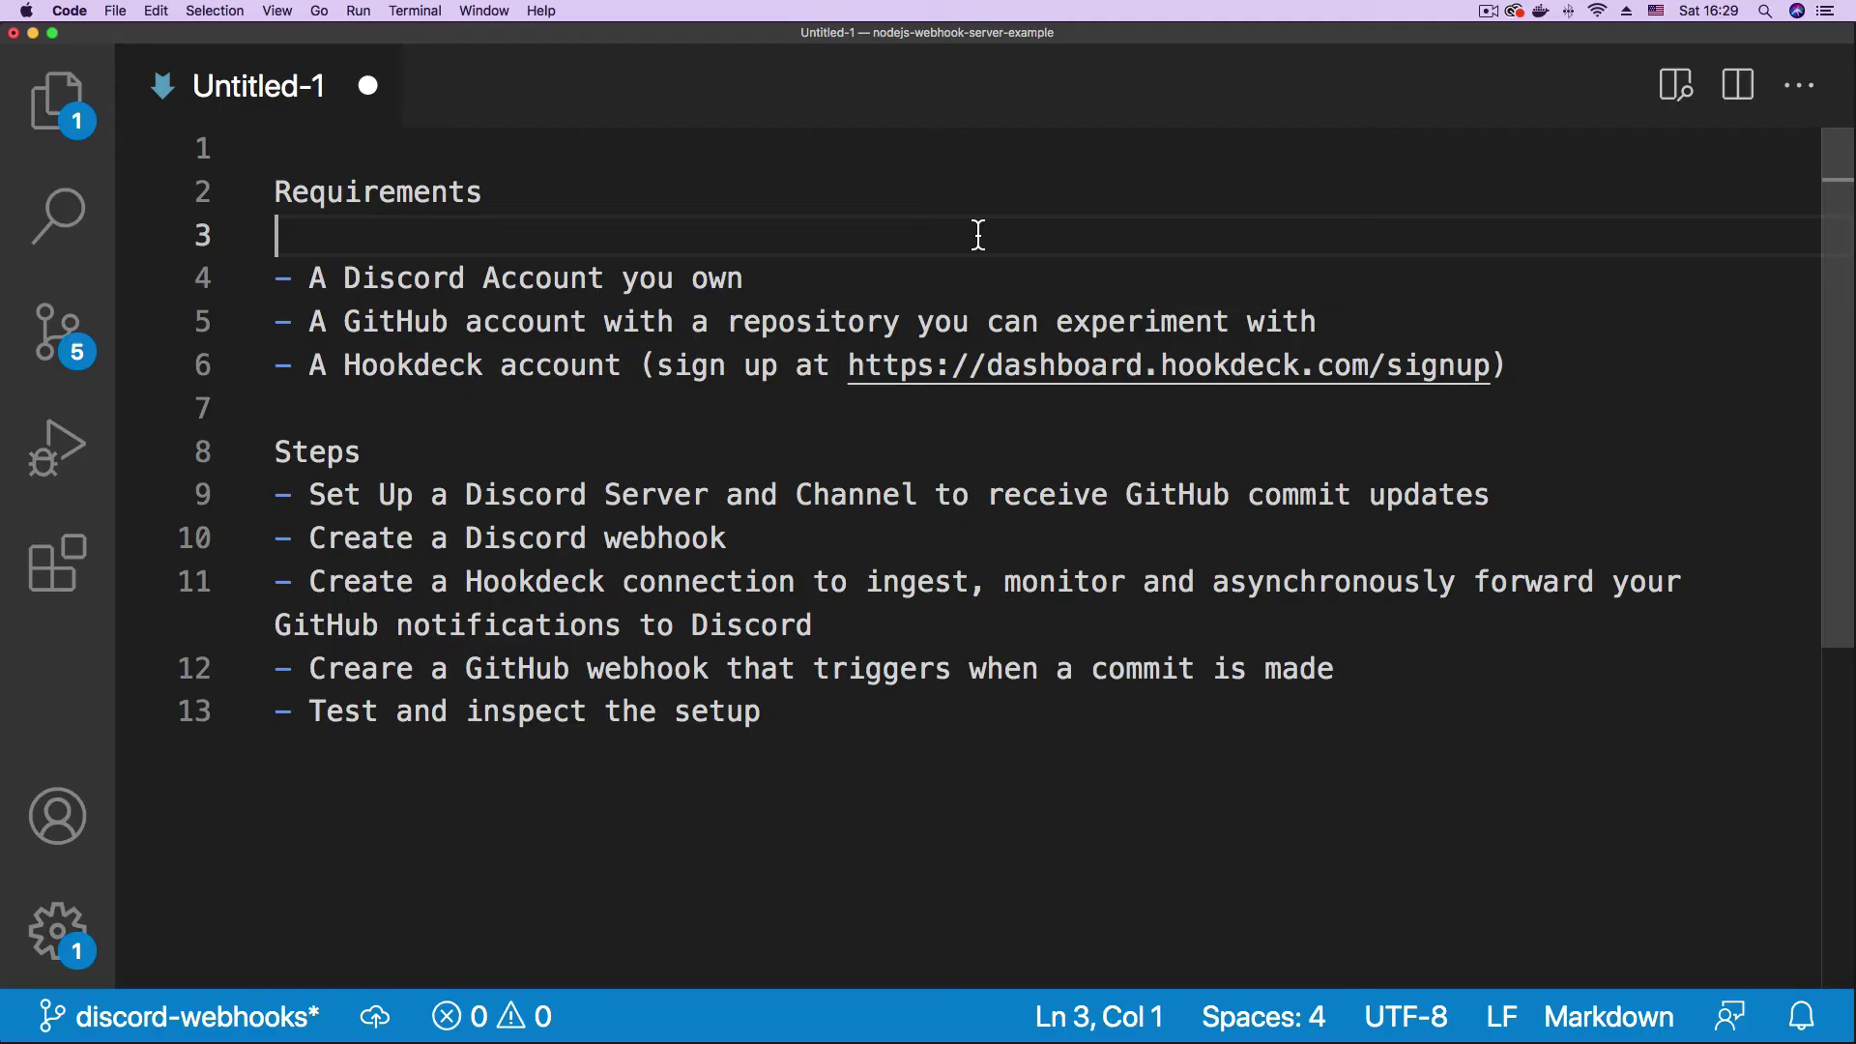
pyautogui.doubleClick(444, 211)
pyautogui.doubleClick(319, 455)
pyautogui.click(447, 455)
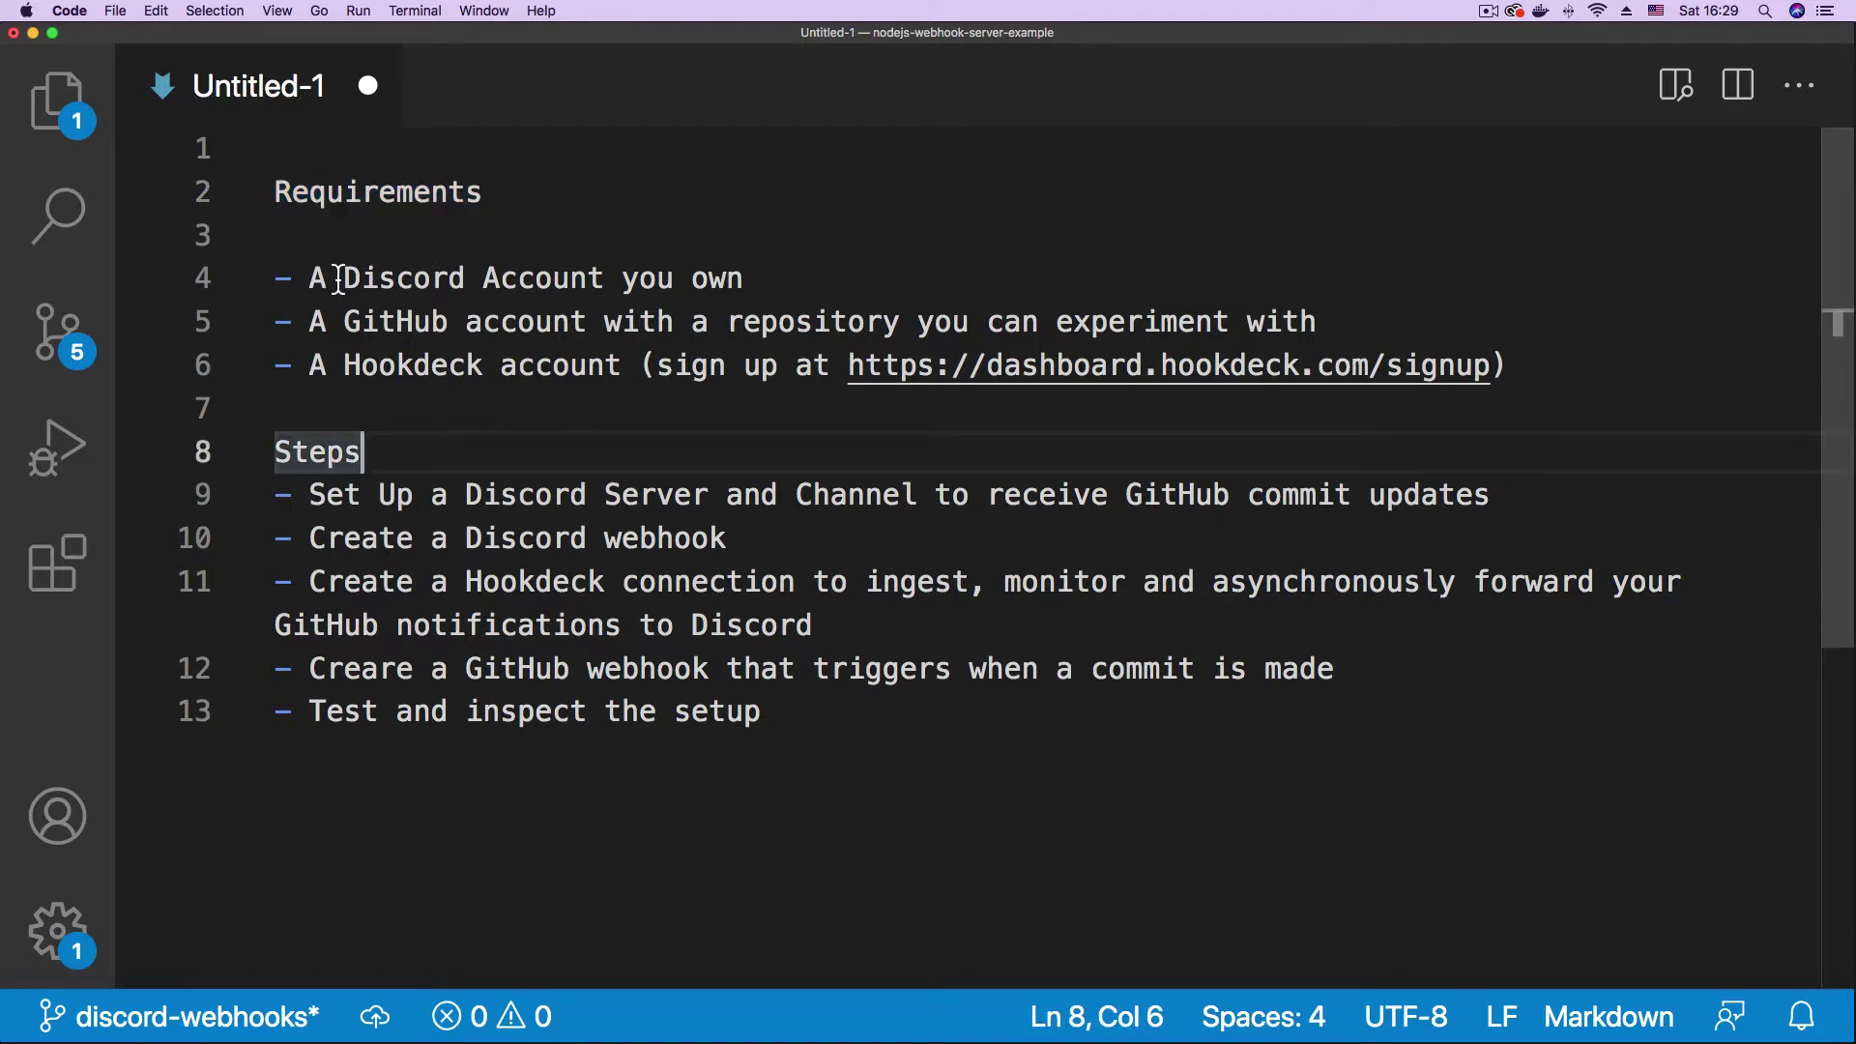
pyautogui.moveTo(309, 278); pyautogui.dragTo(832, 257)
pyautogui.click(831, 253)
pyautogui.moveTo(622, 278); pyautogui.dragTo(787, 281)
pyautogui.click(878, 276)
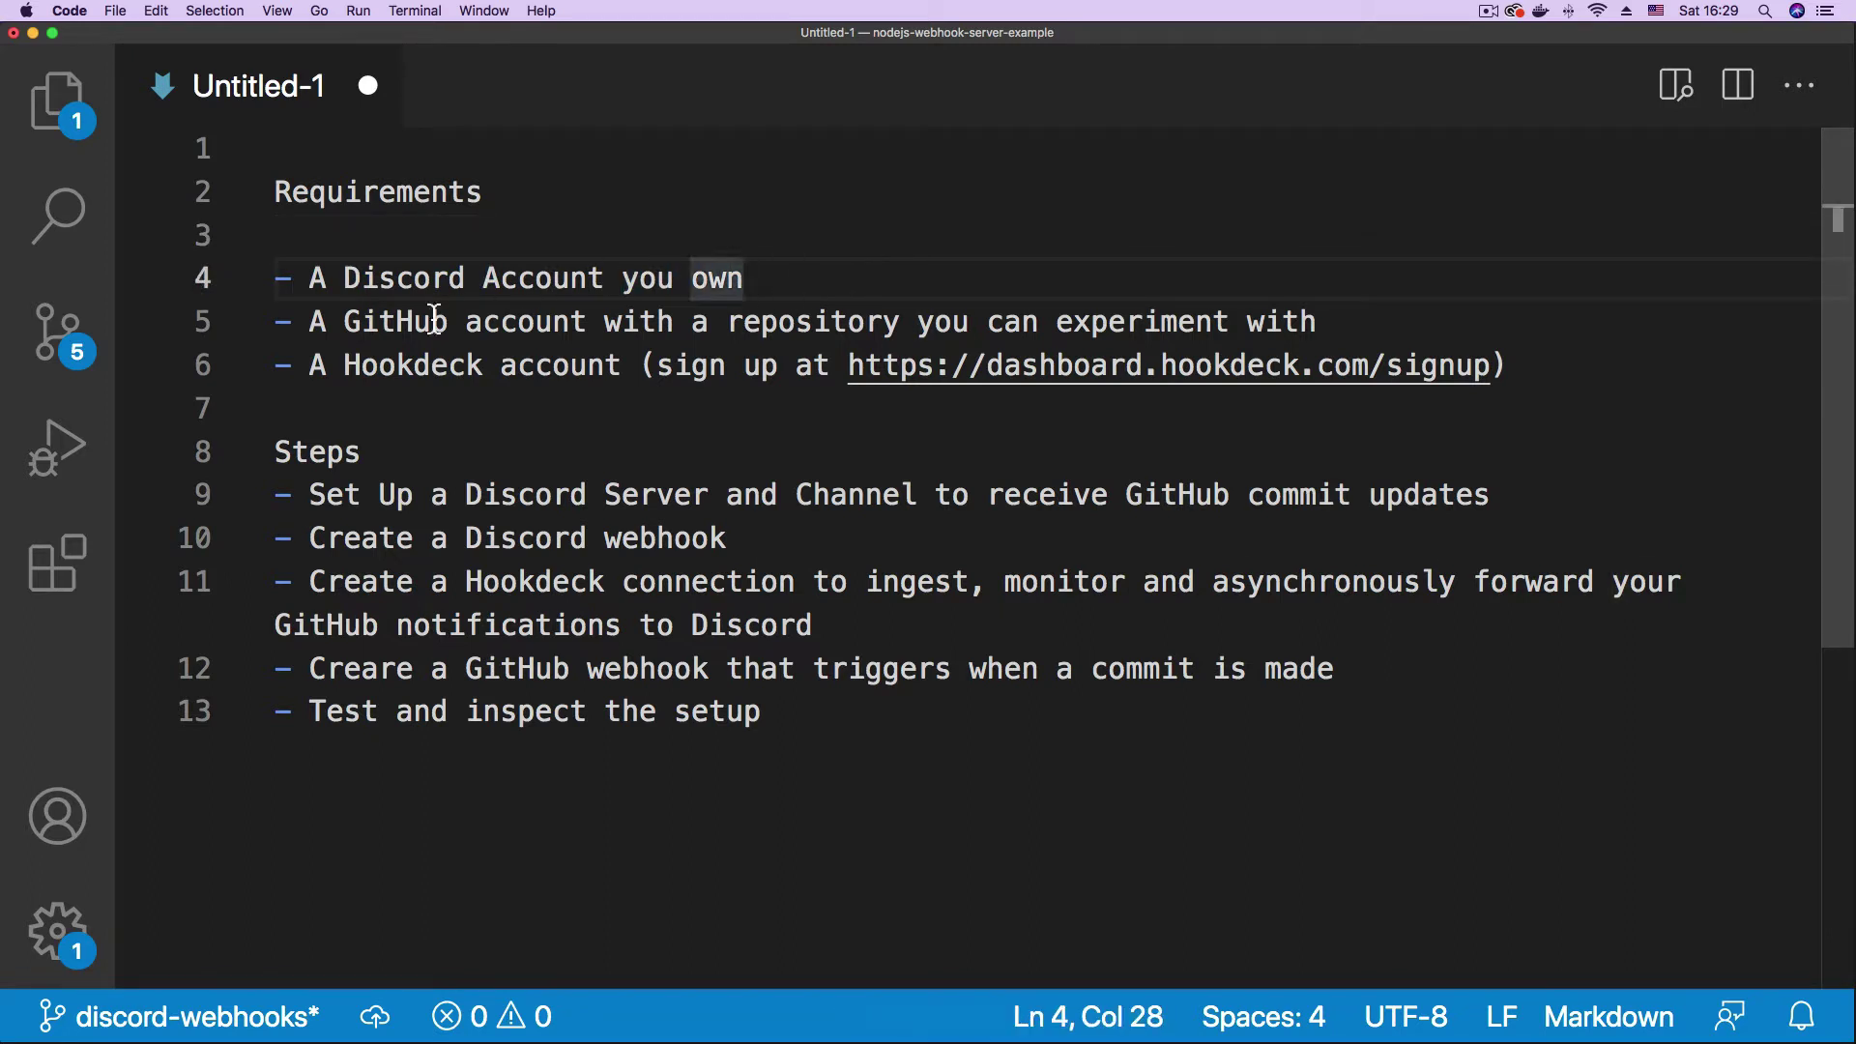
pyautogui.moveTo(313, 320); pyautogui.dragTo(587, 326)
pyautogui.doubleClick(870, 324)
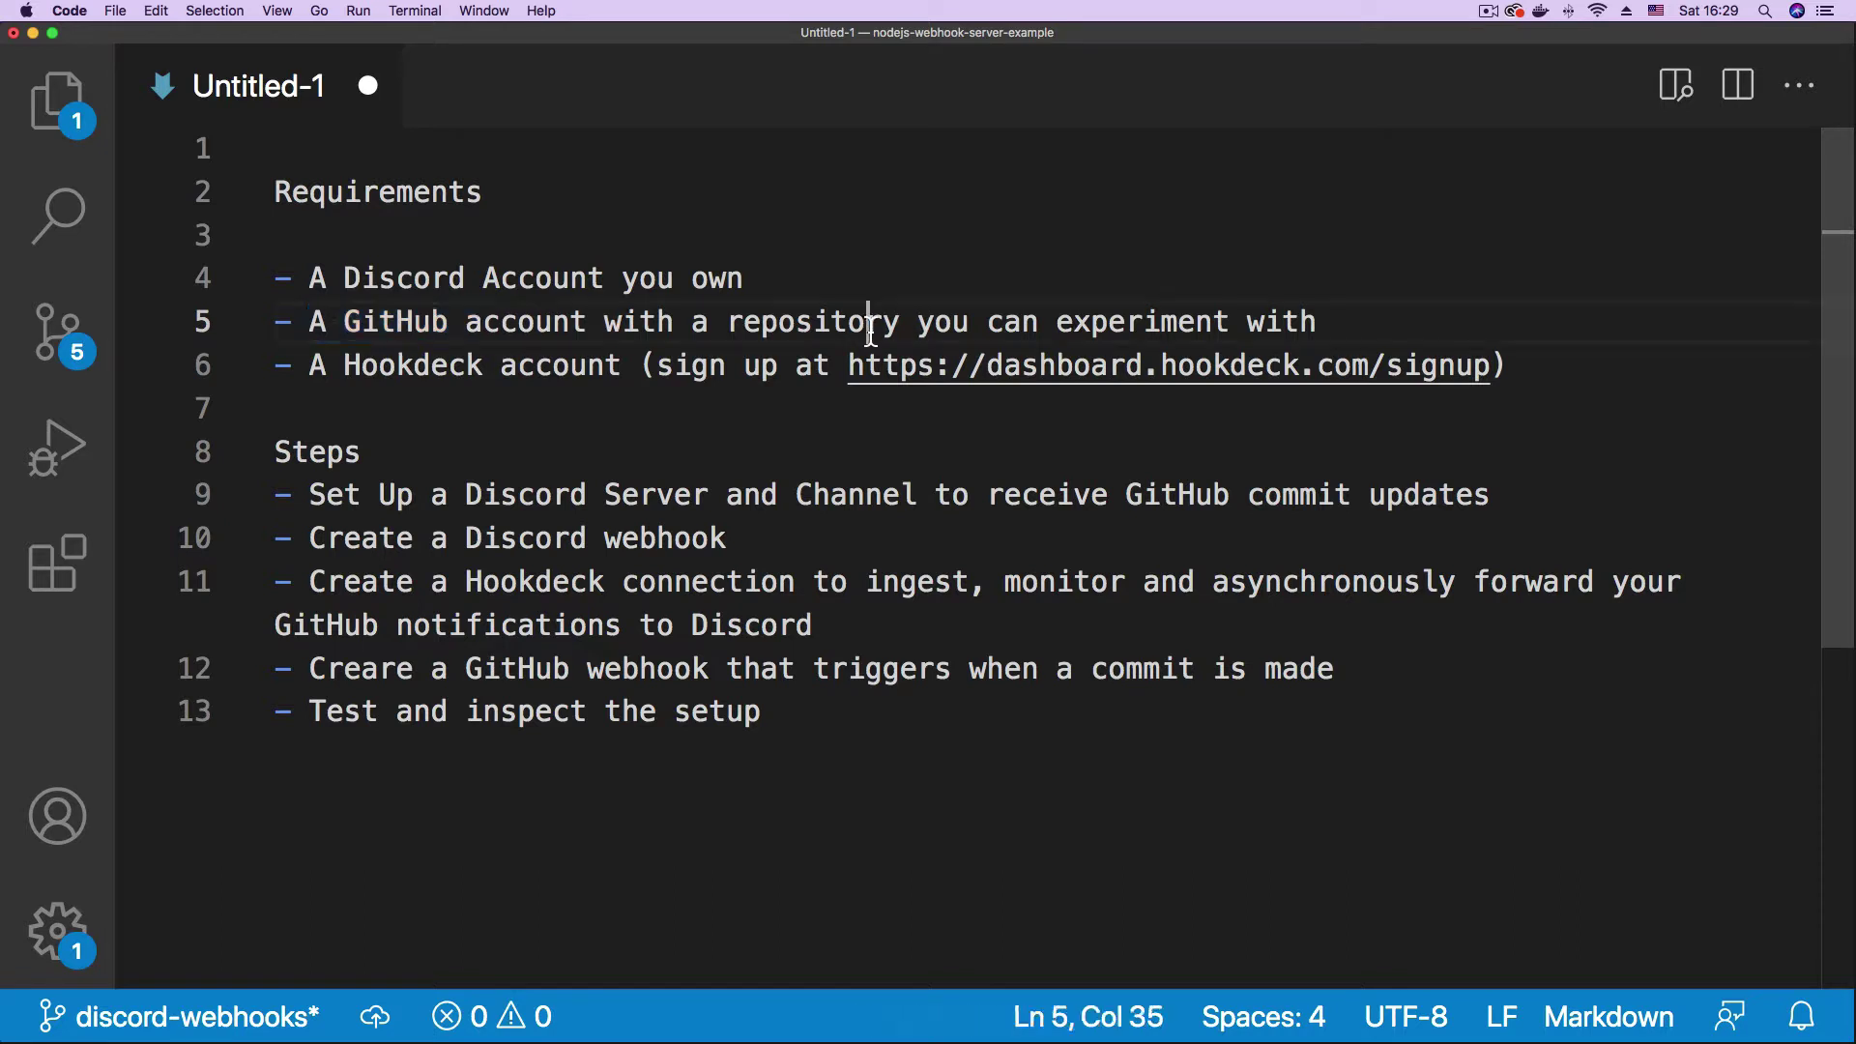
pyautogui.doubleClick(1132, 325)
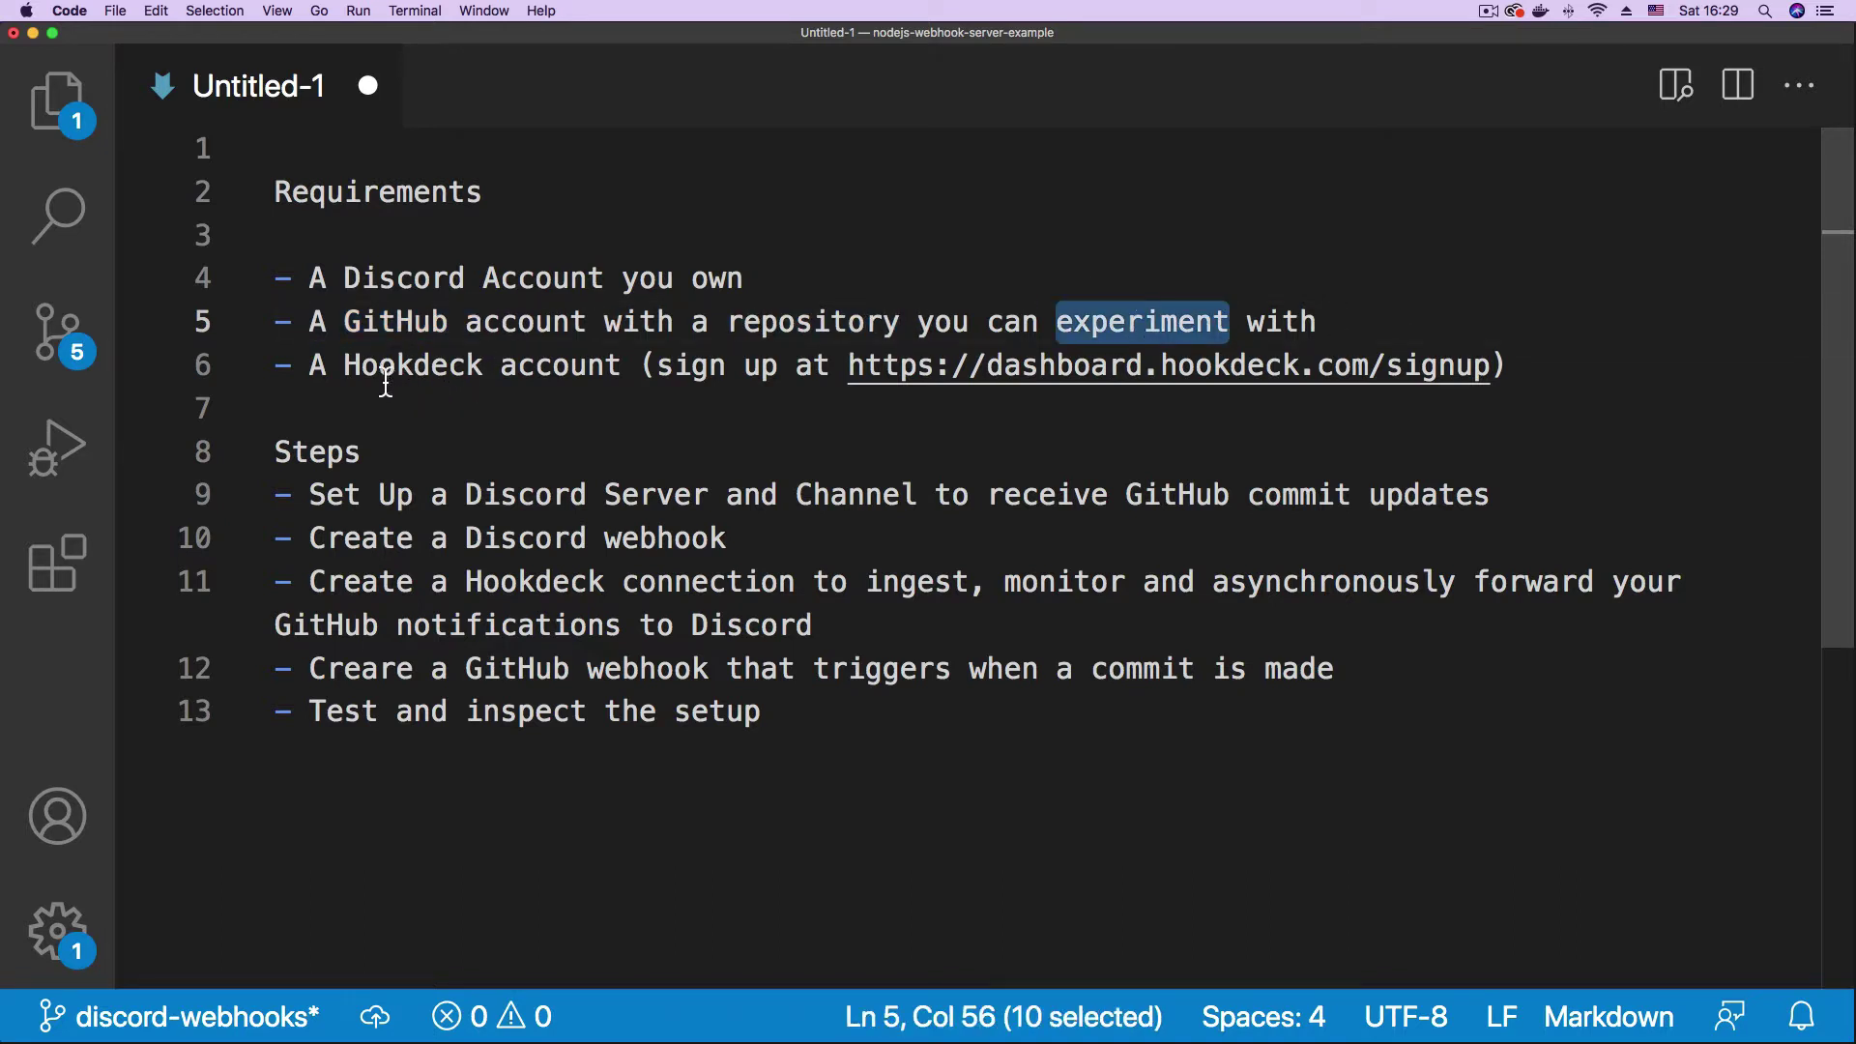
pyautogui.moveTo(356, 366); pyautogui.dragTo(613, 365)
pyautogui.click(675, 321)
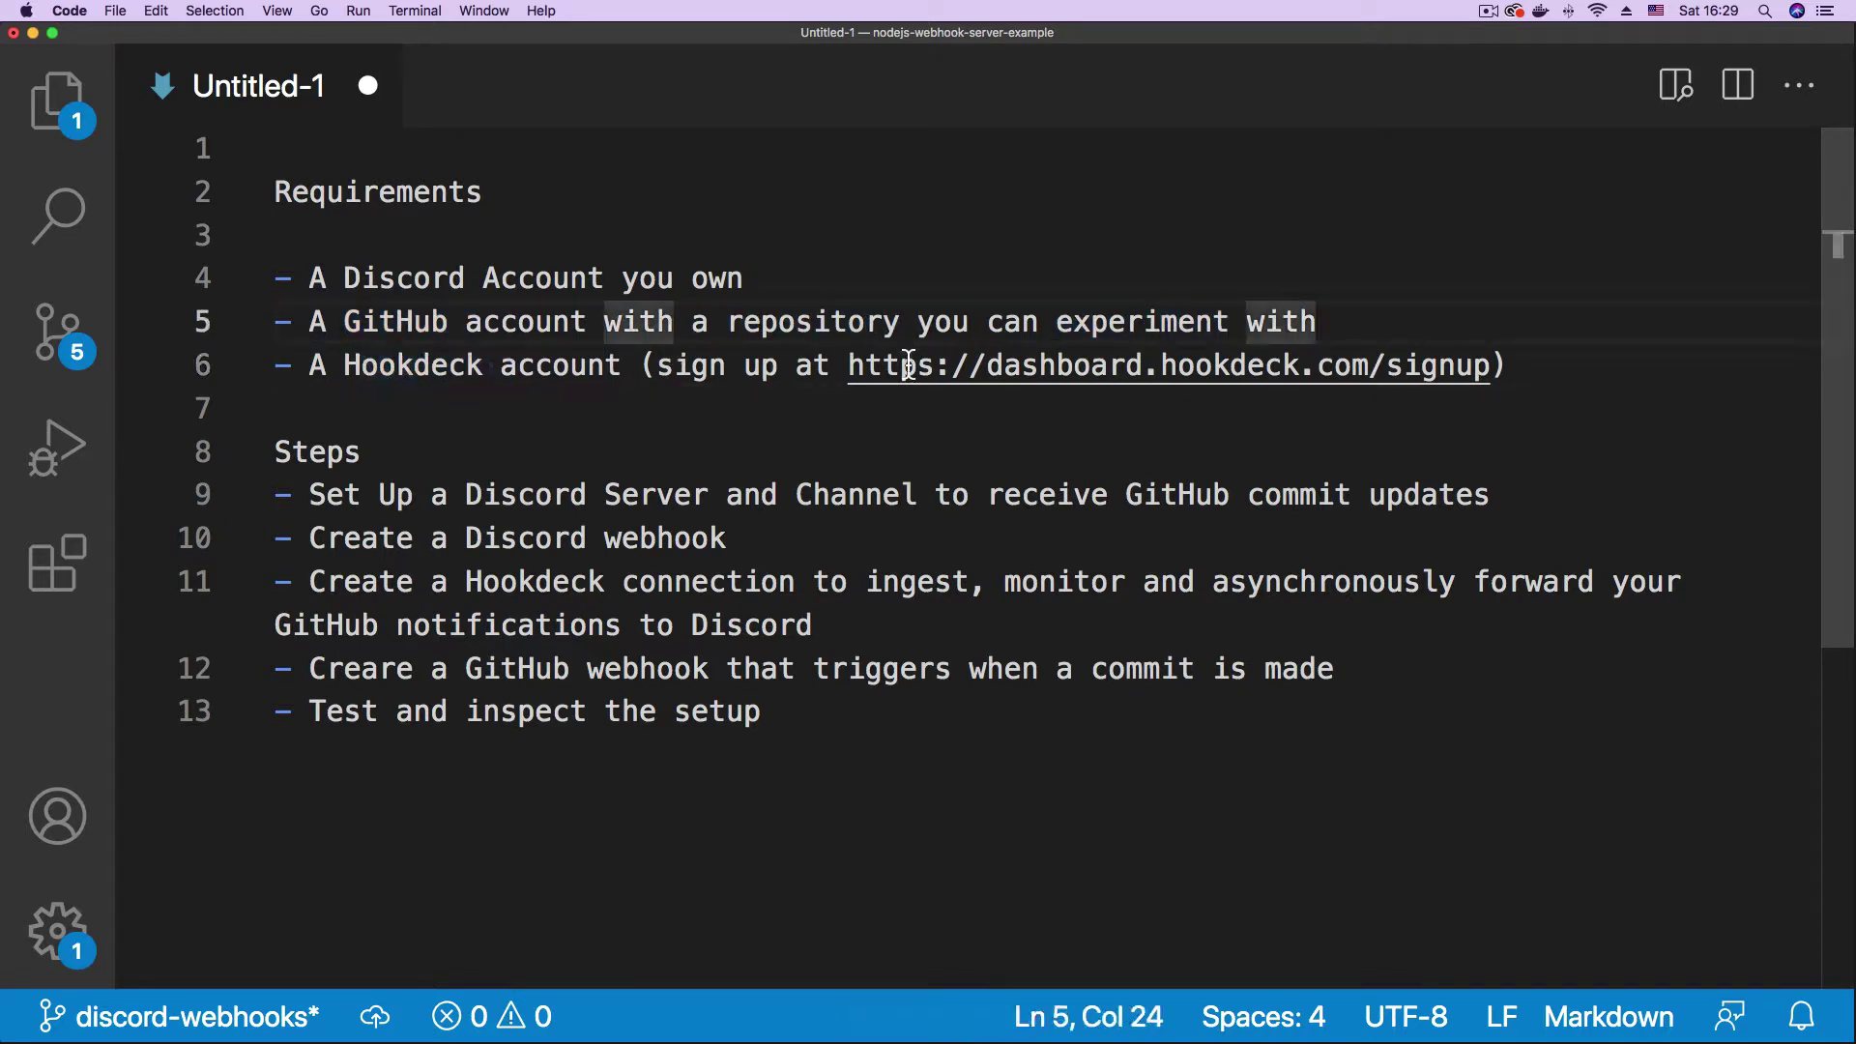
pyautogui.click(560, 460)
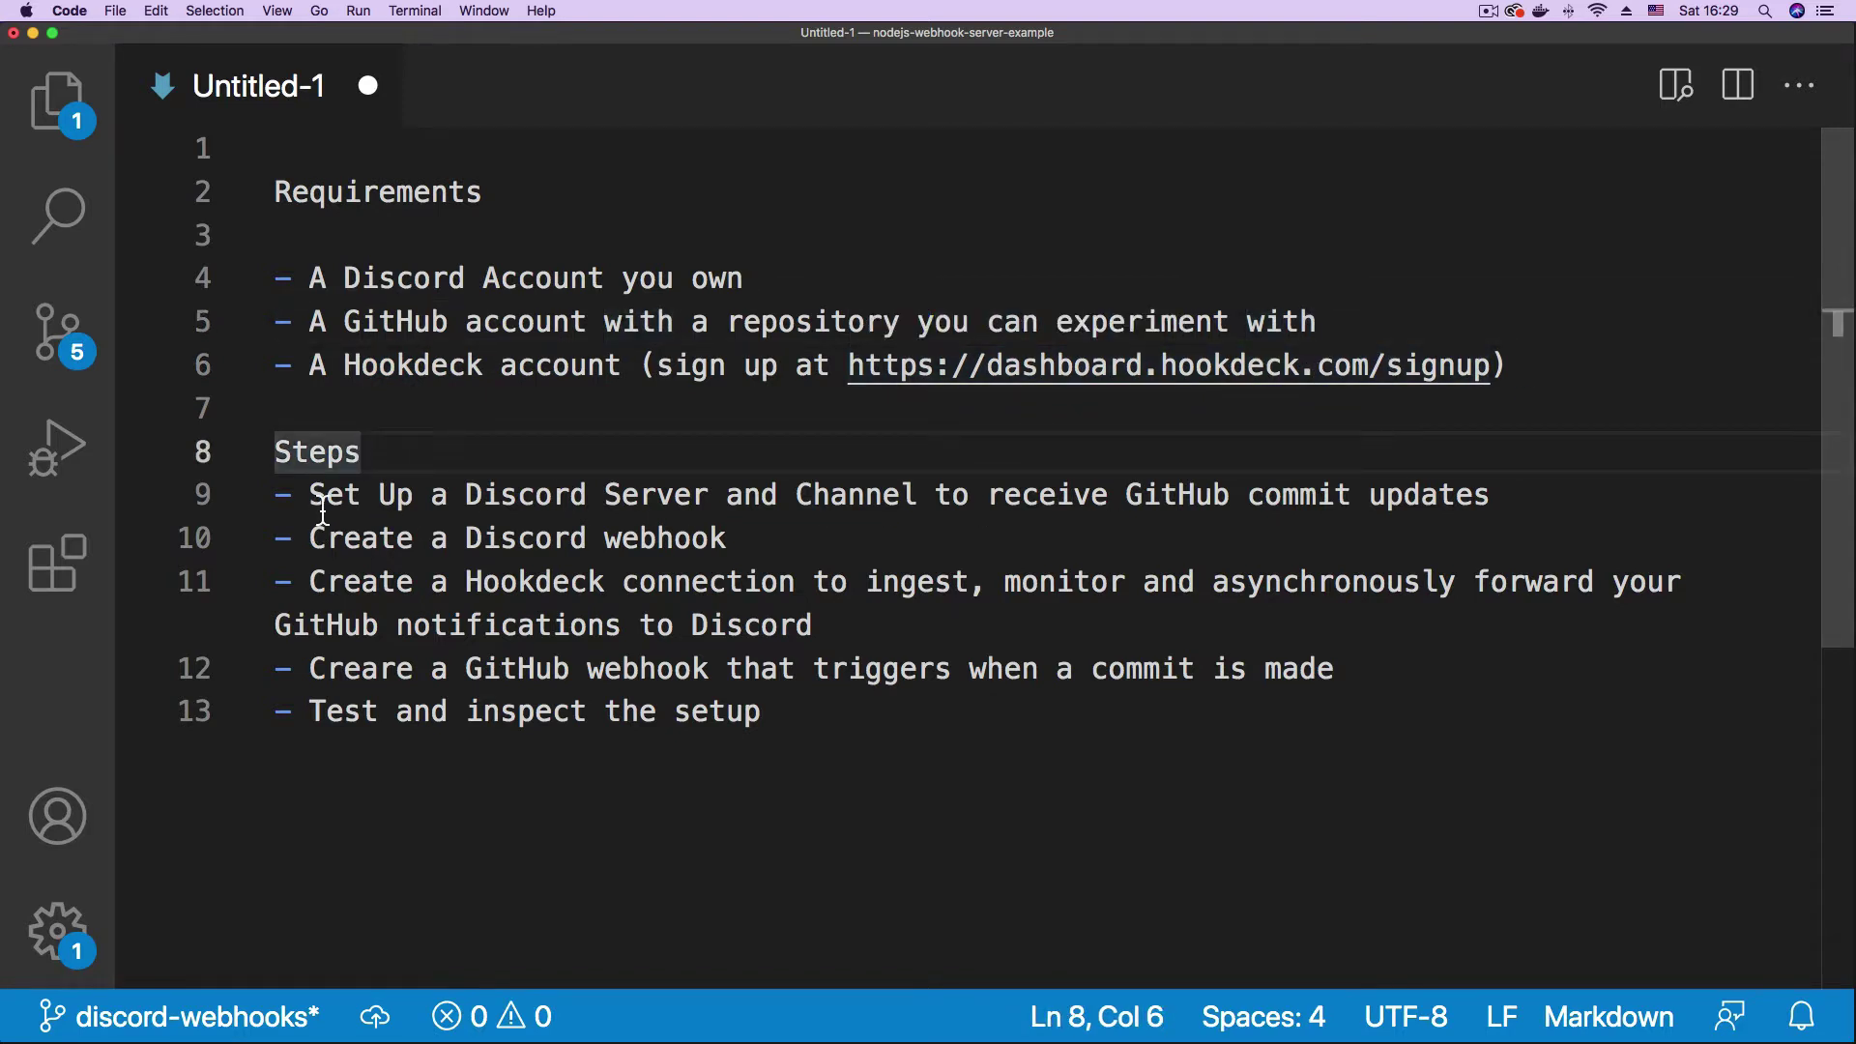
pyautogui.moveTo(310, 503); pyautogui.dragTo(883, 501)
pyautogui.doubleClick(893, 507)
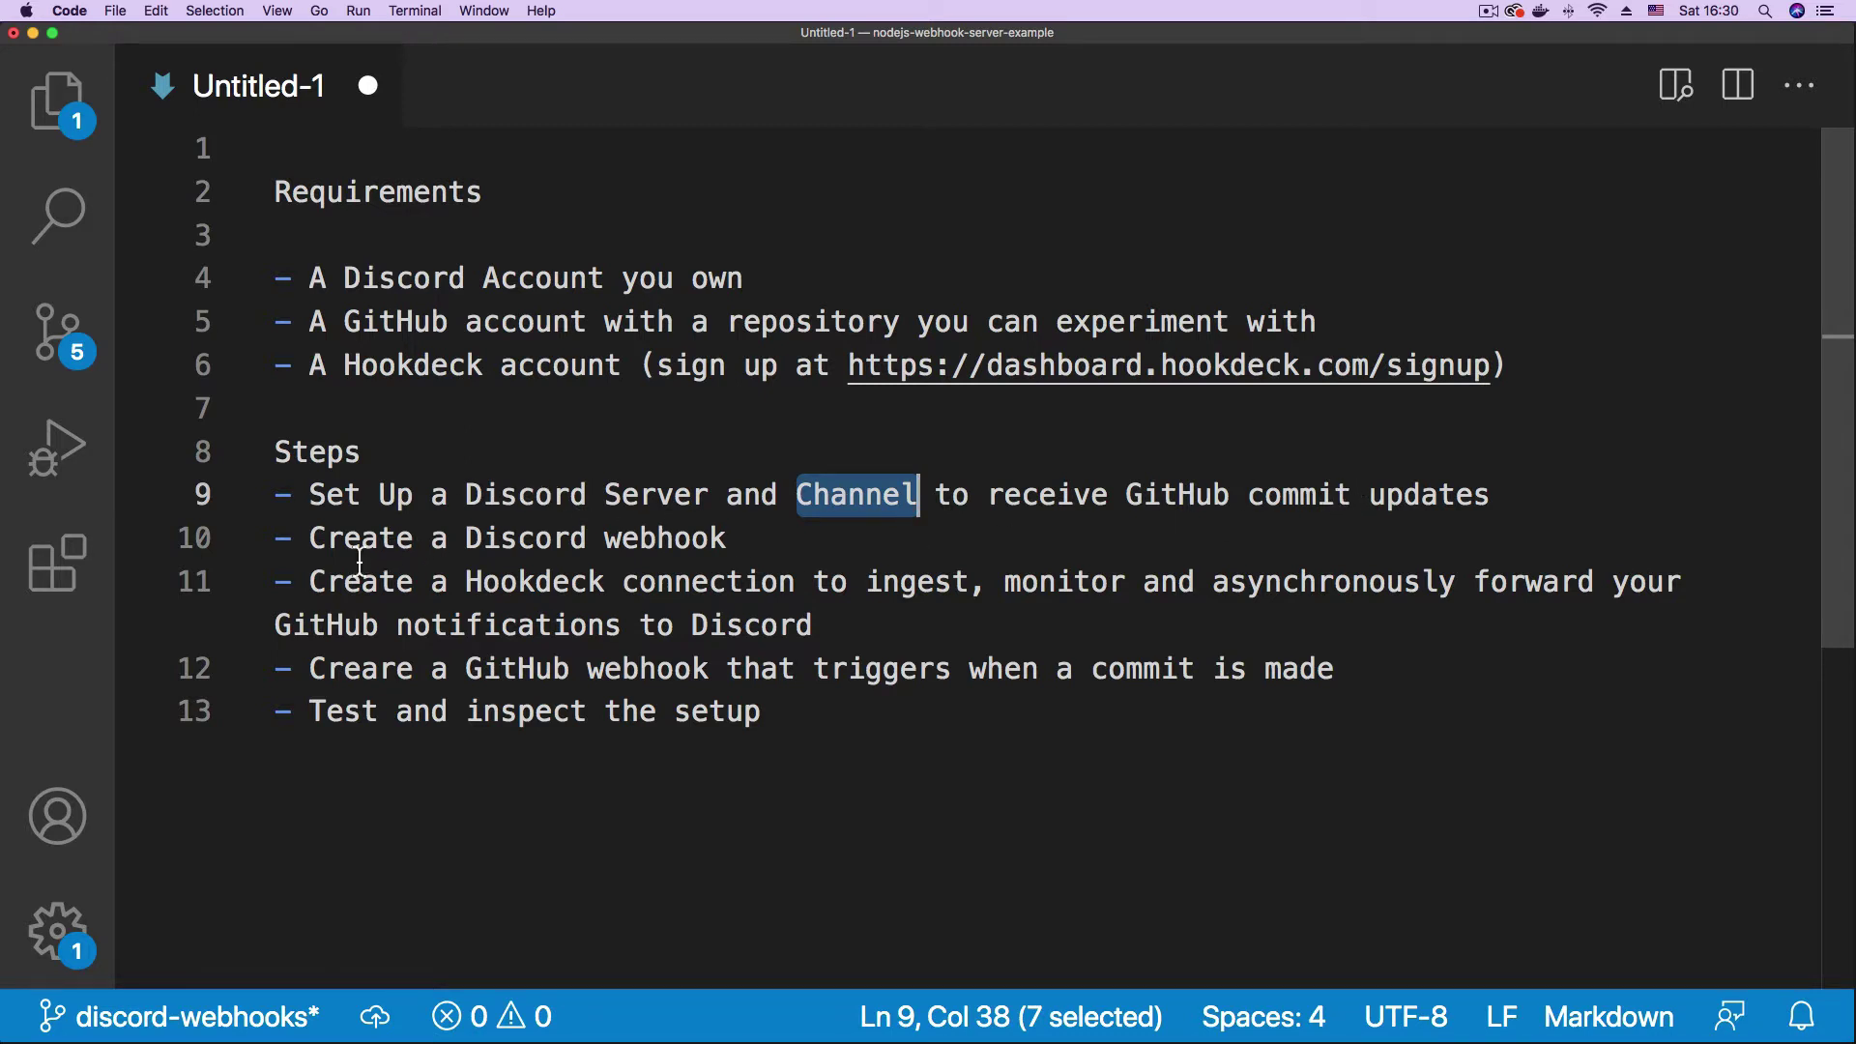
pyautogui.moveTo(316, 549); pyautogui.dragTo(732, 541)
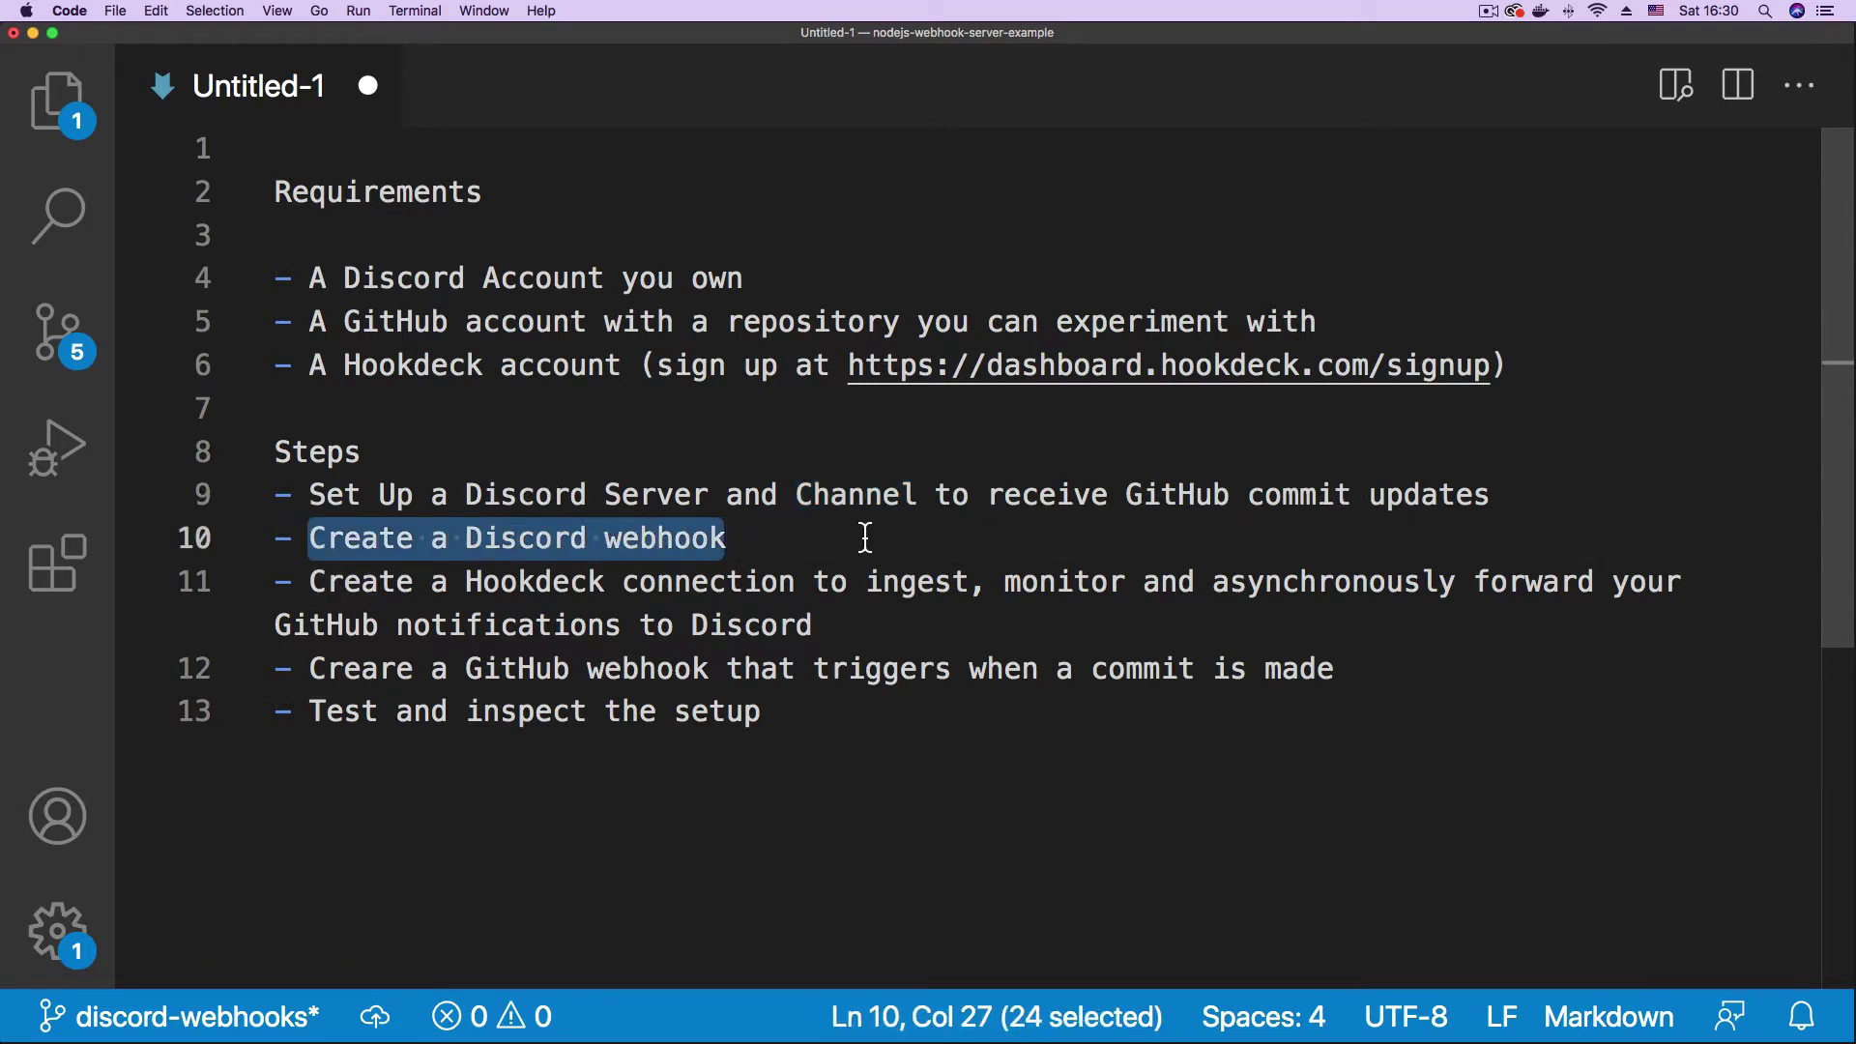
pyautogui.click(670, 499)
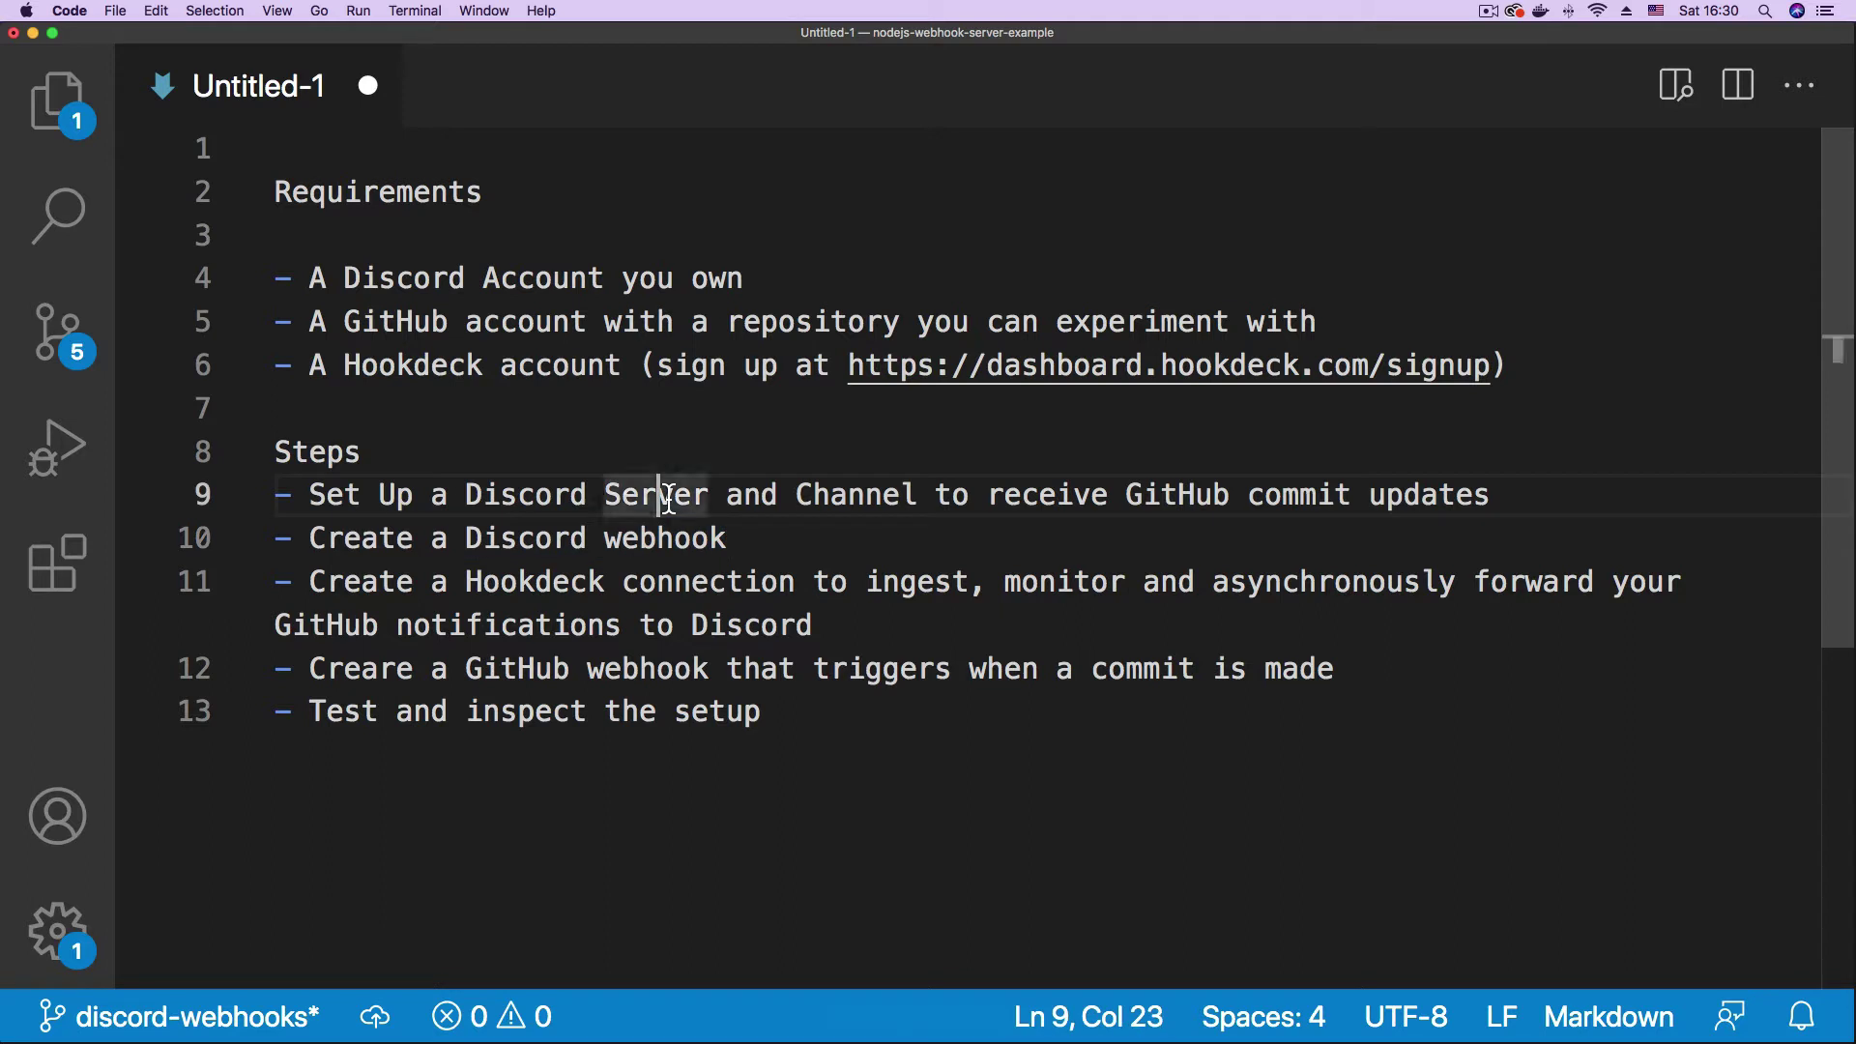
pyautogui.doubleClick(863, 508)
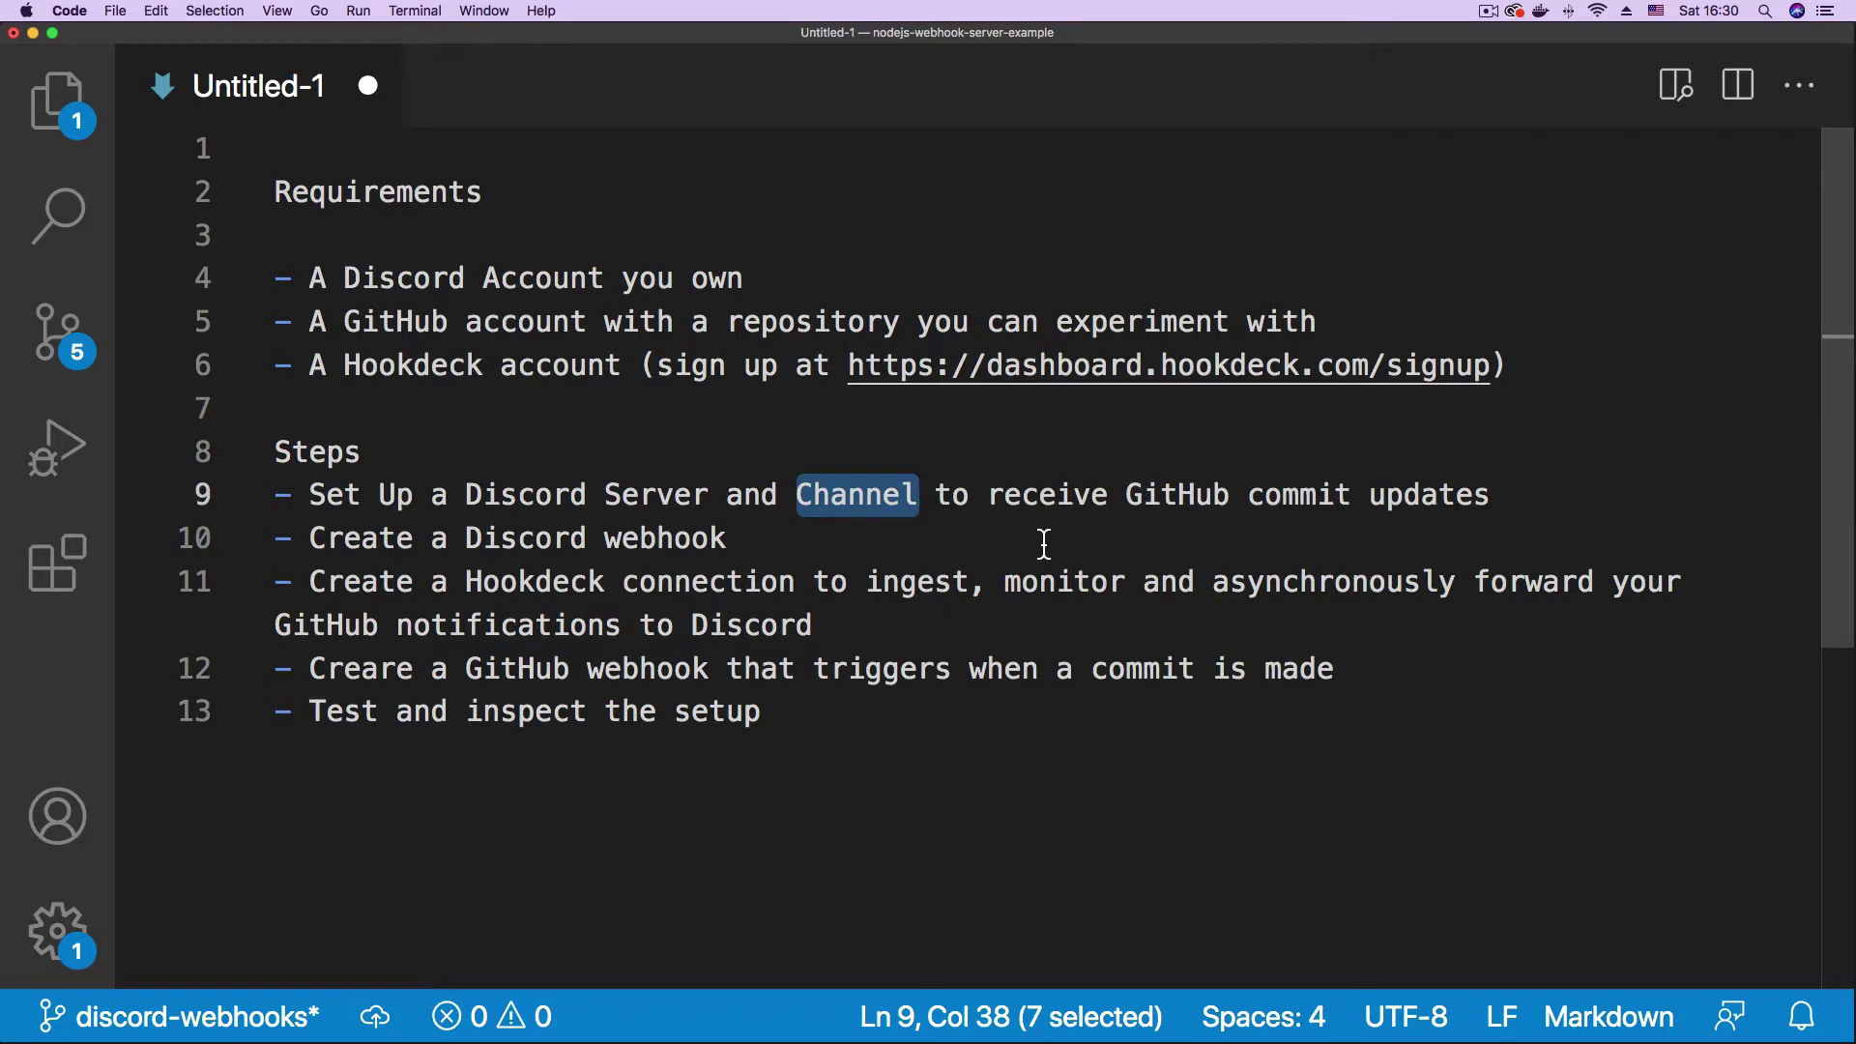
pyautogui.click(870, 544)
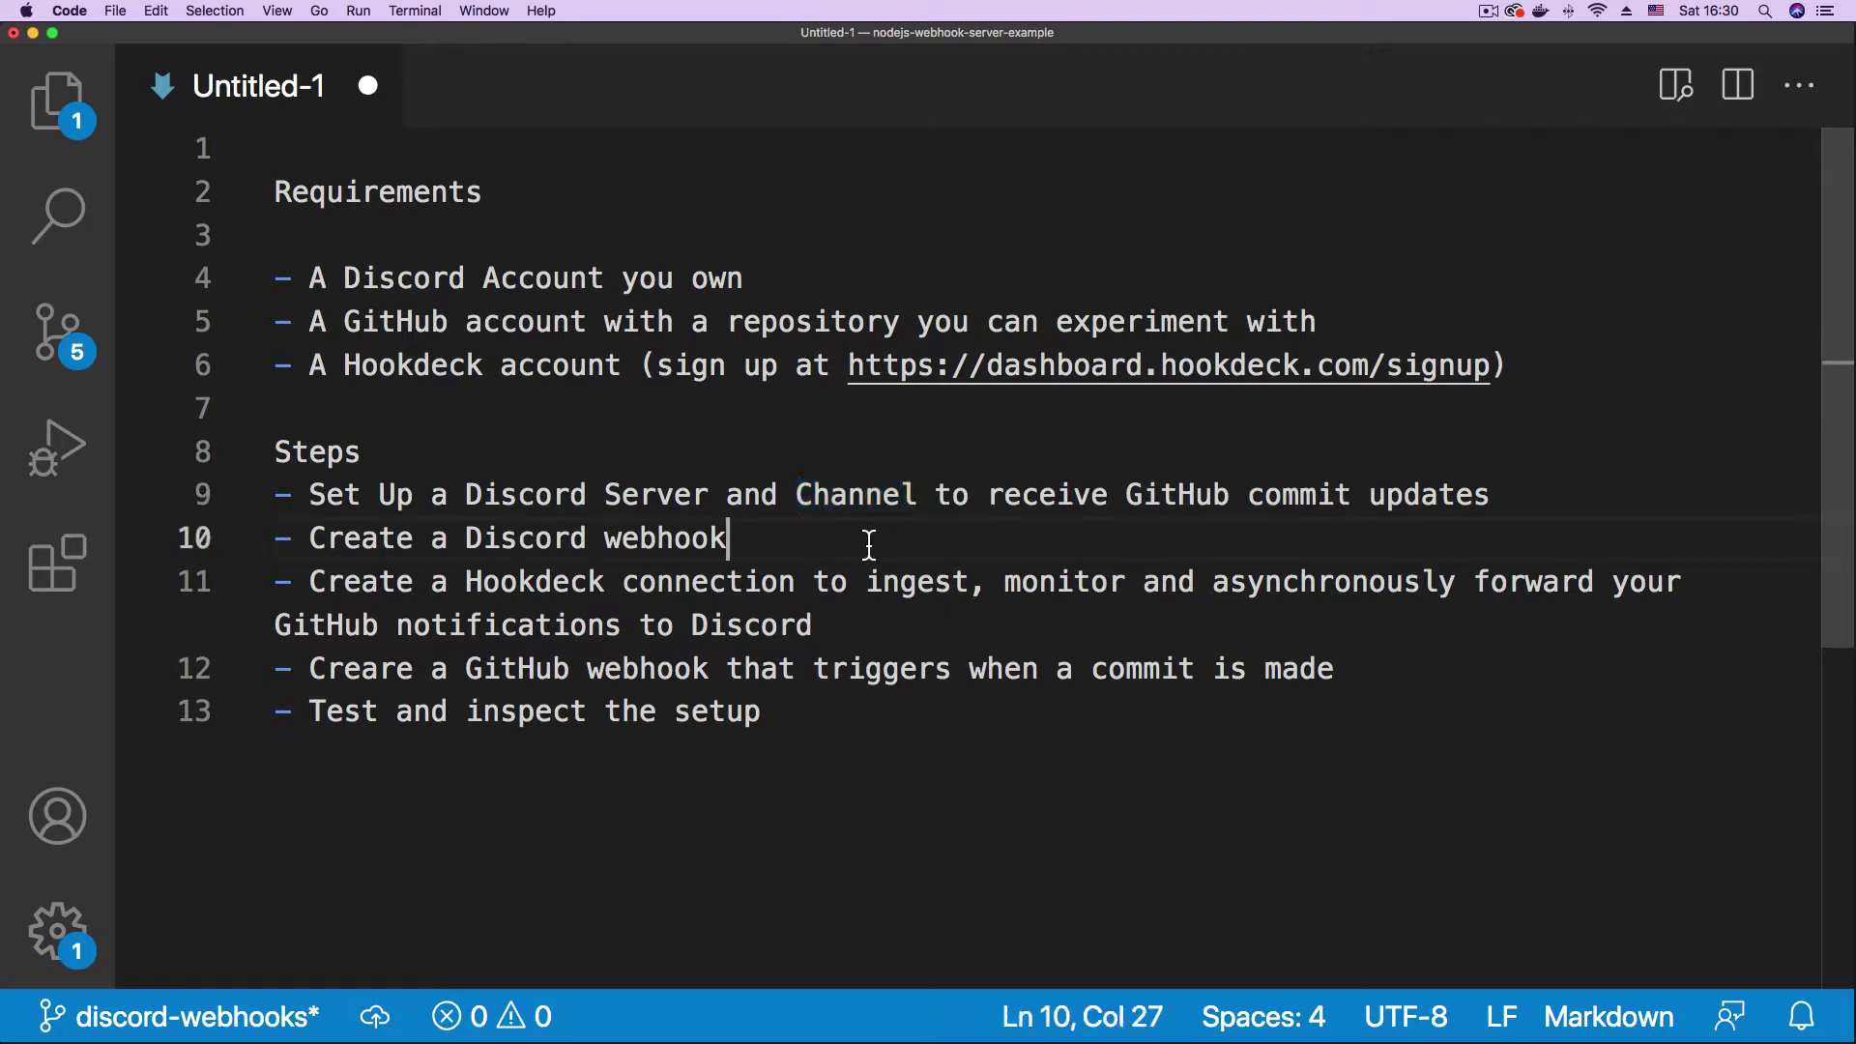
pyautogui.click(313, 588)
pyautogui.moveTo(313, 588); pyautogui.dragTo(970, 591)
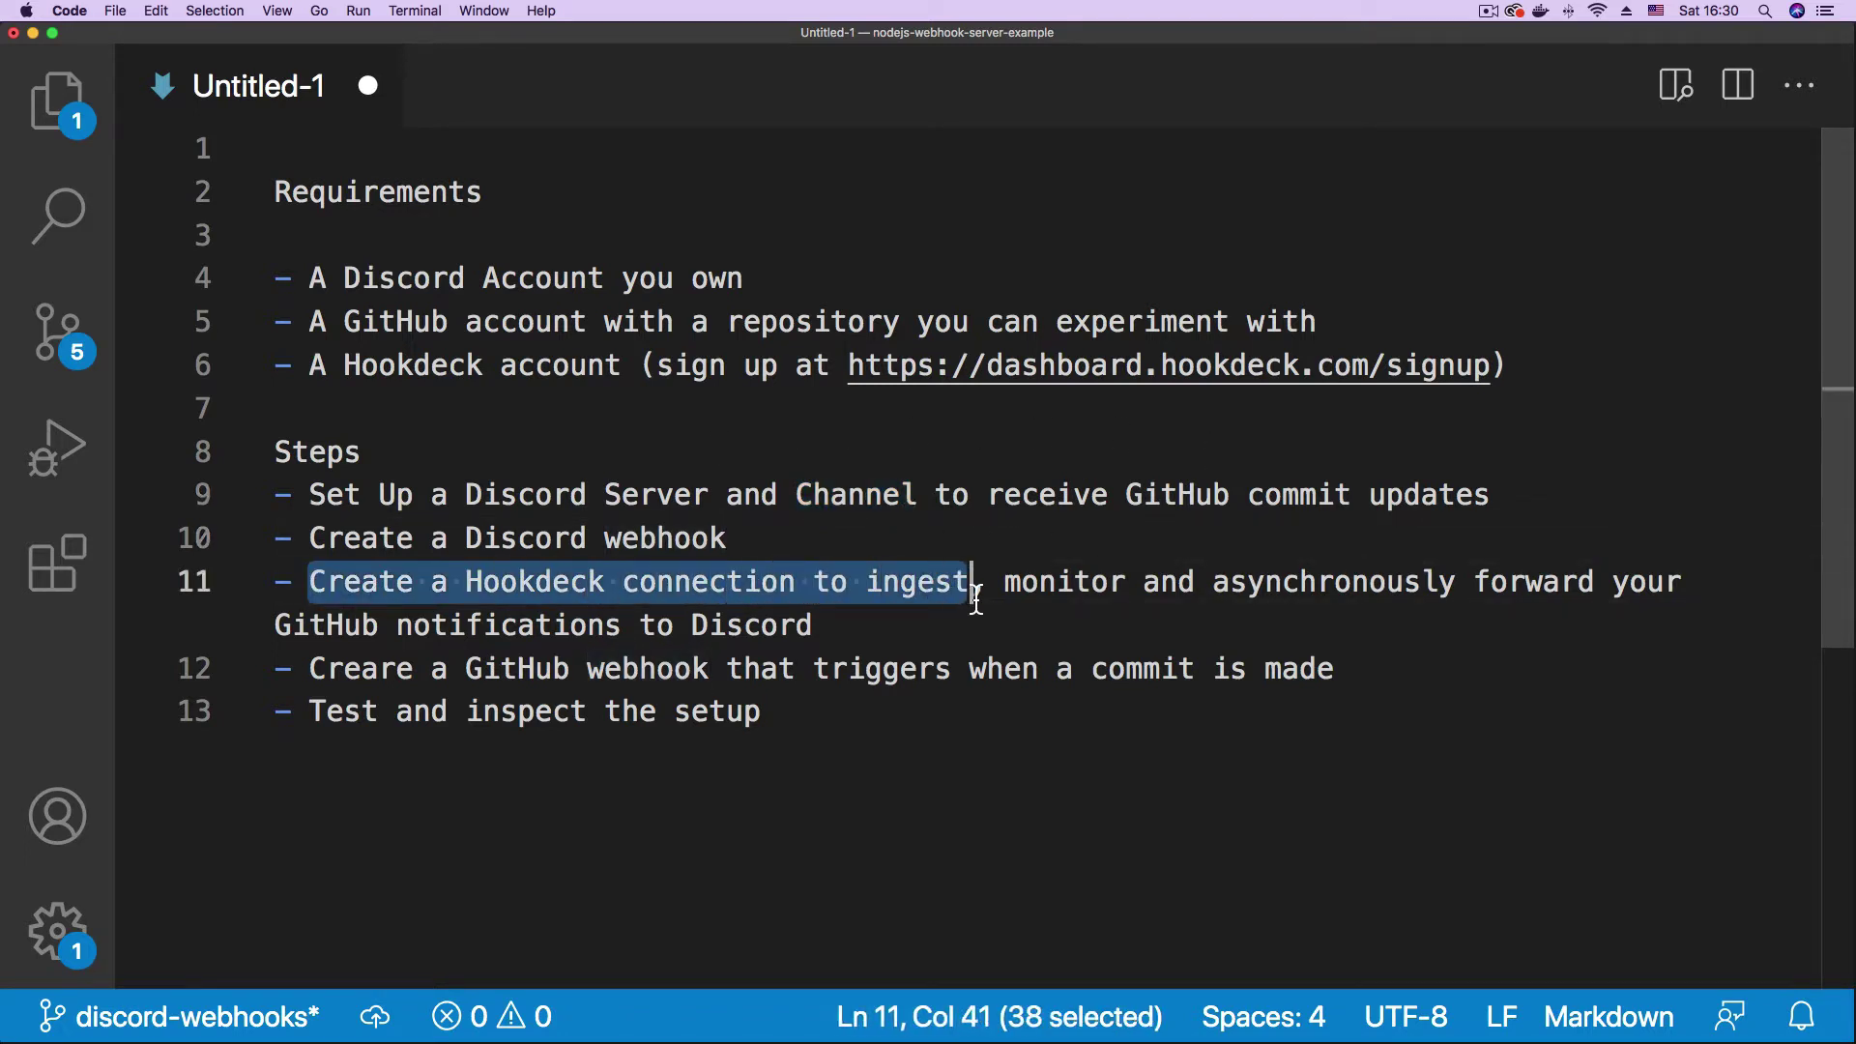
pyautogui.doubleClick(1064, 600)
pyautogui.doubleClick(1338, 594)
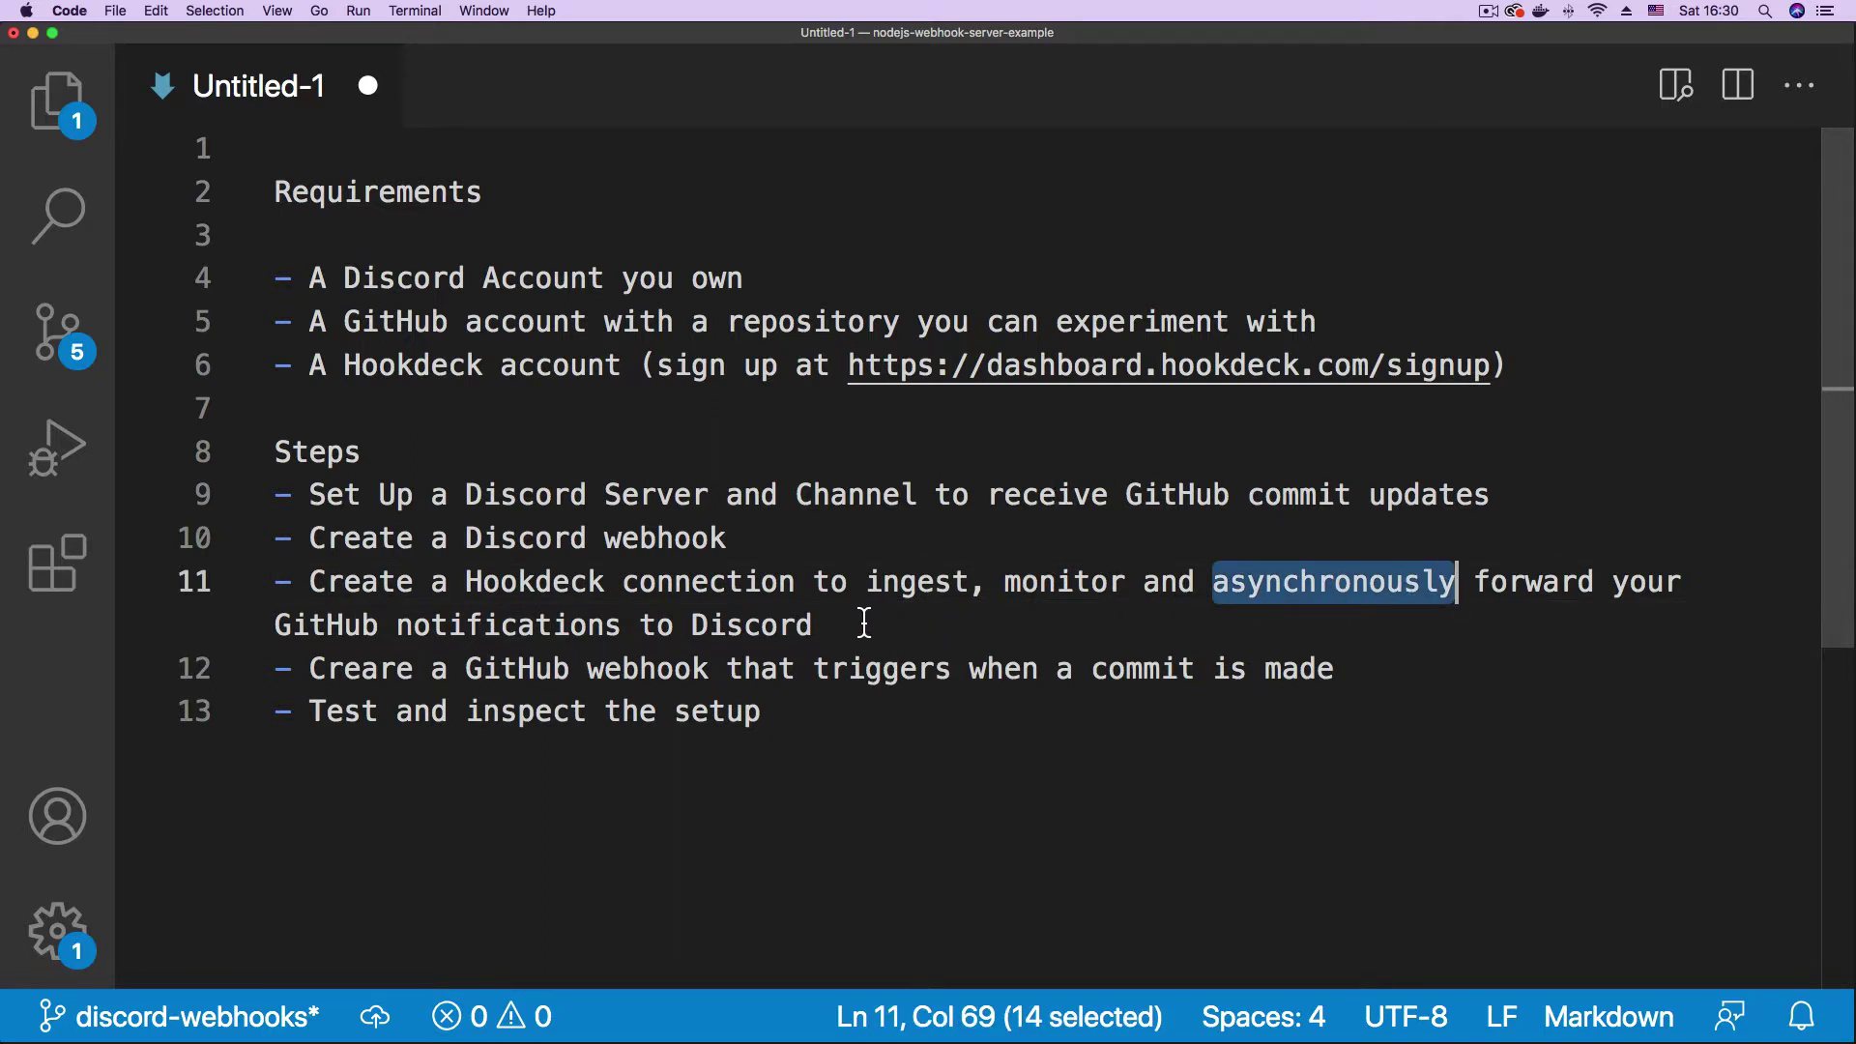
pyautogui.click(1334, 590)
pyautogui.doubleClick(1334, 589)
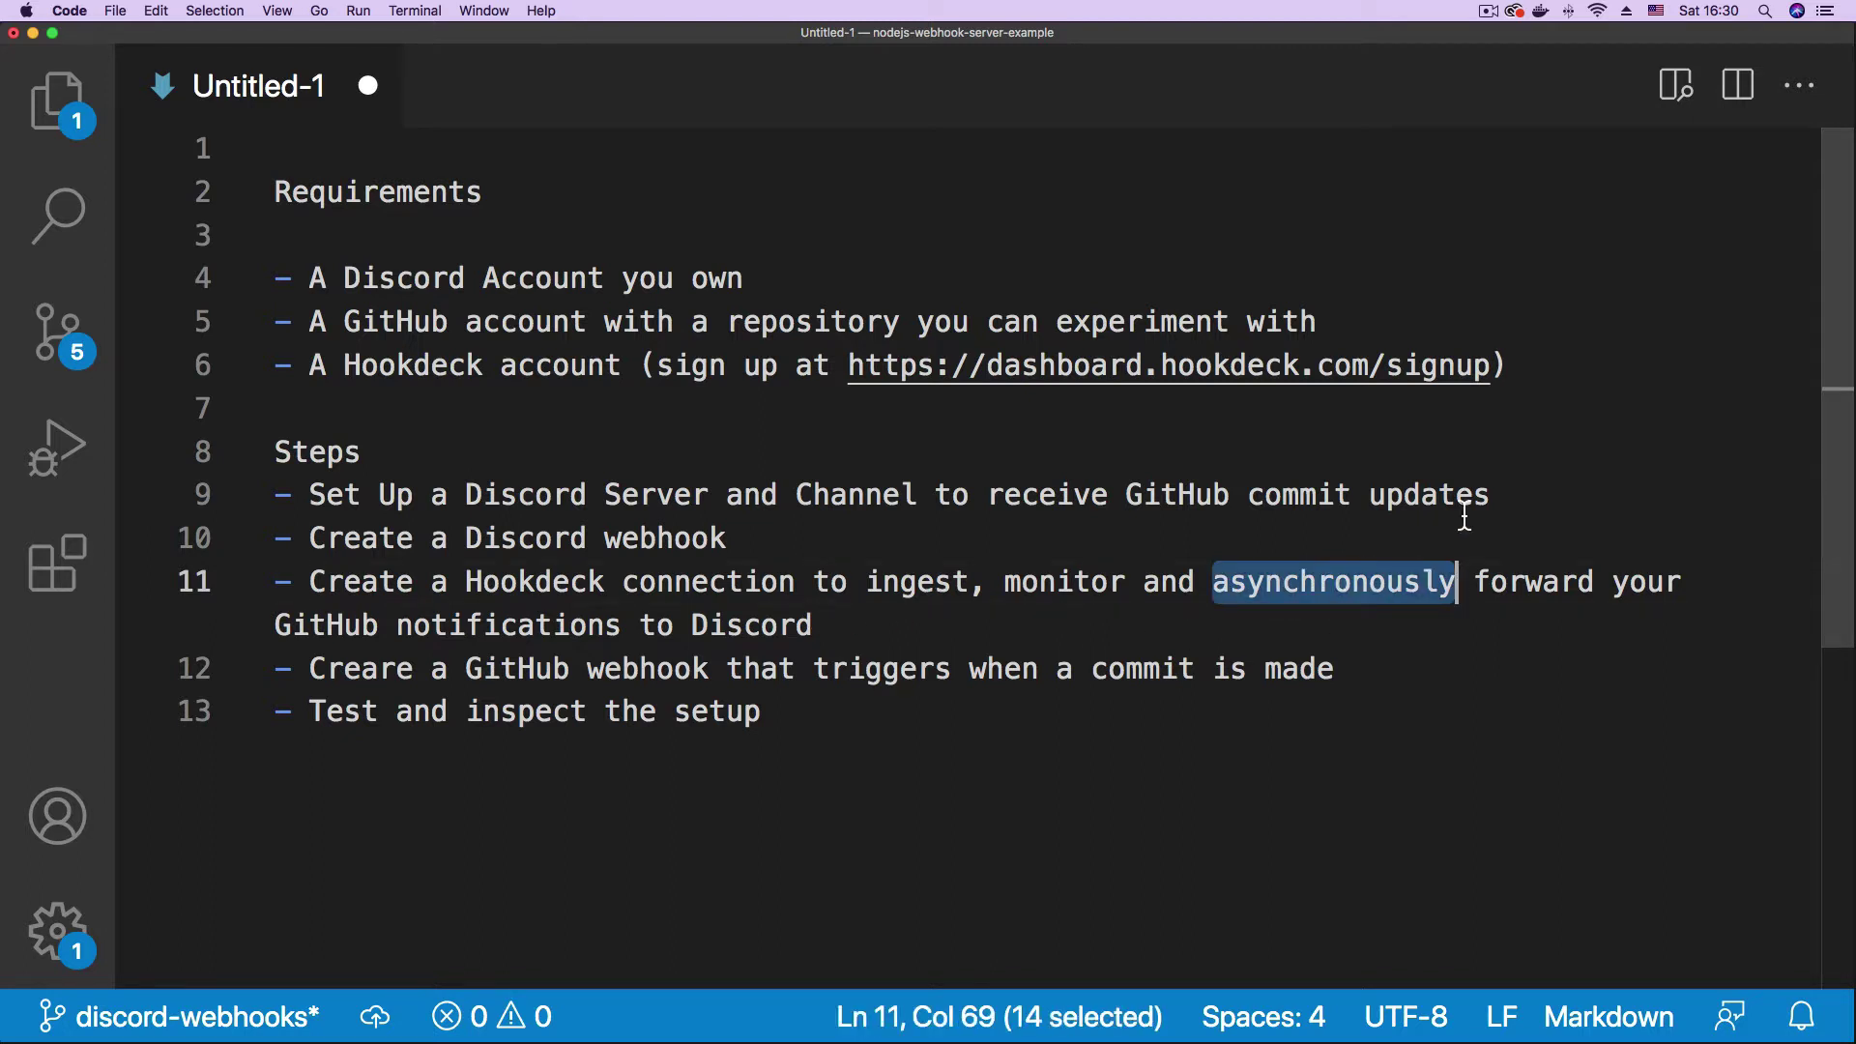
pyautogui.click(1547, 503)
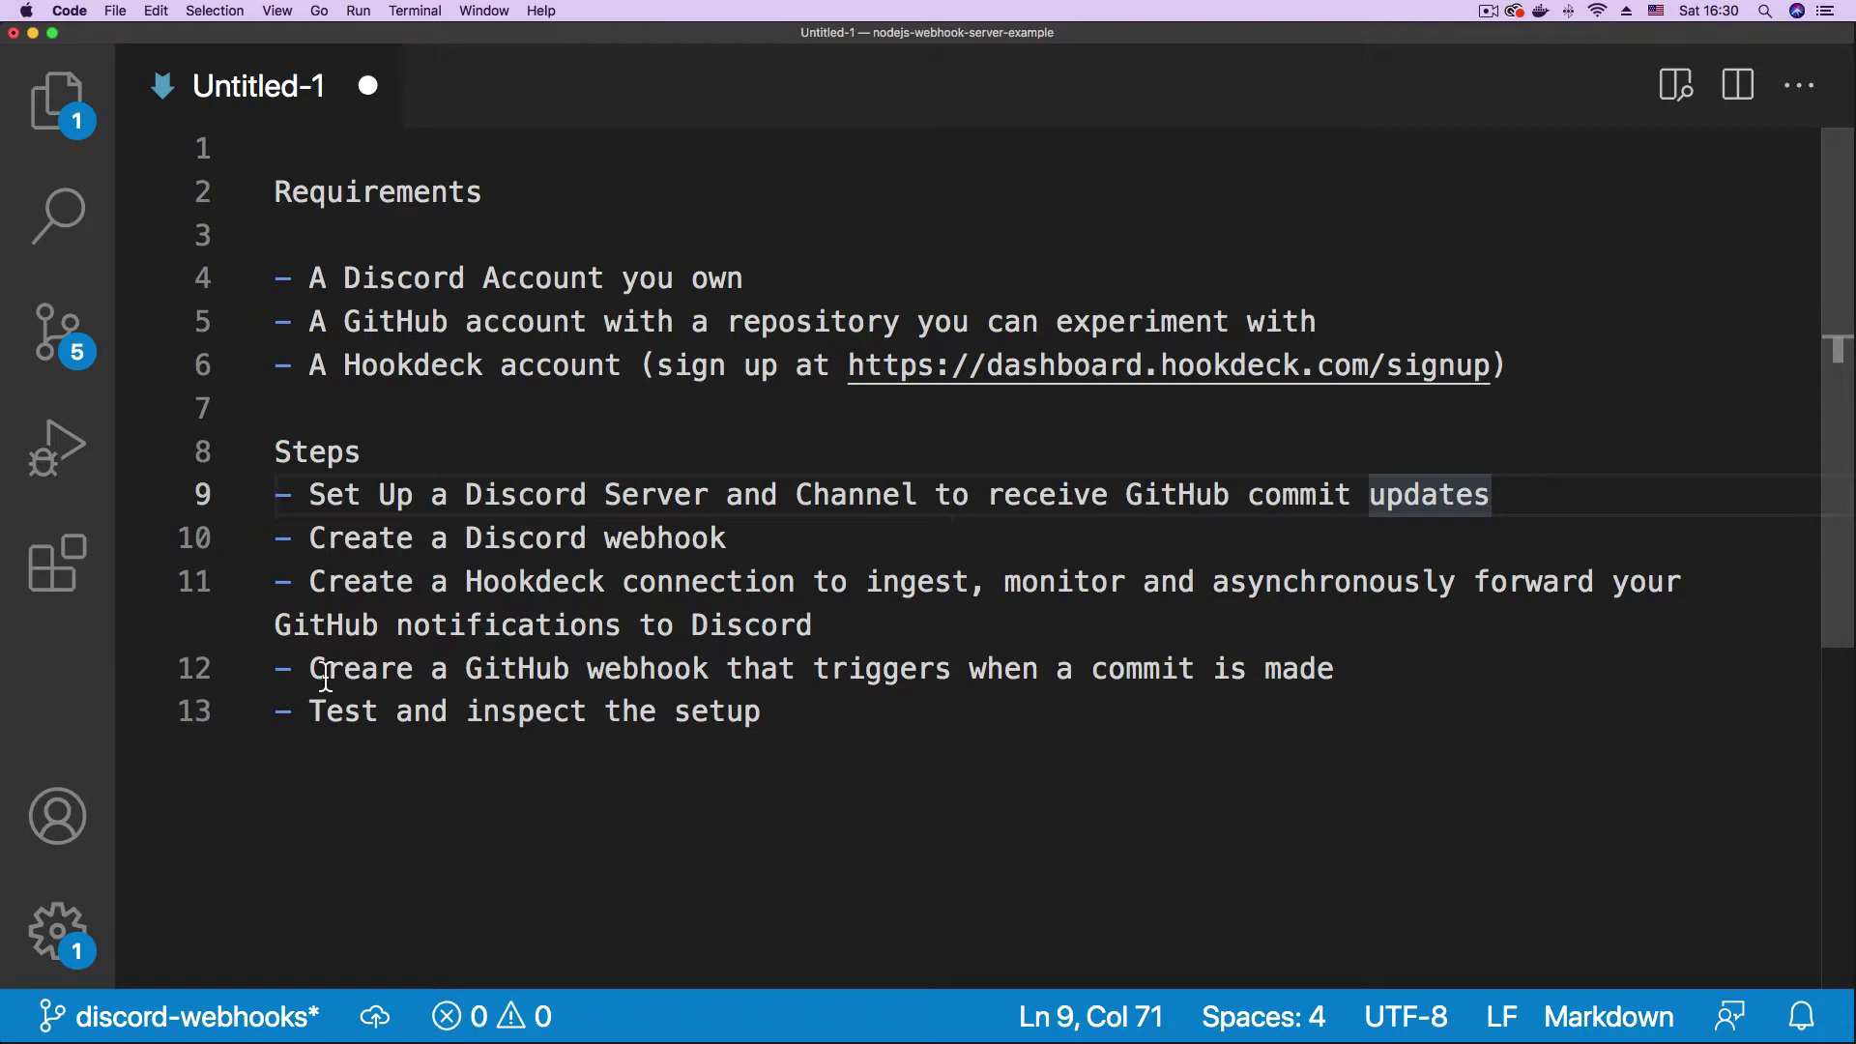
pyautogui.click(849, 638)
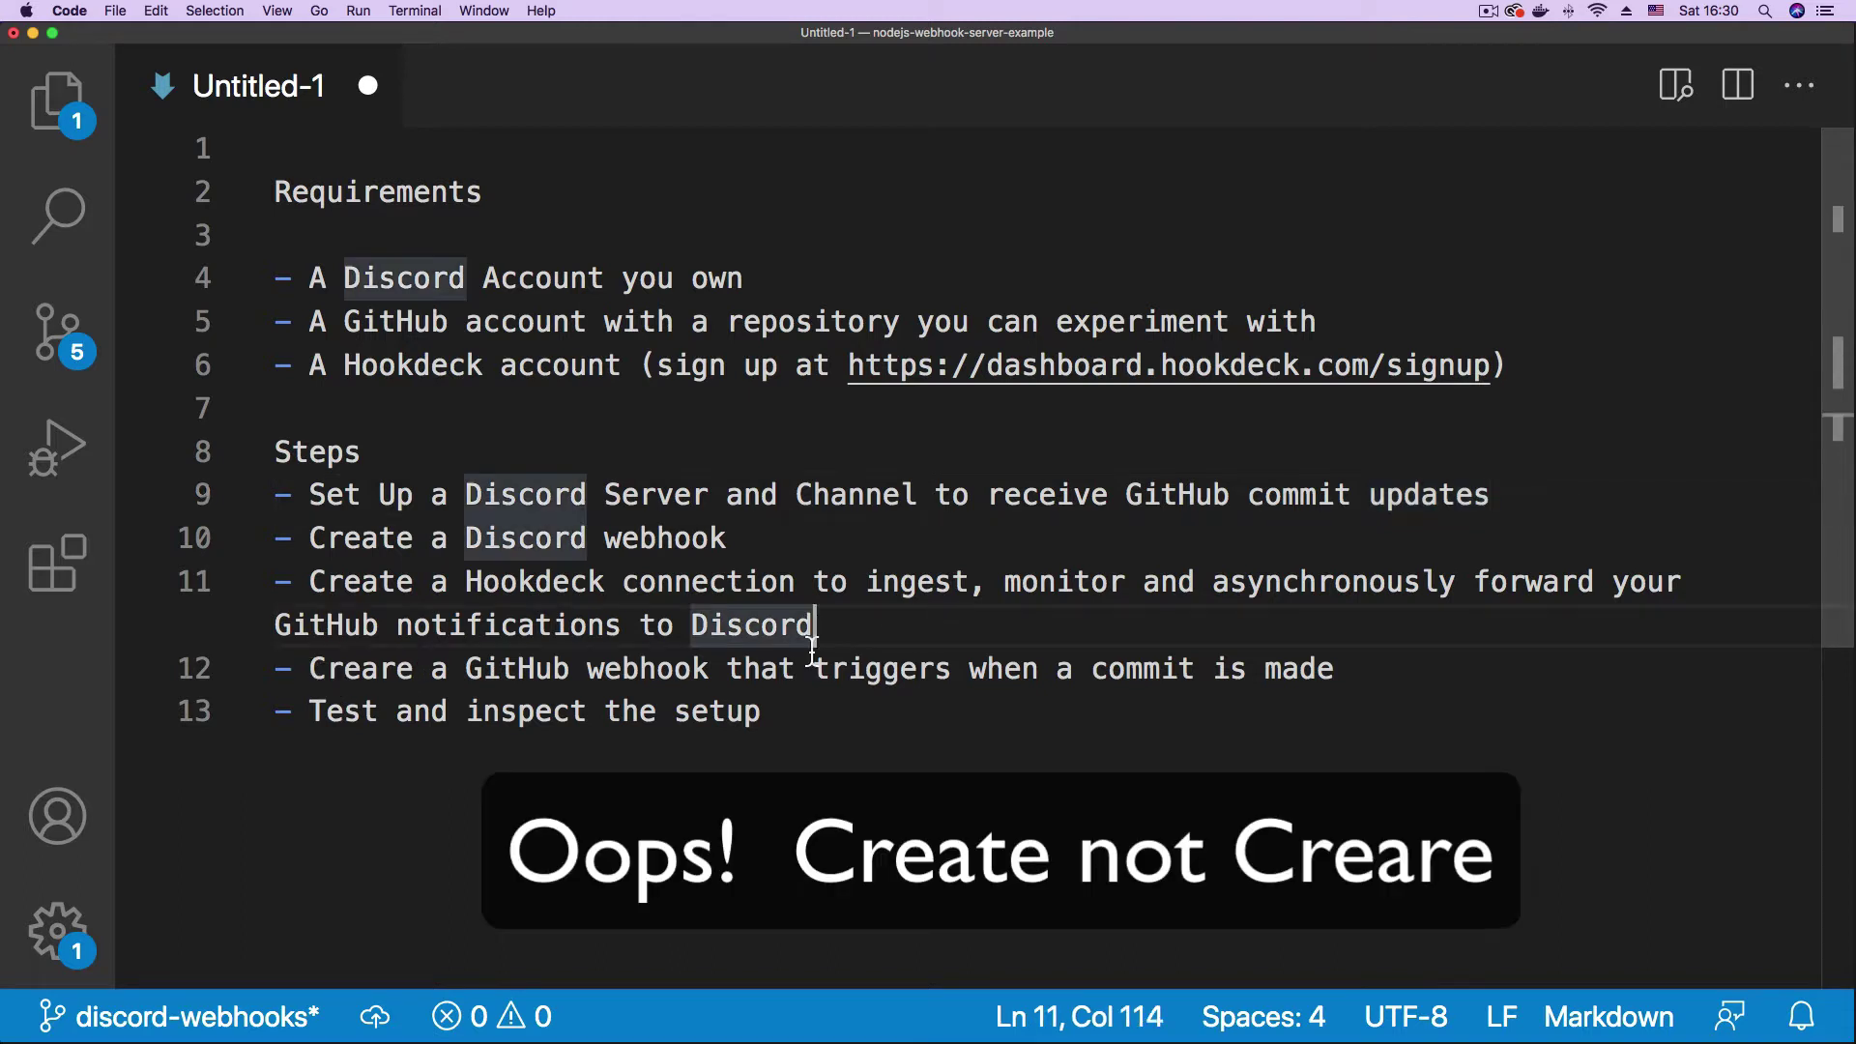
pyautogui.moveTo(327, 674); pyautogui.dragTo(853, 694)
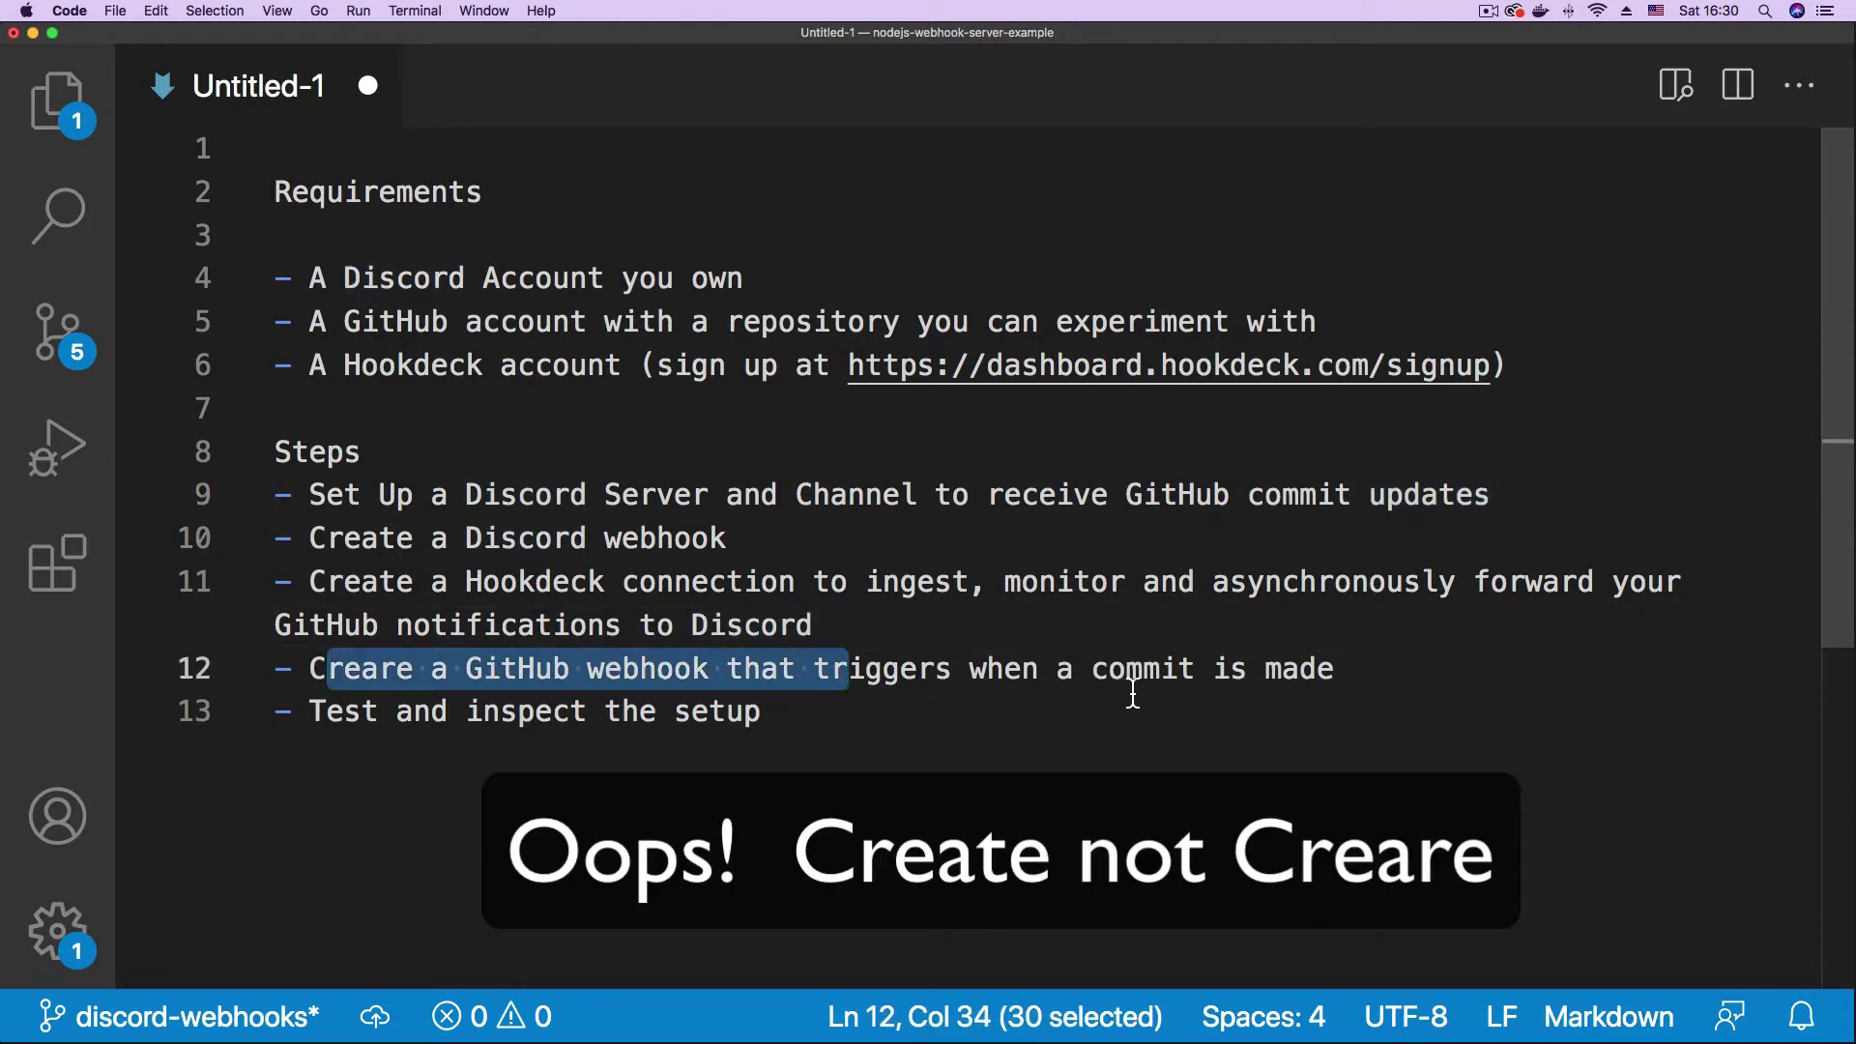
pyautogui.click(1380, 683)
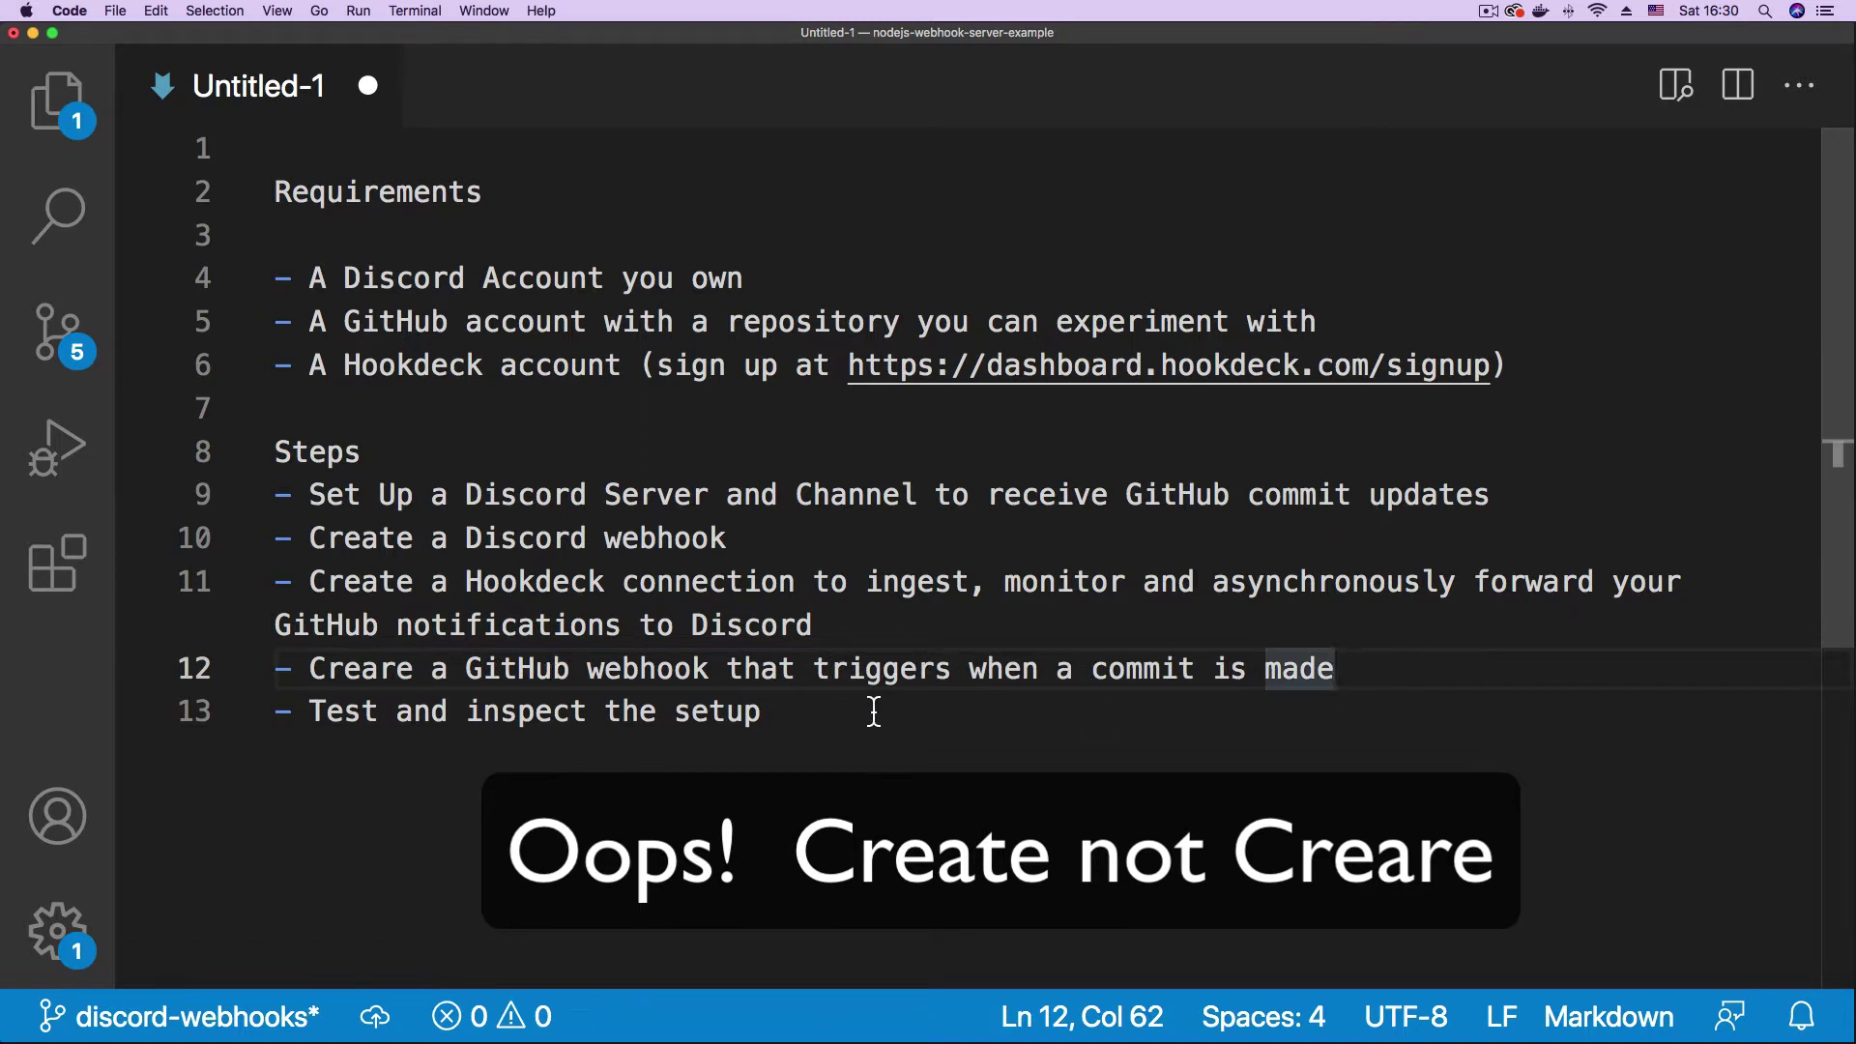
pyautogui.doubleClick(897, 503)
pyautogui.click(363, 452)
pyautogui.moveTo(276, 451); pyautogui.dragTo(607, 540)
pyautogui.moveTo(664, 602); pyautogui.dragTo(769, 725)
pyautogui.click(1215, 495)
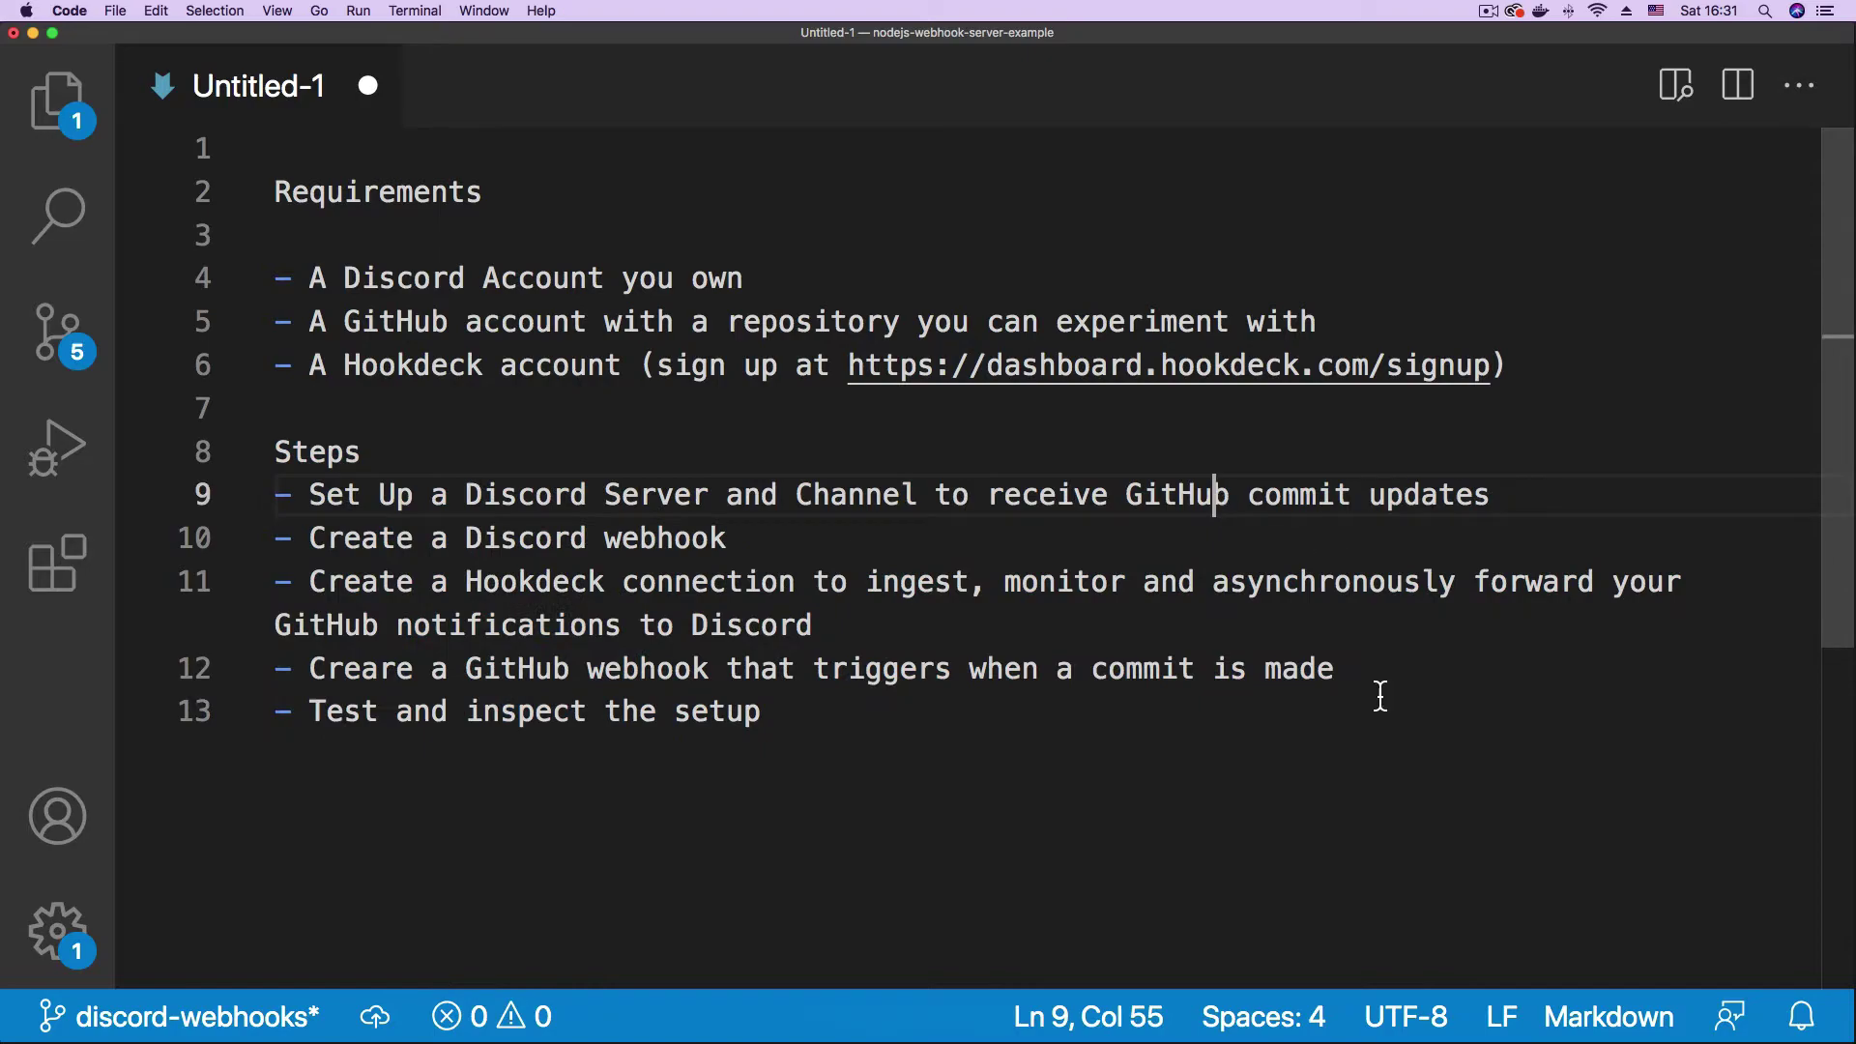
# - Look over the Discord, Hookdeck dashboard and GitHub repository tabs, ending on Discord
pyautogui.click(1252, 1006)
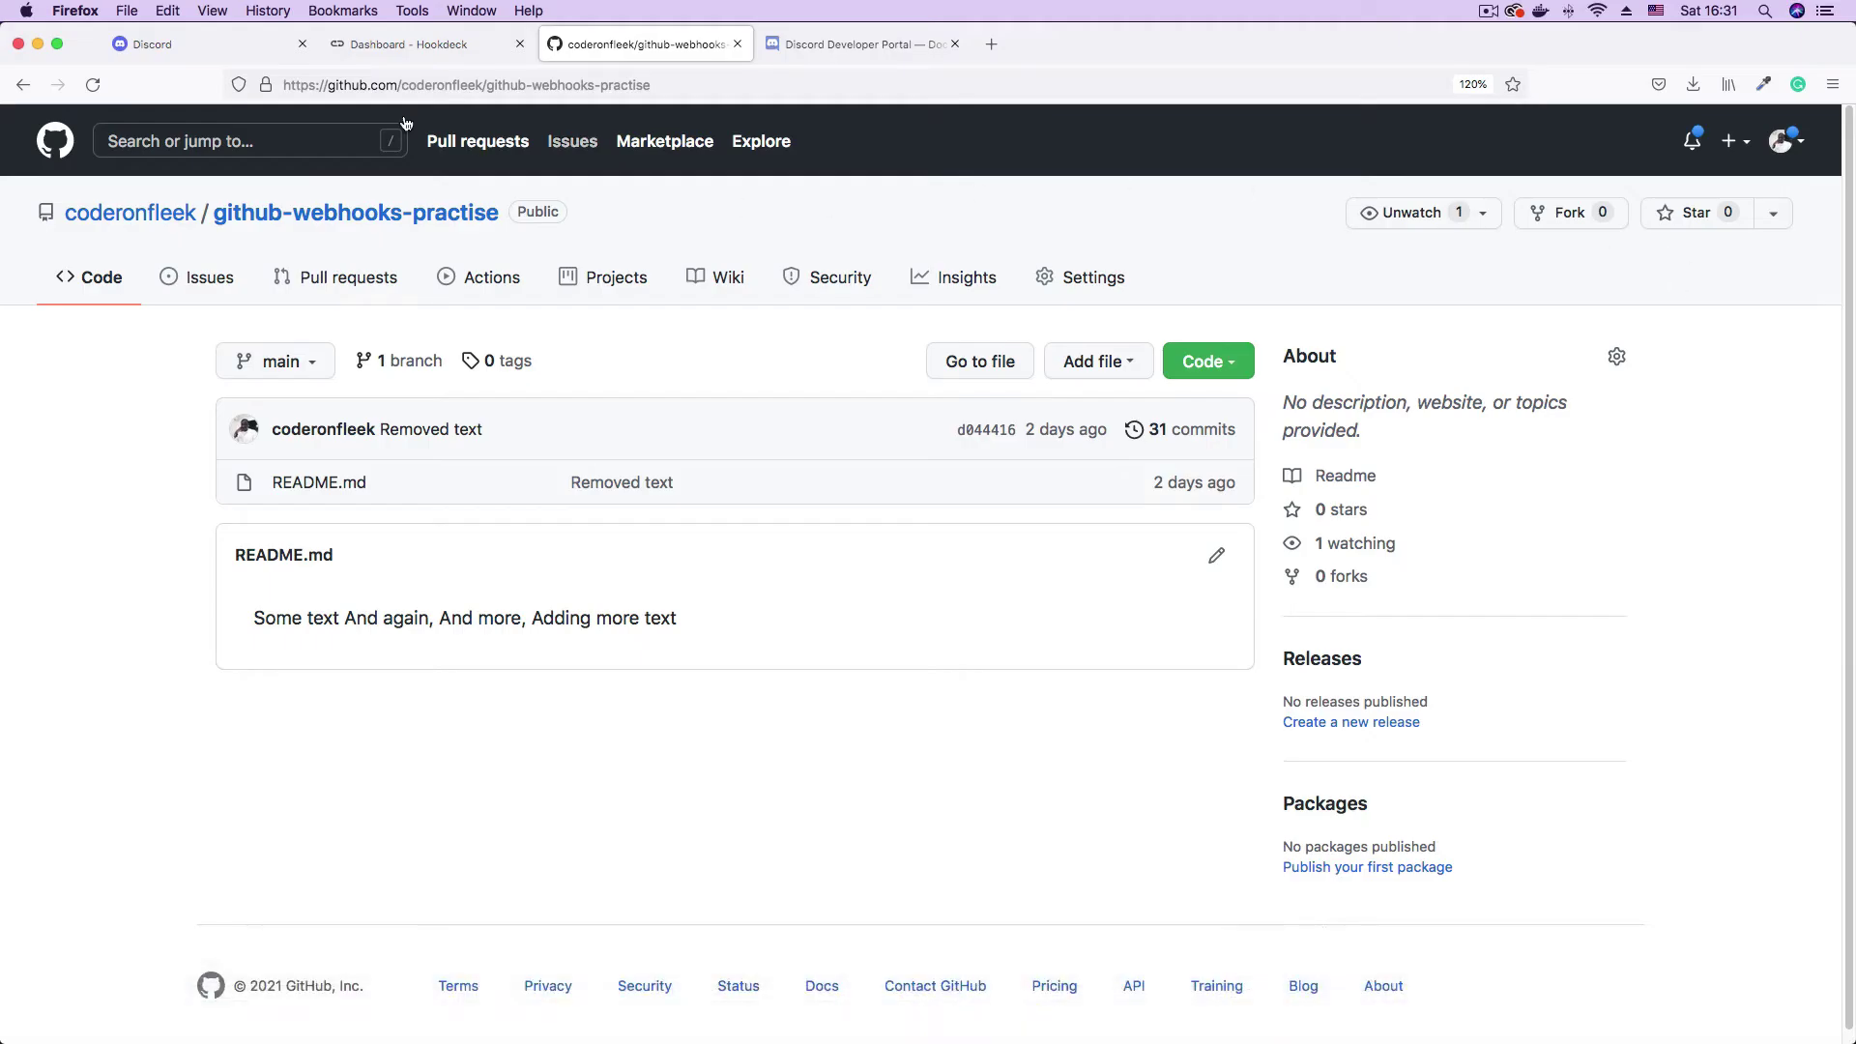
pyautogui.click(199, 54)
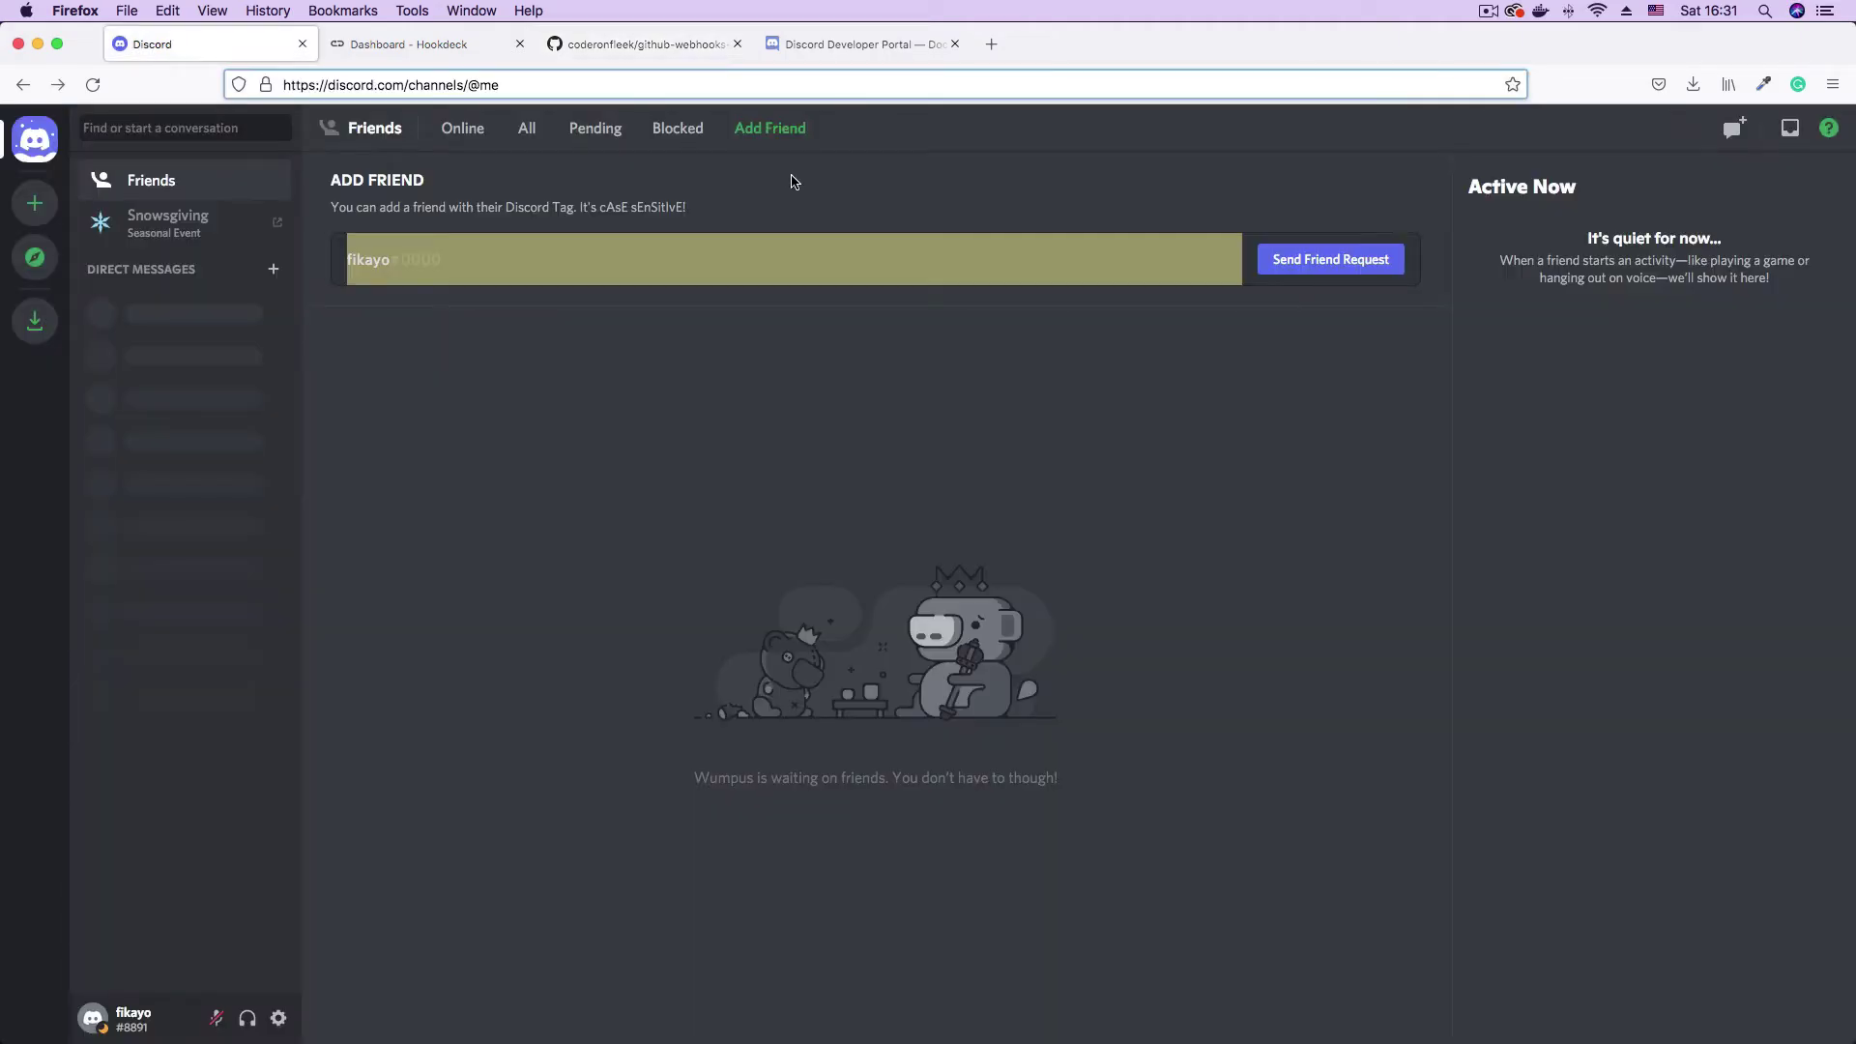
pyautogui.click(416, 45)
pyautogui.click(646, 45)
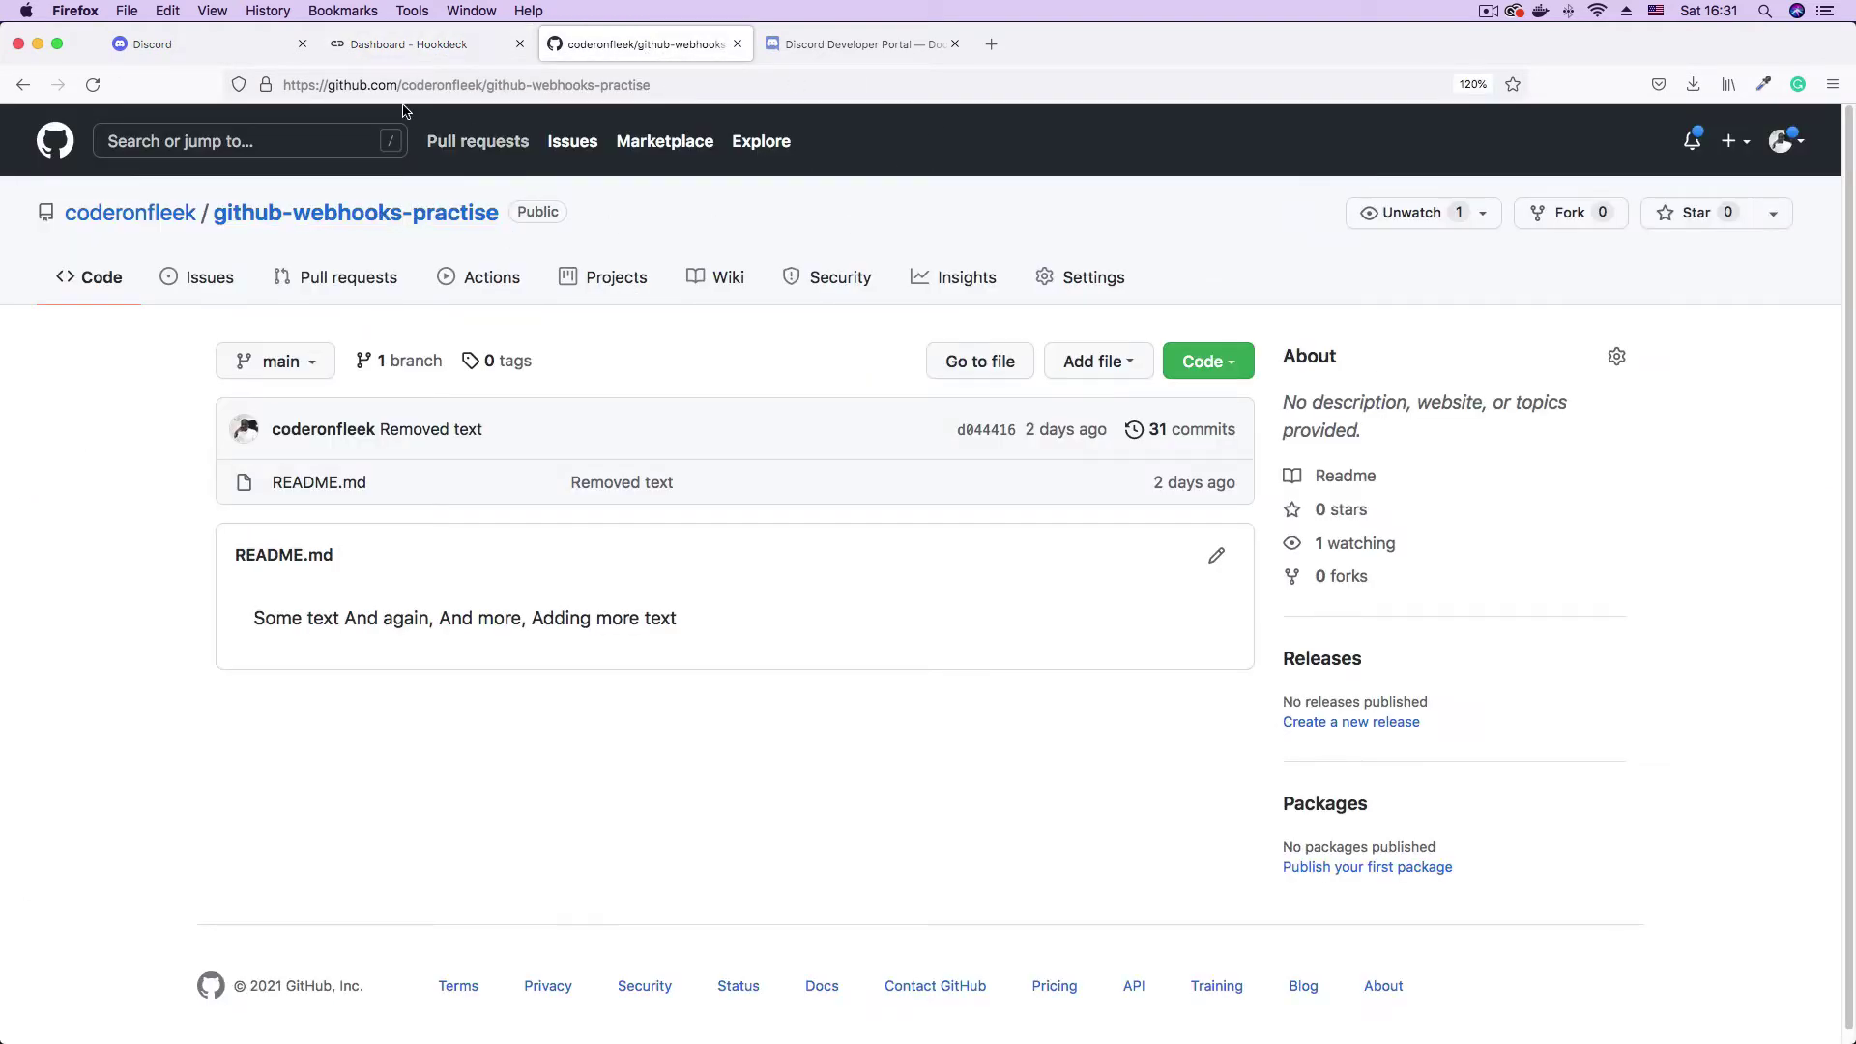
pyautogui.click(199, 45)
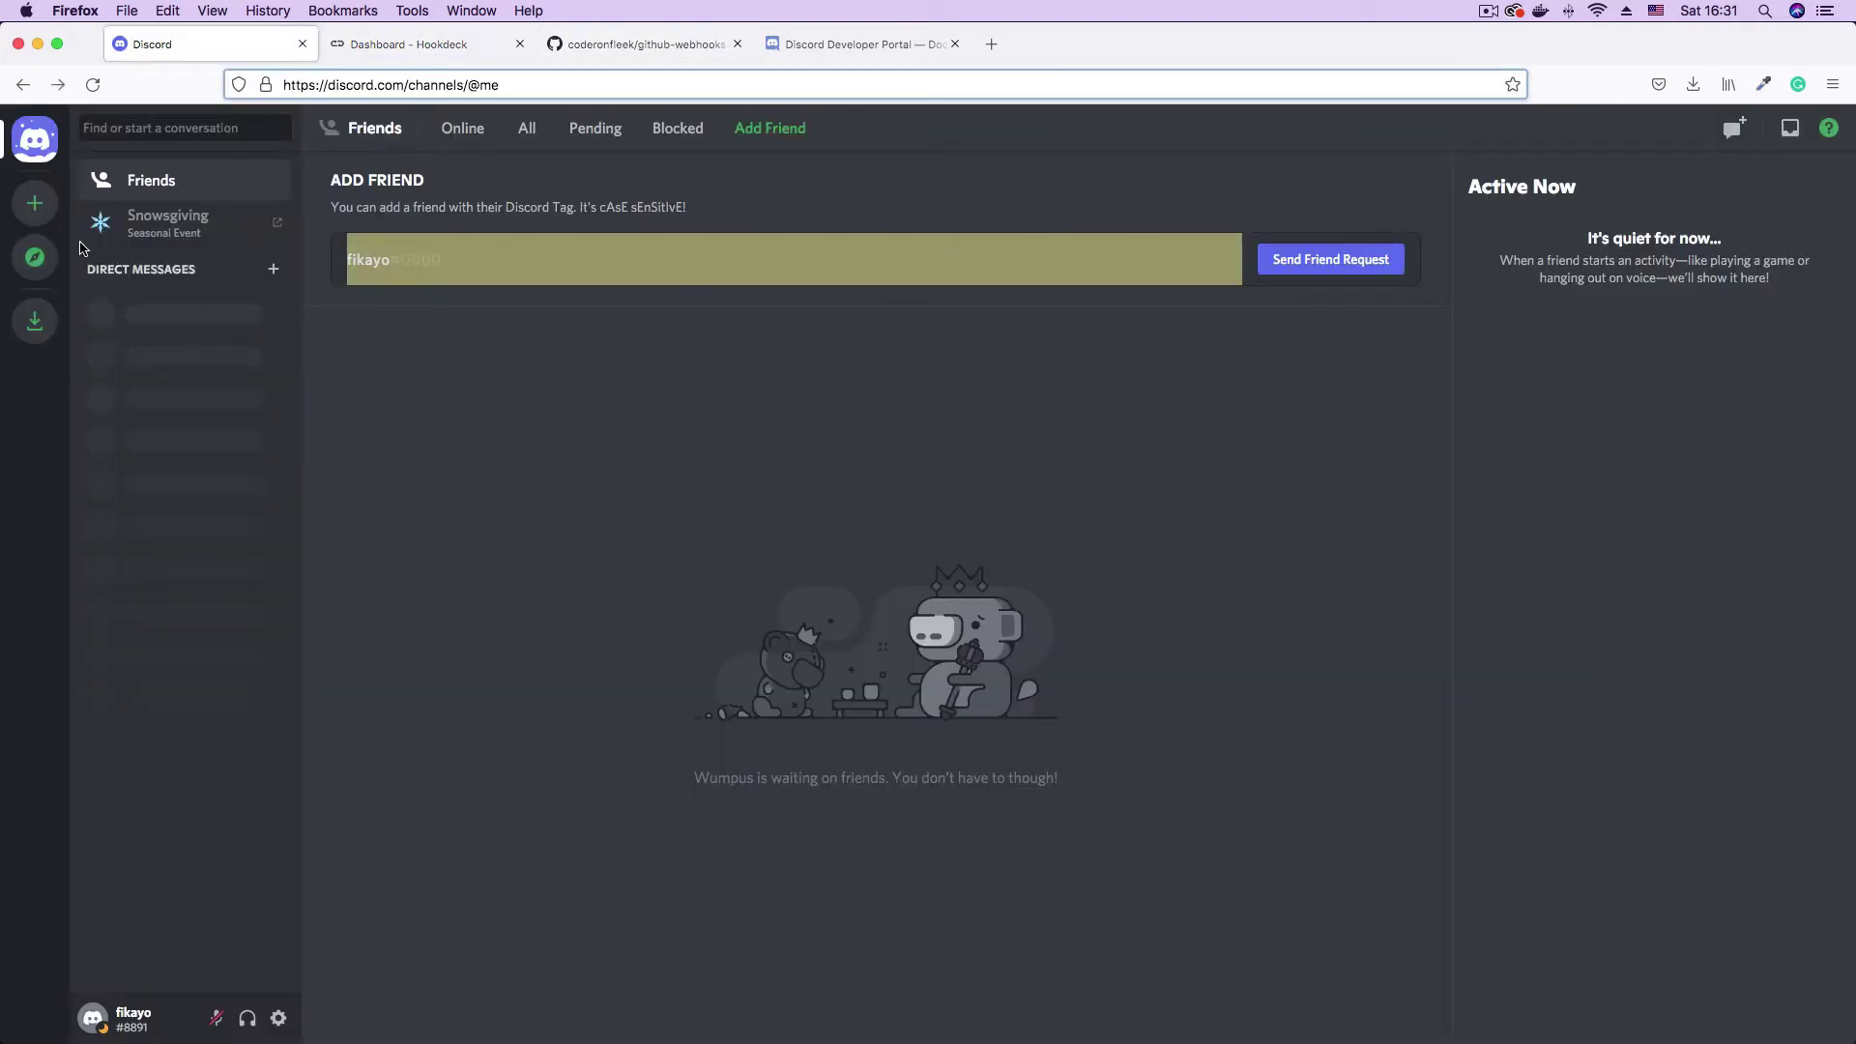
# - Create a new server from scratch for me and my friends, keeping the default name
pyautogui.click(38, 205)
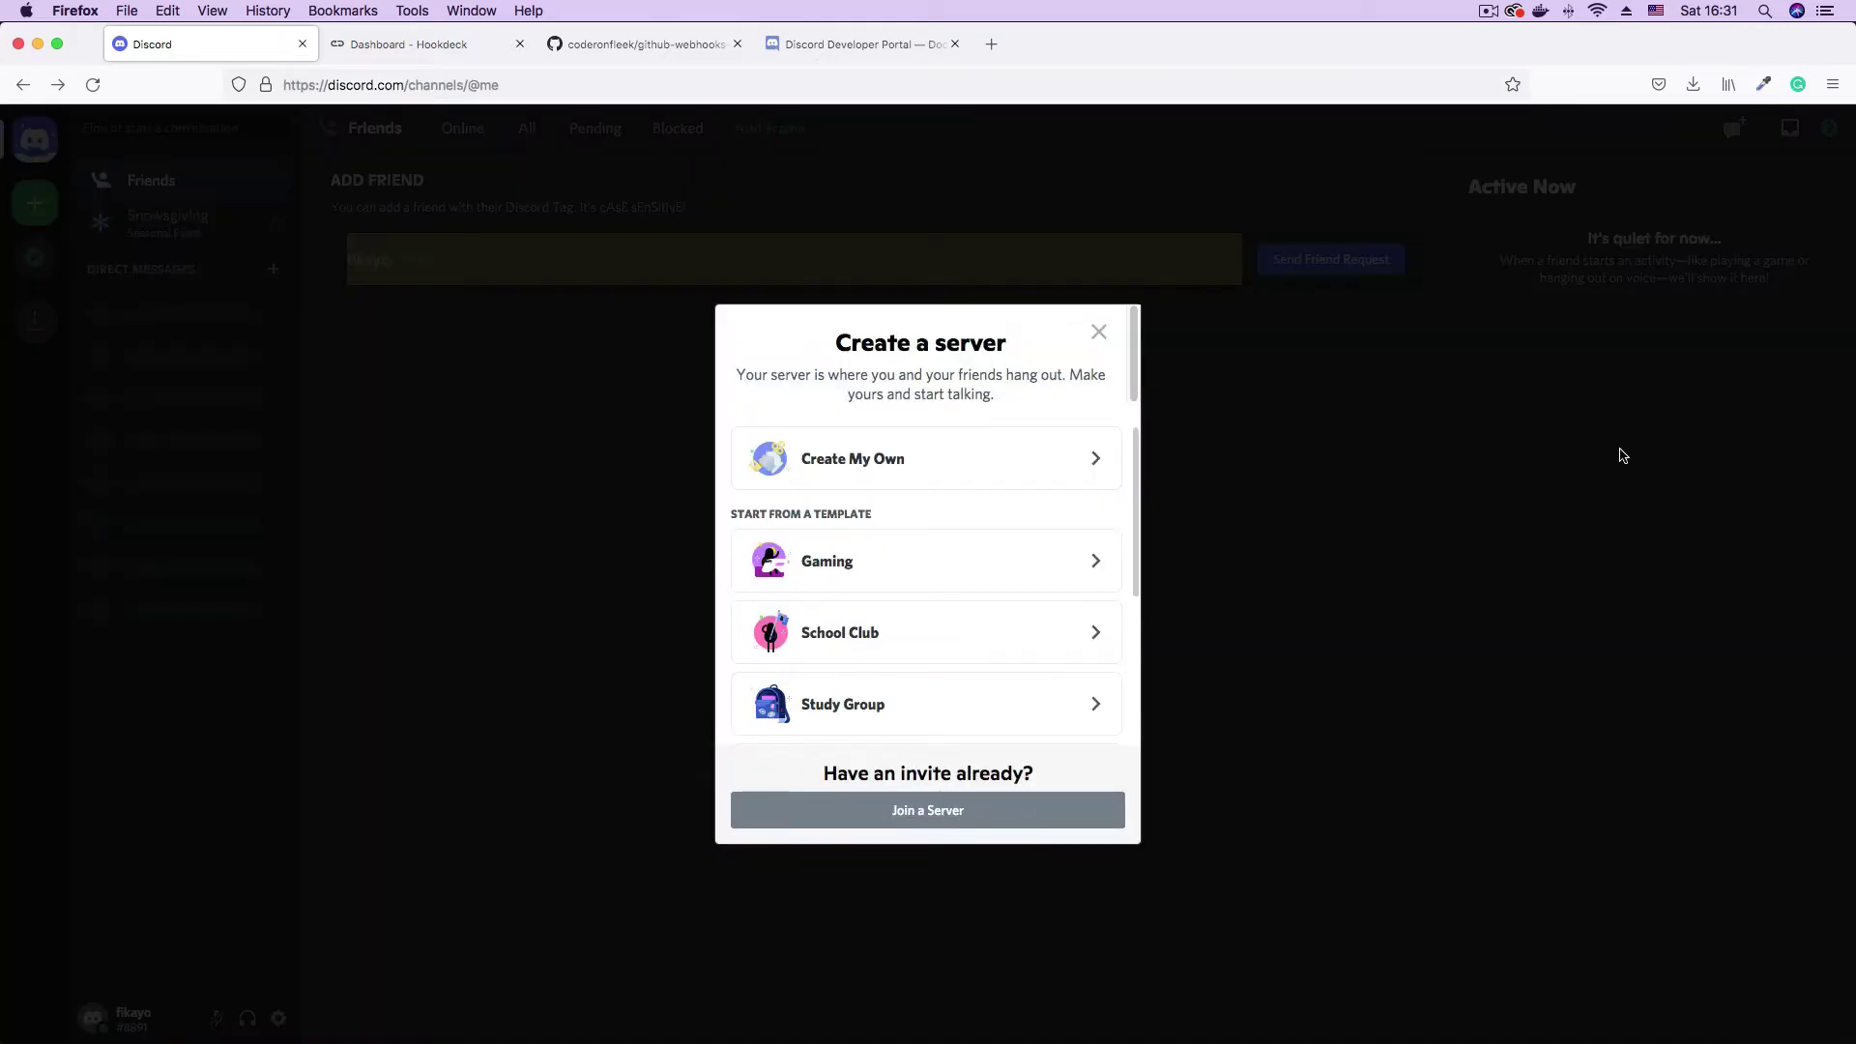
pyautogui.click(943, 476)
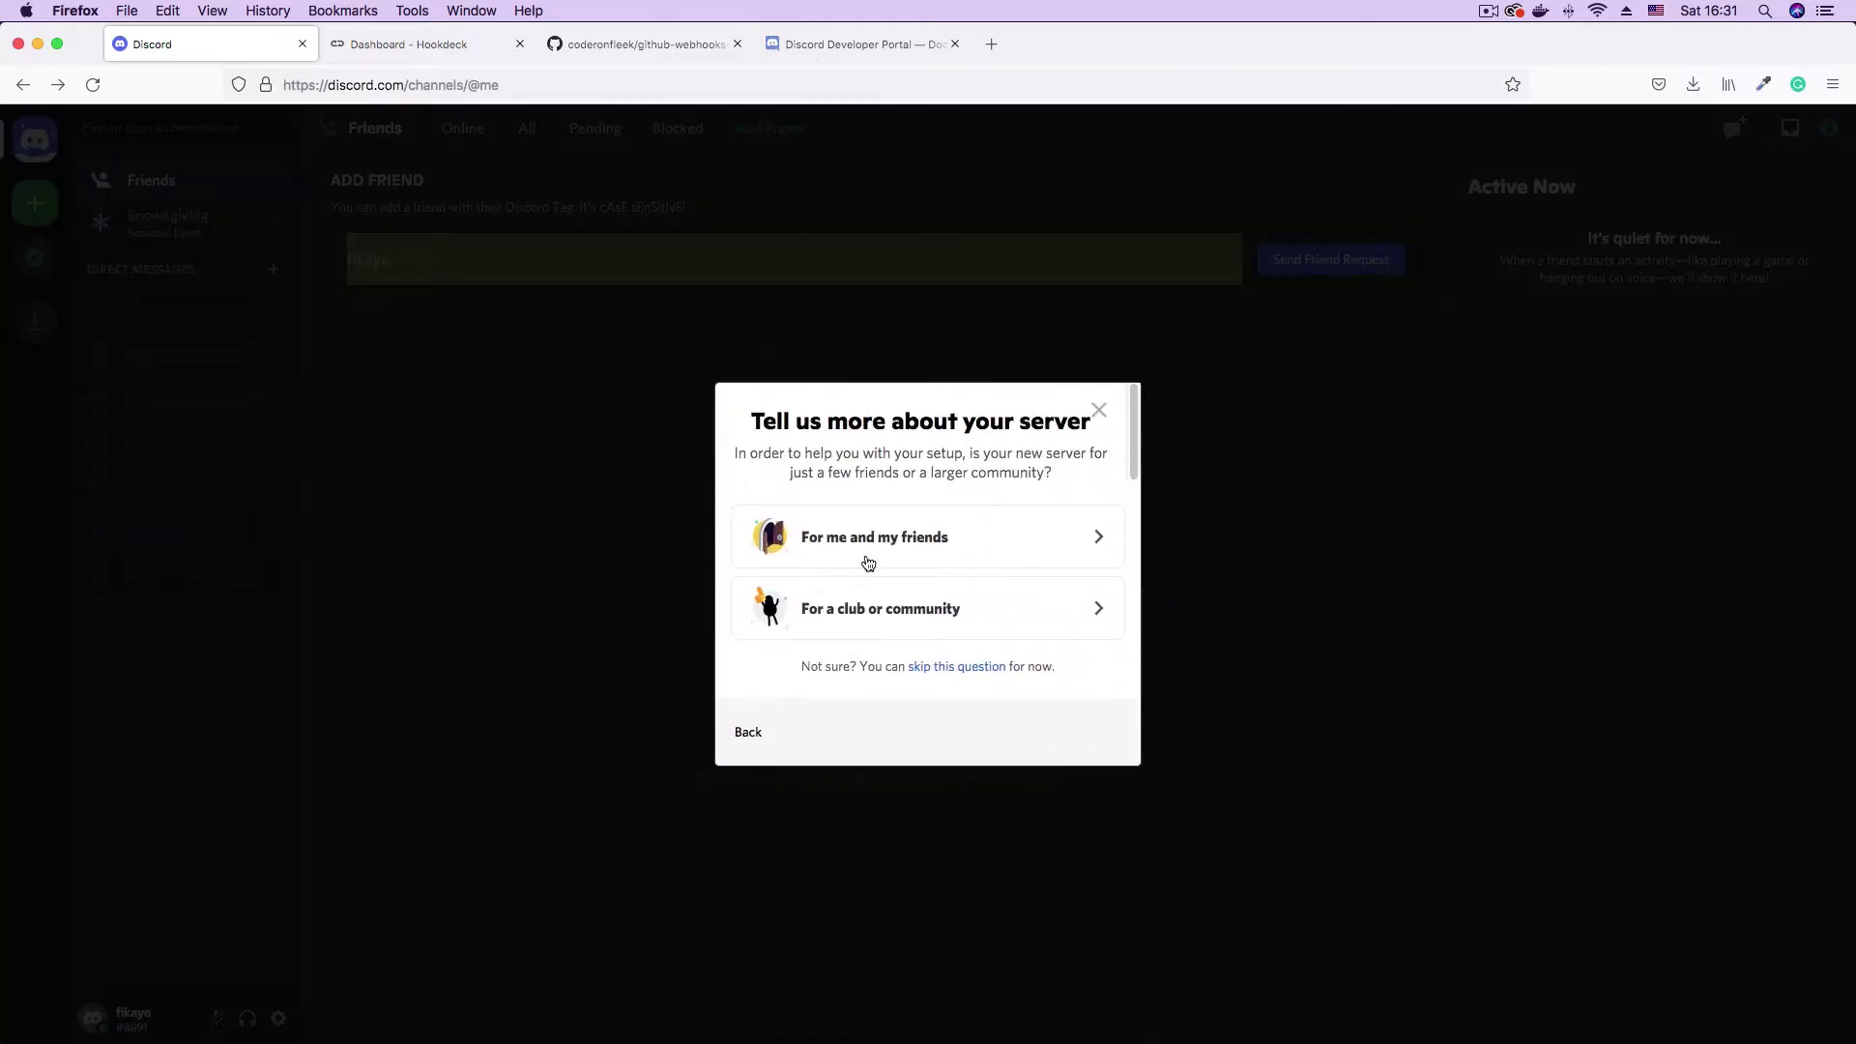
pyautogui.click(1027, 537)
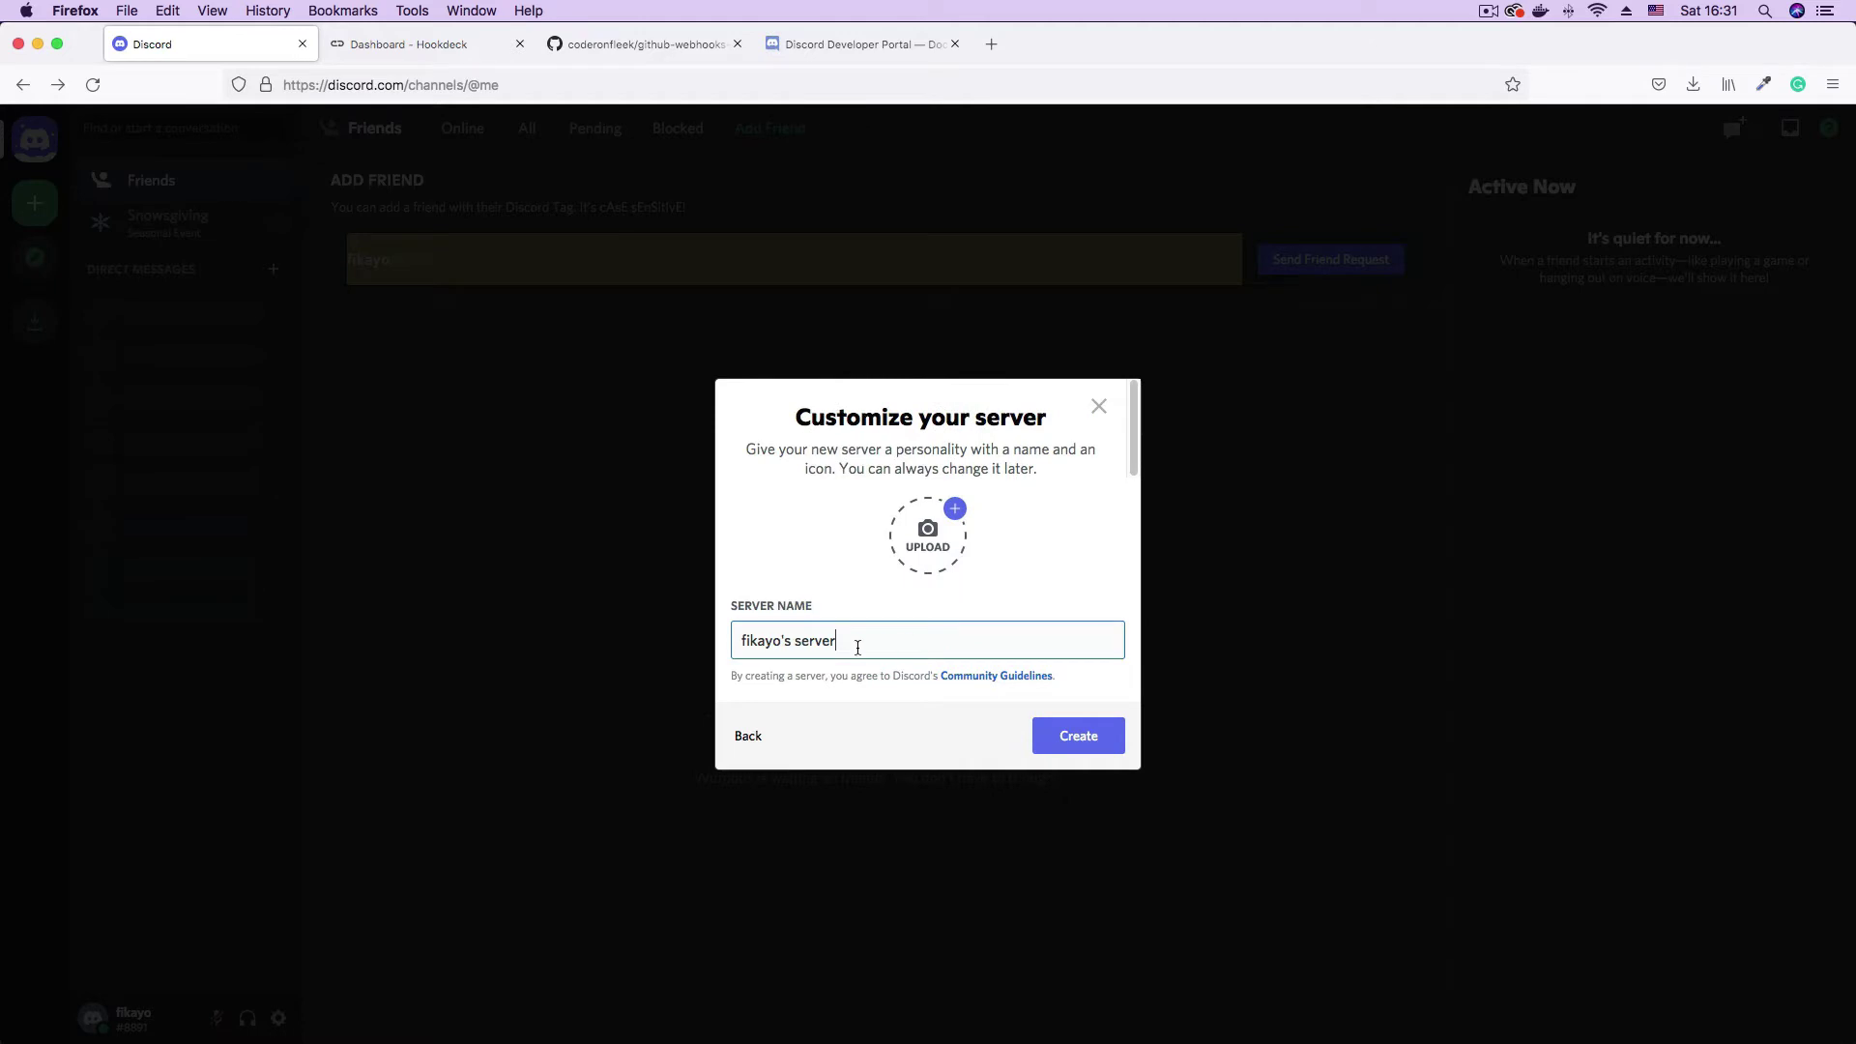
pyautogui.tripleClick(745, 642)
pyautogui.click(904, 641)
pyautogui.click(1083, 736)
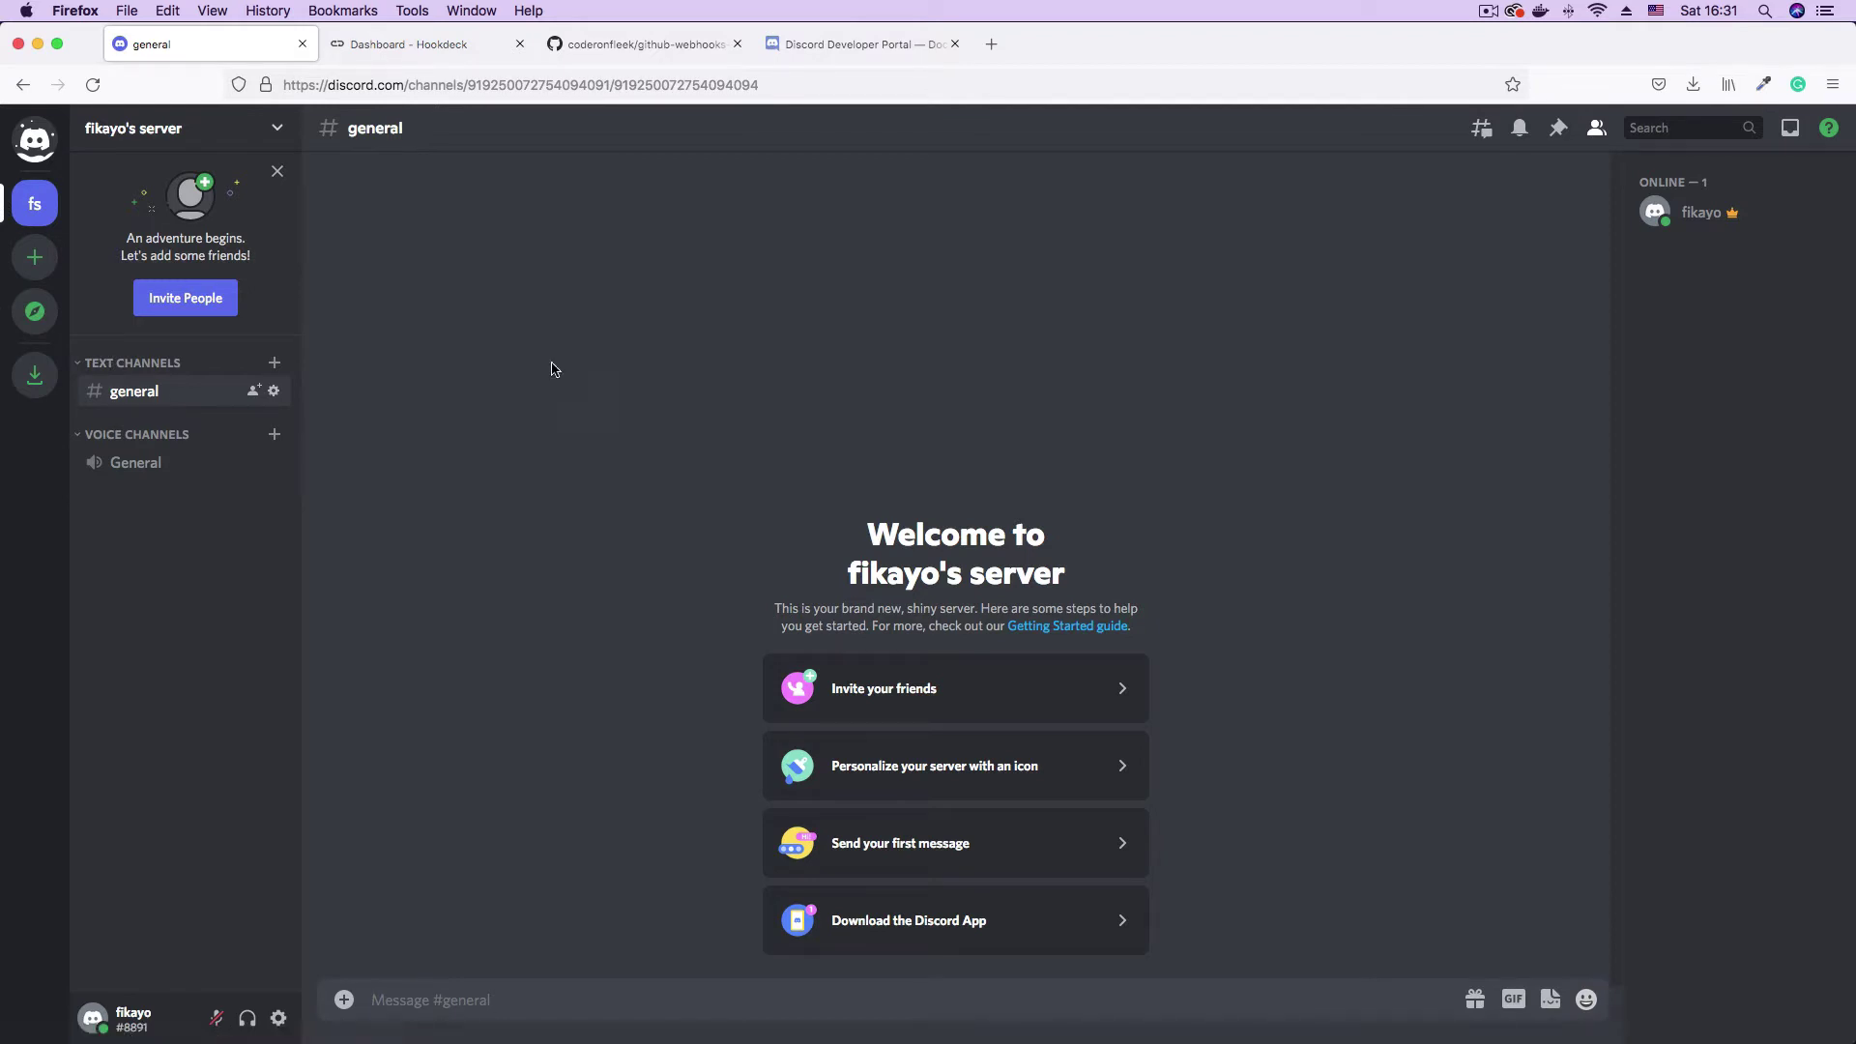
# - Add a text channel named testing-webhooks under TEXT CHANNELS
pyautogui.click(275, 362)
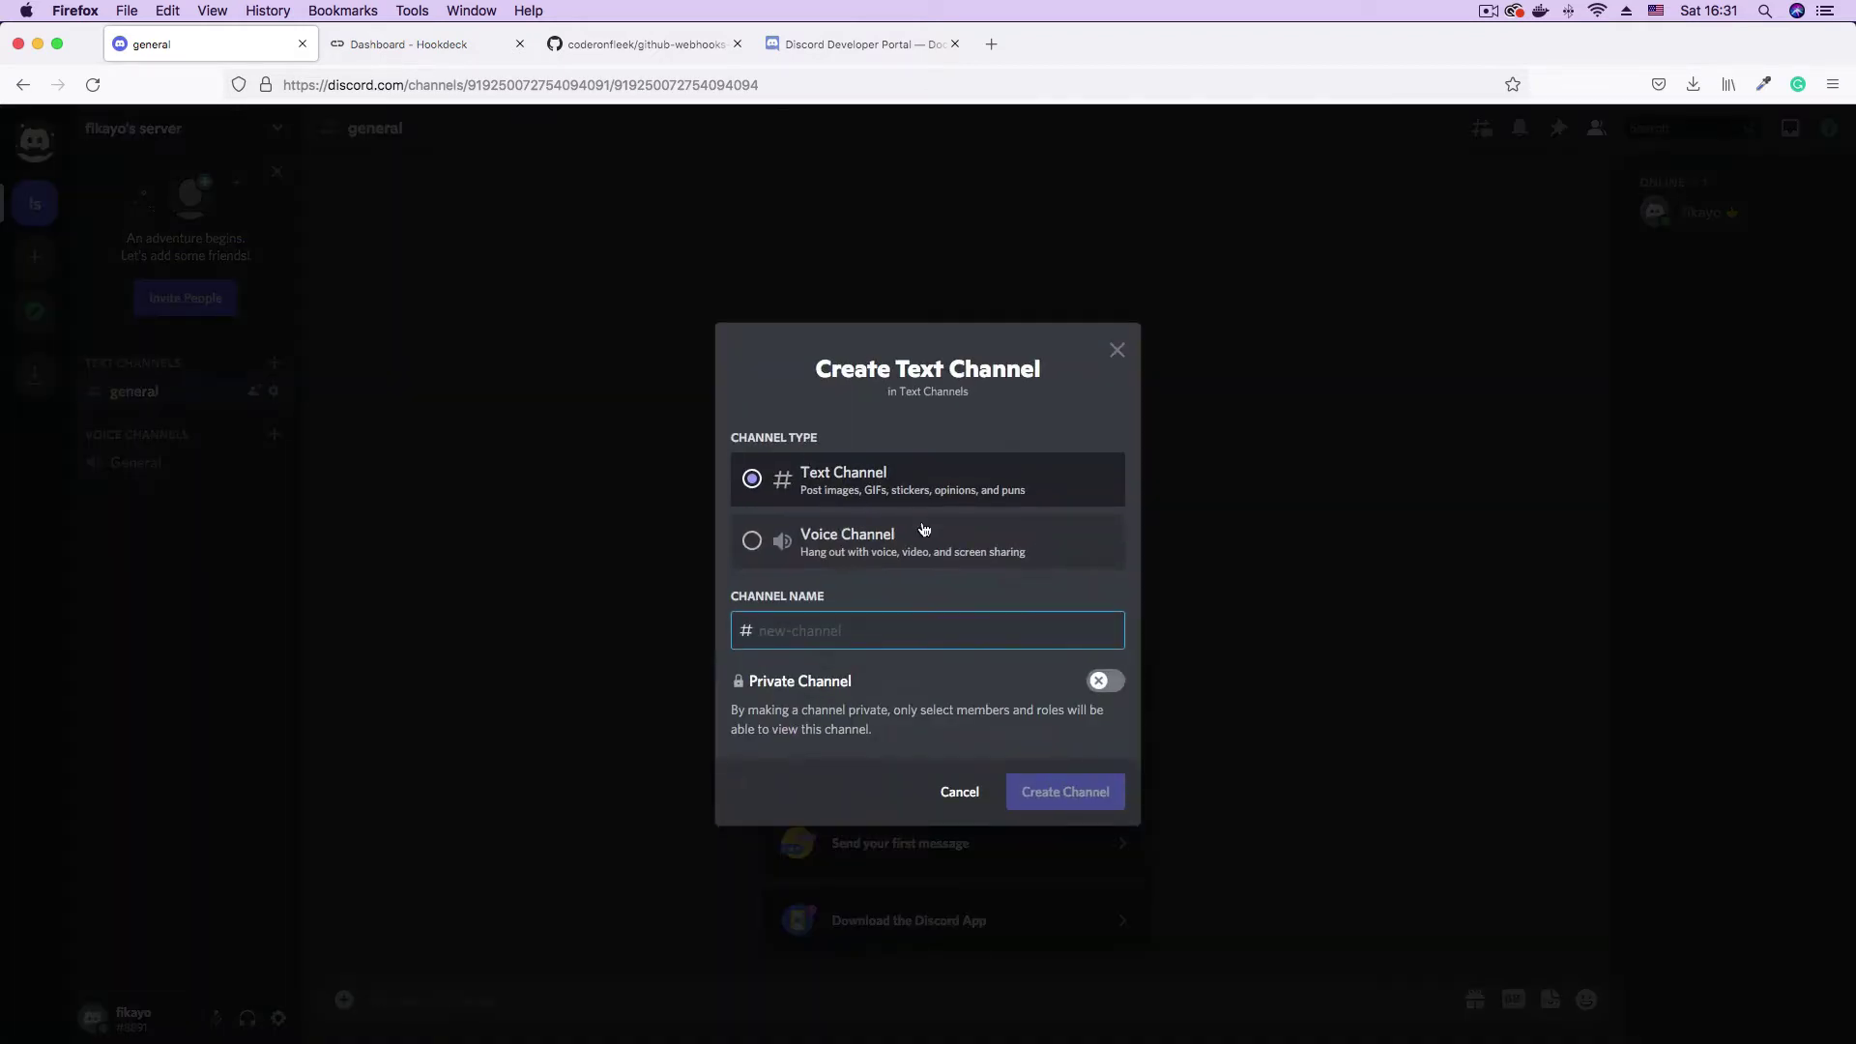
pyautogui.write('test')
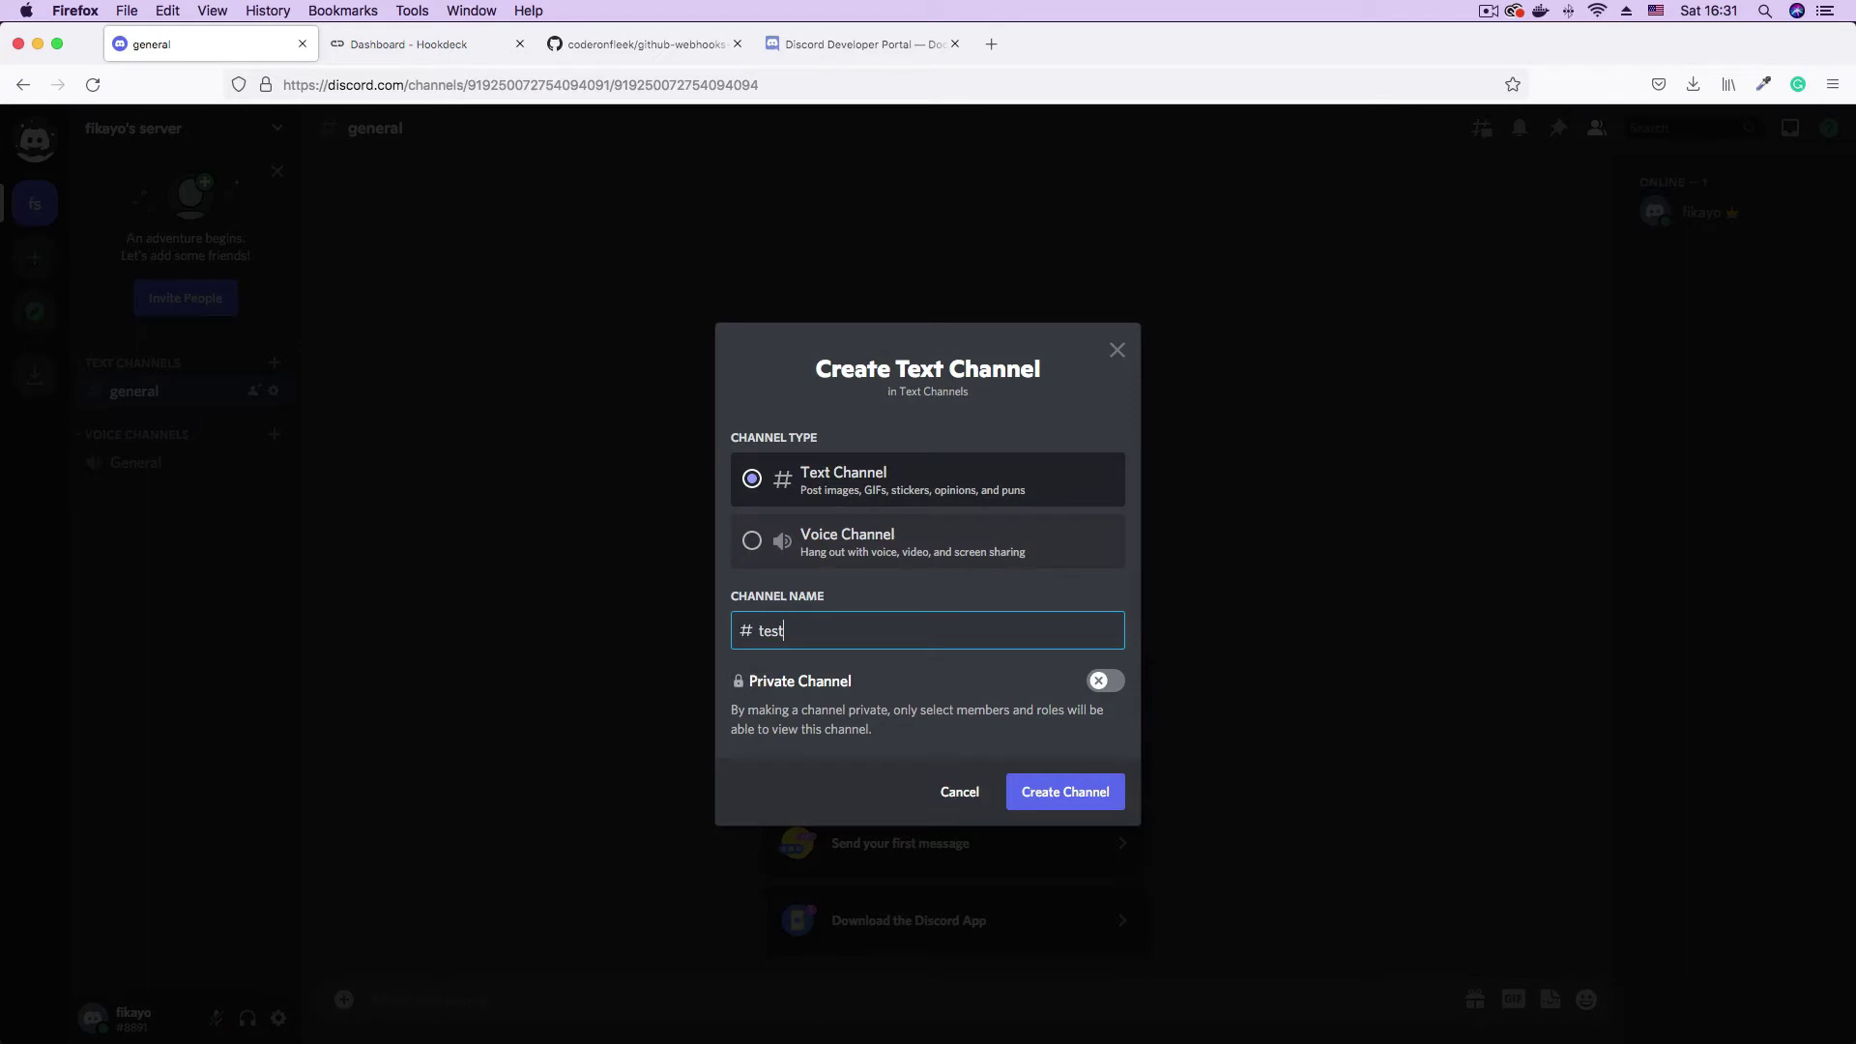
pyautogui.write('ing-webhooks')
pyautogui.click(1080, 793)
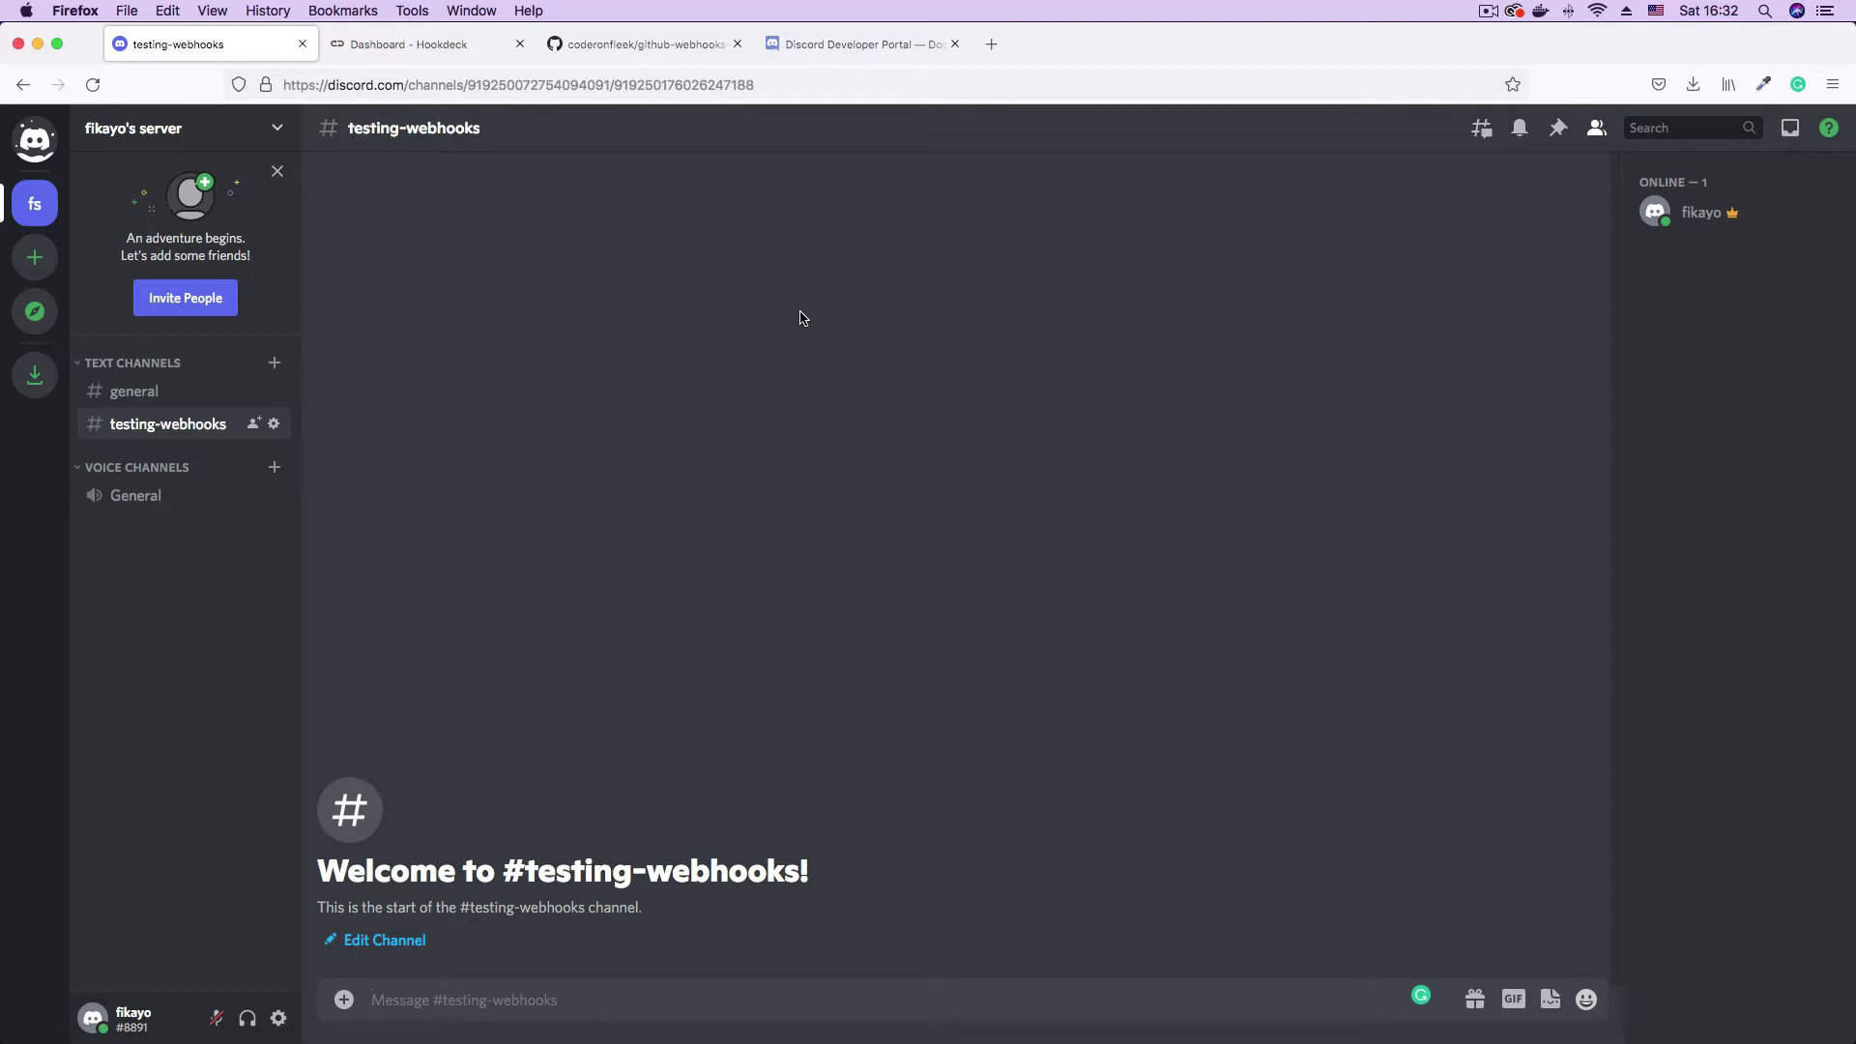
# - Open the server's Integrations settings and view its webhooks
pyautogui.click(278, 134)
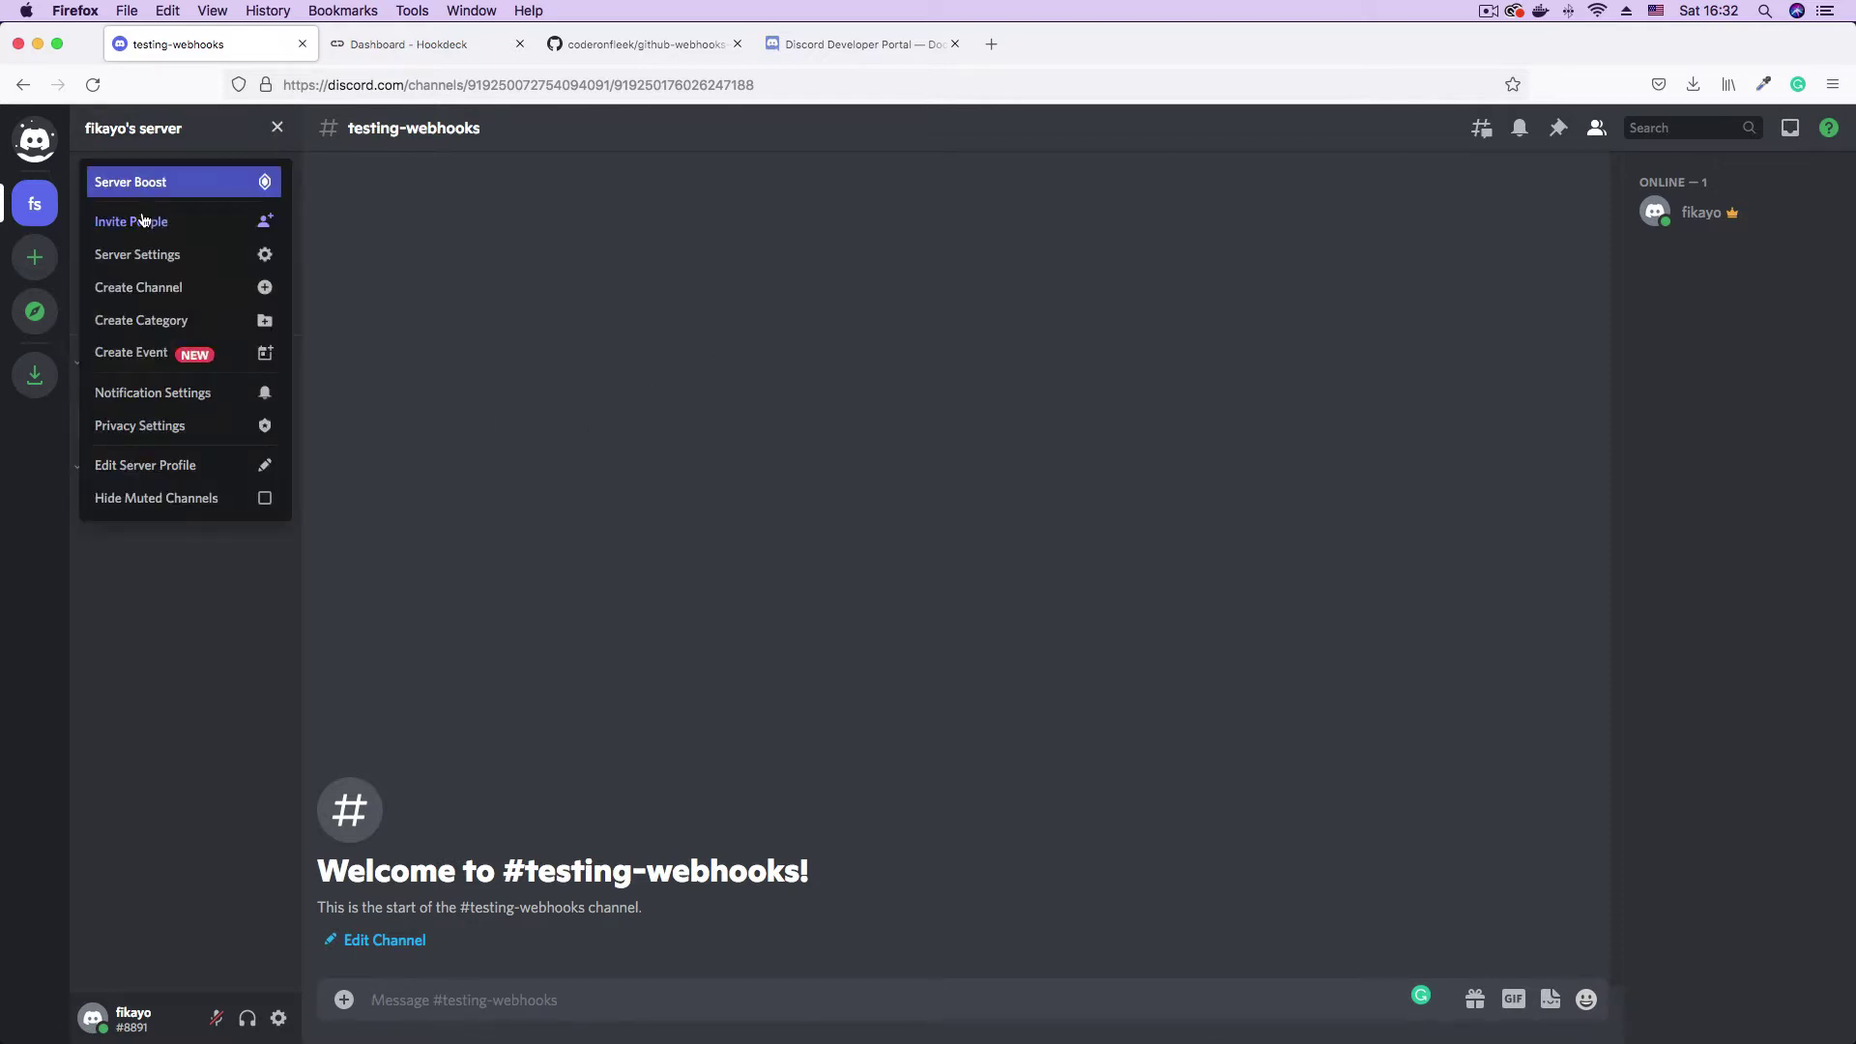
pyautogui.click(202, 266)
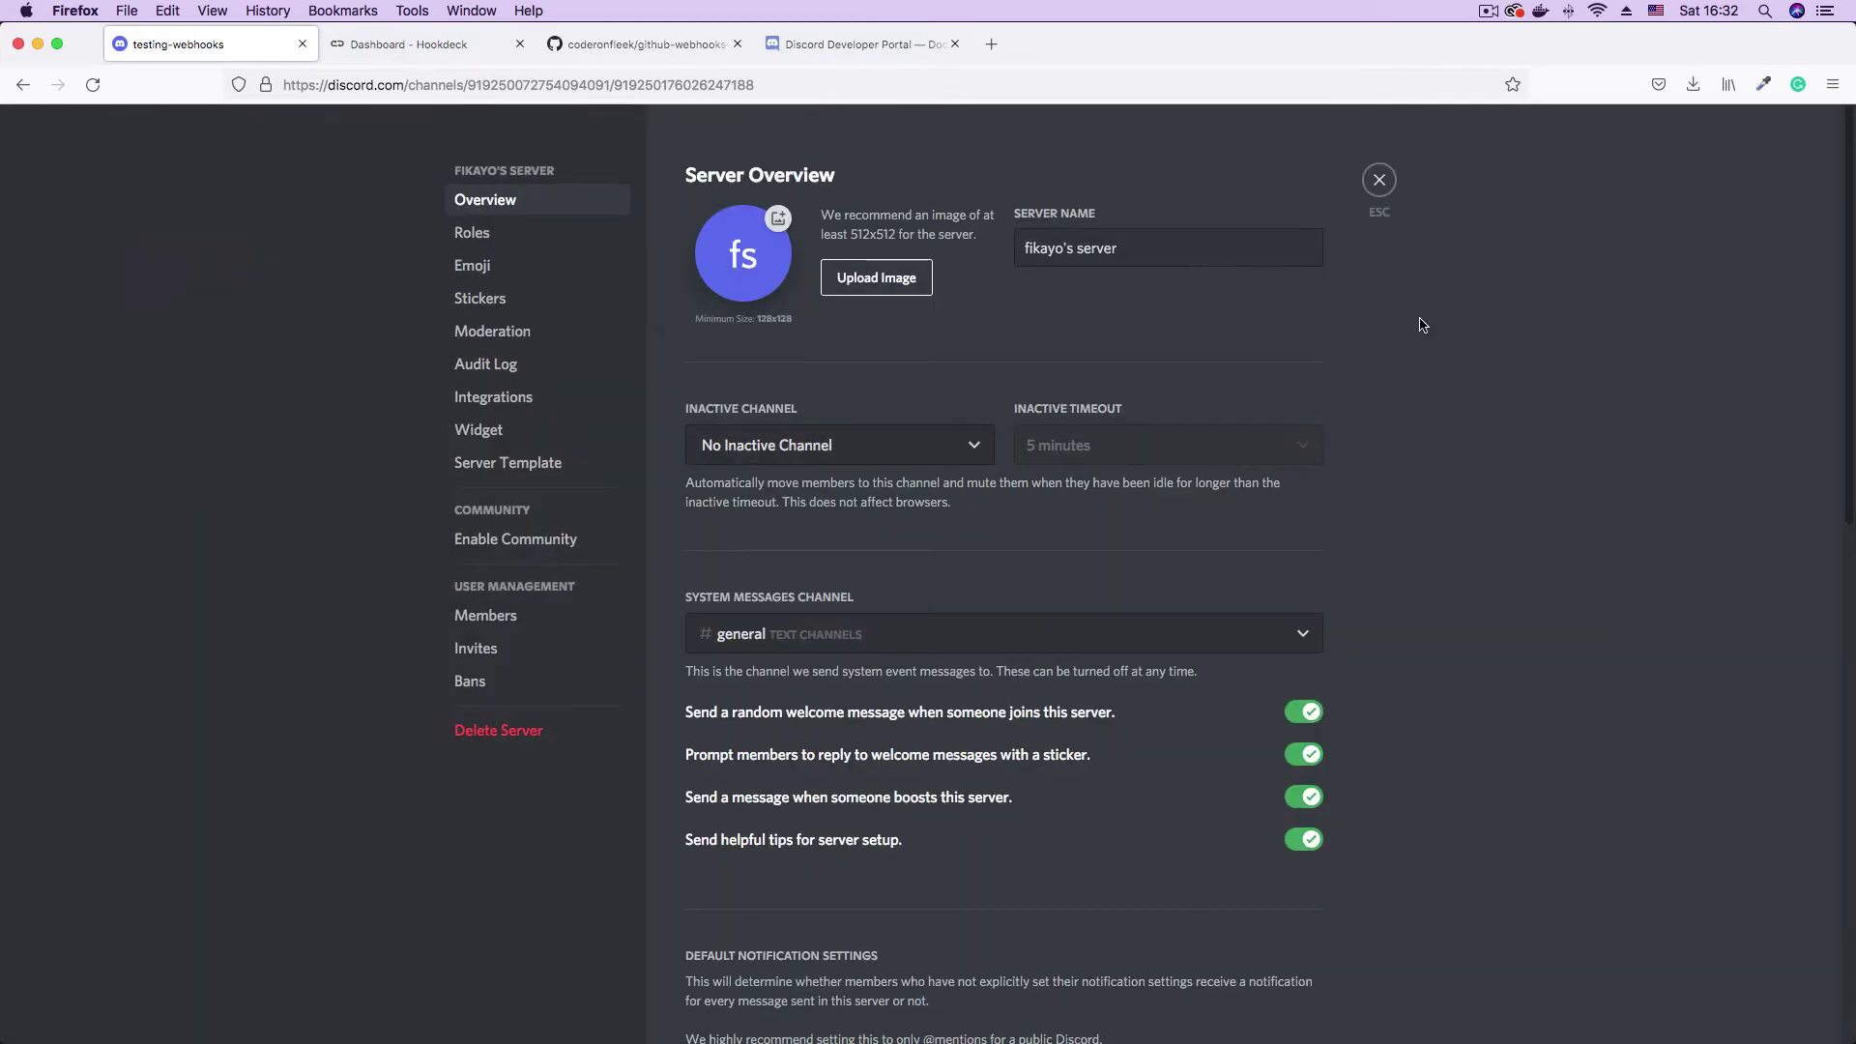
pyautogui.click(496, 401)
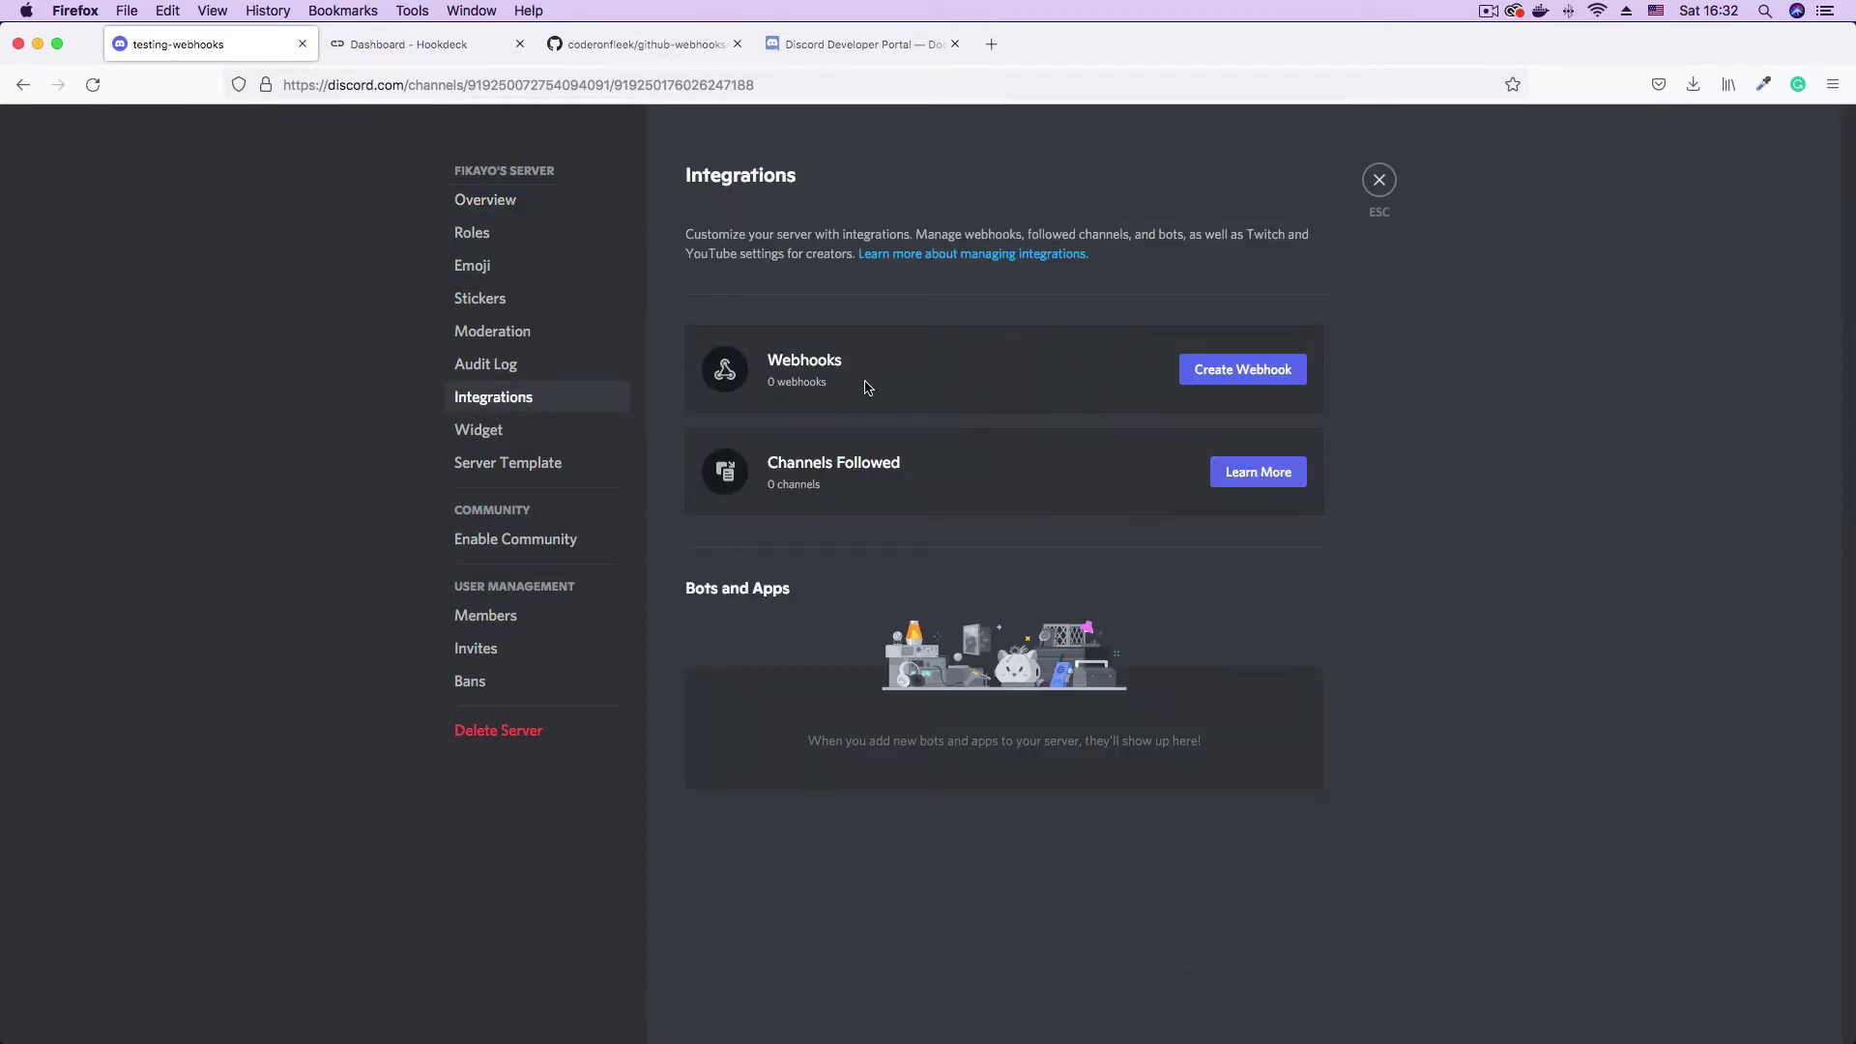
pyautogui.click(1215, 380)
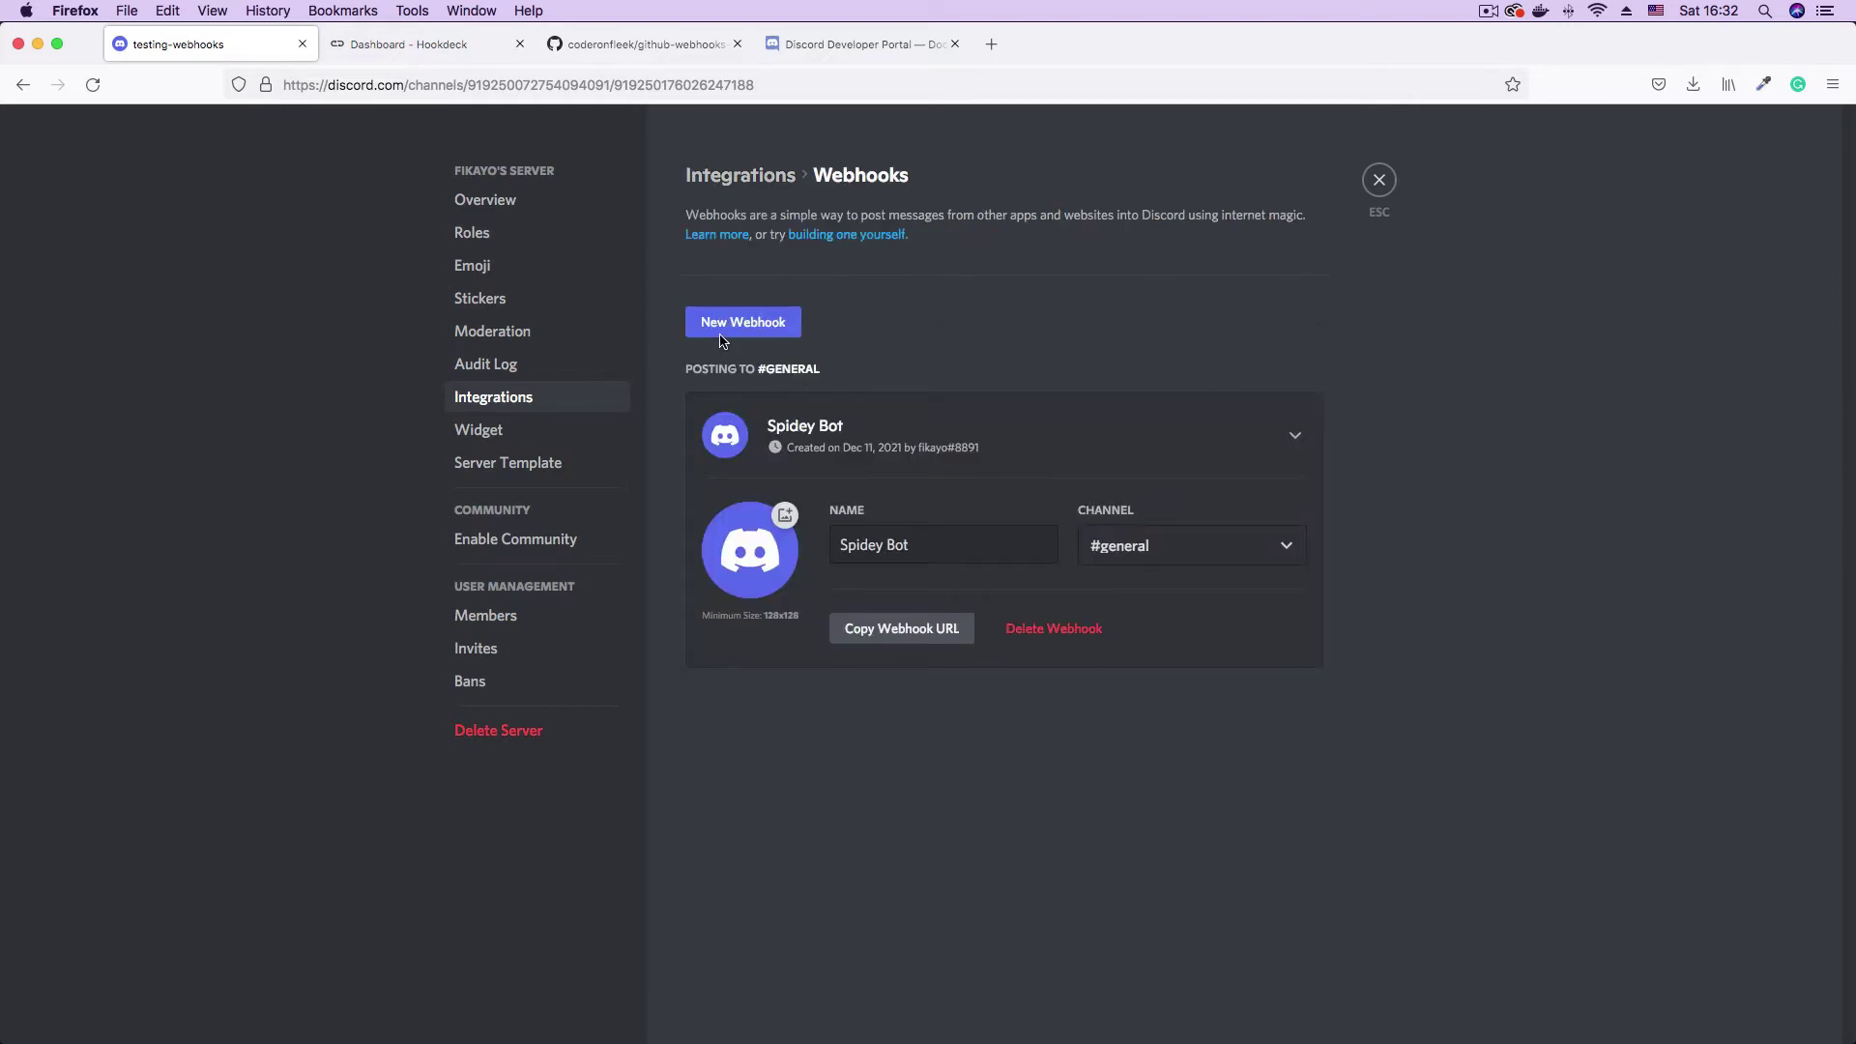
# - Point the Spidey Bot webhook at #testing-webhooks and save the change
pyautogui.tripleClick(867, 527)
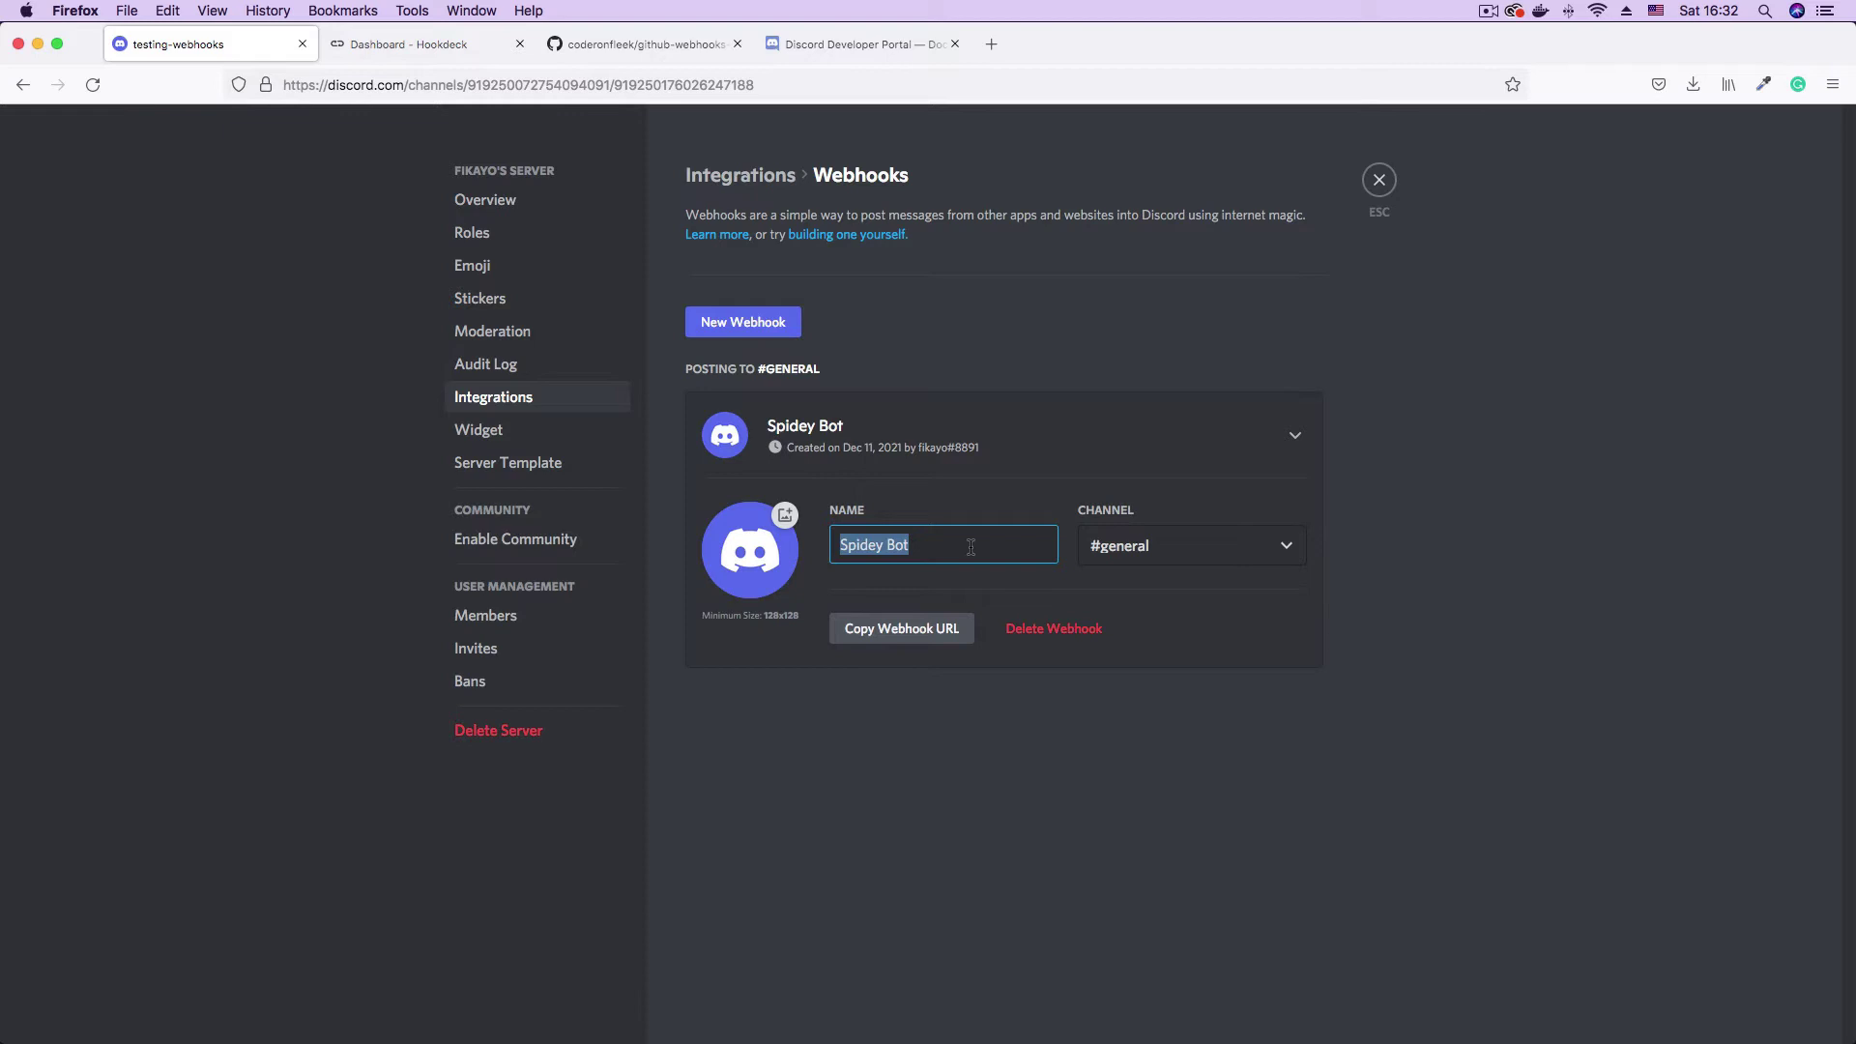
pyautogui.click(933, 550)
pyautogui.moveTo(835, 544); pyautogui.dragTo(945, 547)
pyautogui.click(979, 546)
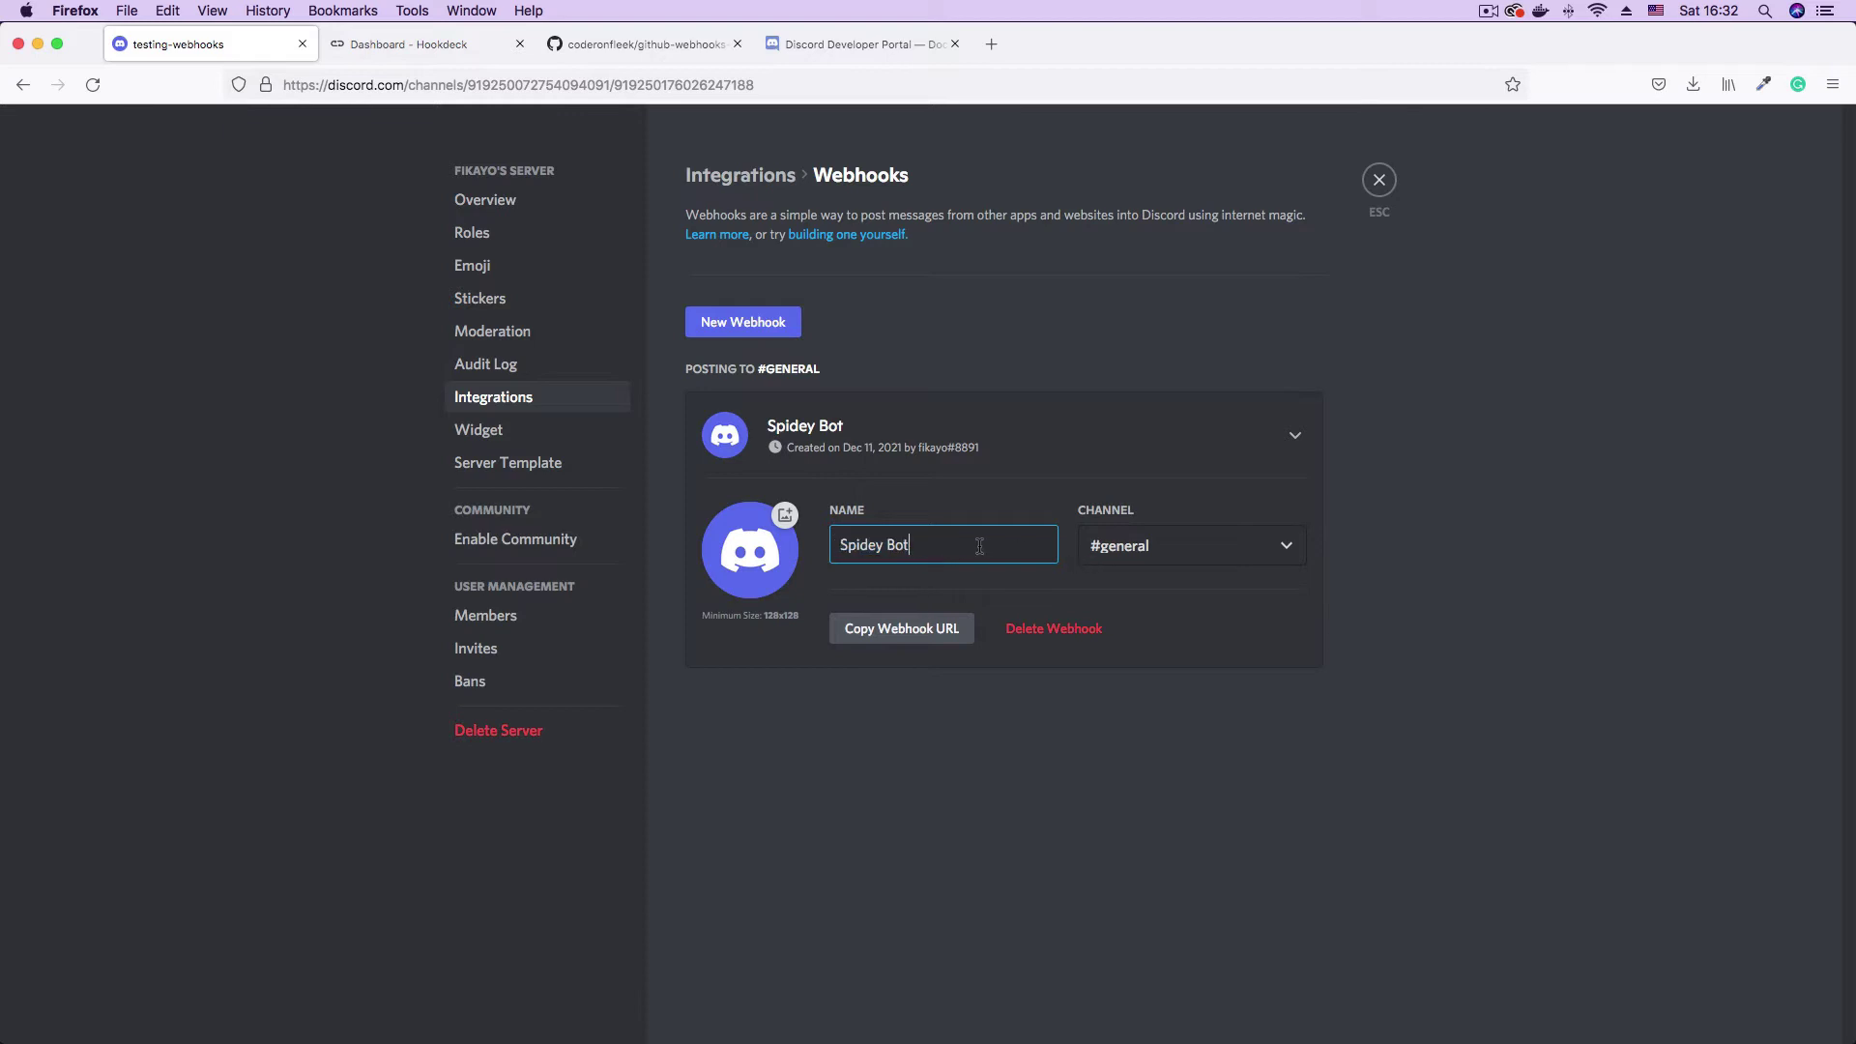
pyautogui.click(1259, 562)
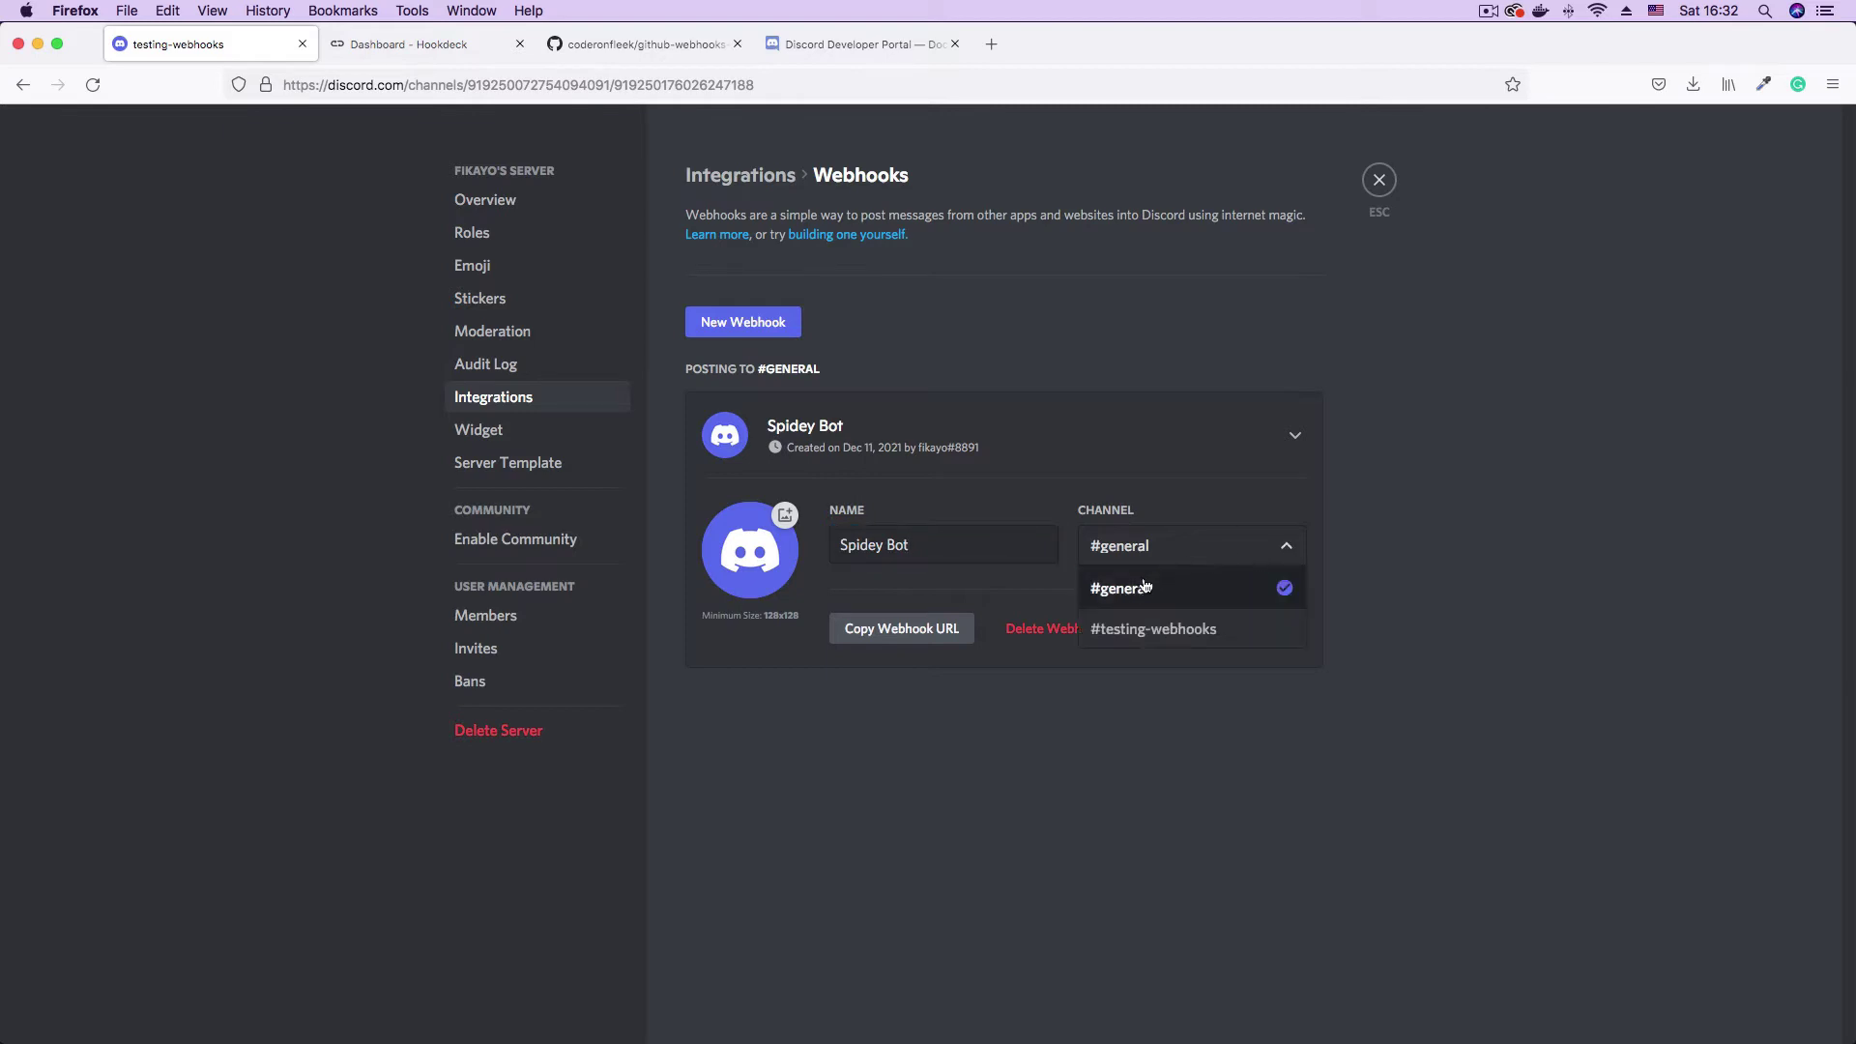
pyautogui.click(1220, 641)
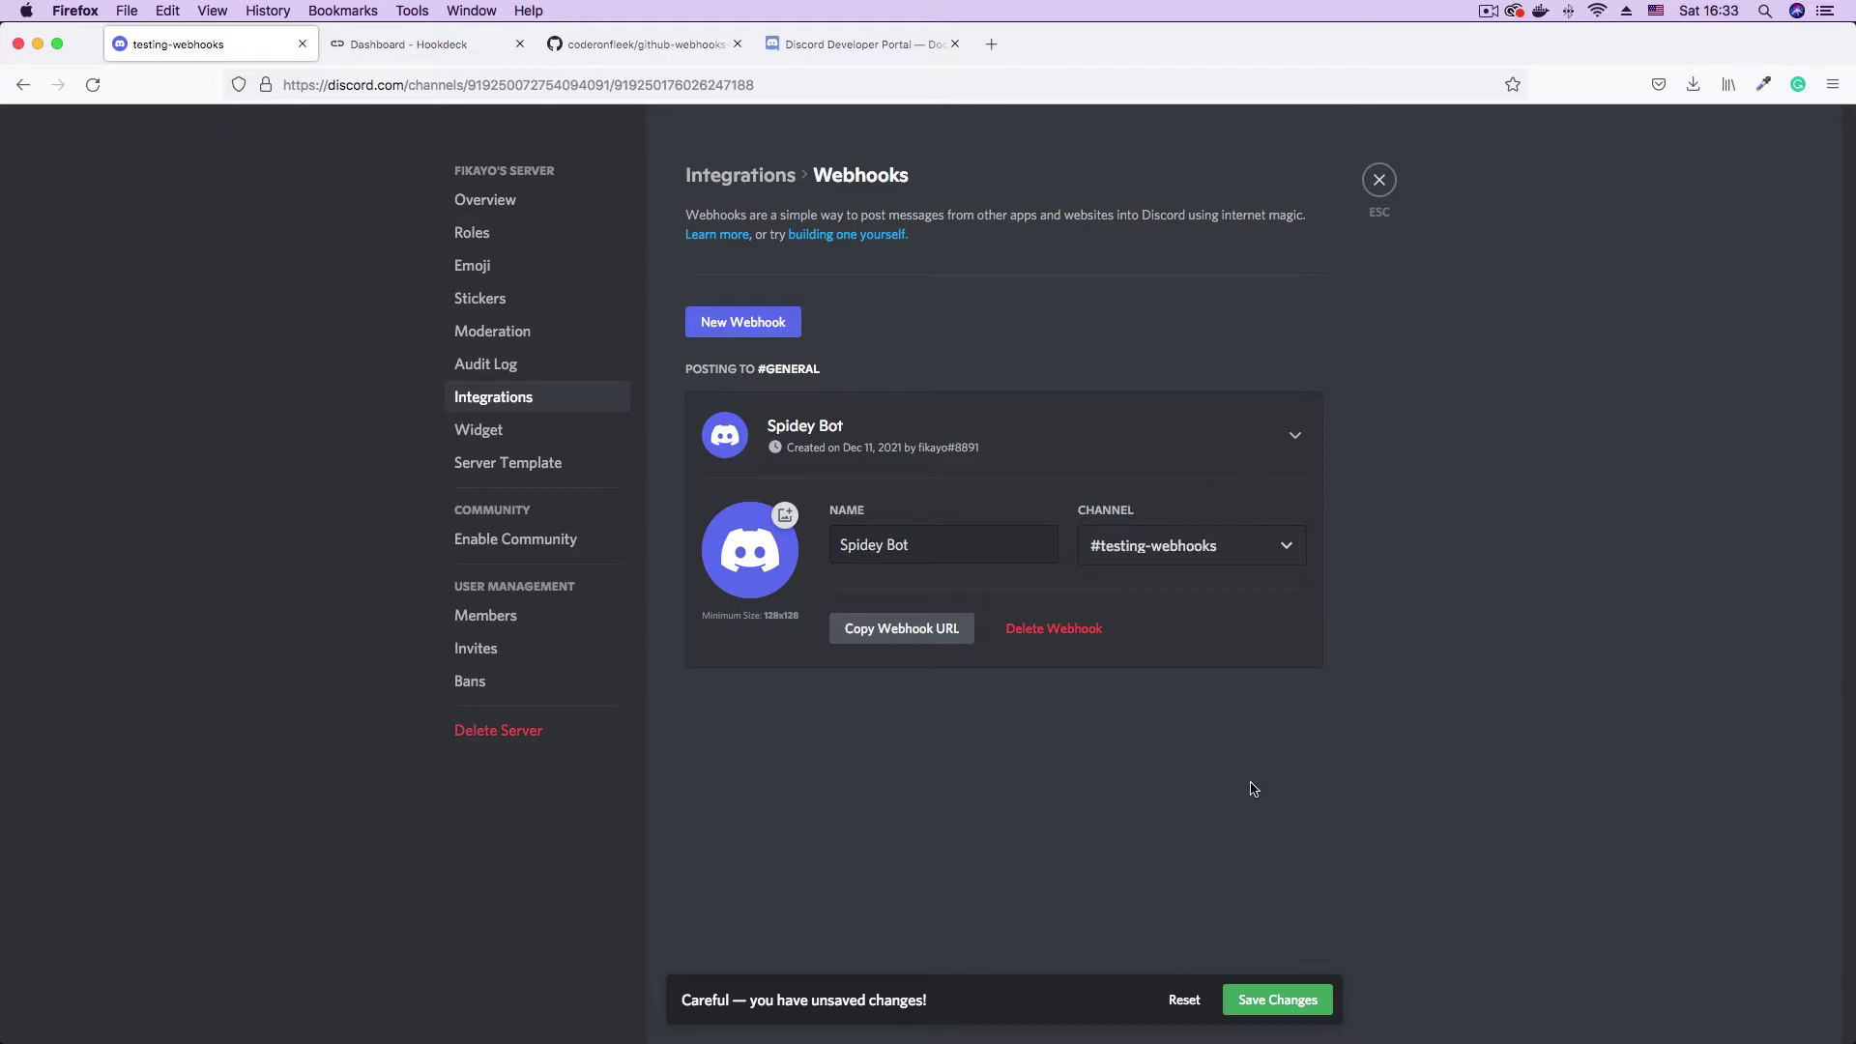
pyautogui.click(1277, 1001)
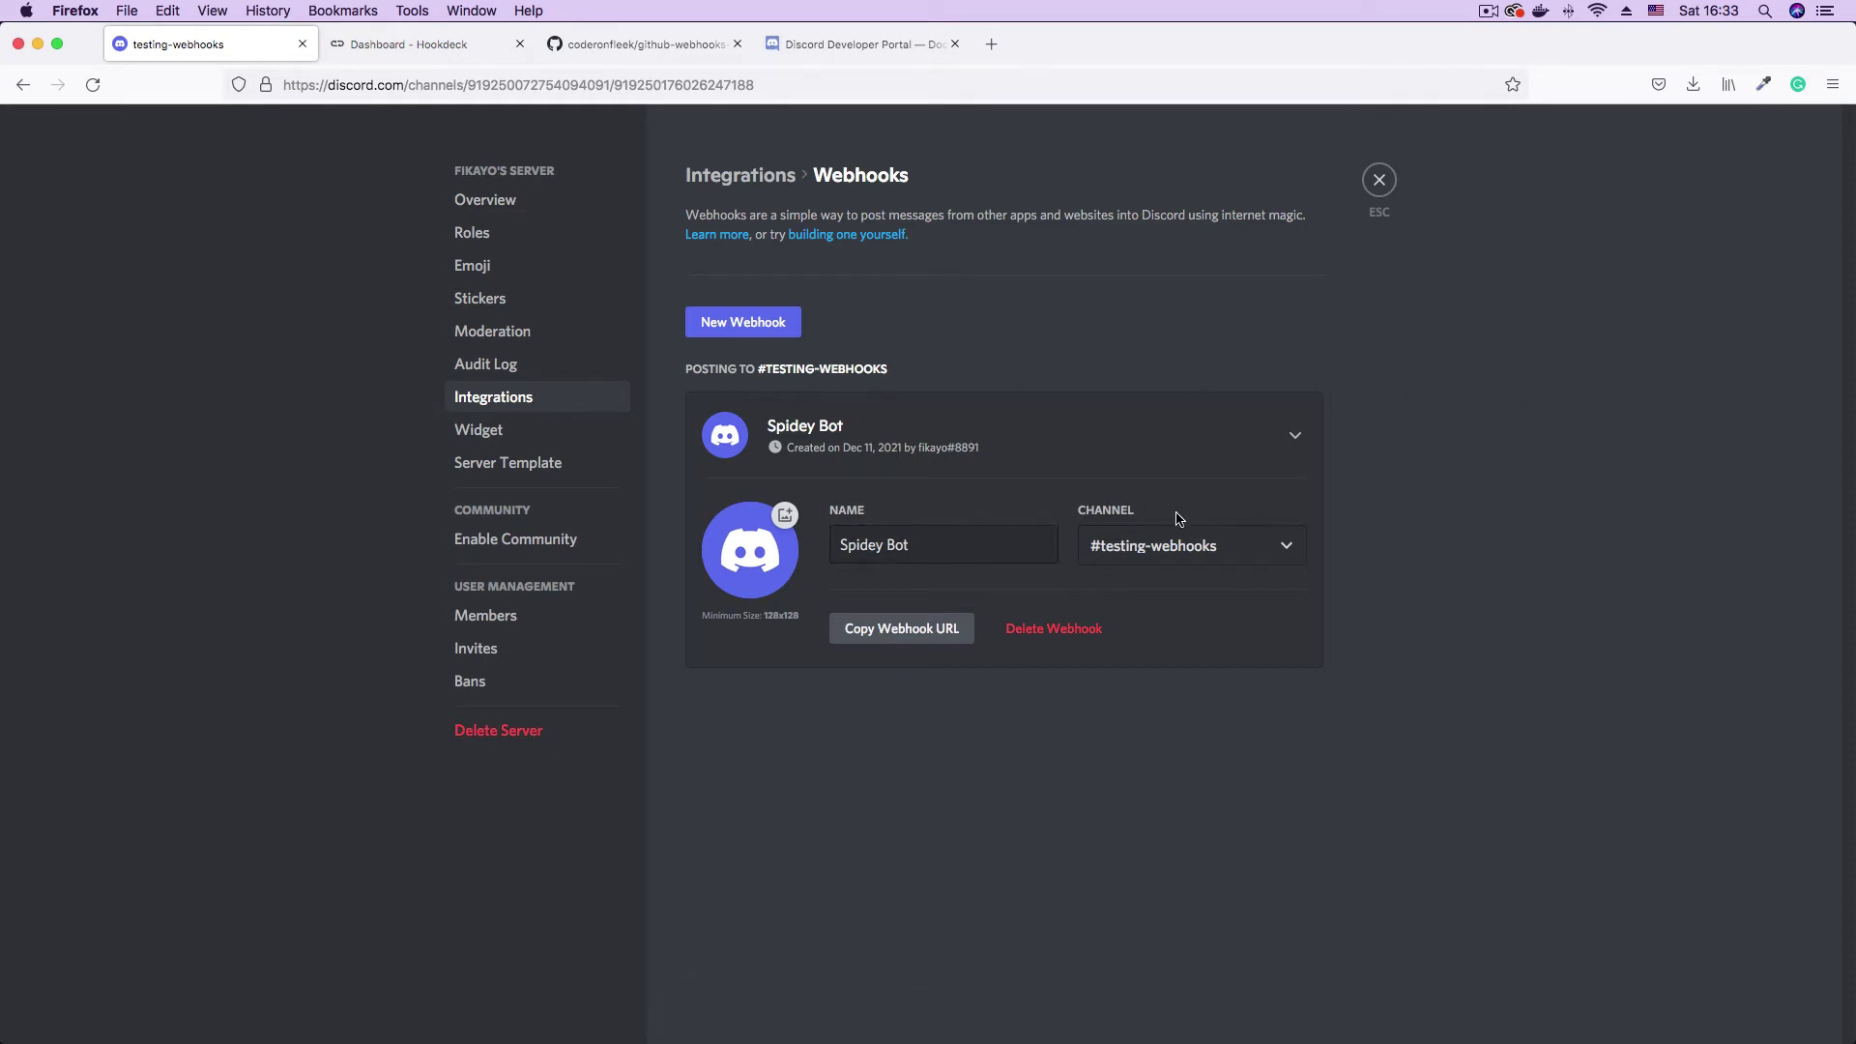
# - Copy the webhook URL, paste it into a new tab to check it, and return
pyautogui.click(909, 638)
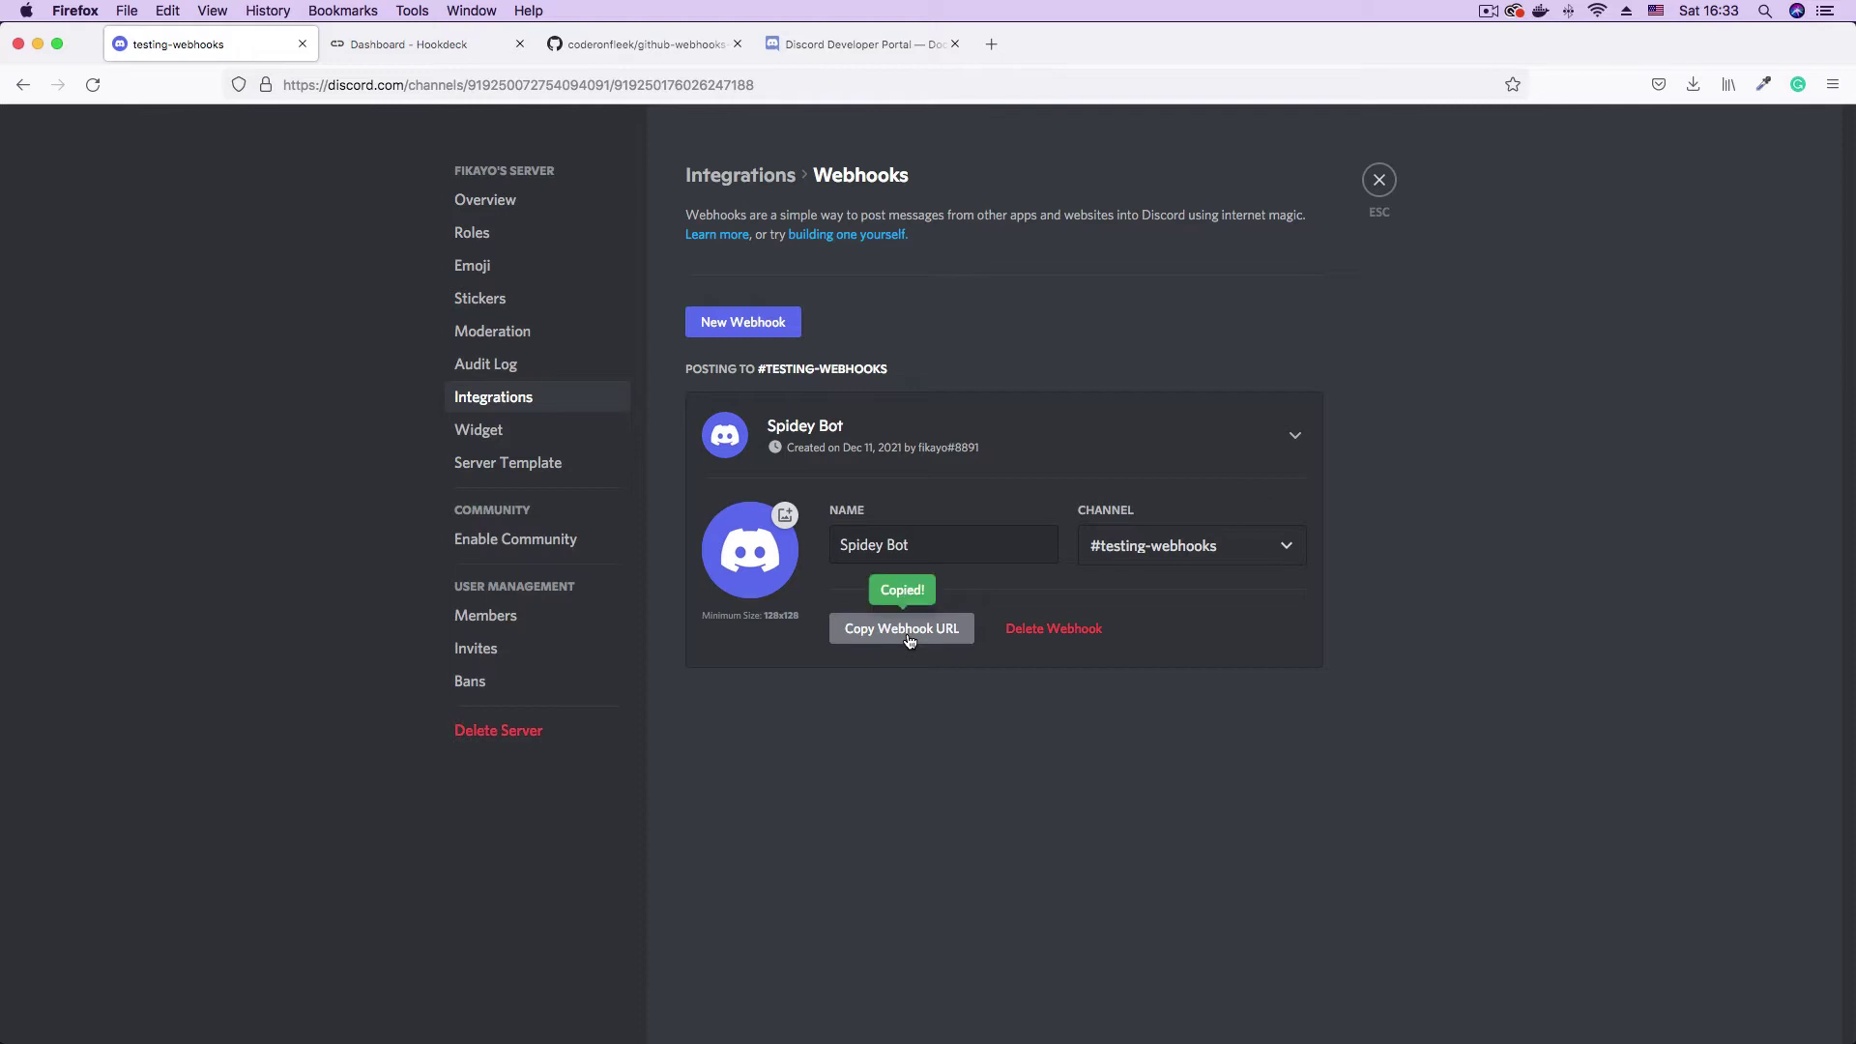
pyautogui.click(992, 45)
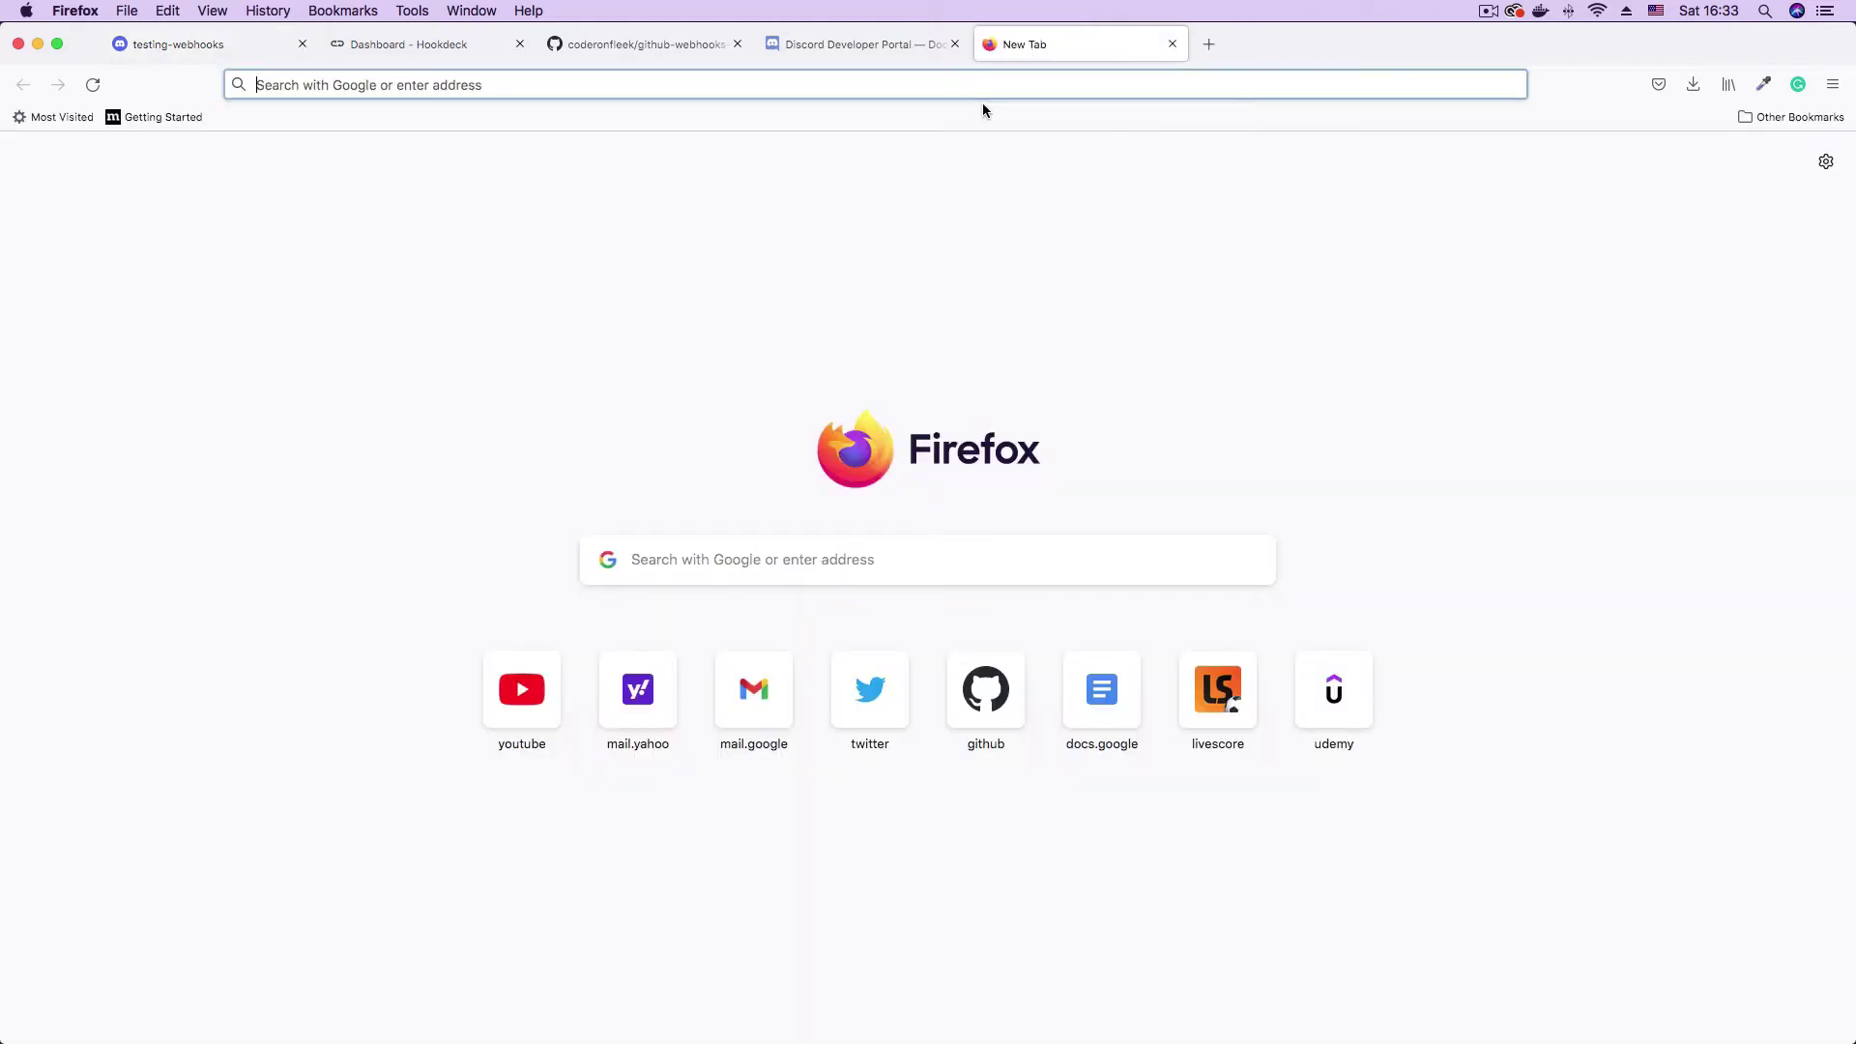
pyautogui.press('super+v')
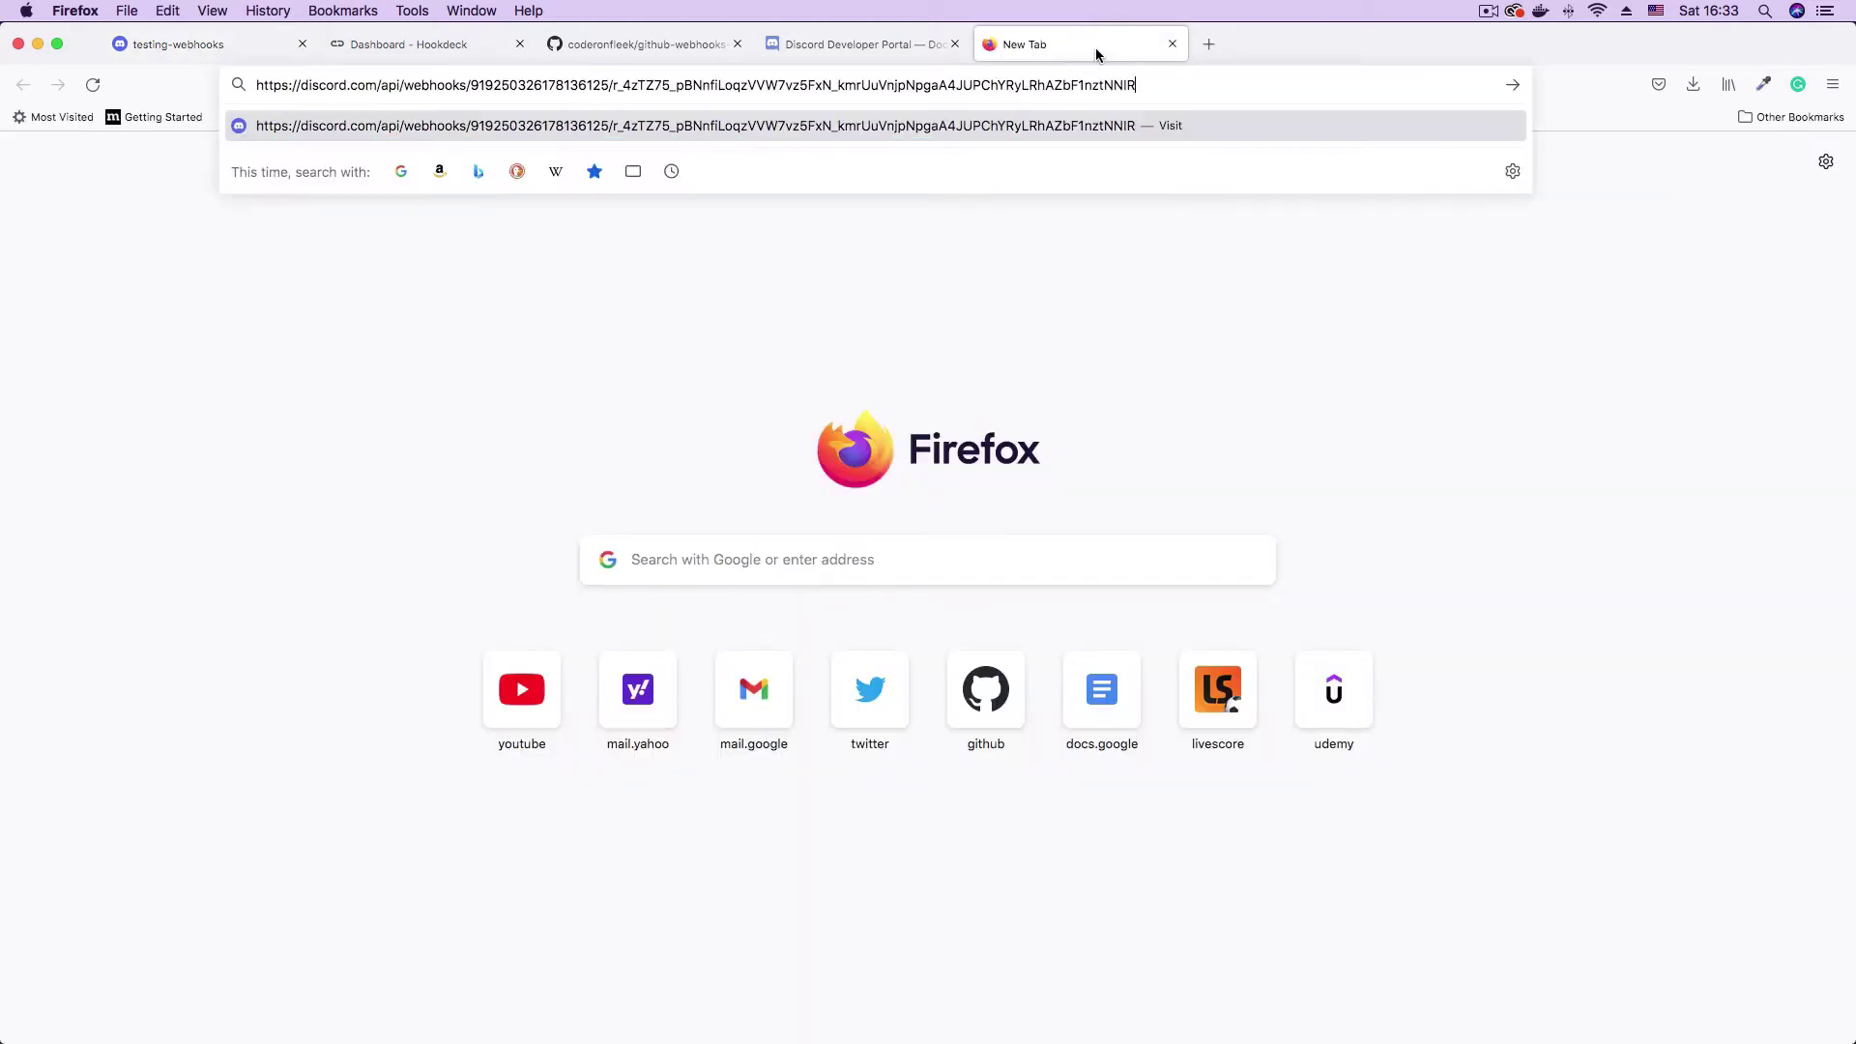
pyautogui.click(874, 45)
pyautogui.click(242, 53)
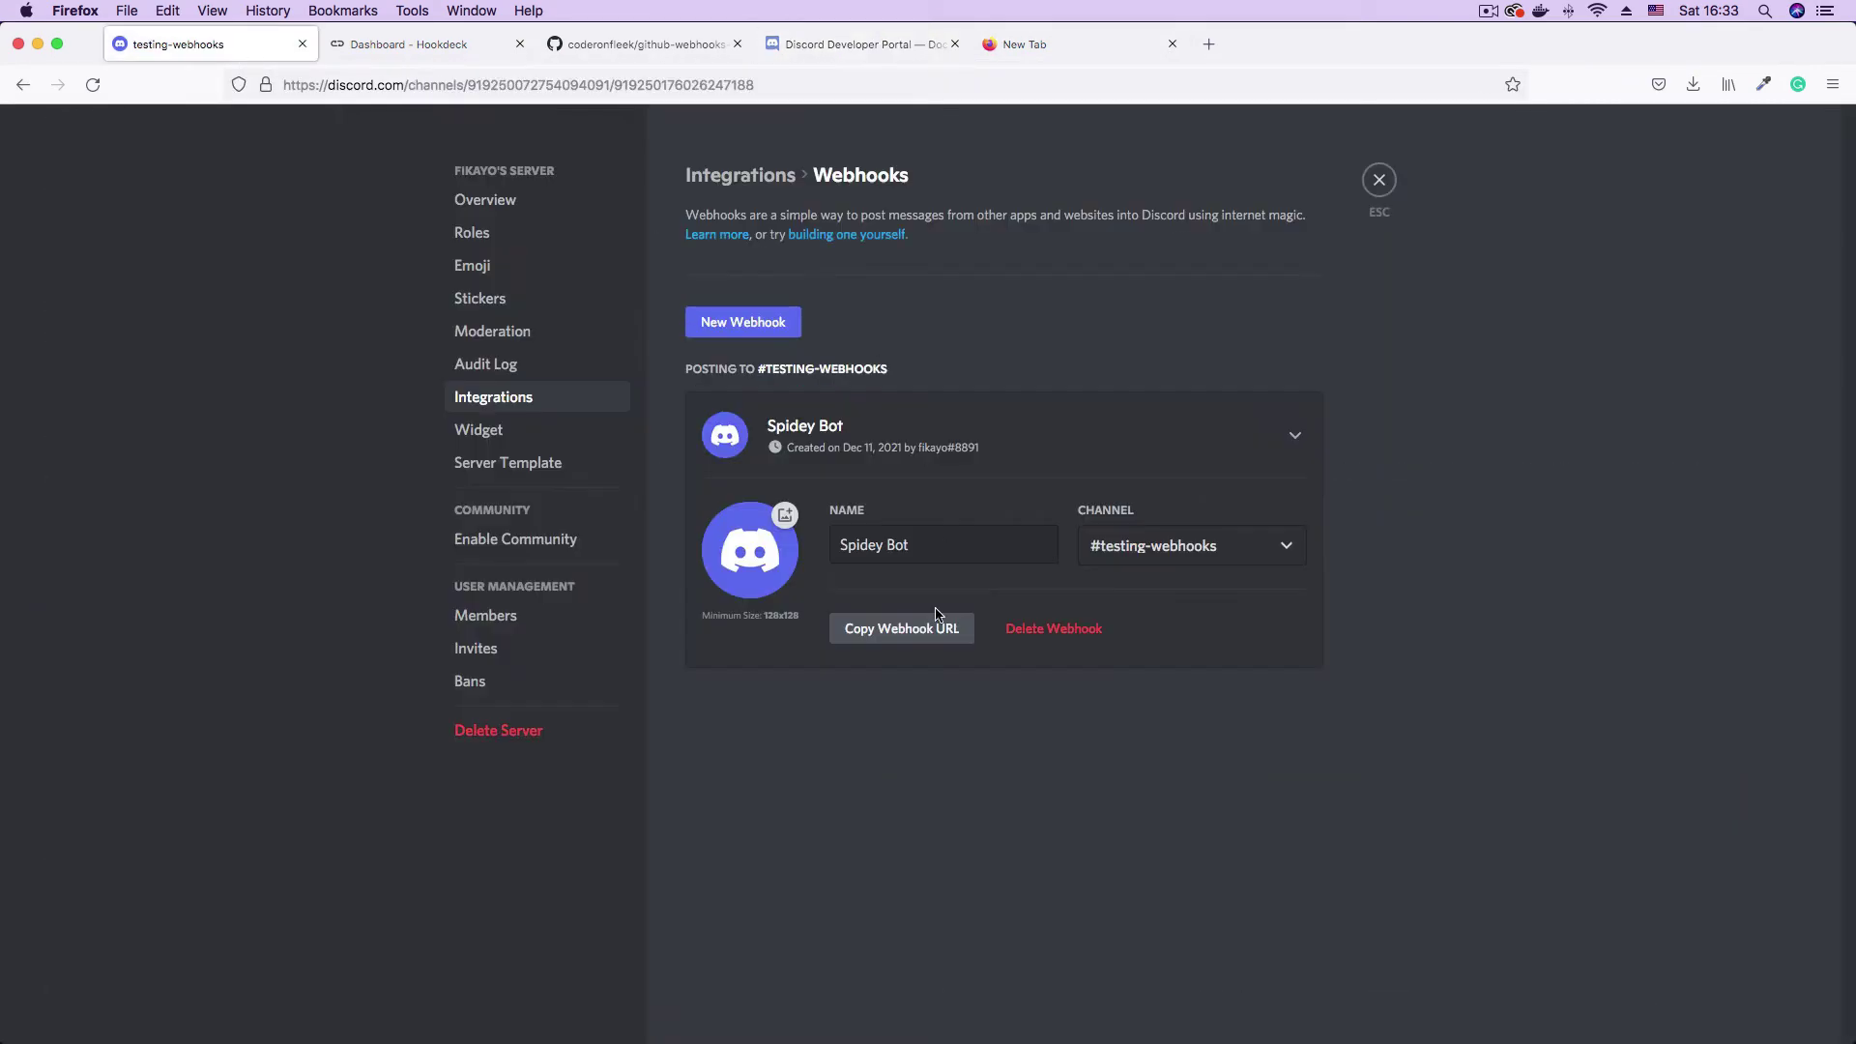
# - Review the server, Discord webhook and Hookdeck connection steps in the notes, then return to the browser
pyautogui.moveTo(1595, 1029)
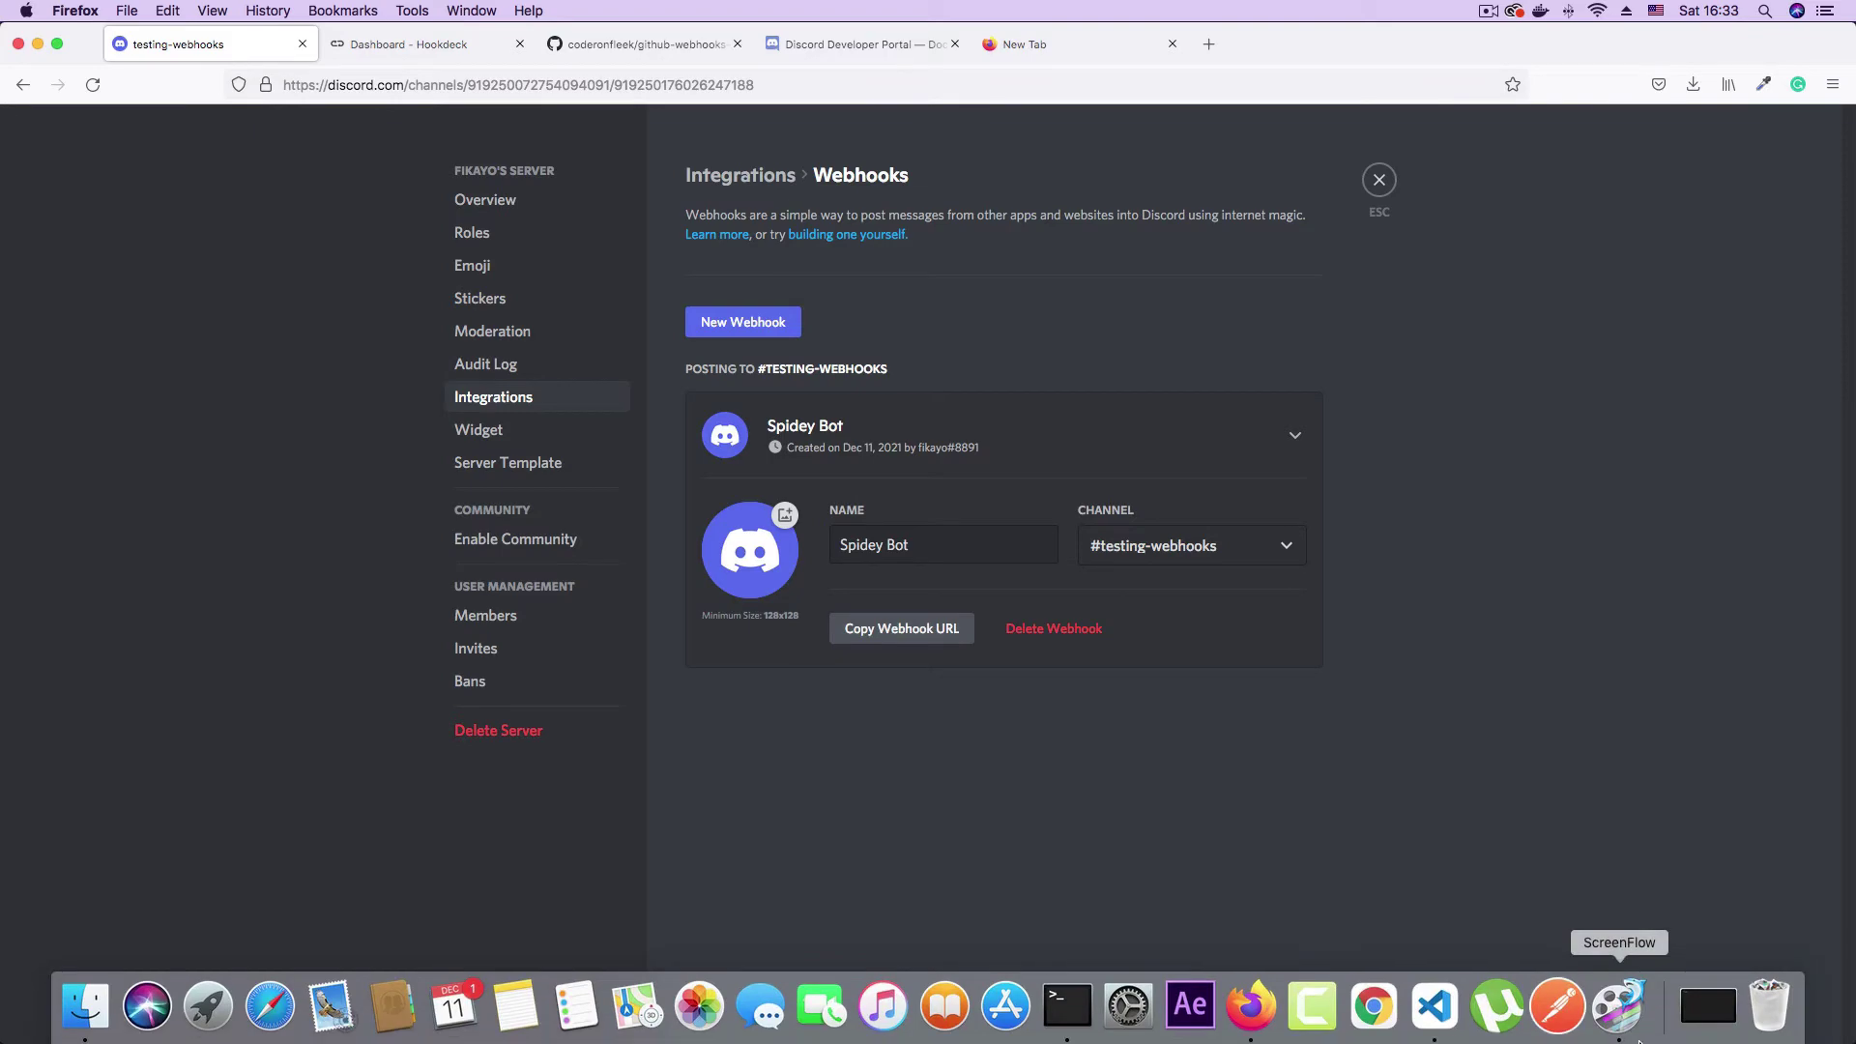
pyautogui.click(1414, 1015)
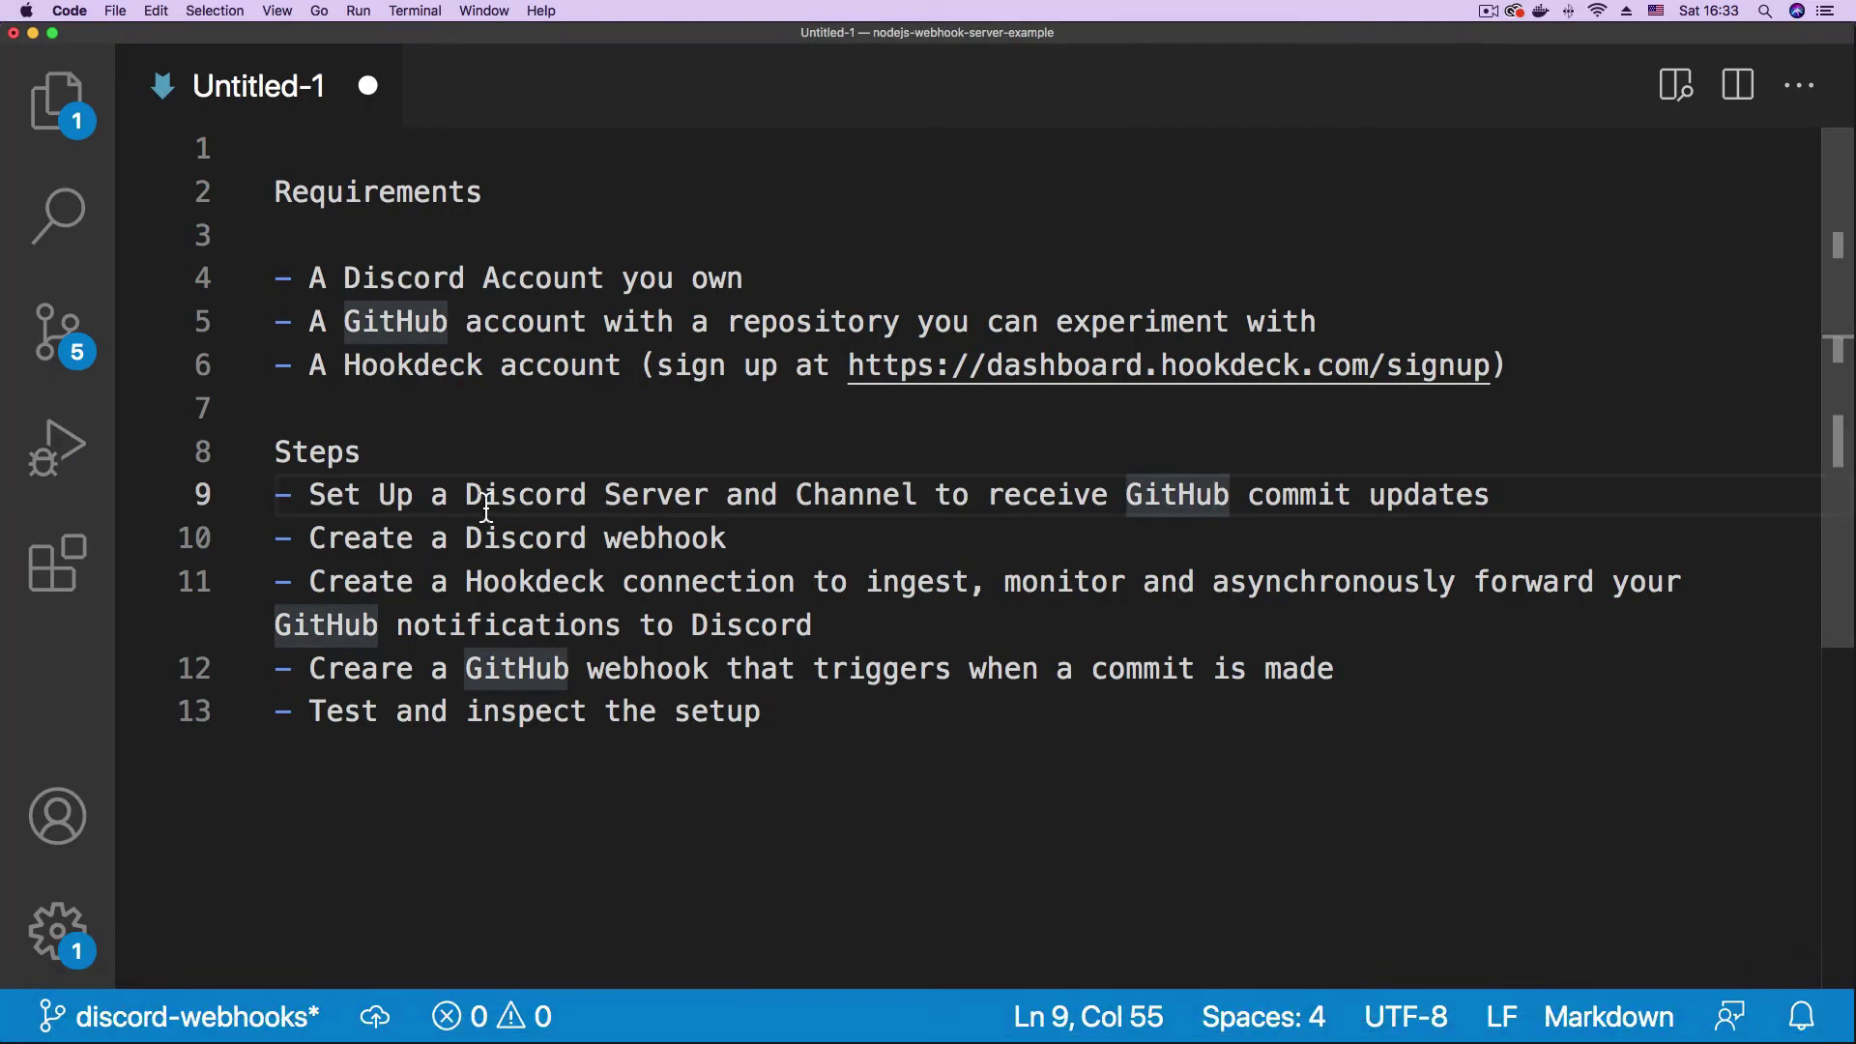
pyautogui.click(326, 501)
pyautogui.moveTo(326, 501); pyautogui.dragTo(661, 497)
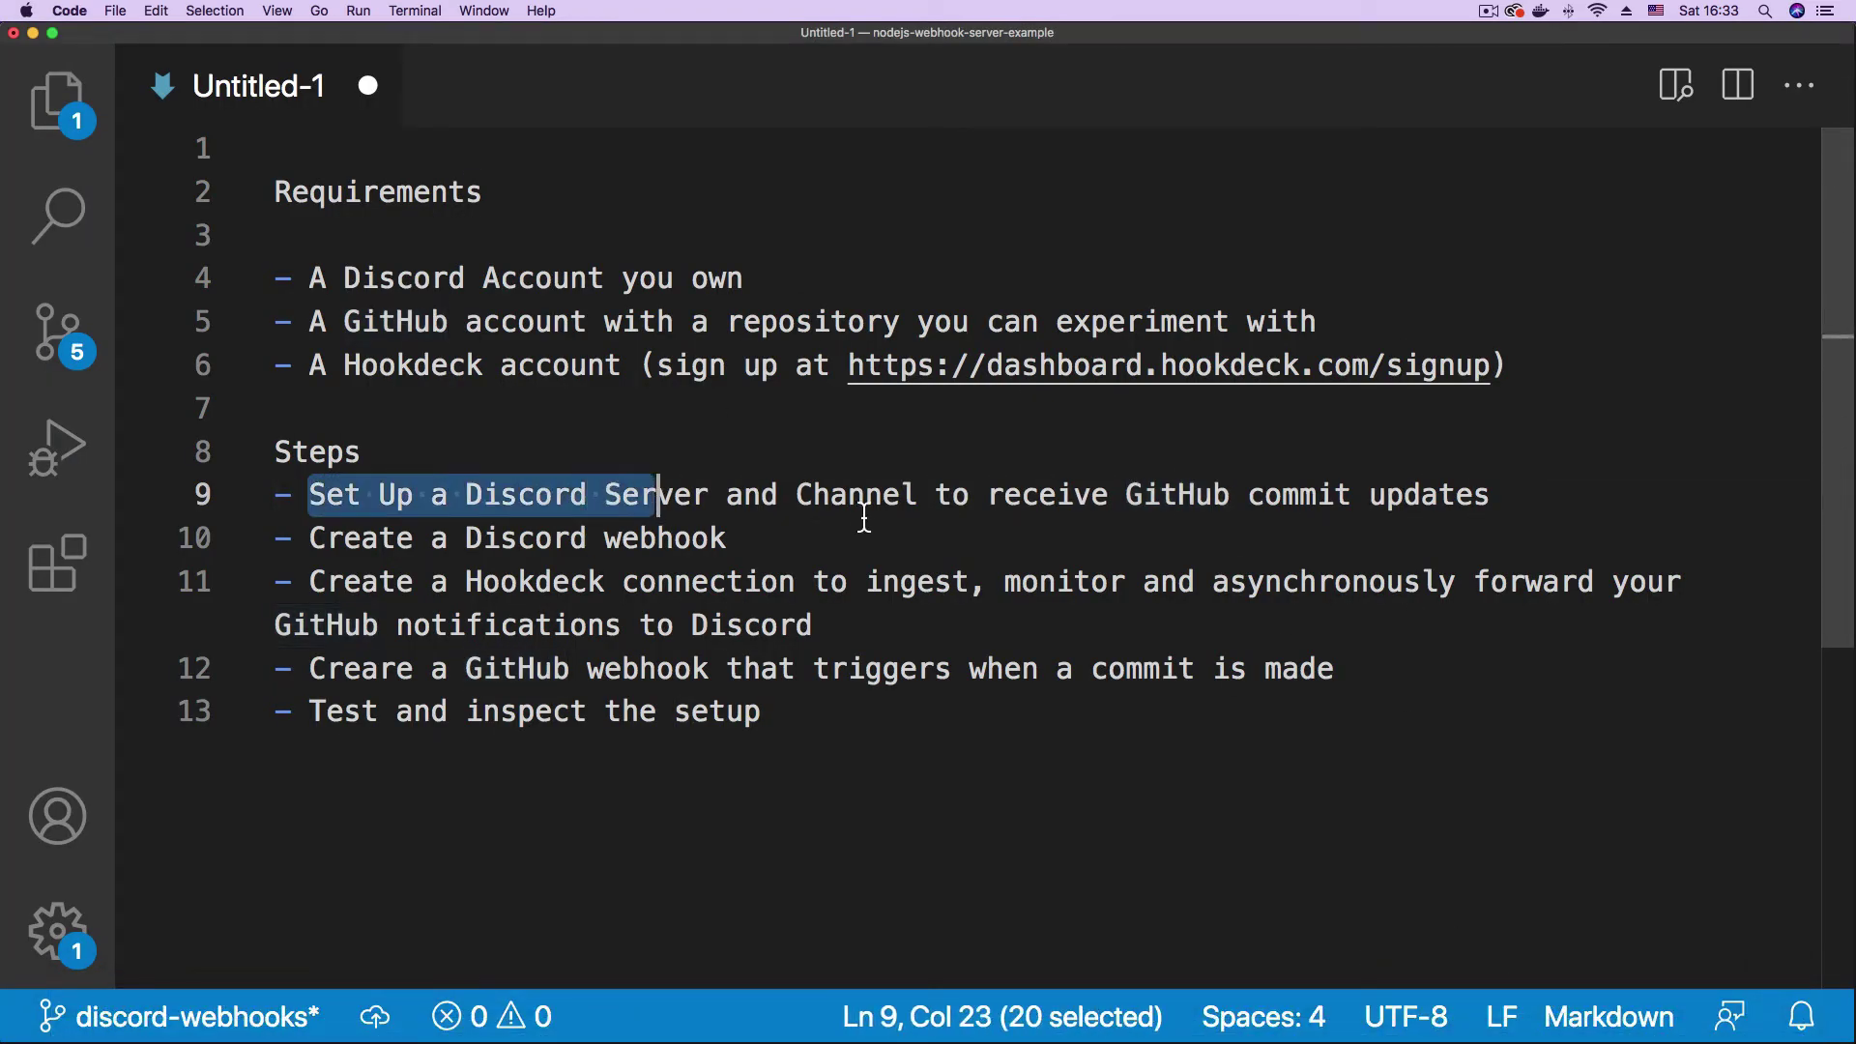
pyautogui.doubleClick(858, 501)
pyautogui.moveTo(394, 543); pyautogui.dragTo(779, 555)
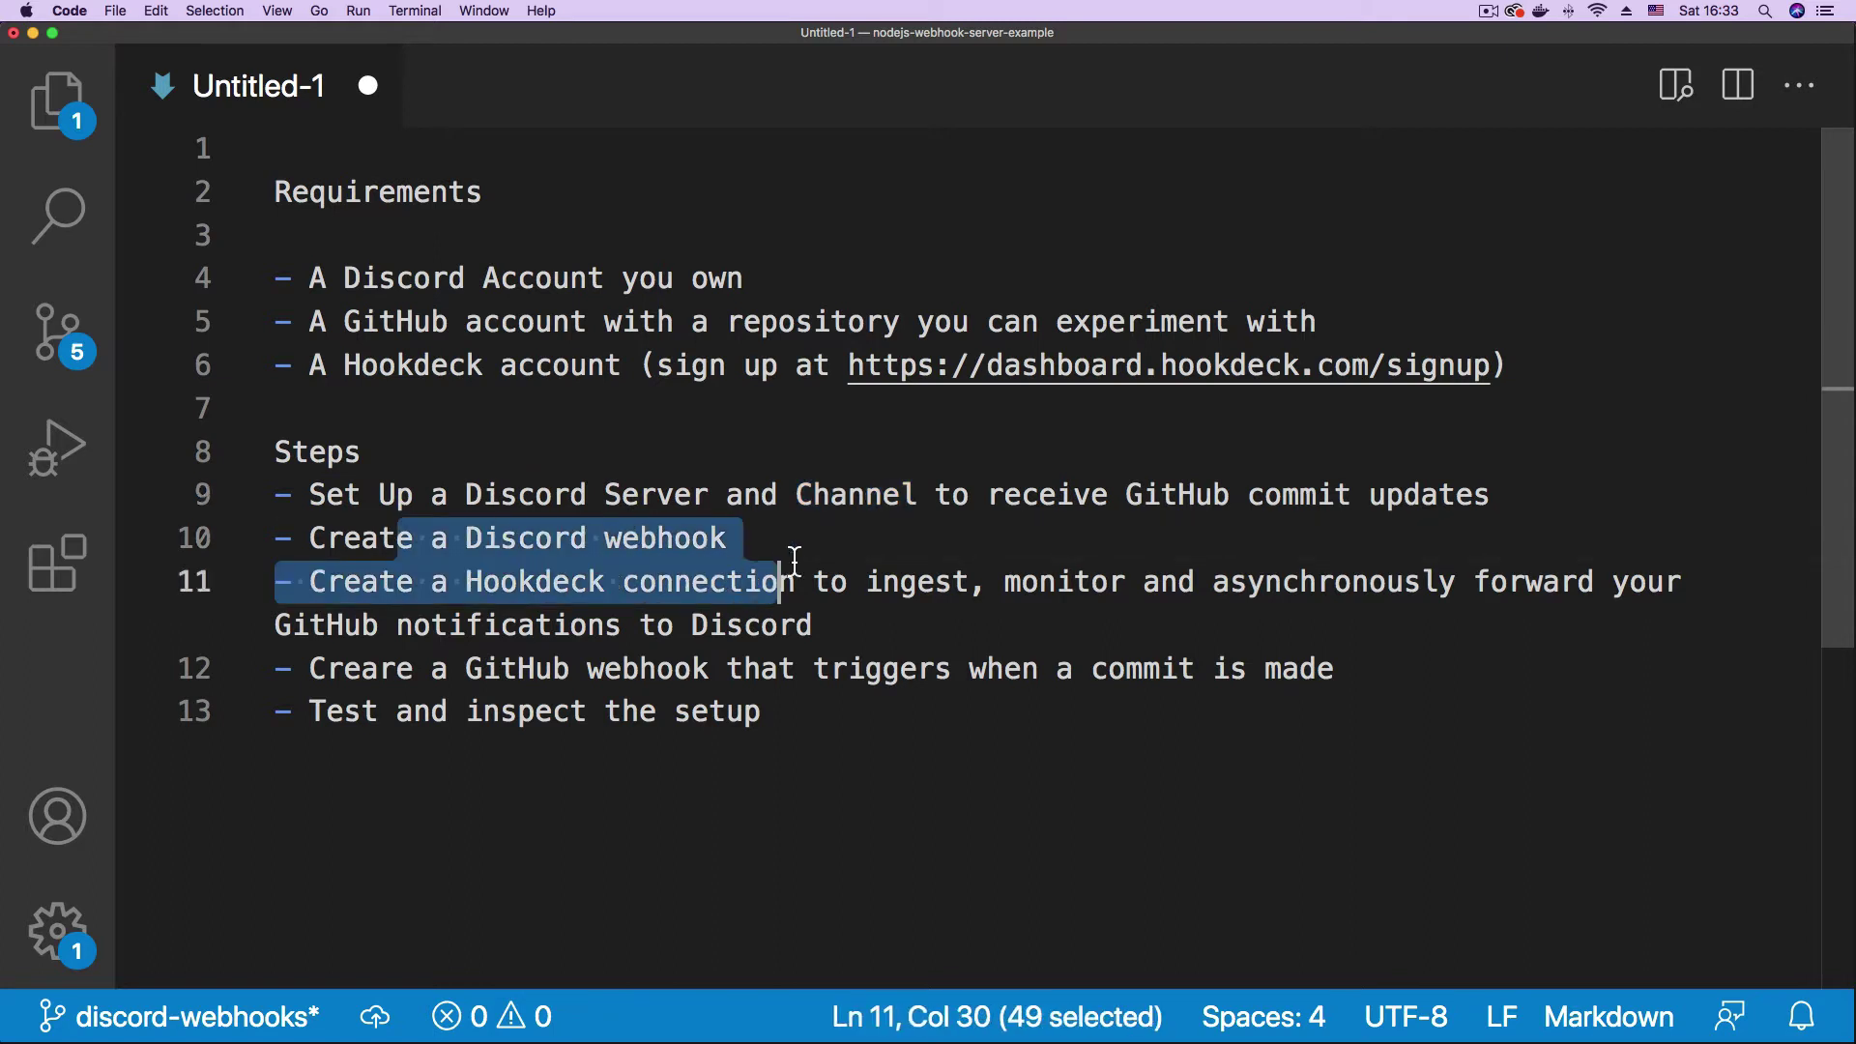
pyautogui.click(850, 530)
pyautogui.moveTo(311, 582); pyautogui.dragTo(849, 582)
pyautogui.click(1044, 540)
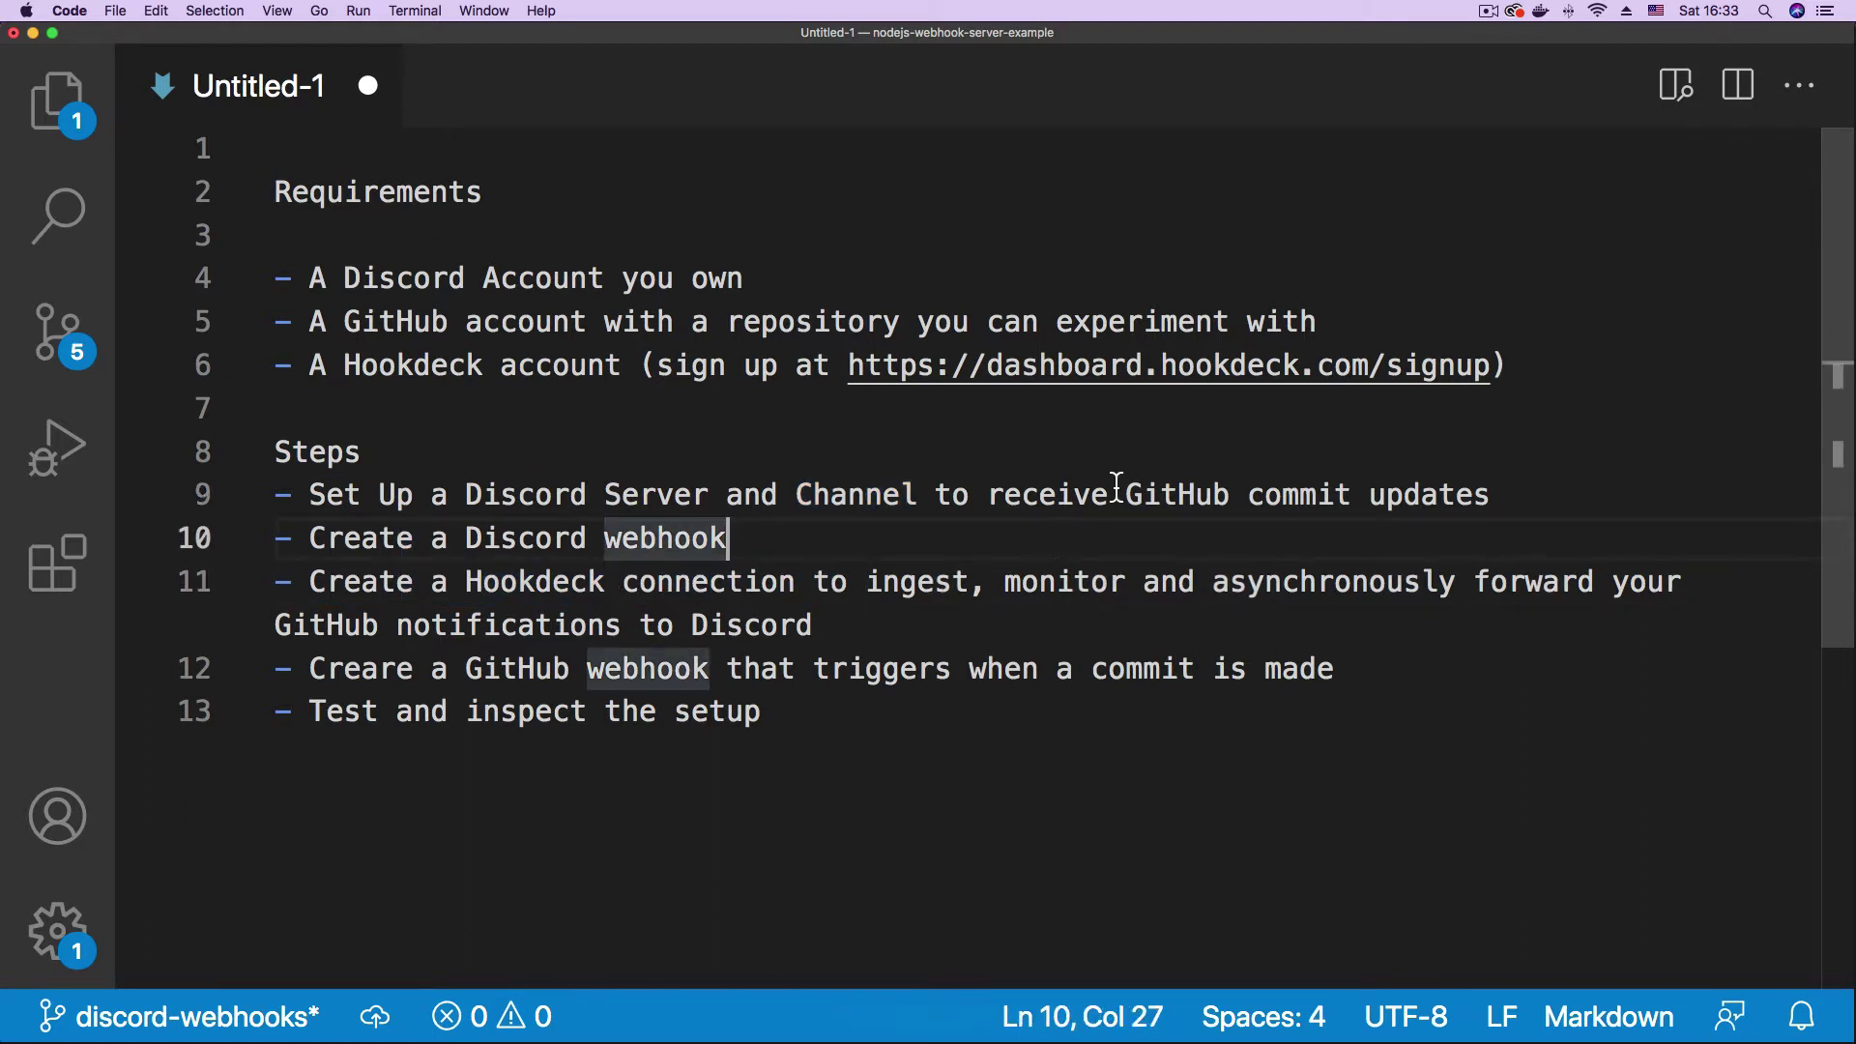
pyautogui.click(1250, 1005)
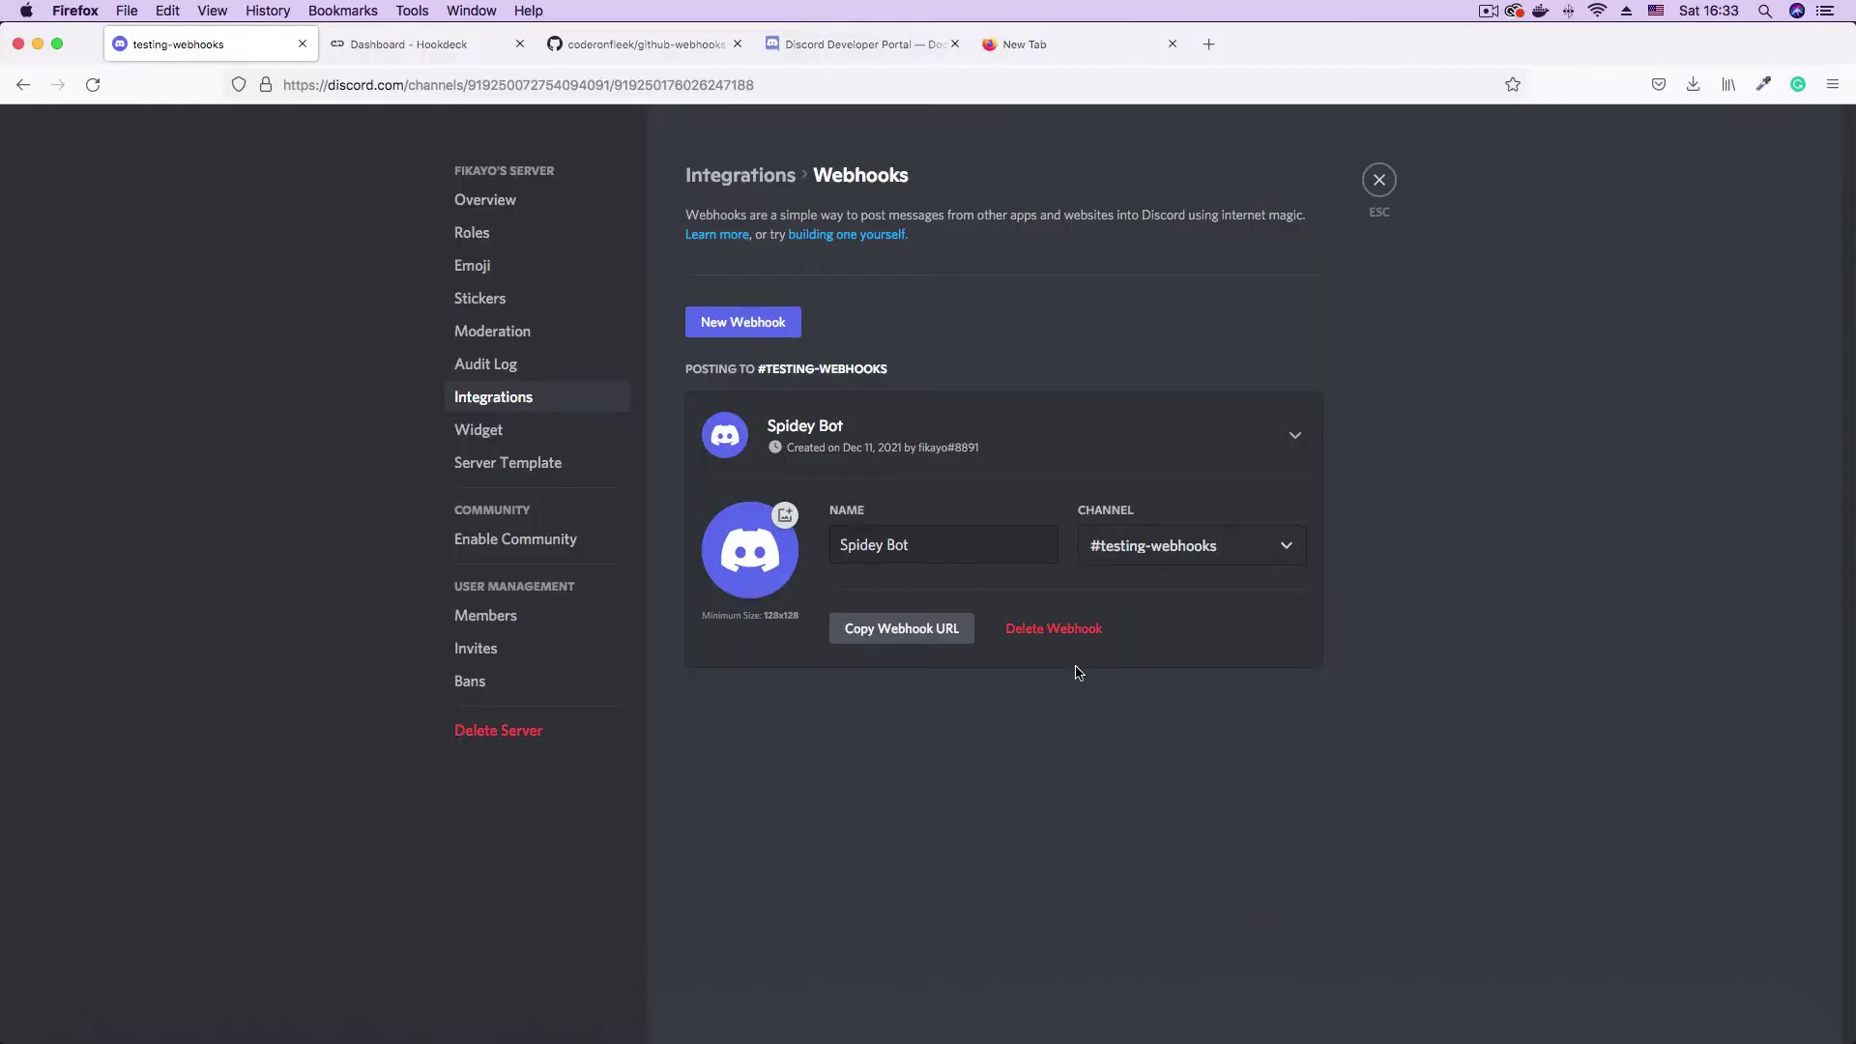
# - Go to Hookdeck's Connections page and begin creating a new connection
pyautogui.click(422, 48)
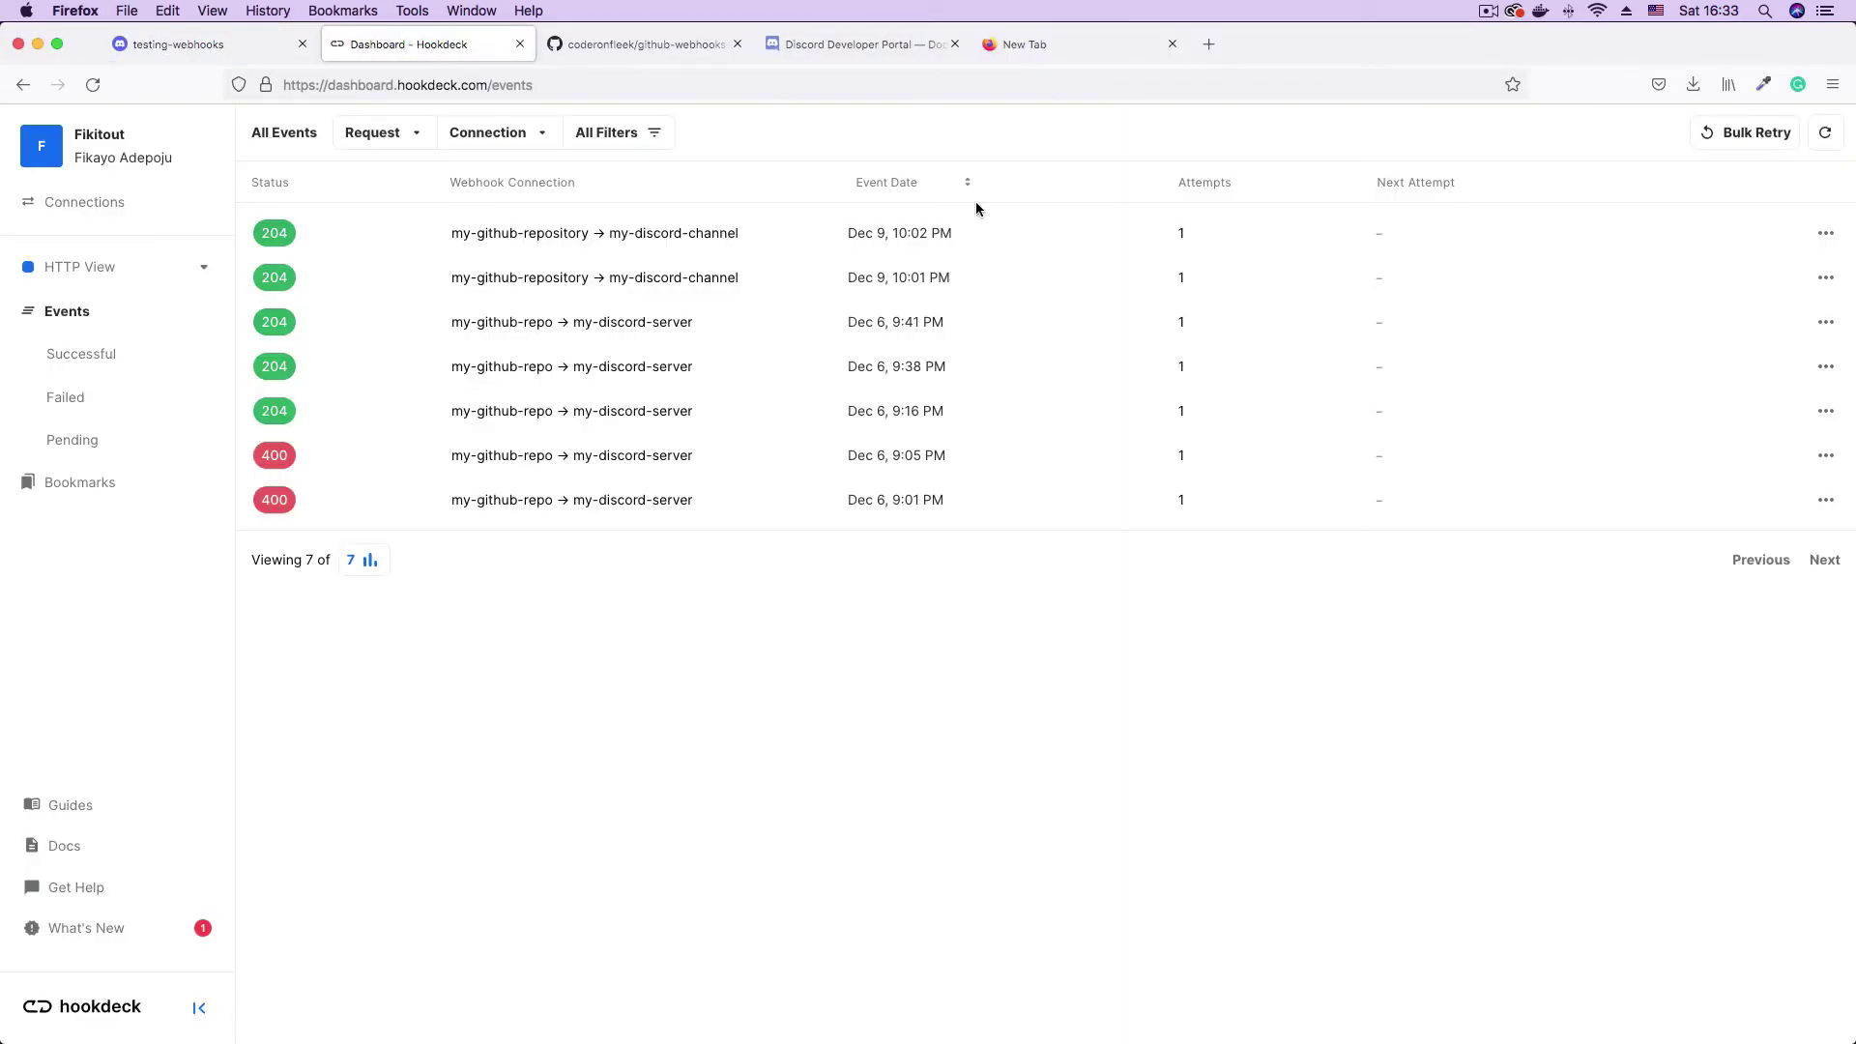
pyautogui.click(106, 147)
pyautogui.click(88, 205)
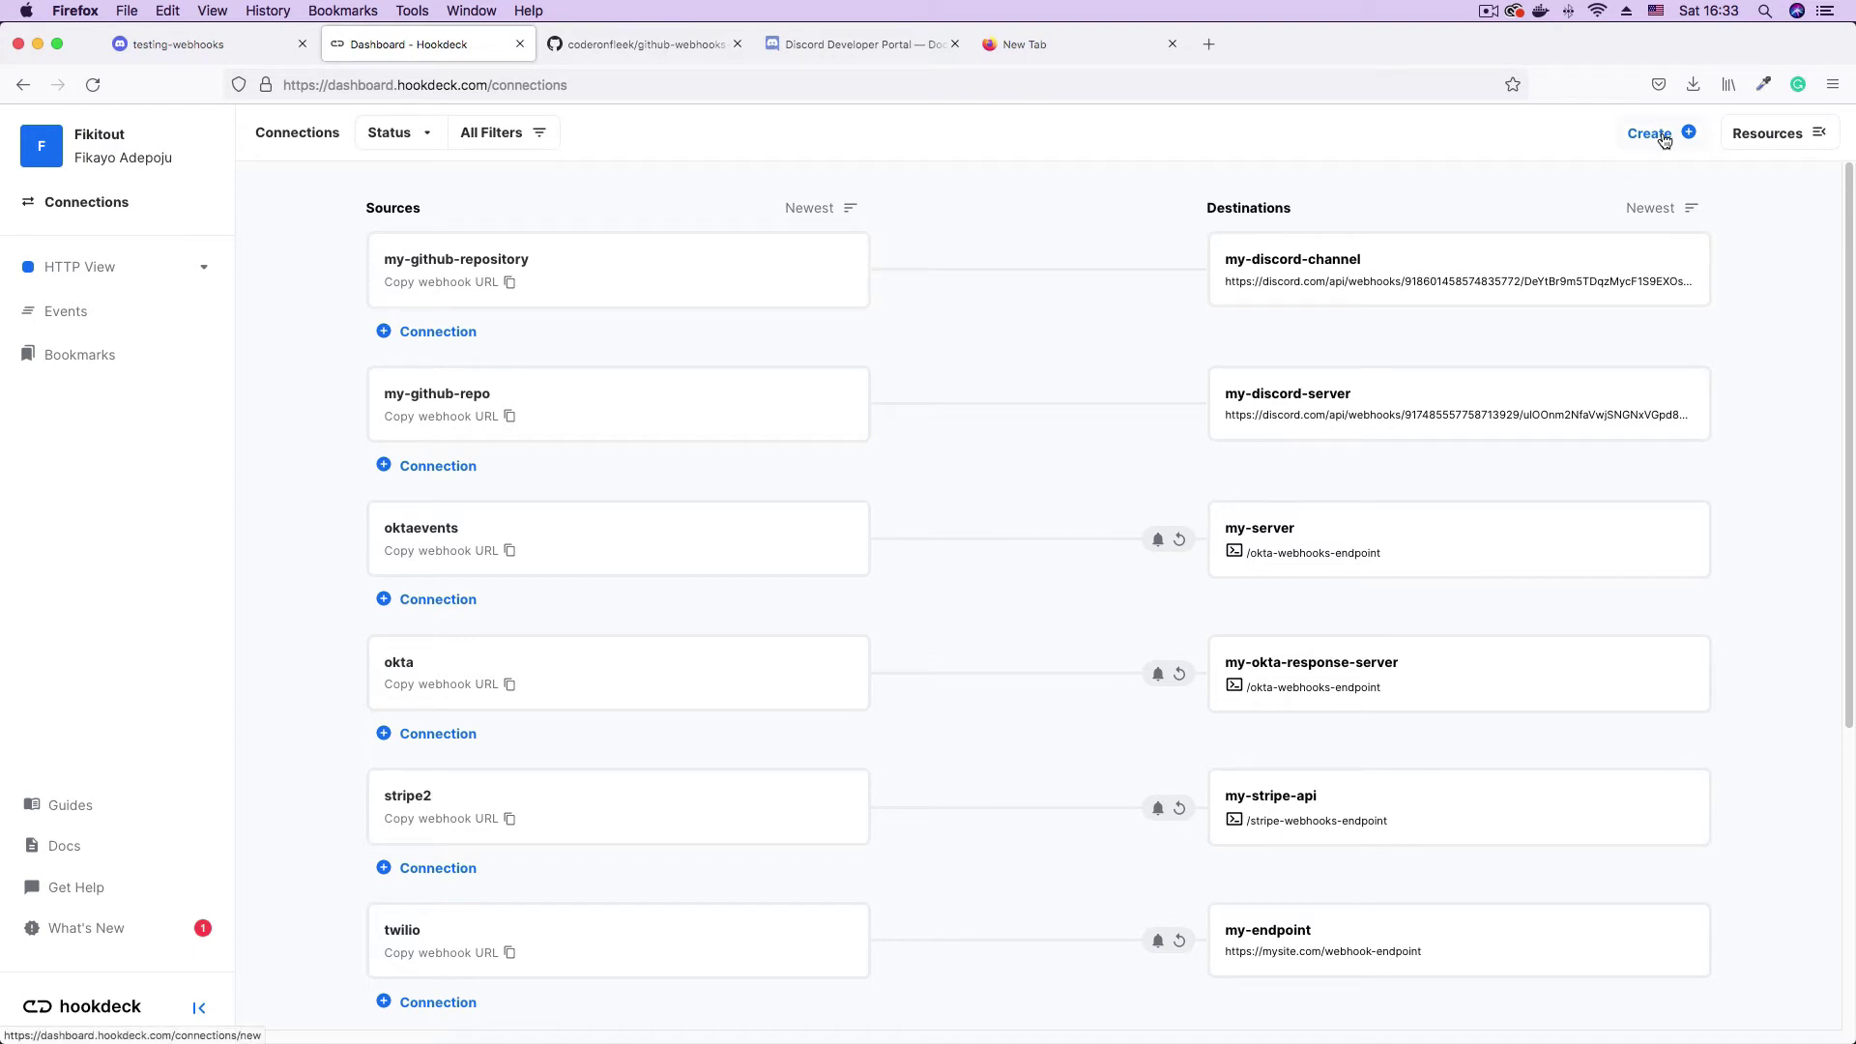
pyautogui.click(1665, 141)
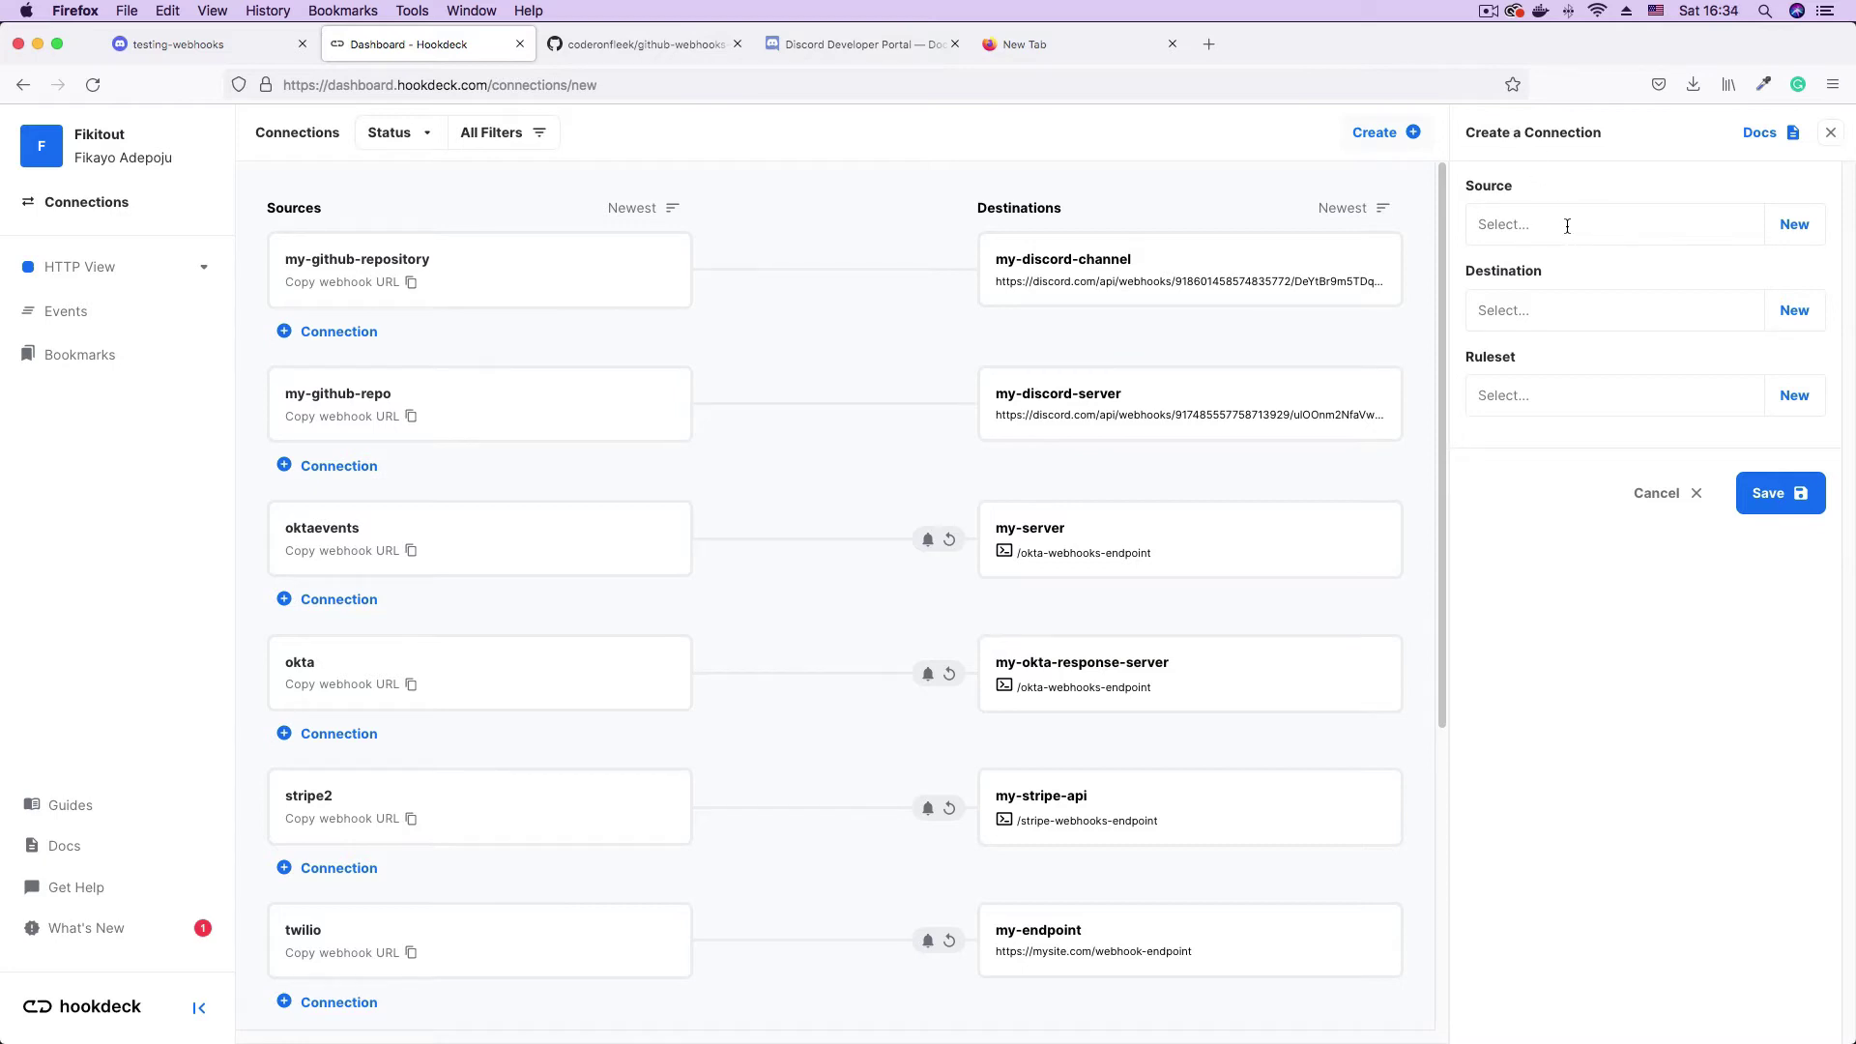
# - Create a new source named demo-github-repo
pyautogui.click(1795, 226)
pyautogui.click(1545, 268)
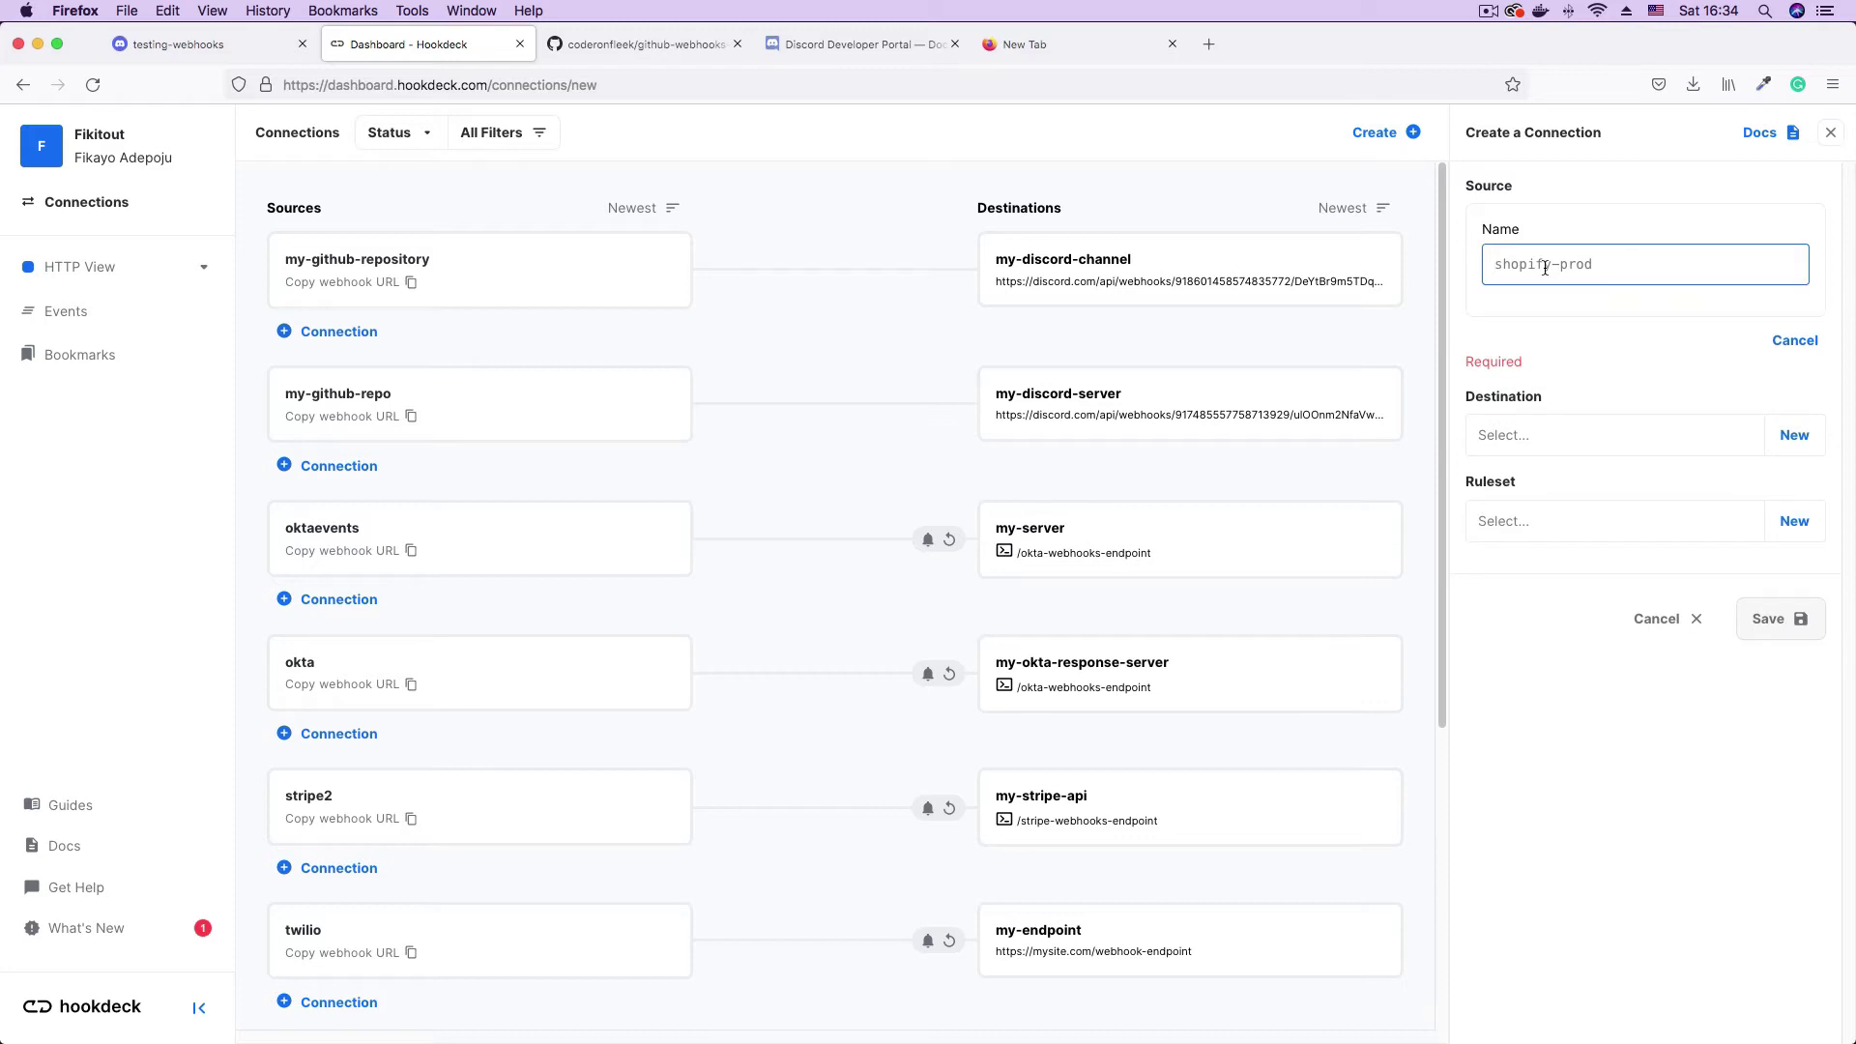
pyautogui.write('demo-thu')
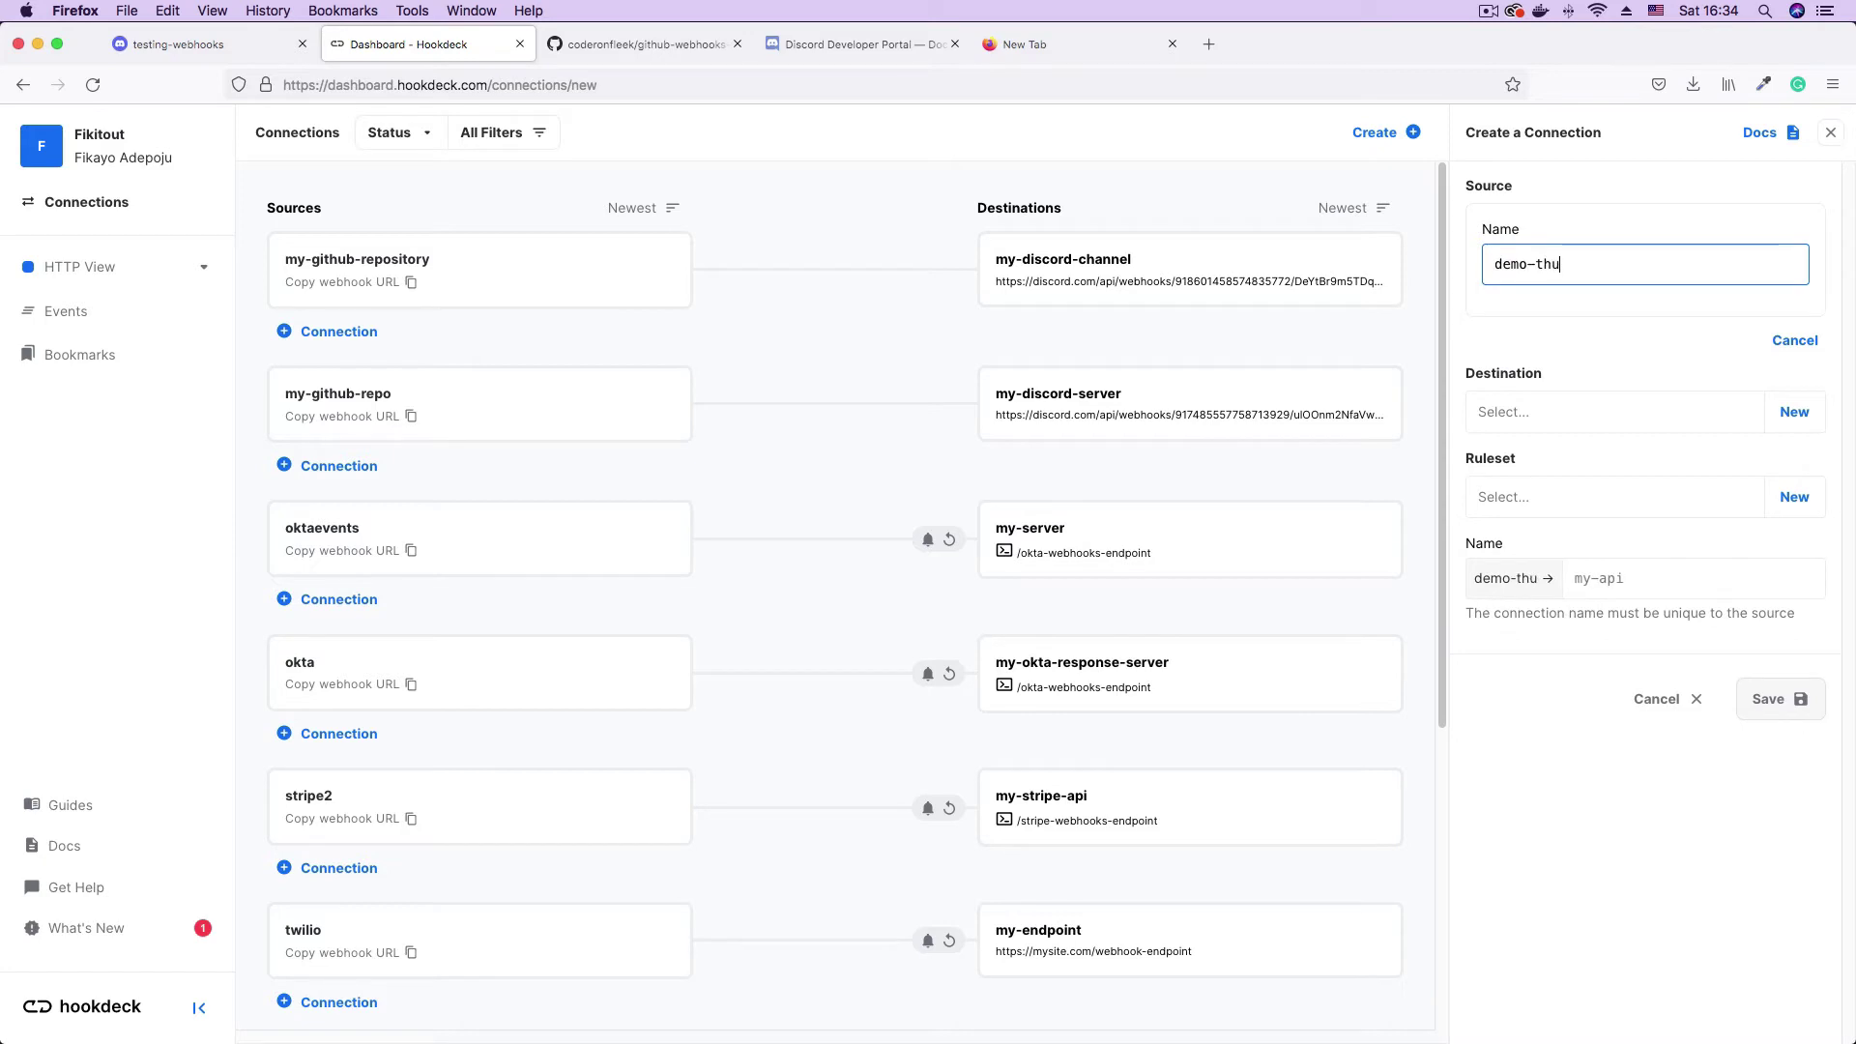
pyautogui.press('BackSpace')
pyautogui.press('BackSpace')
pyautogui.press('BackSpace')
pyautogui.write('github')
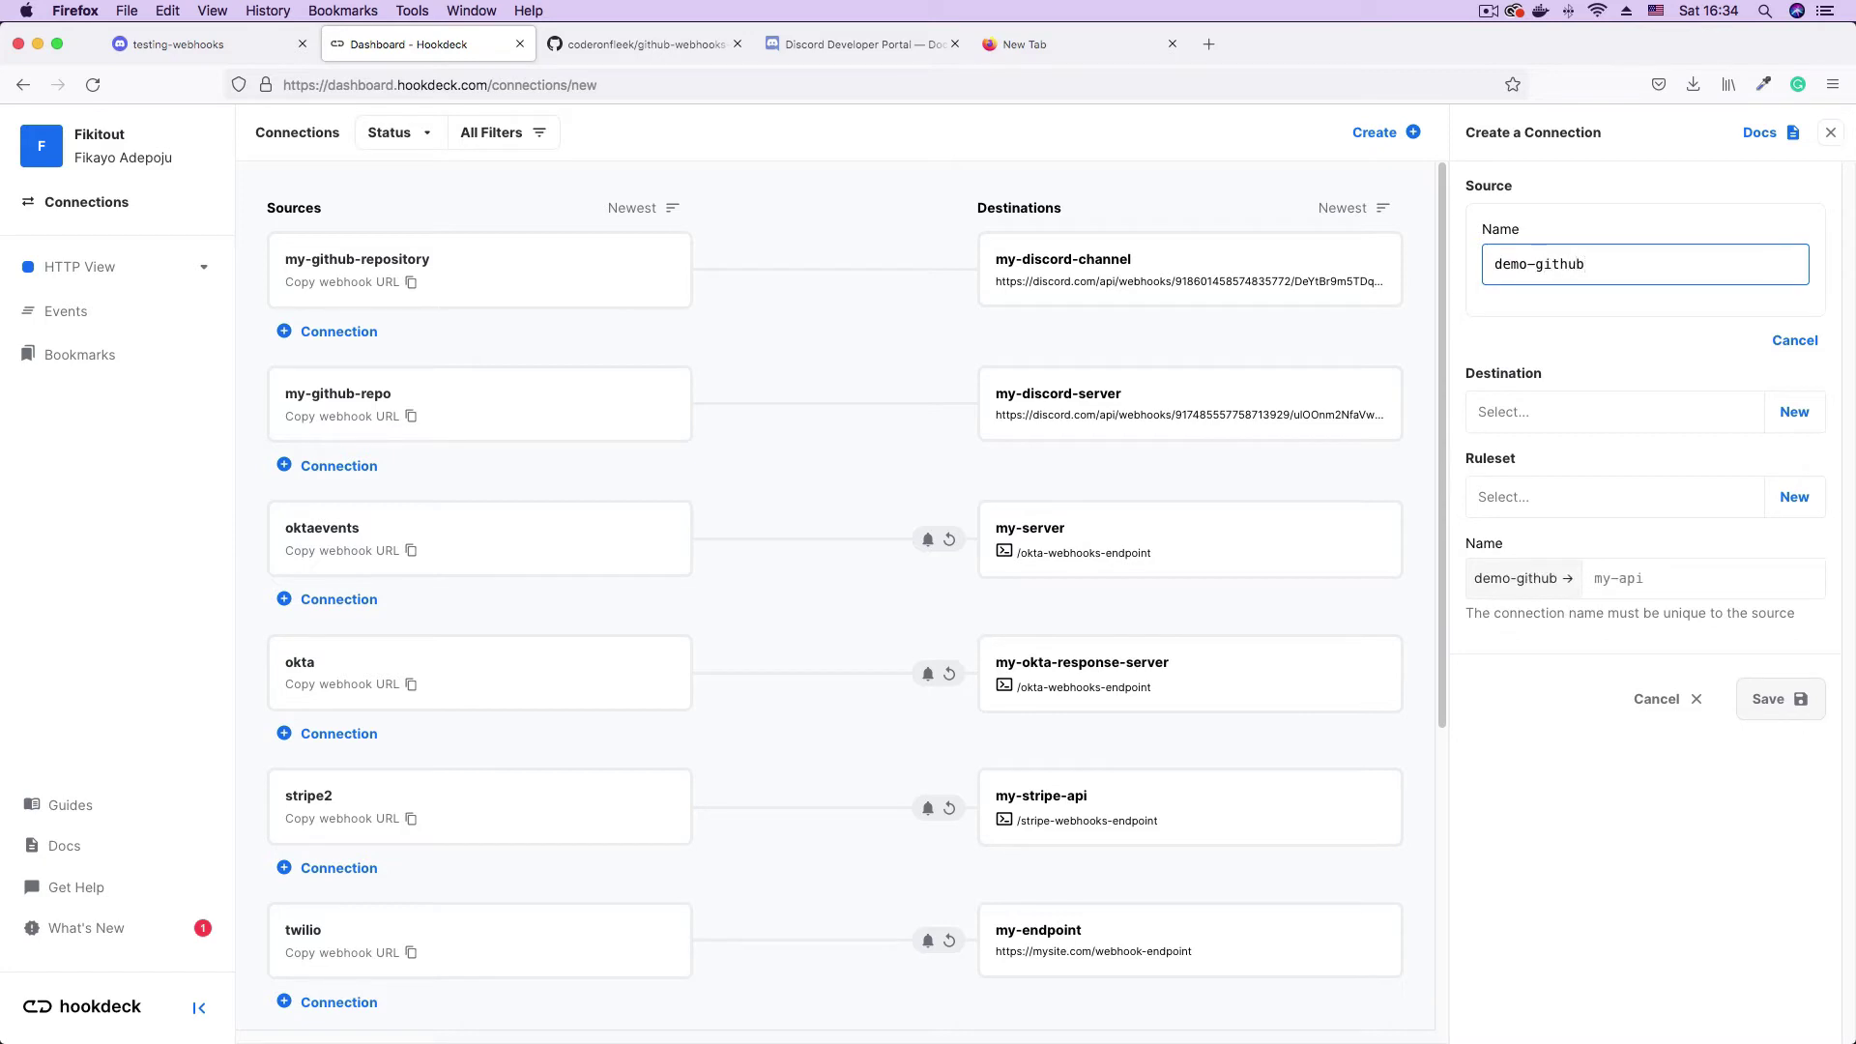
pyautogui.write('-repo')
# - Enter demo-discord-channel as the destination name
pyautogui.click(1563, 411)
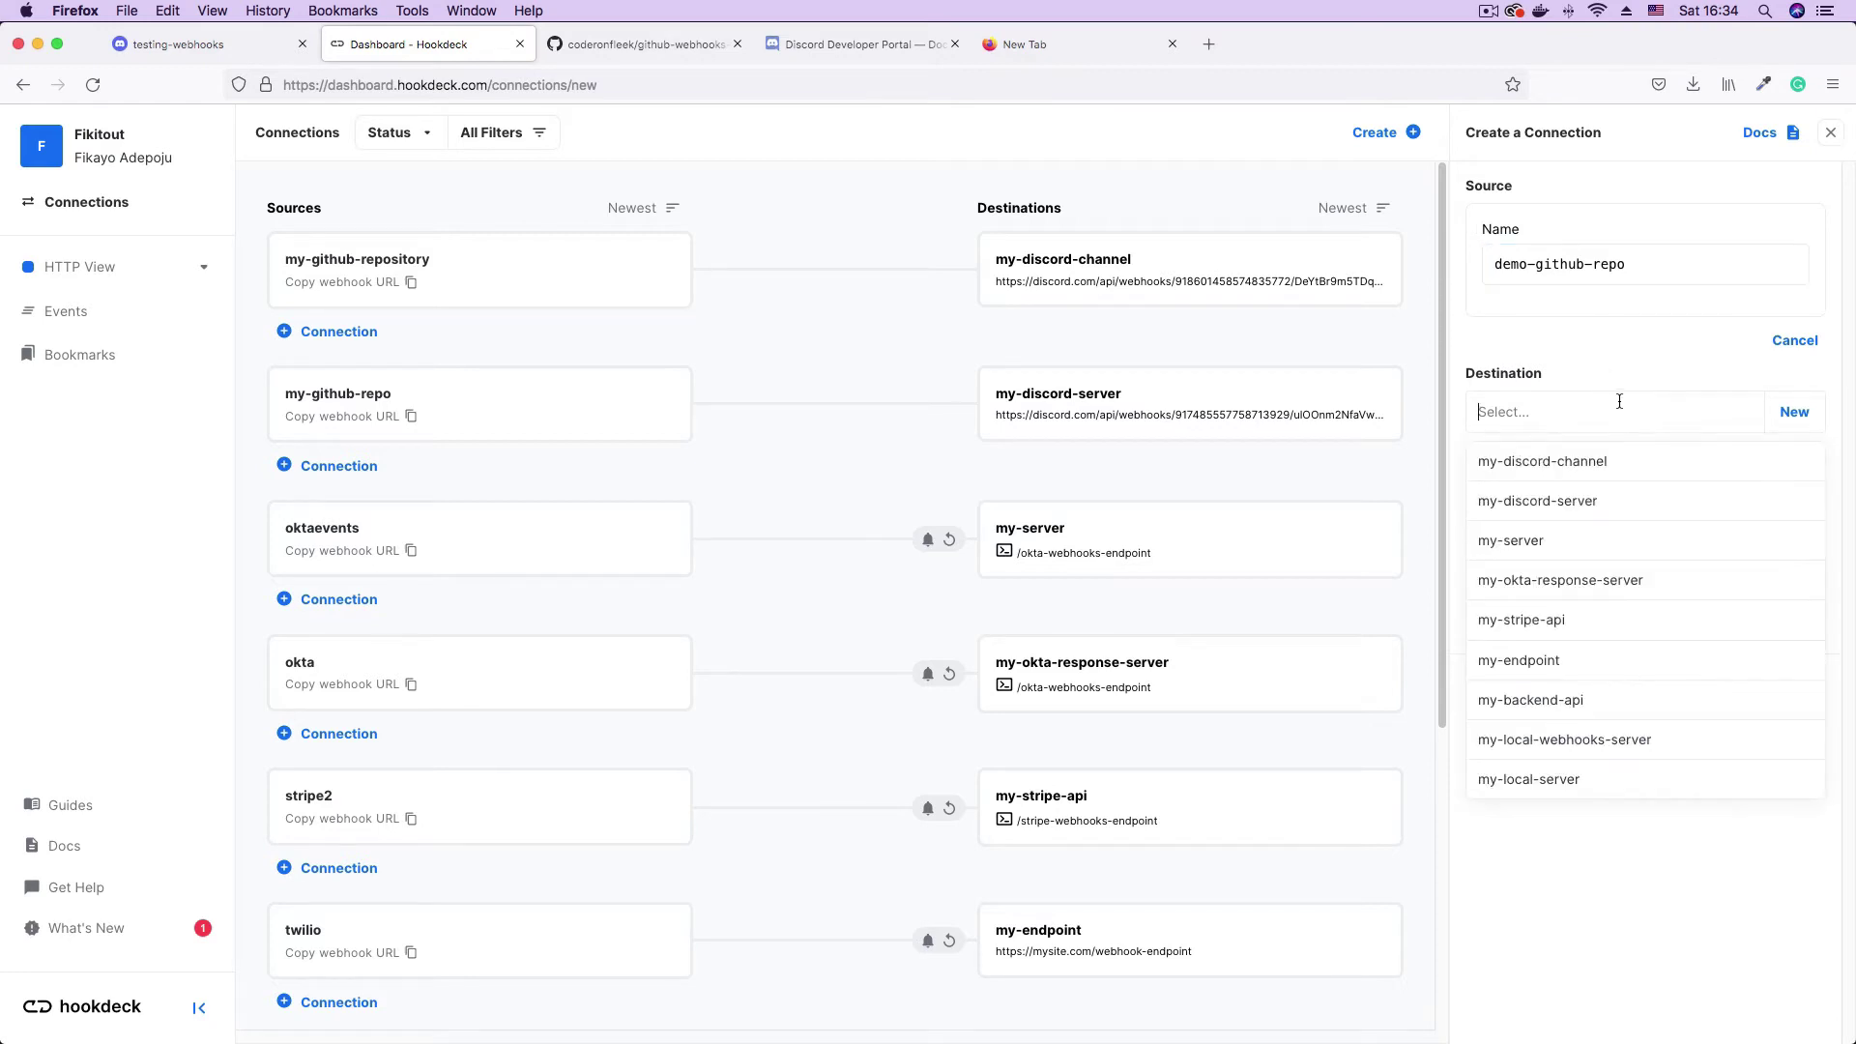
pyautogui.write('demo')
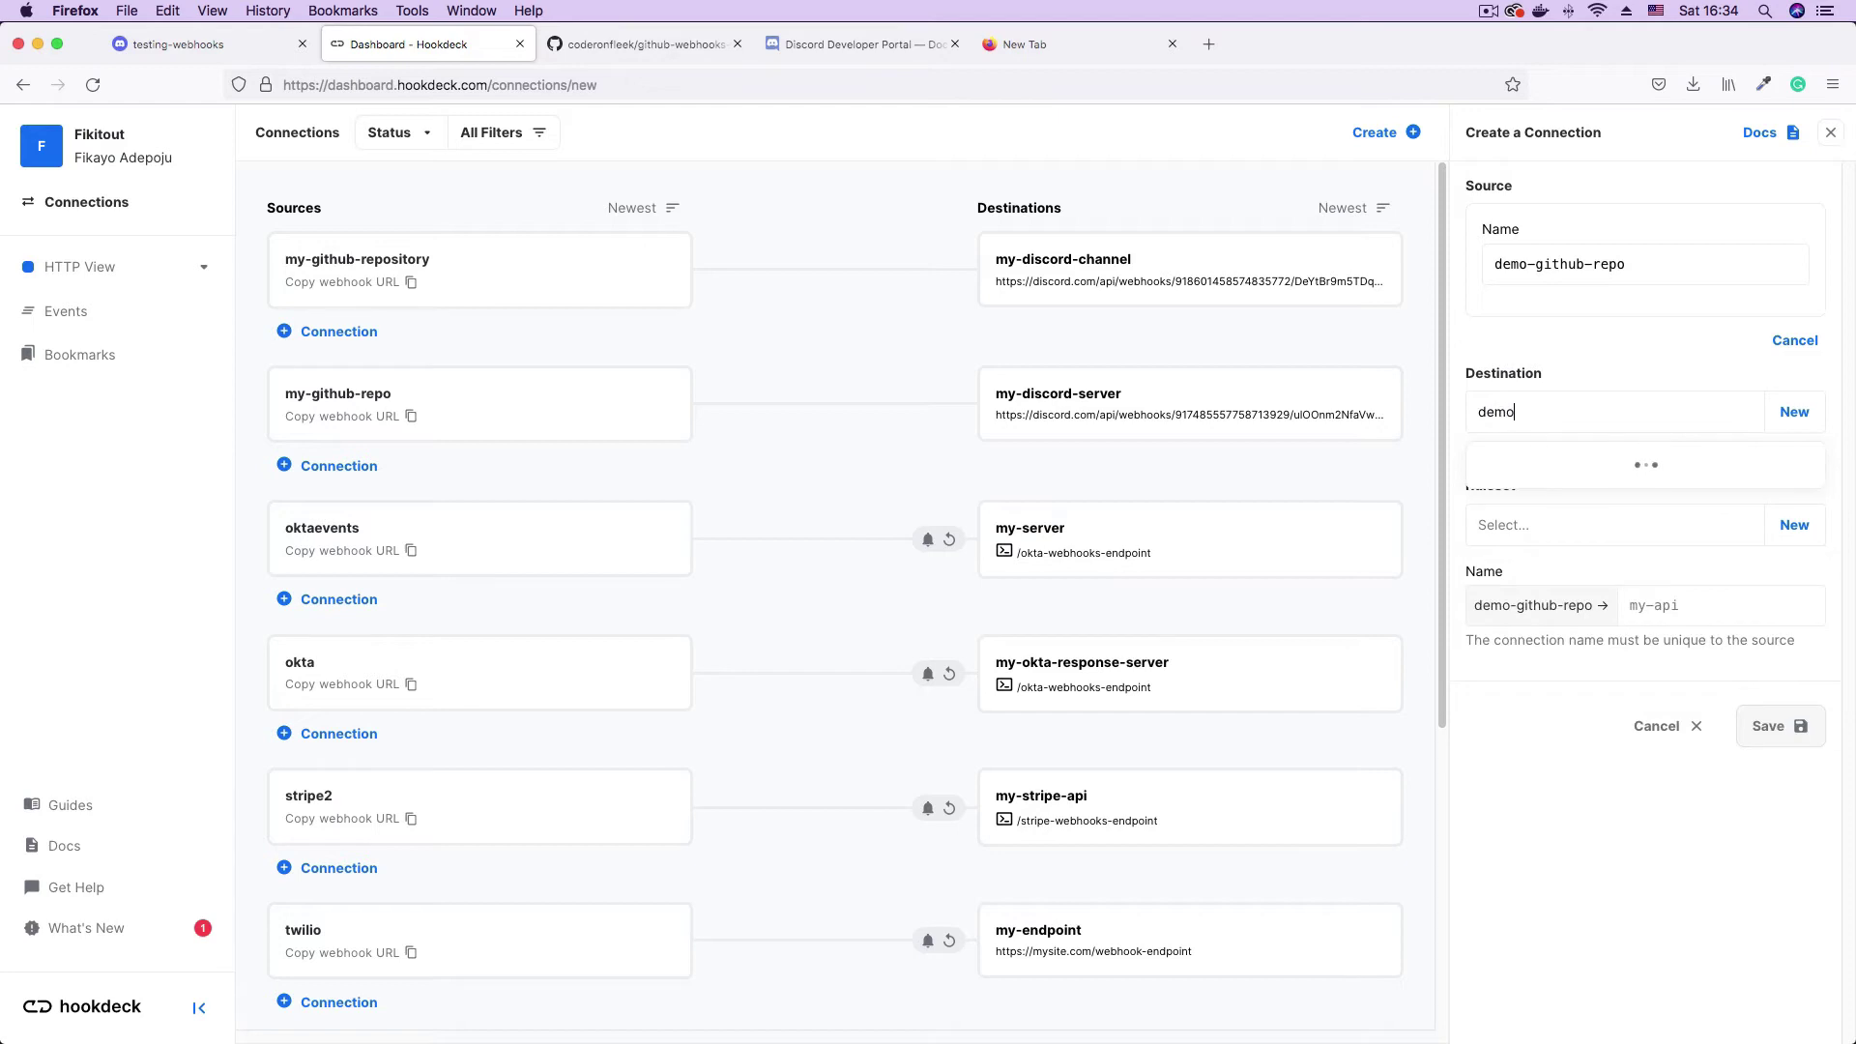
pyautogui.write('-discord-channel')
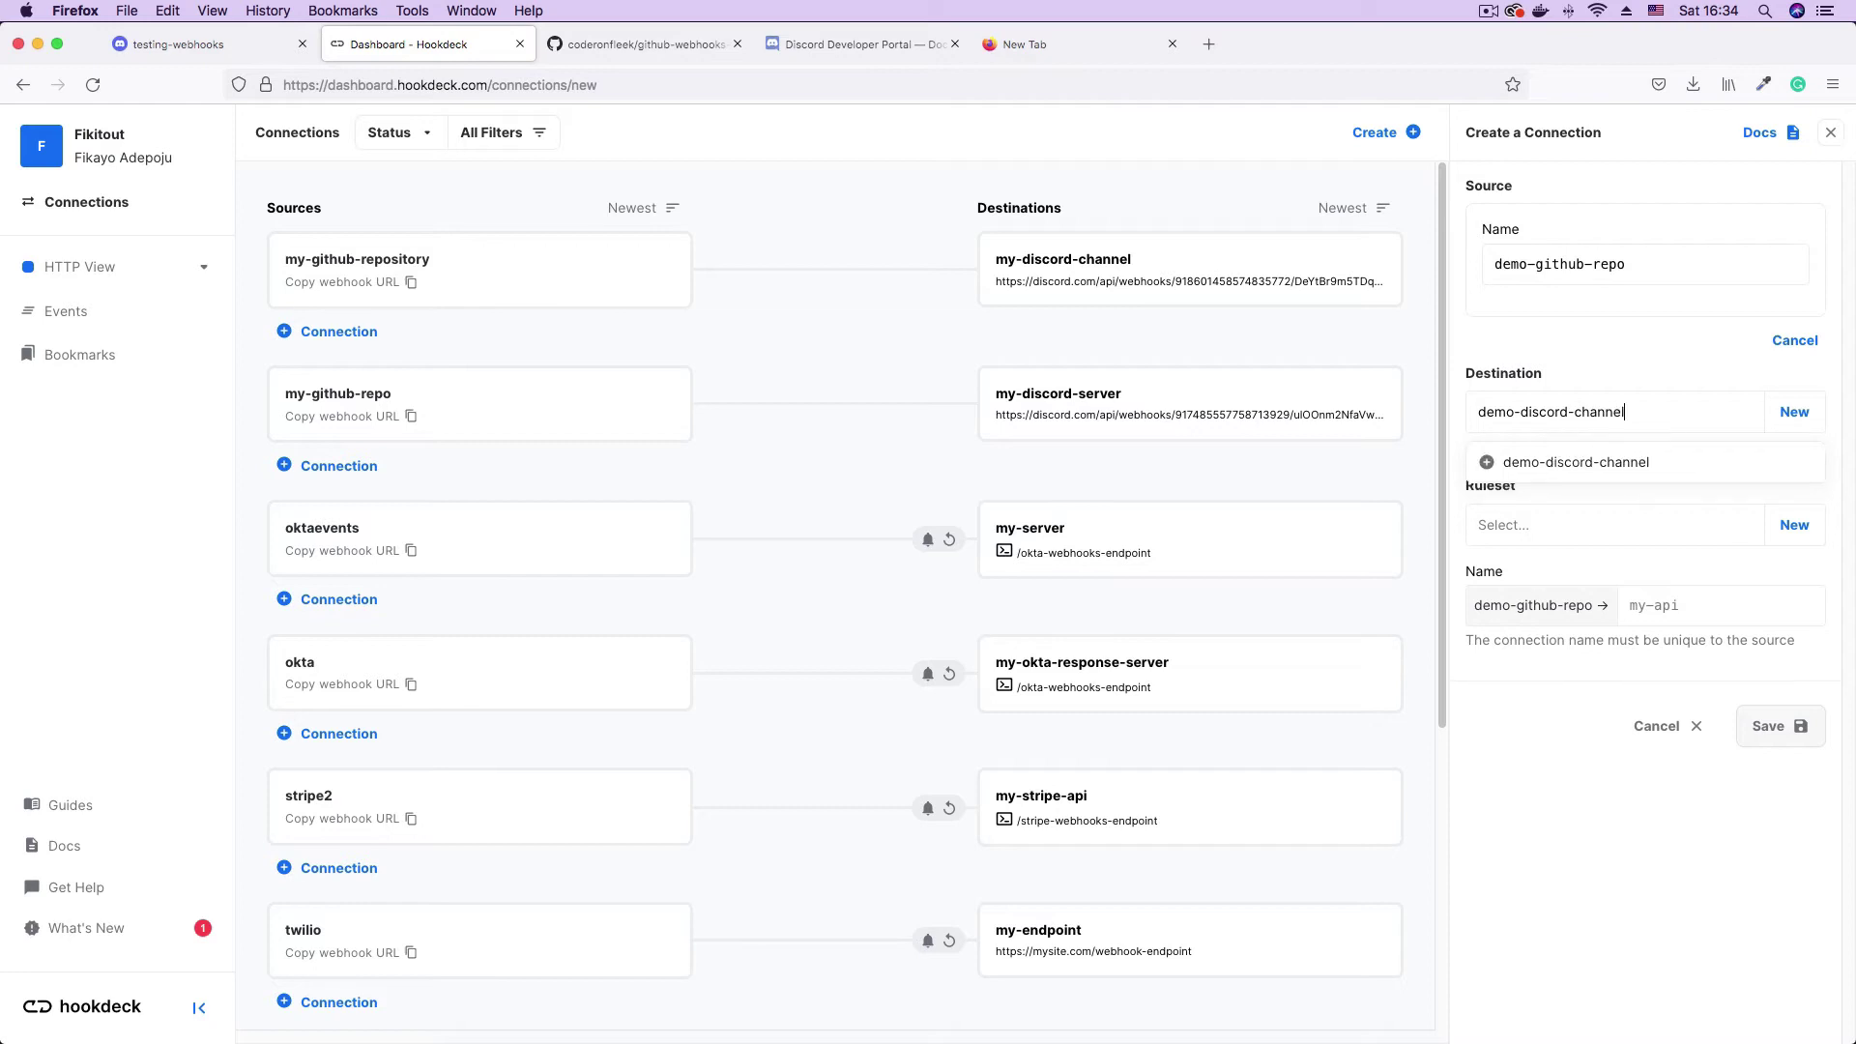
pyautogui.click(1652, 363)
pyautogui.doubleClick(1498, 264)
pyautogui.click(1631, 407)
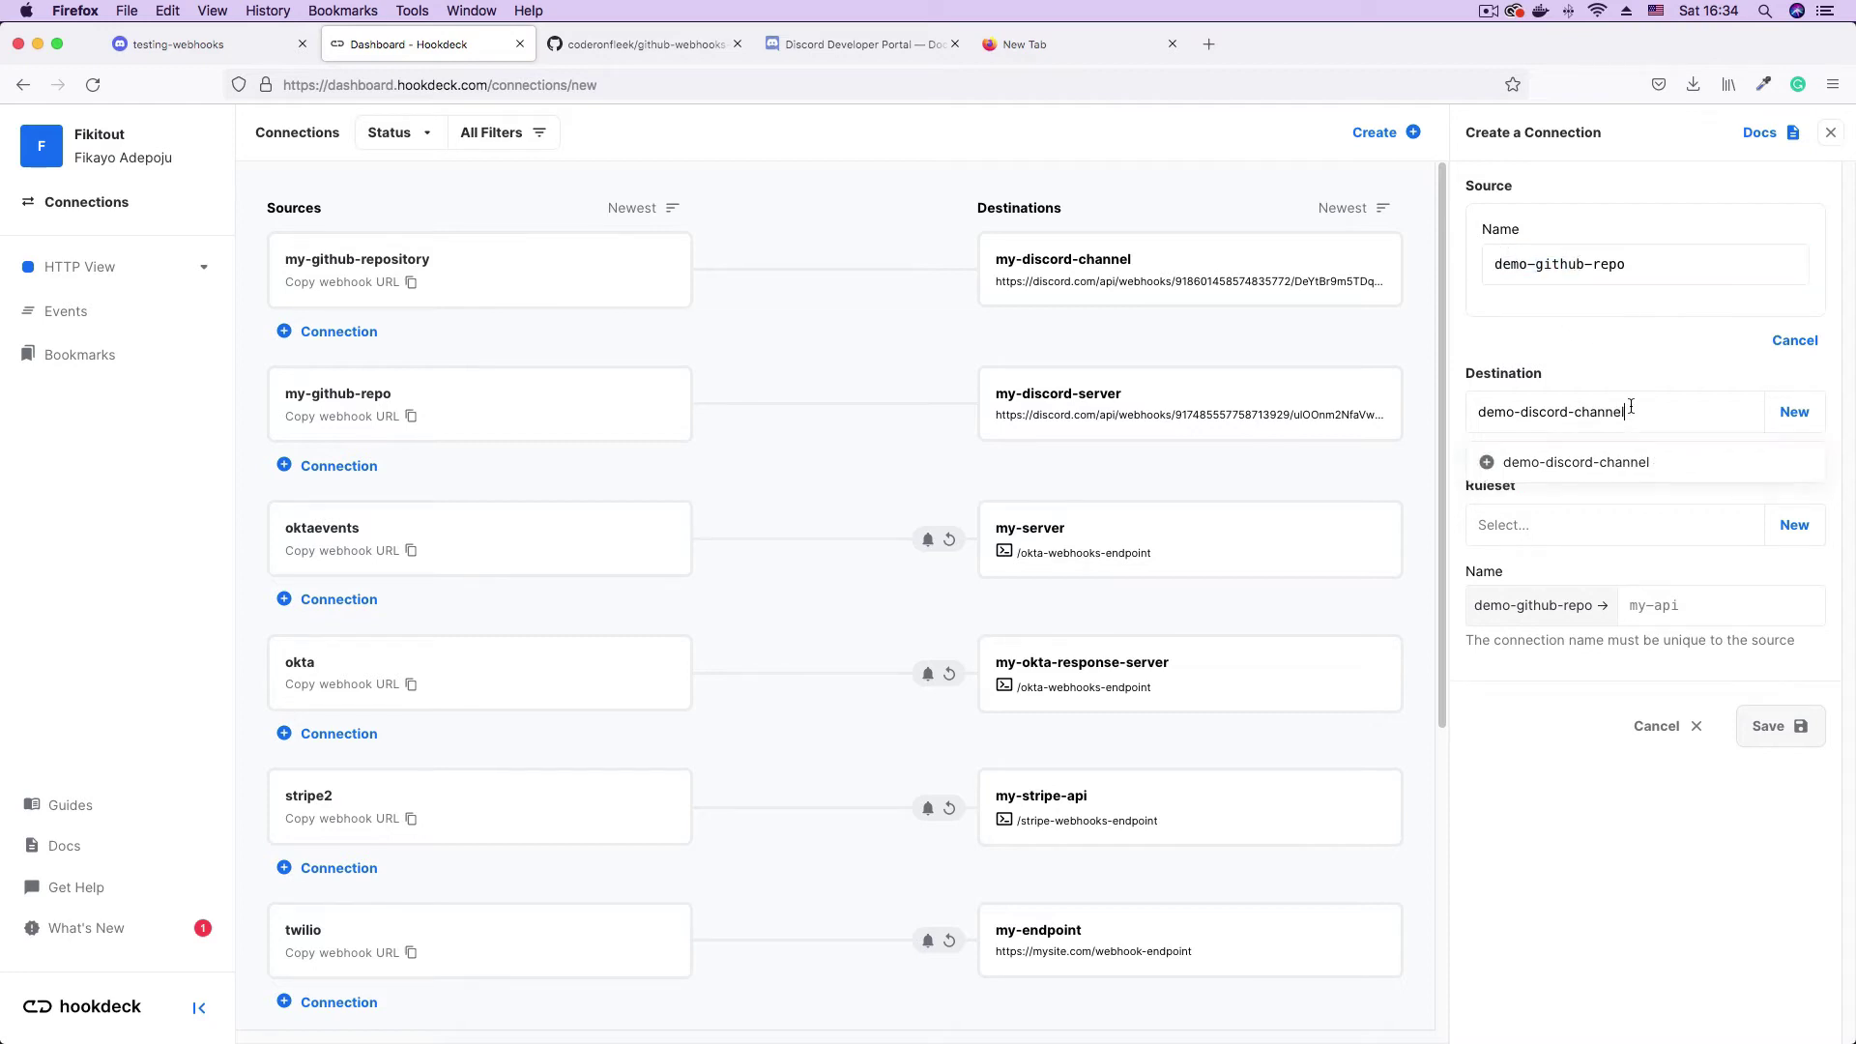
pyautogui.click(1644, 267)
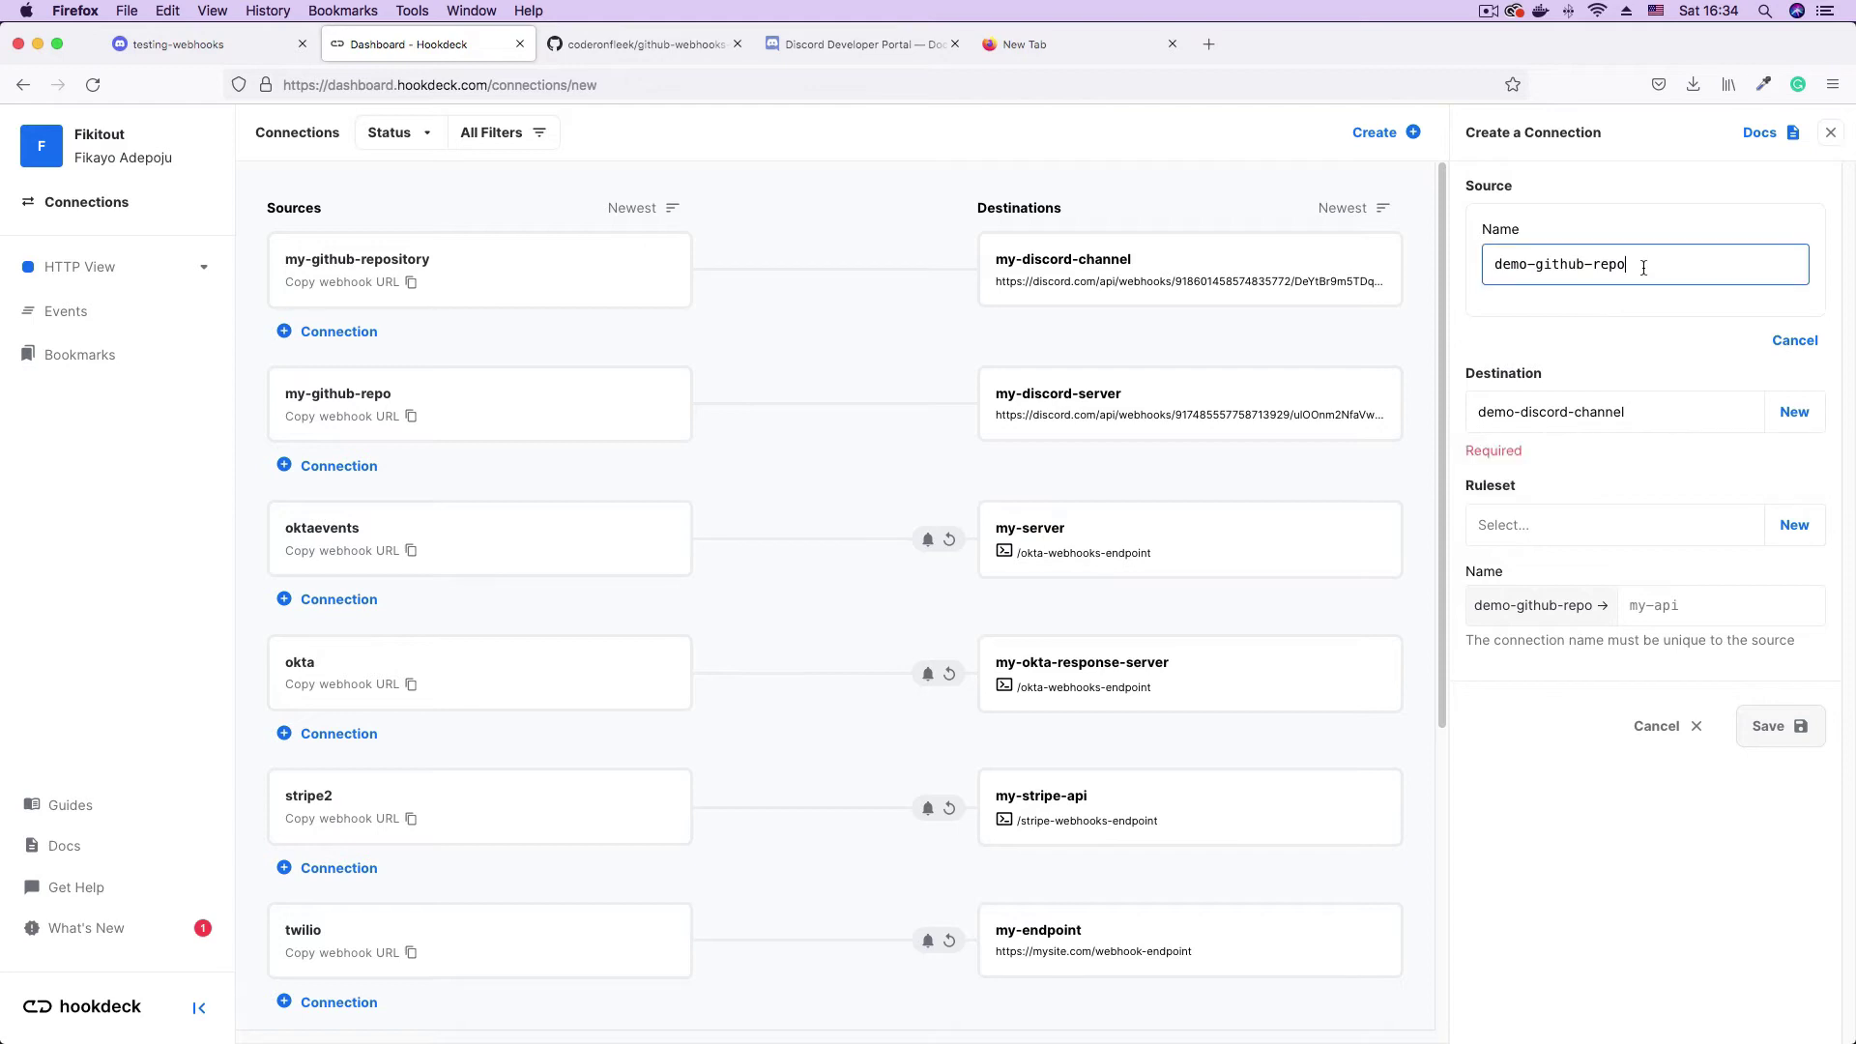
# - Create a new destination named demo-discord-channel
pyautogui.click(1799, 419)
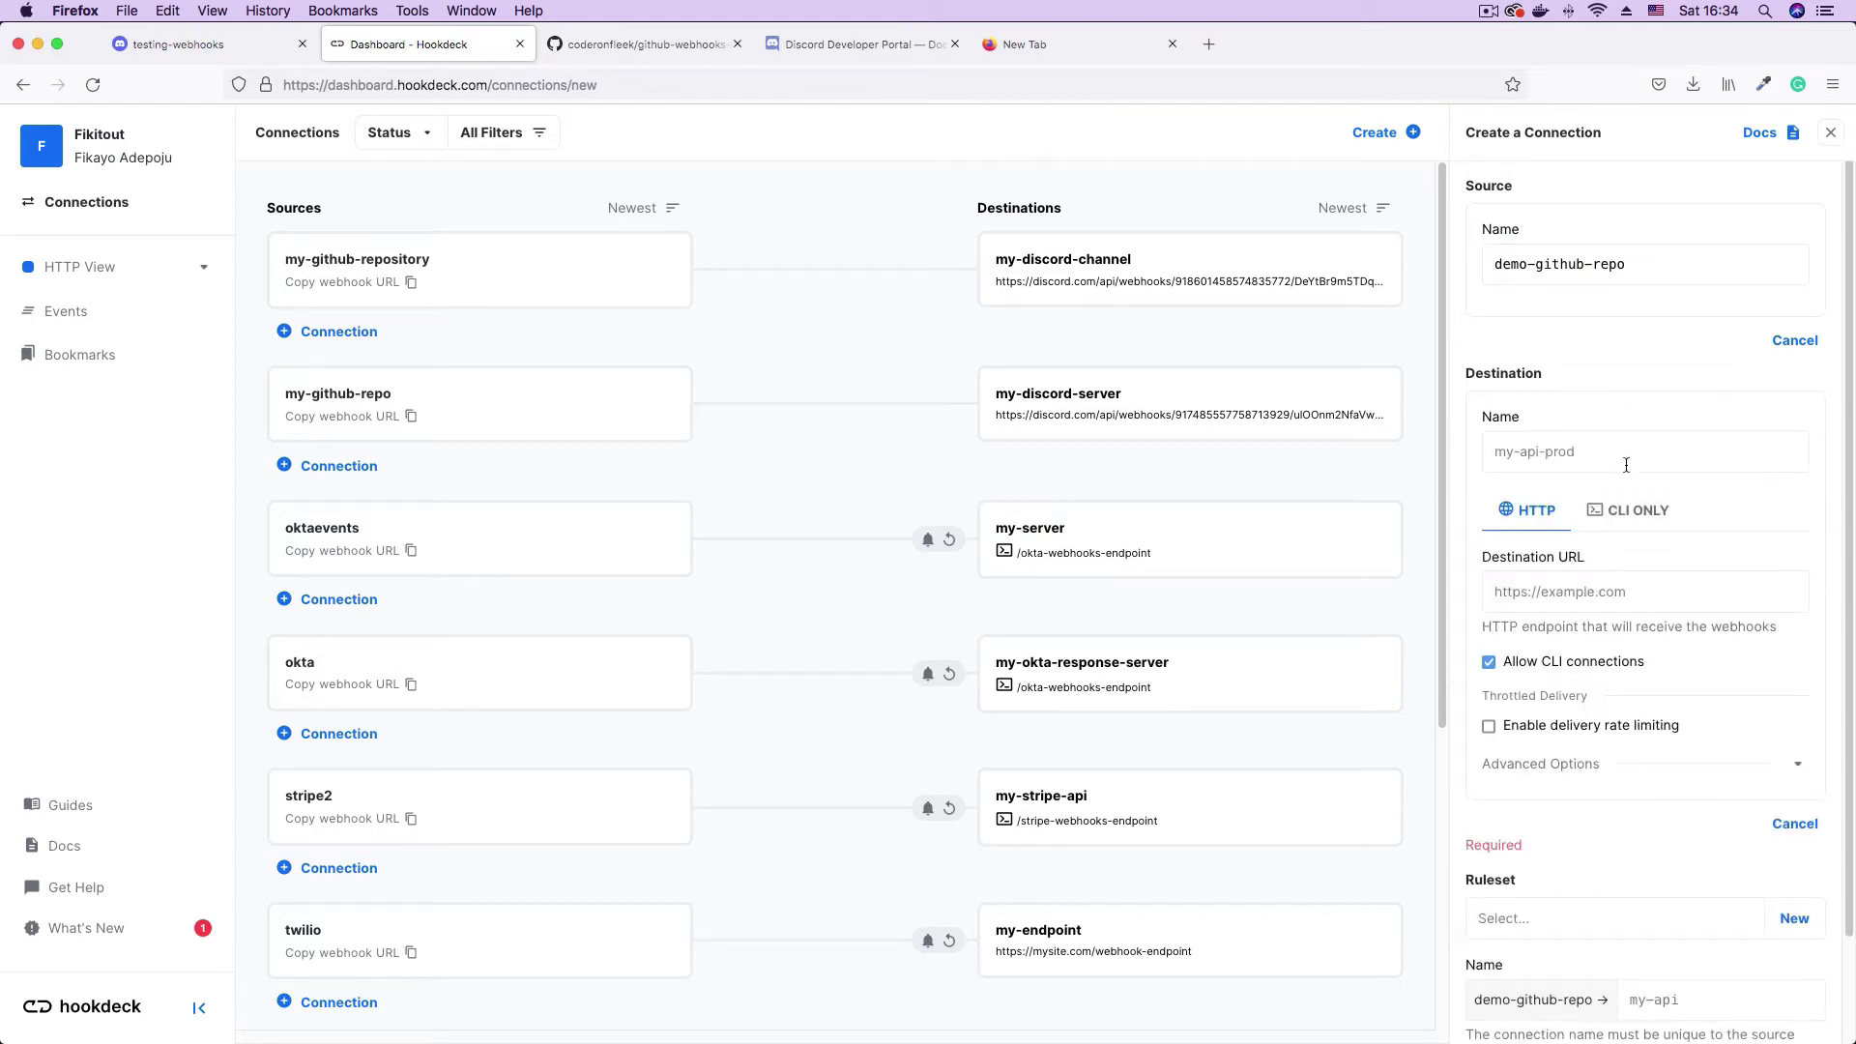
pyautogui.click(1534, 457)
pyautogui.write('demo')
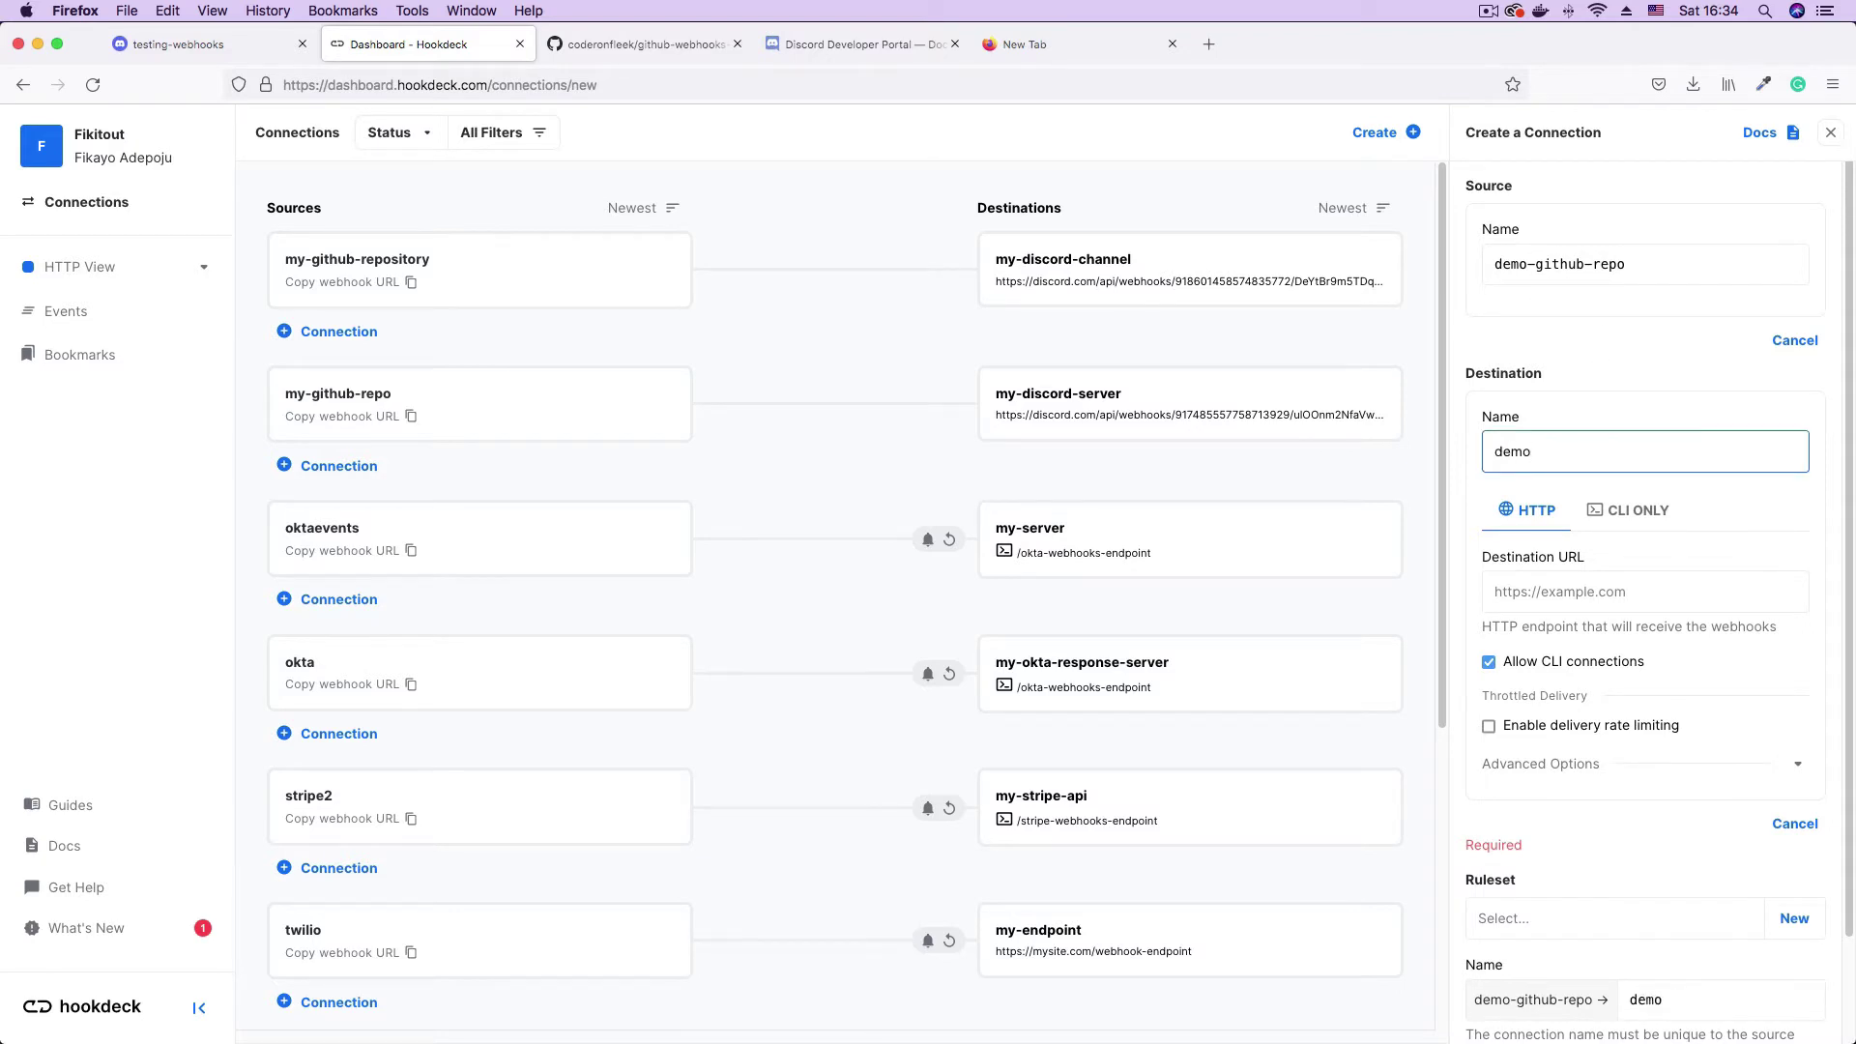
pyautogui.write('-discord-channel')
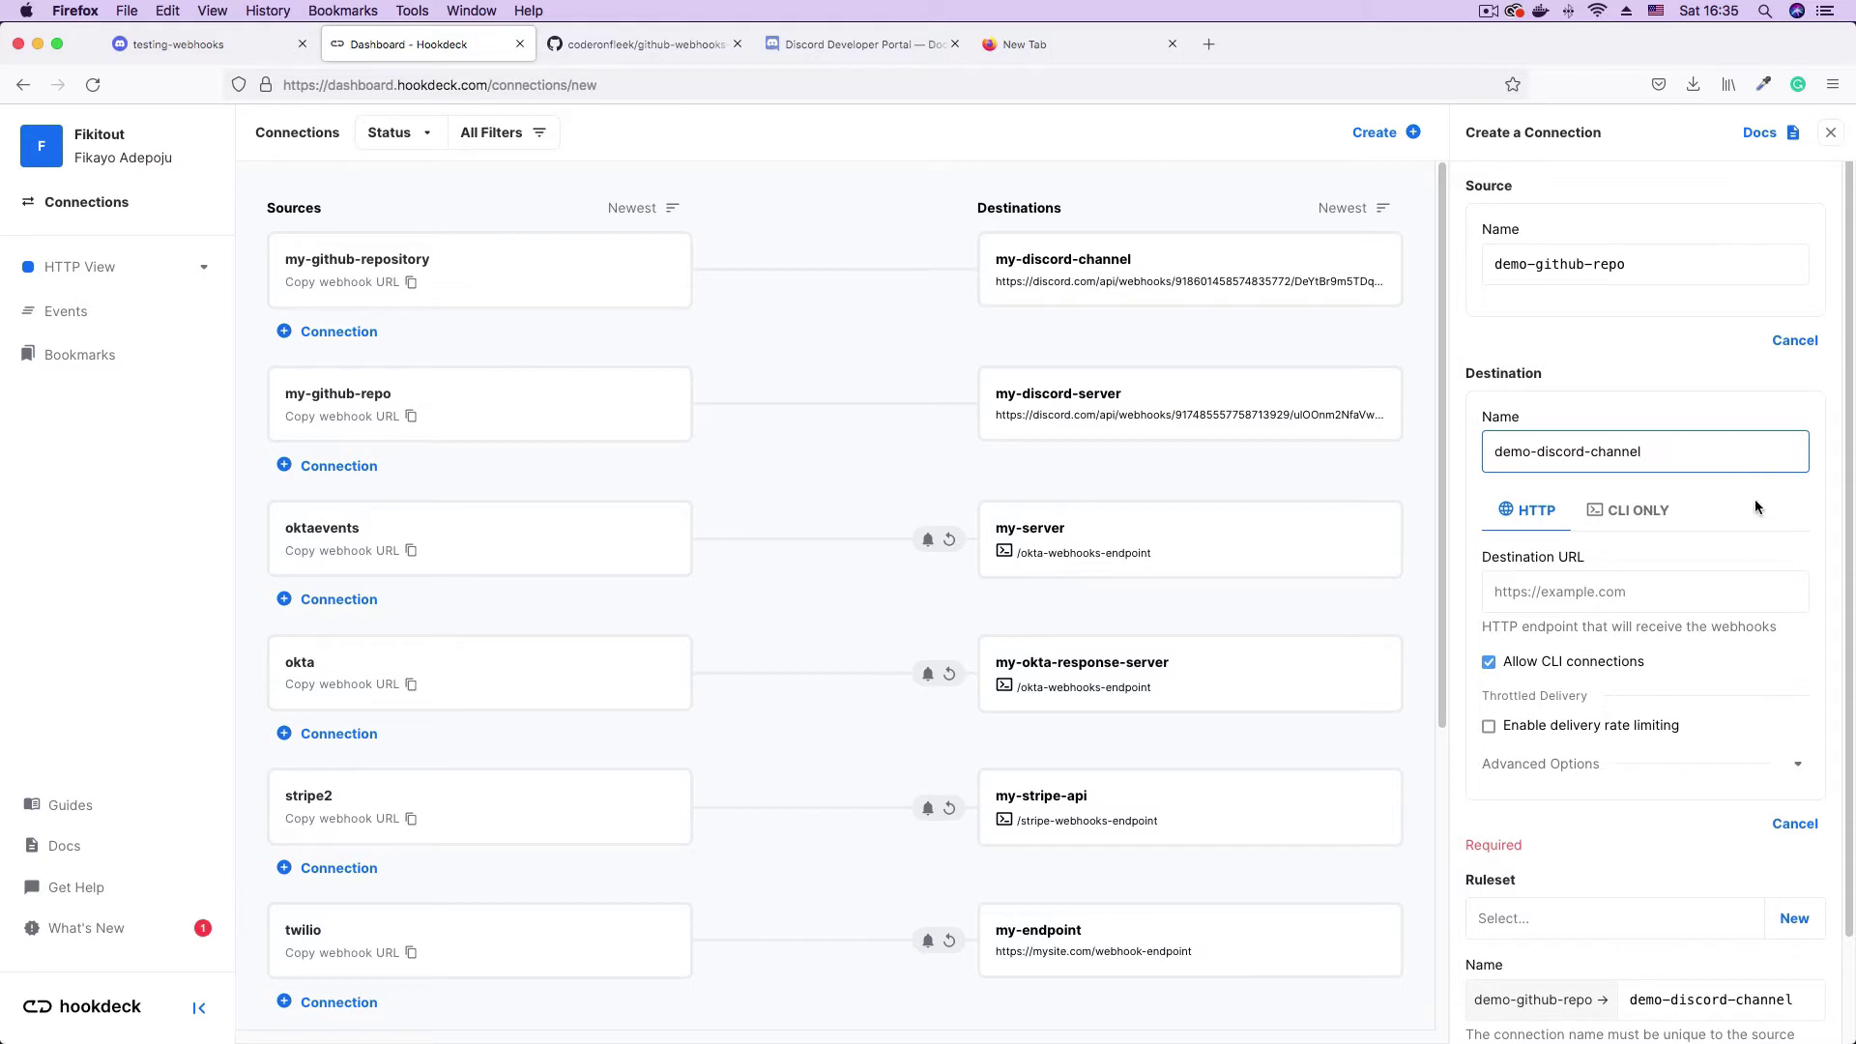
# - Copy the Discord webhook URL from the other tab into the Destination URL field
pyautogui.click(1555, 601)
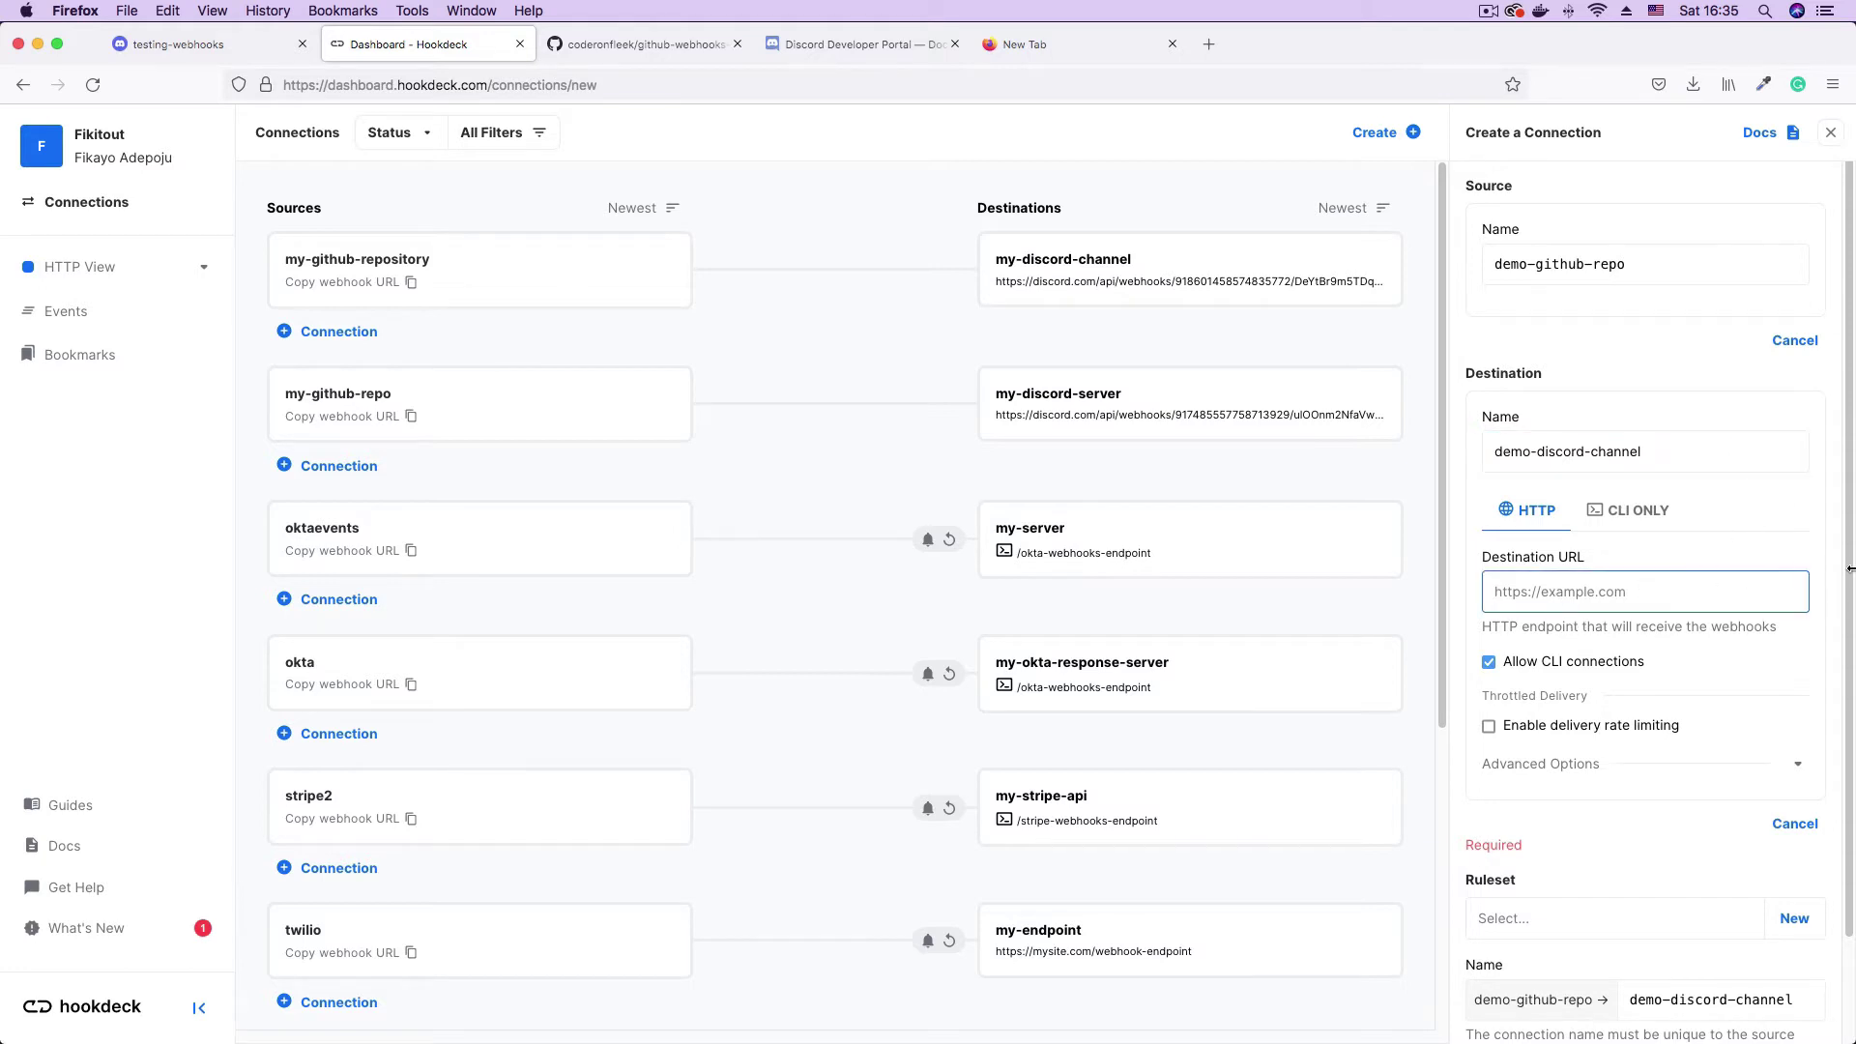
pyautogui.click(1084, 49)
pyautogui.press('super+a')
pyautogui.press('super+c')
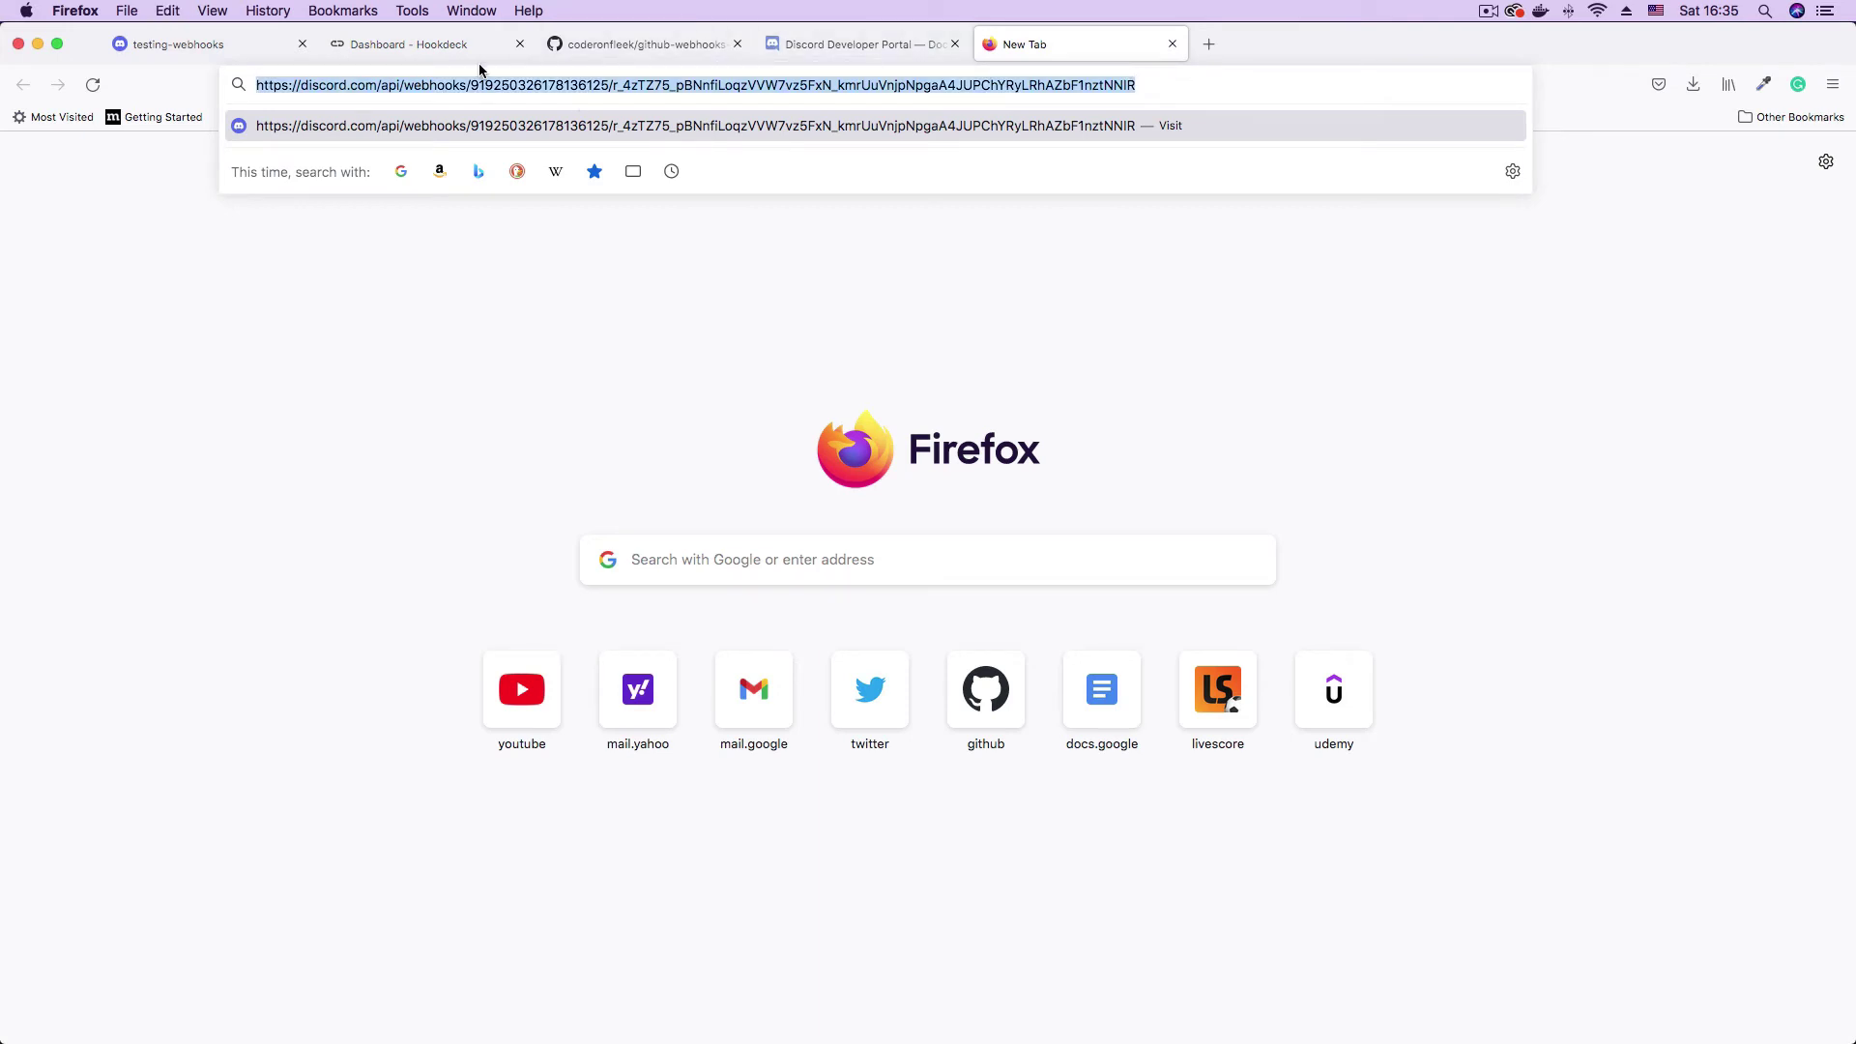
pyautogui.click(454, 44)
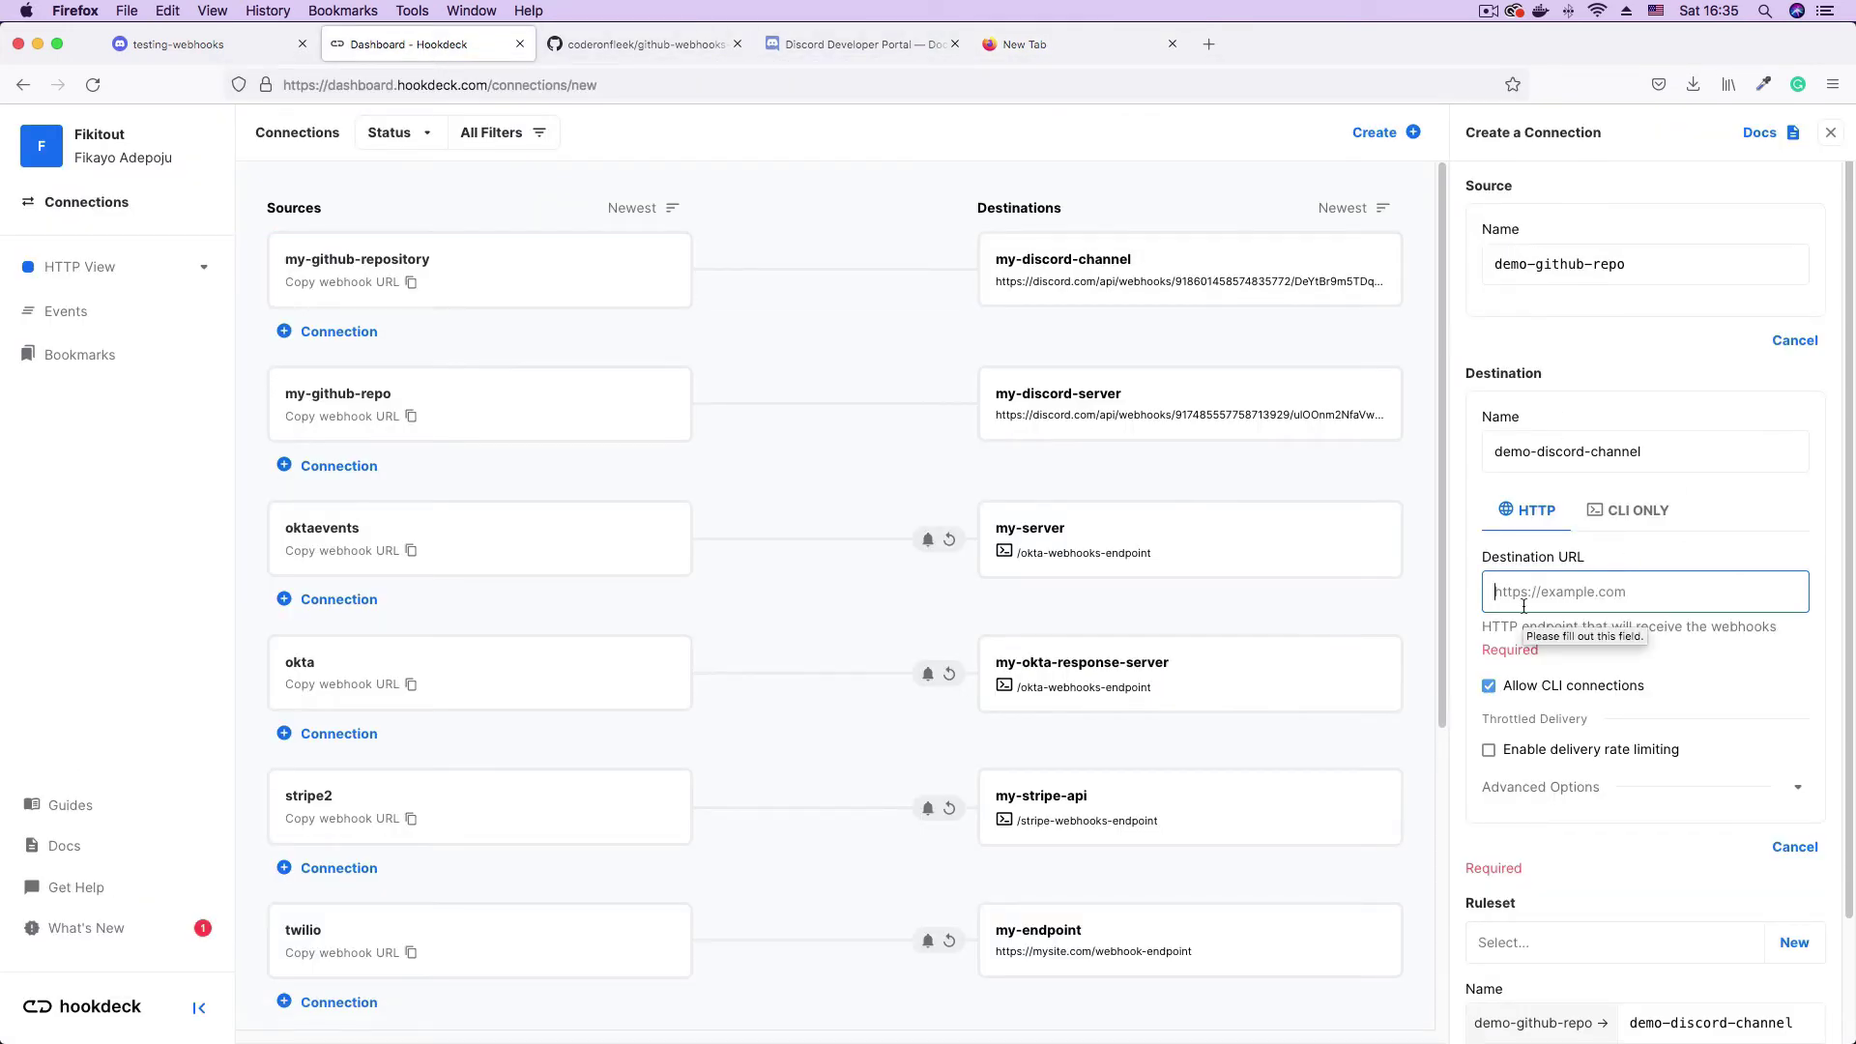
pyautogui.press('super+v')
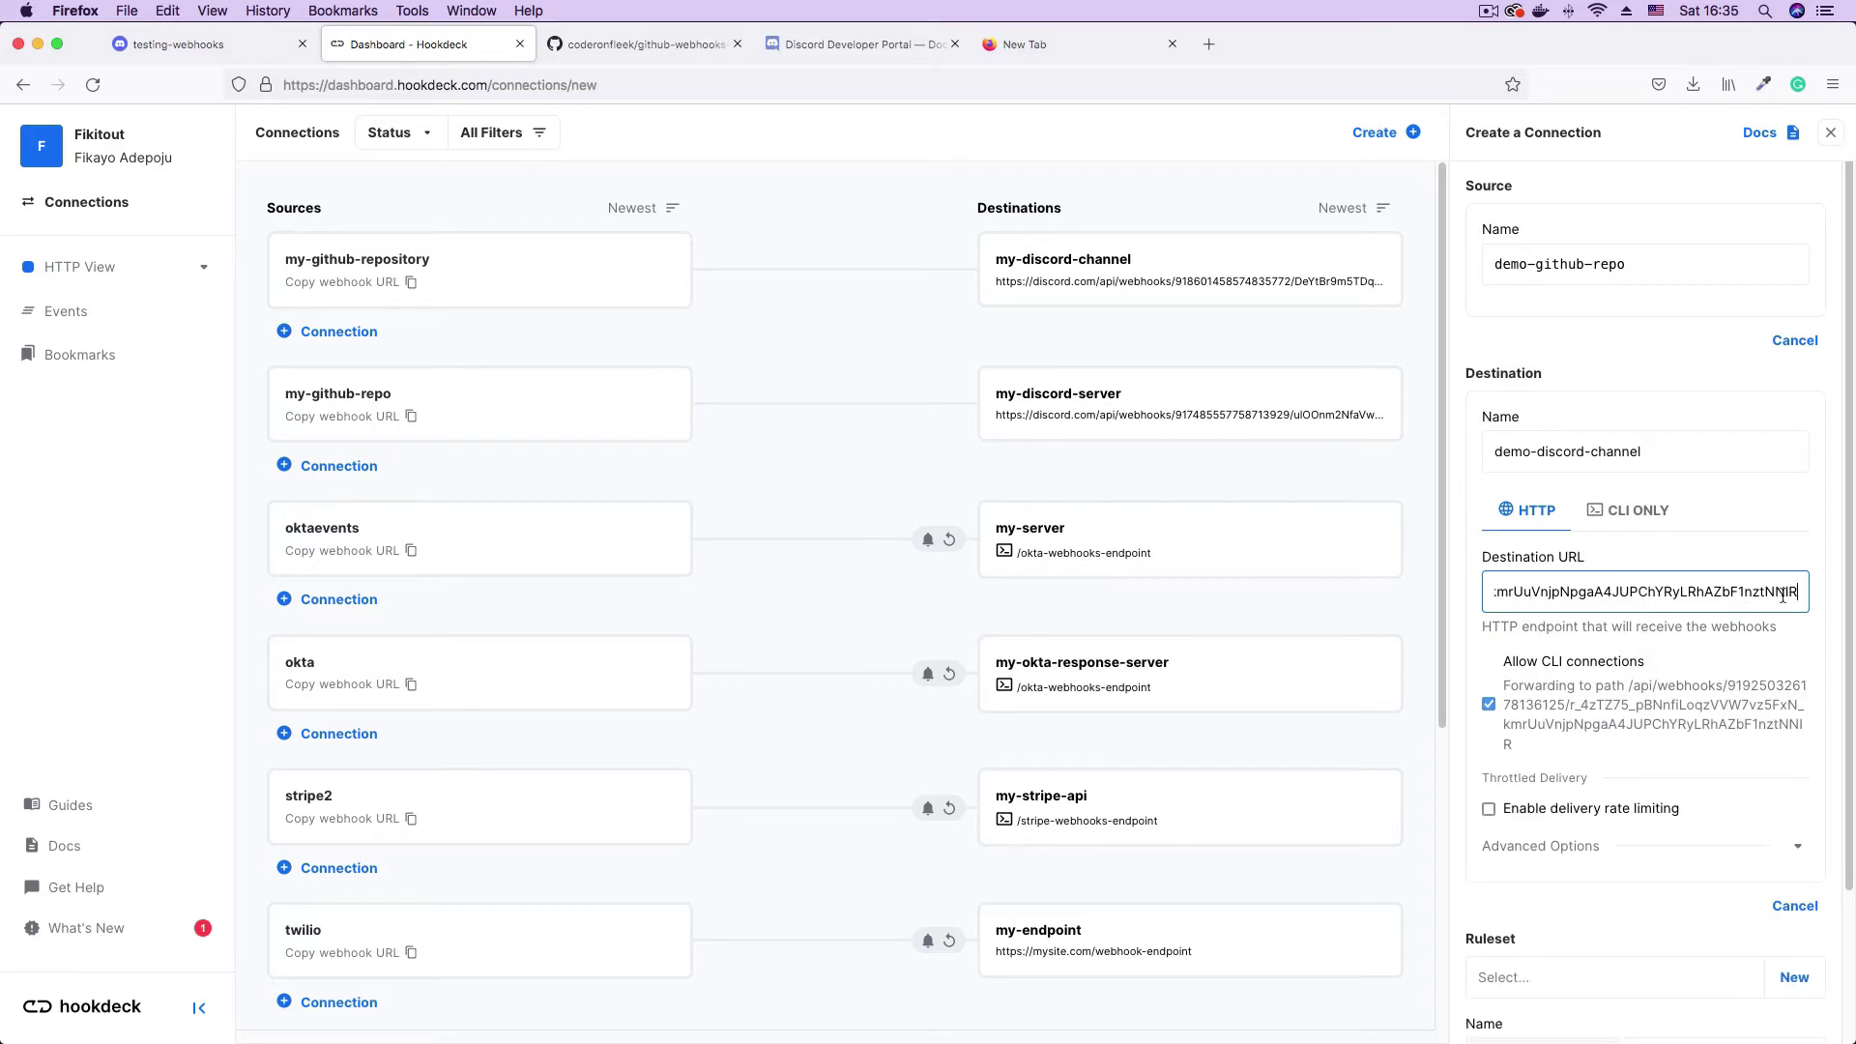
pyautogui.scroll(-3, 1834, 631)
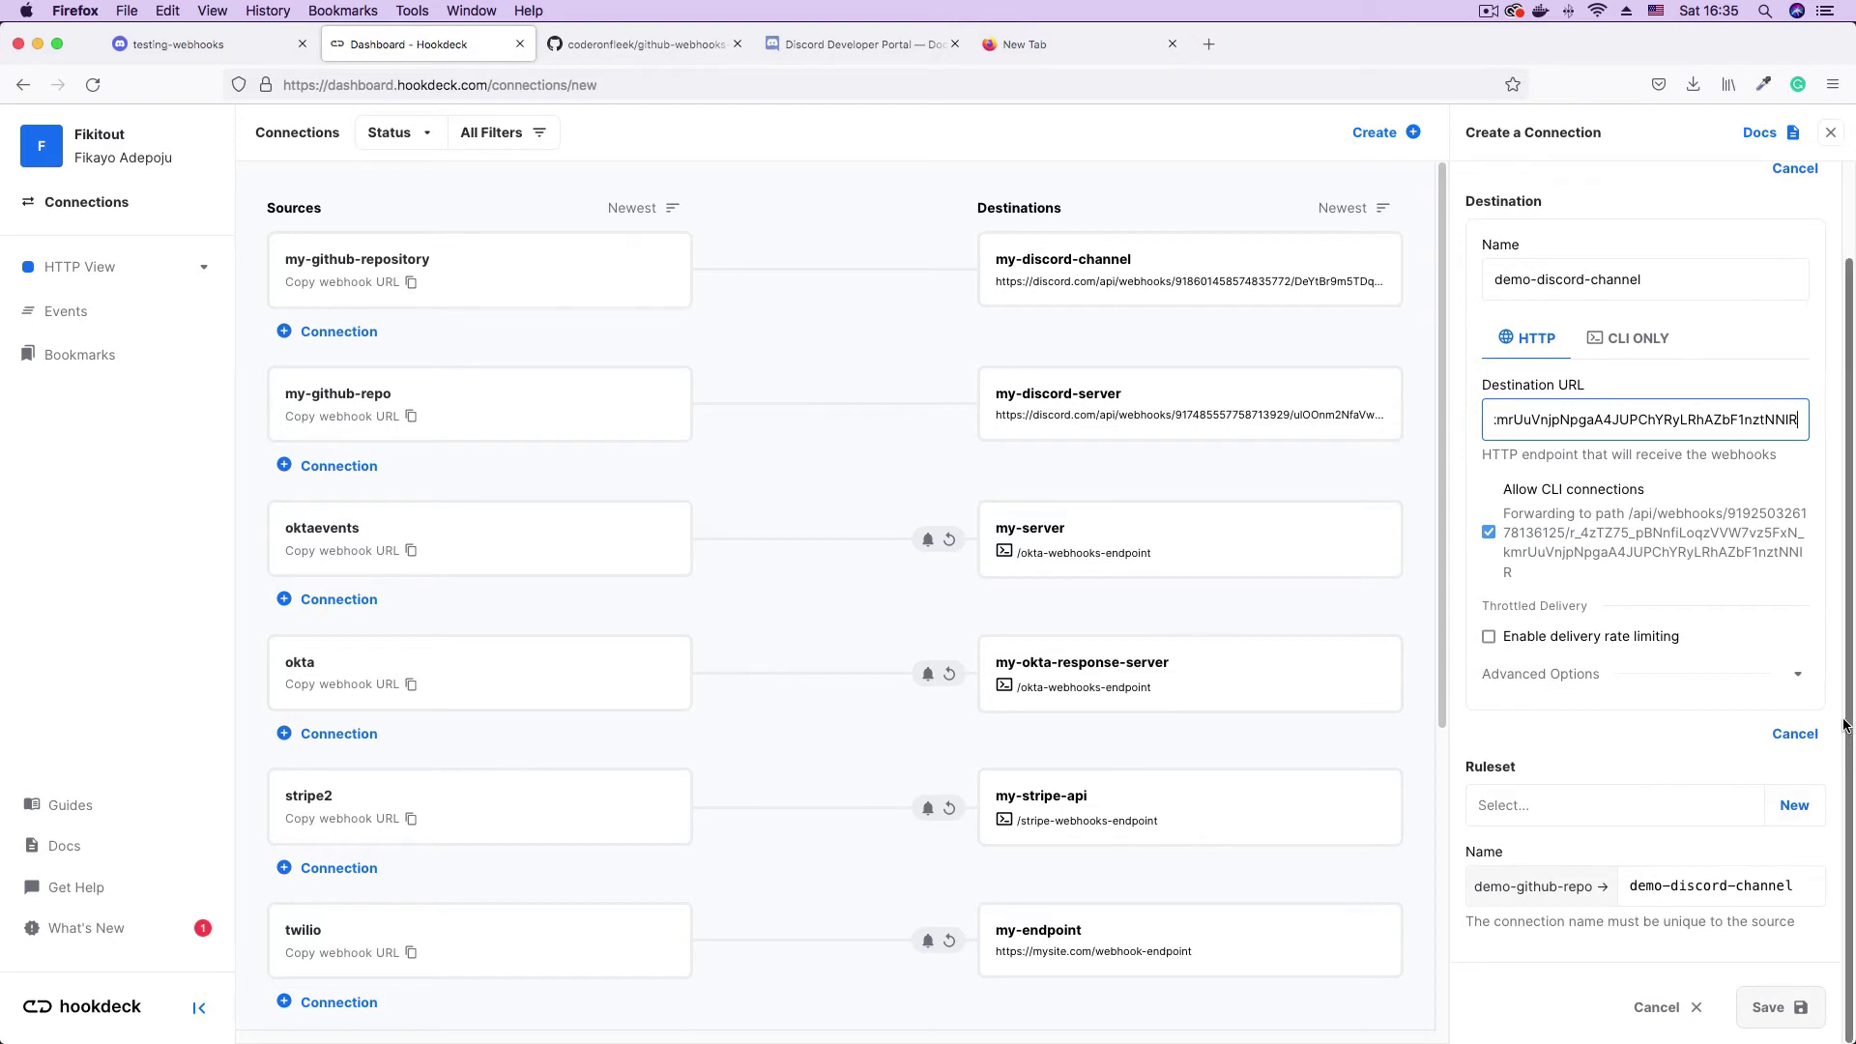
# - Add a new ruleset named demo-ruleset to the connection
pyautogui.click(1779, 803)
pyautogui.click(1547, 847)
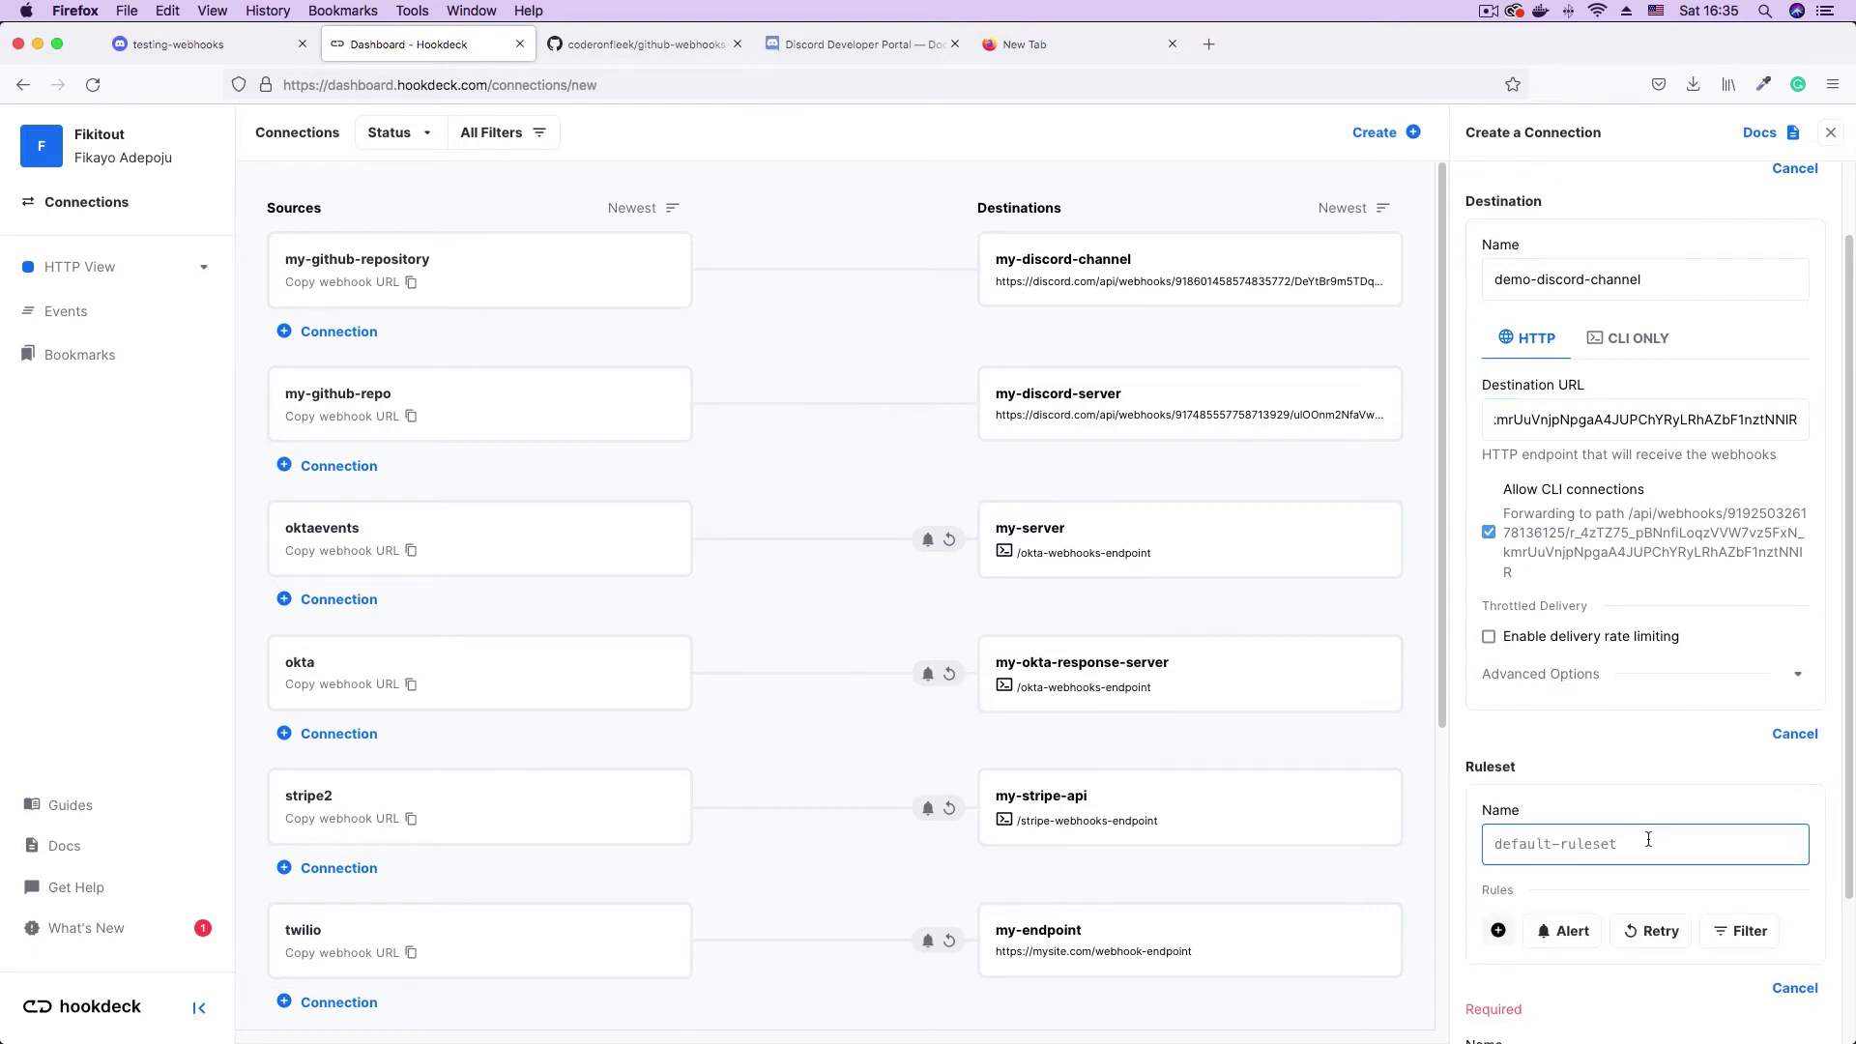
pyautogui.write('demo-ruleset')
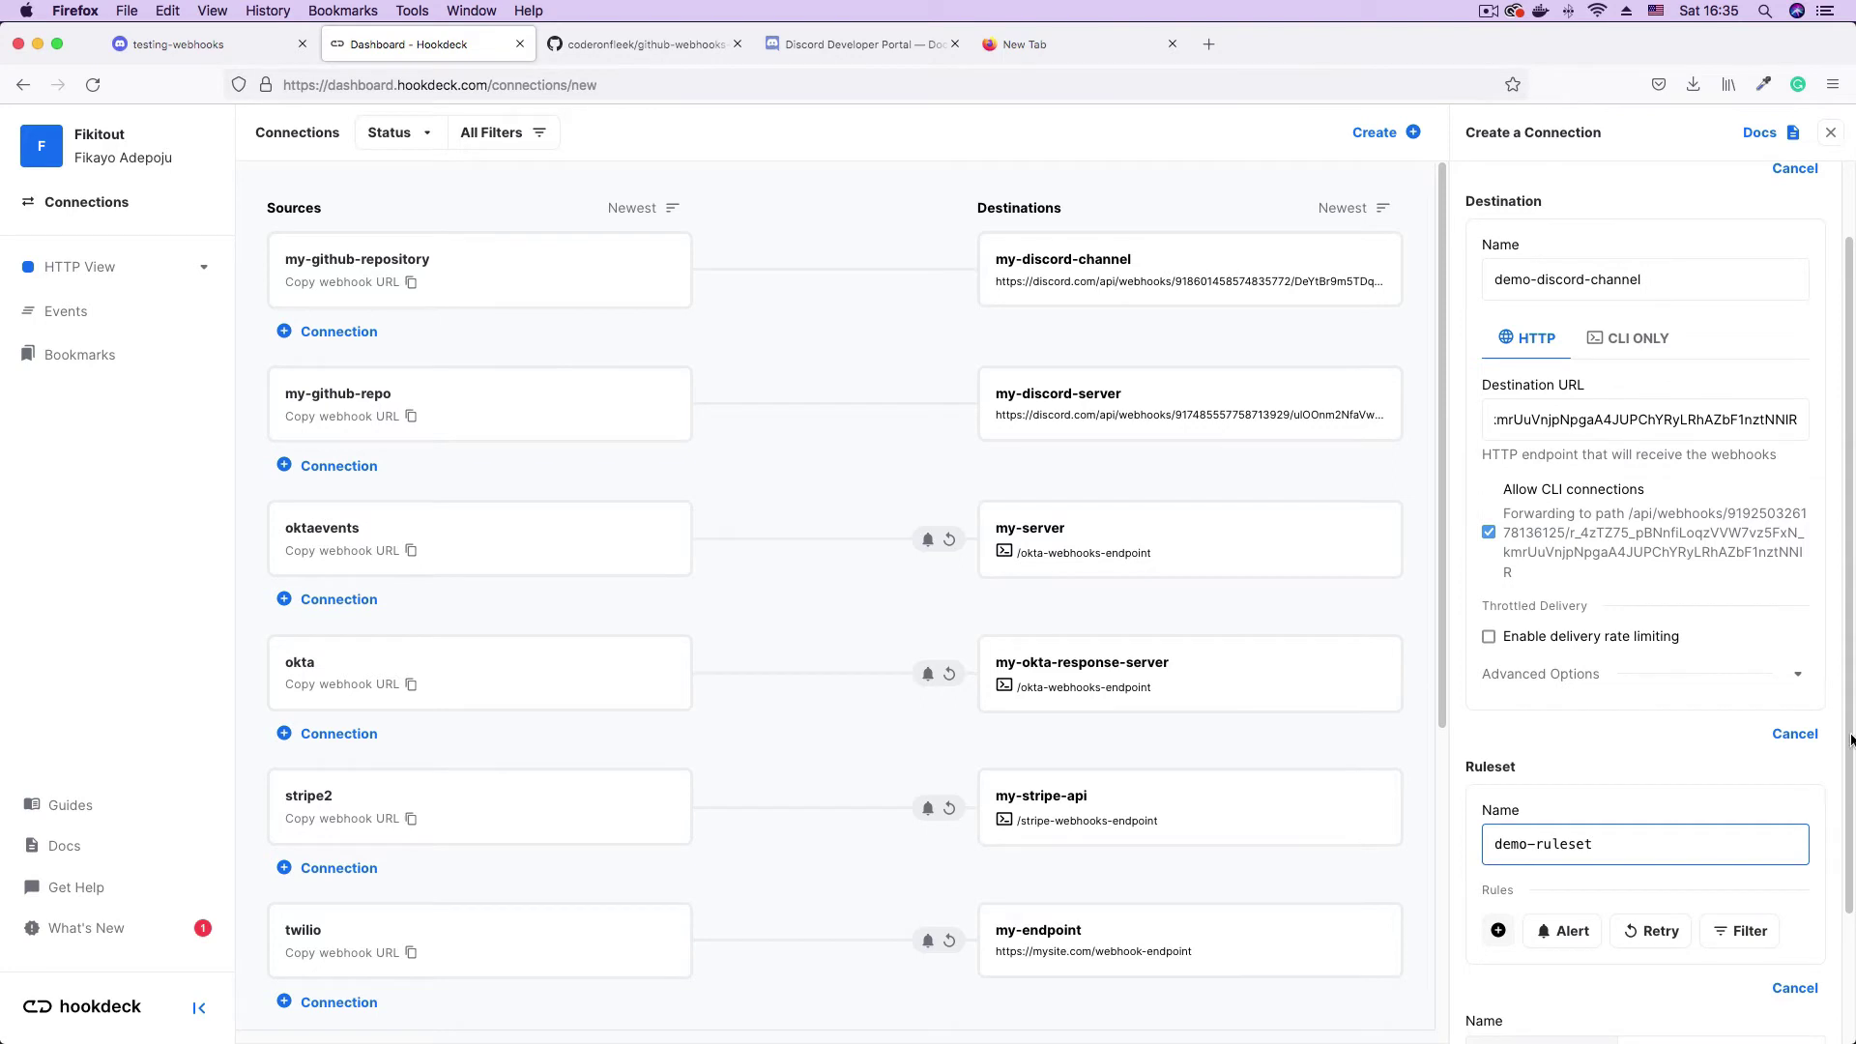
# - Review the demo-github-repo → demo-discord-channel connection name
pyautogui.scroll(-3, 1832, 812)
pyautogui.scroll(-2, 1832, 812)
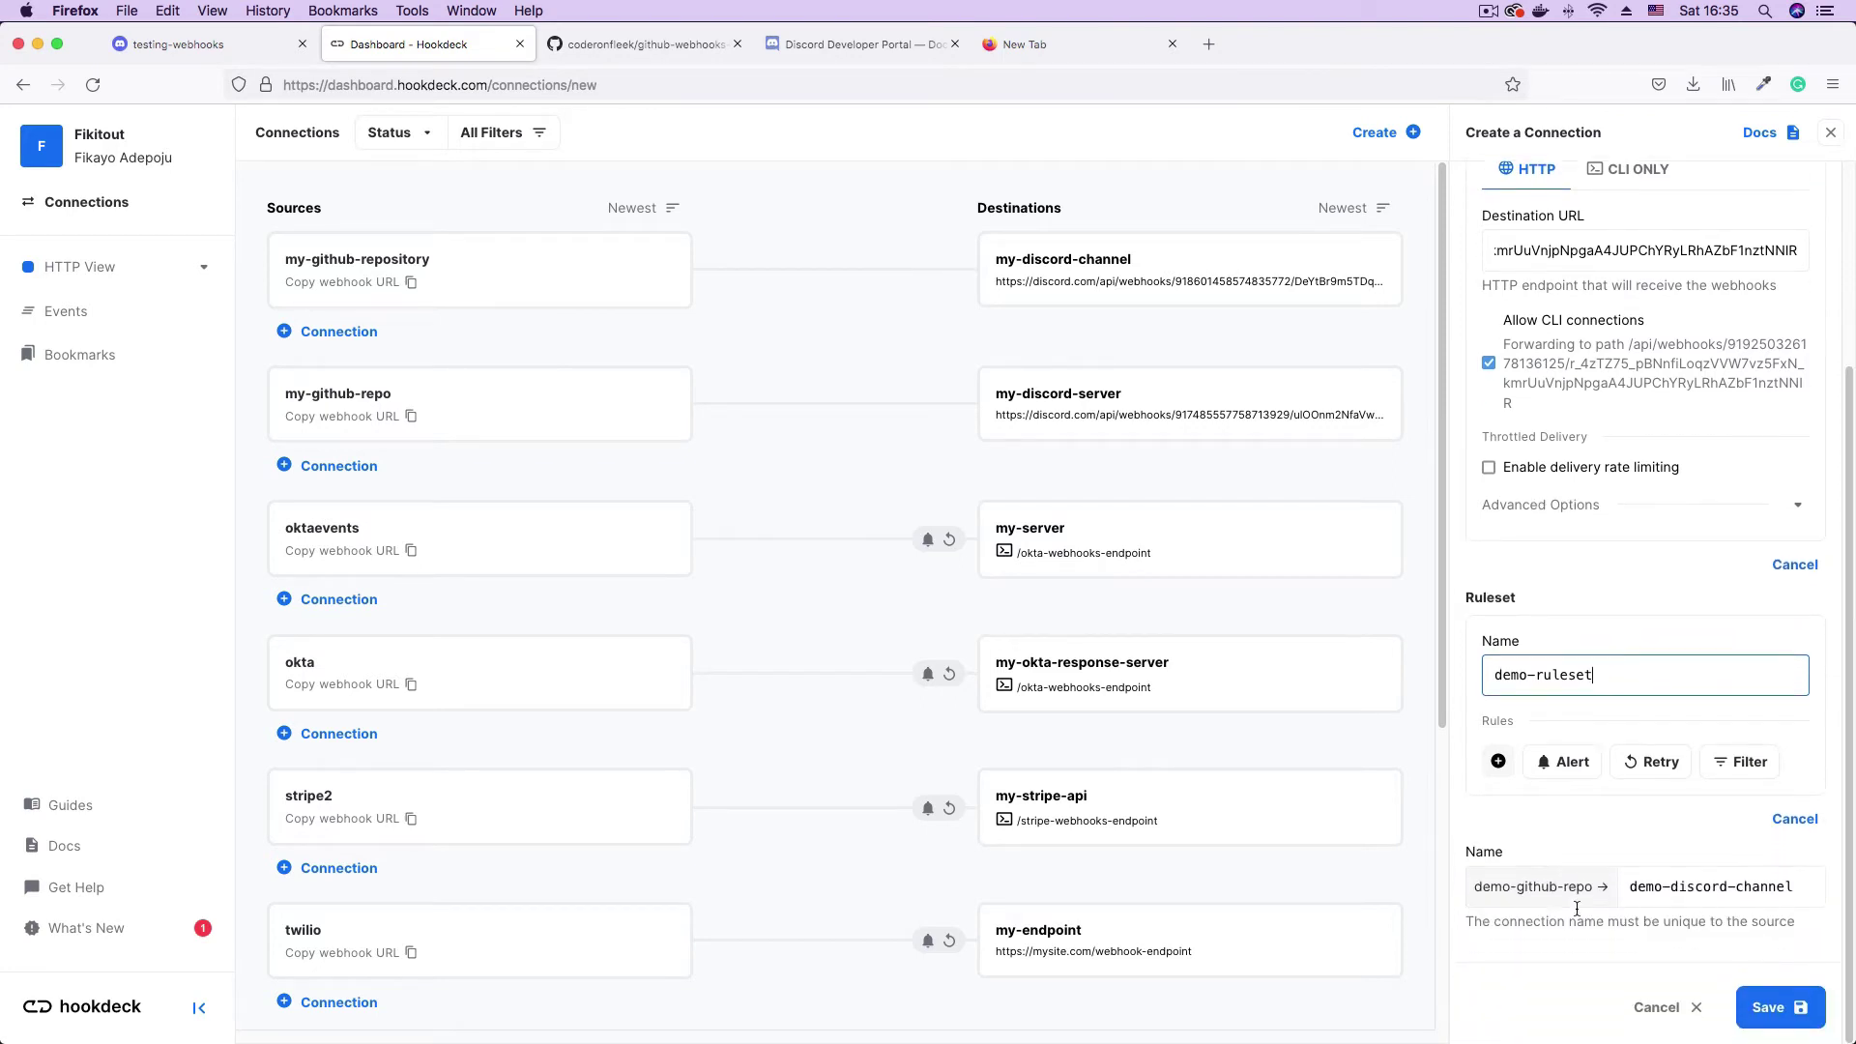
pyautogui.moveTo(1479, 886); pyautogui.dragTo(1623, 889)
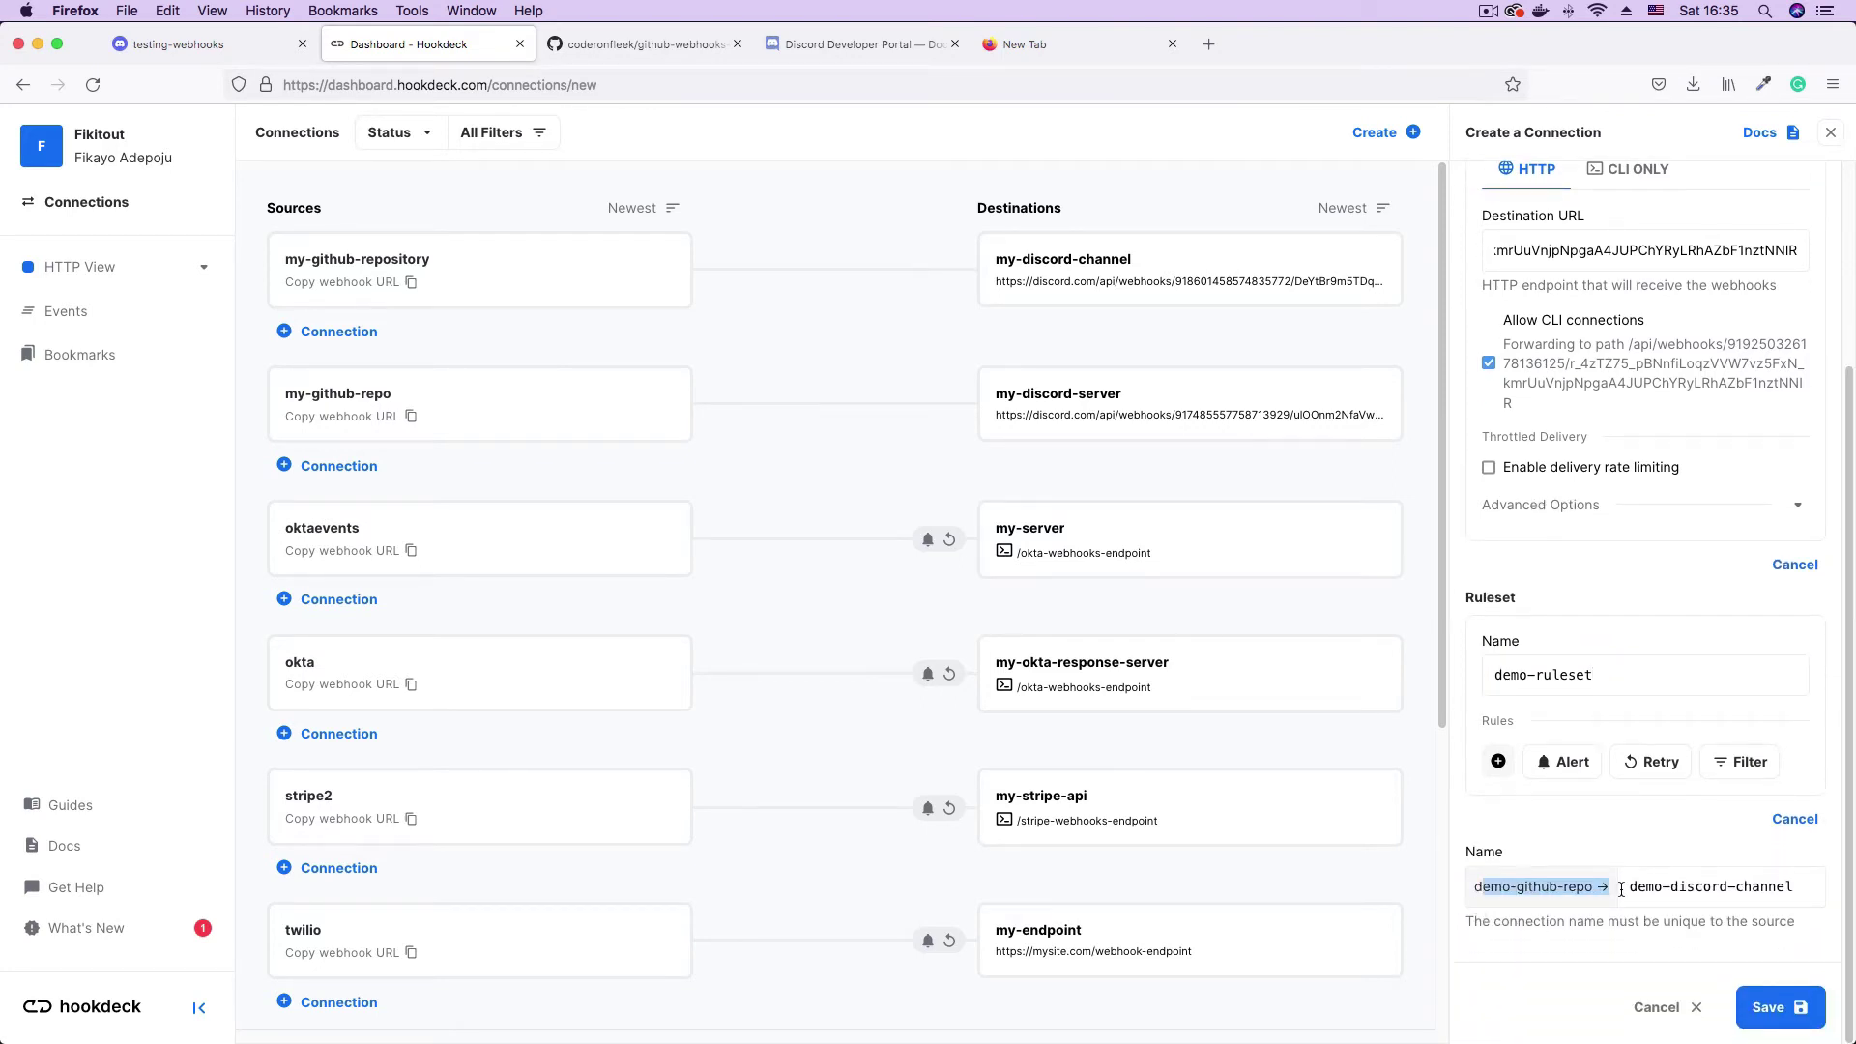
pyautogui.click(1675, 889)
pyautogui.moveTo(1479, 887); pyautogui.dragTo(1607, 890)
pyautogui.doubleClick(1633, 886)
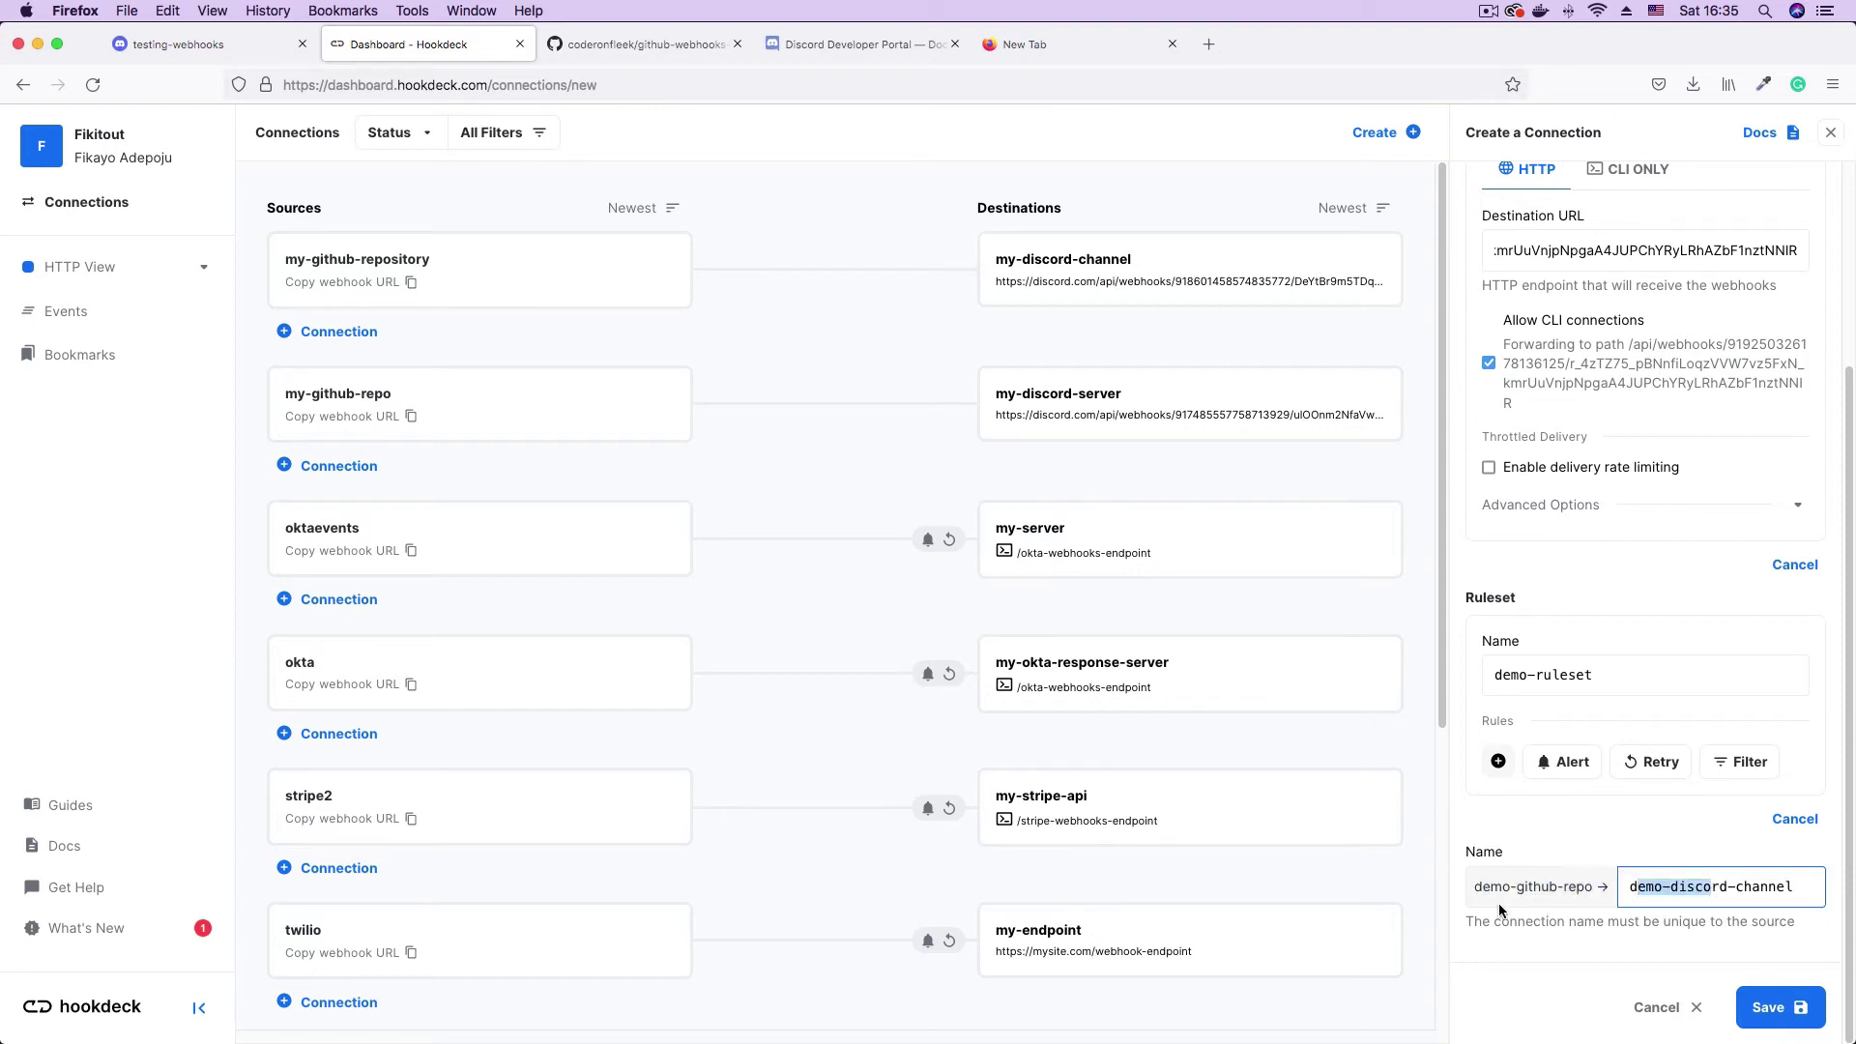
pyautogui.moveTo(1477, 887); pyautogui.dragTo(1790, 895)
pyautogui.click(1646, 815)
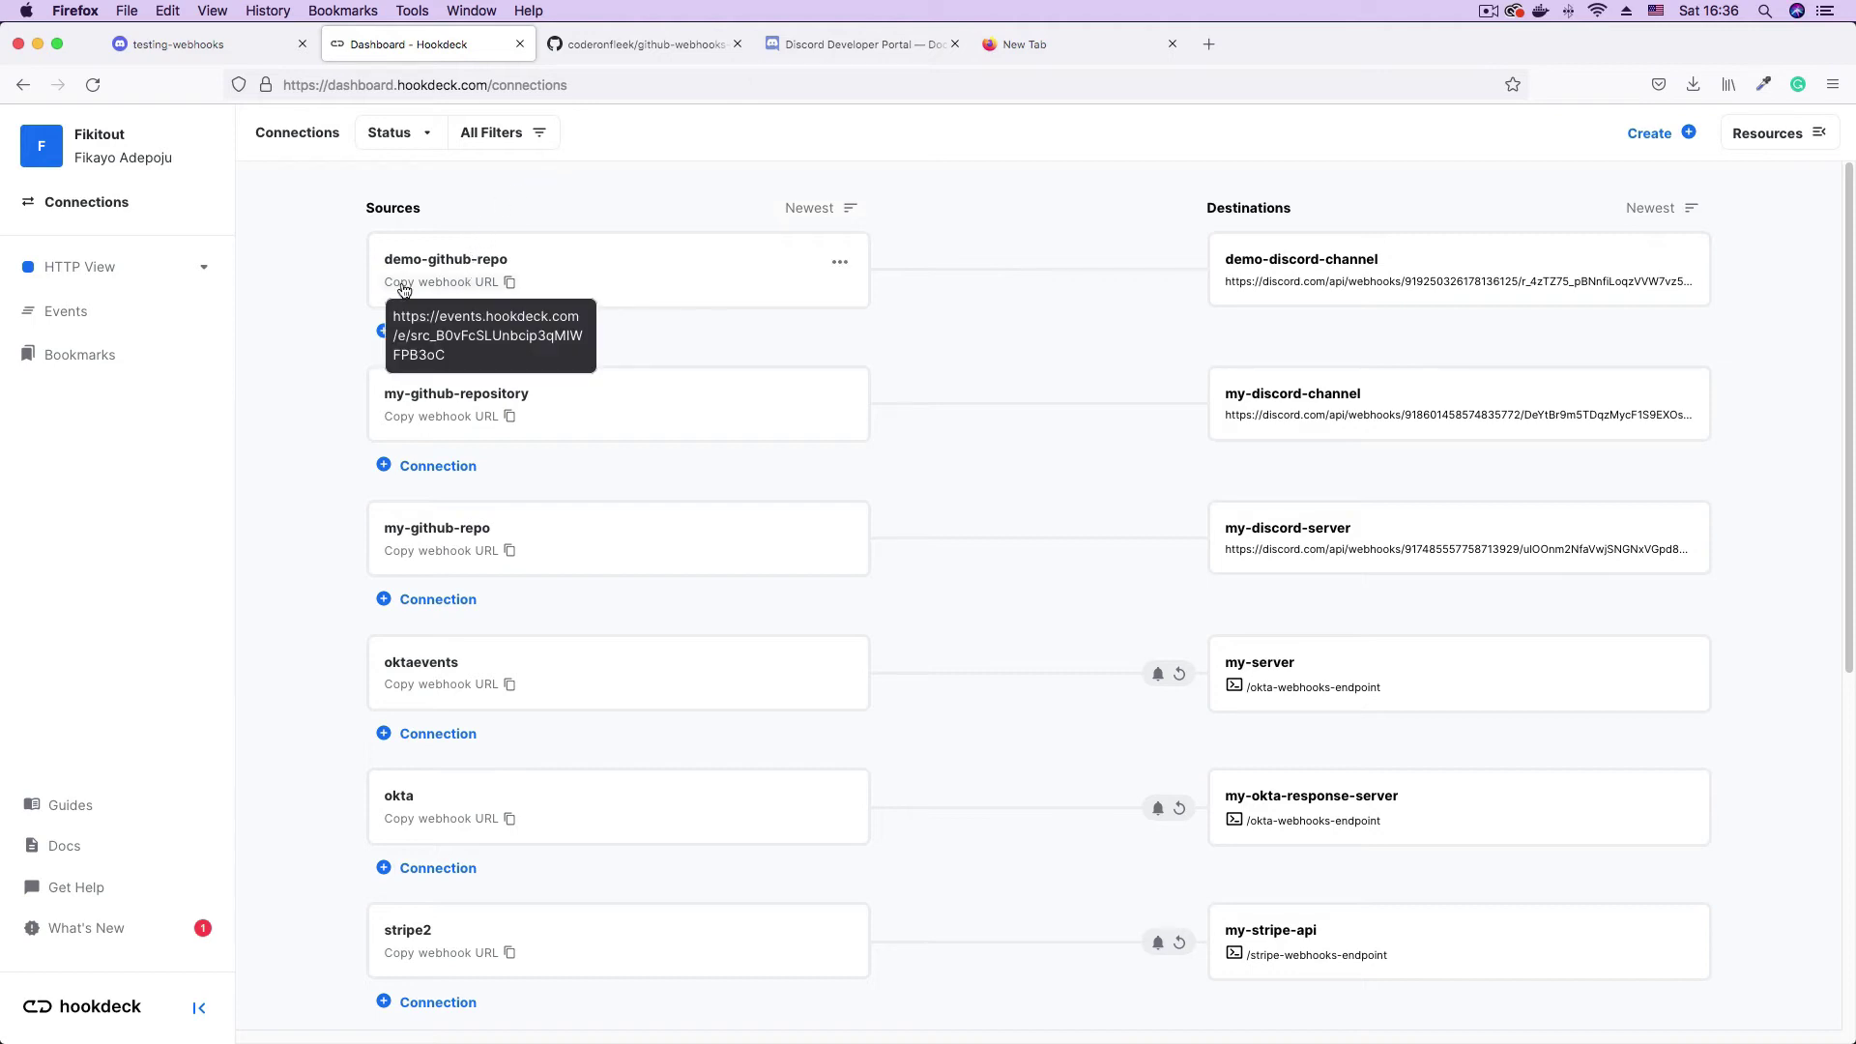
# - Copy the demo-github-repo source URL into a new Firefox tab, then return to the notes
pyautogui.click(486, 283)
pyautogui.click(1138, 58)
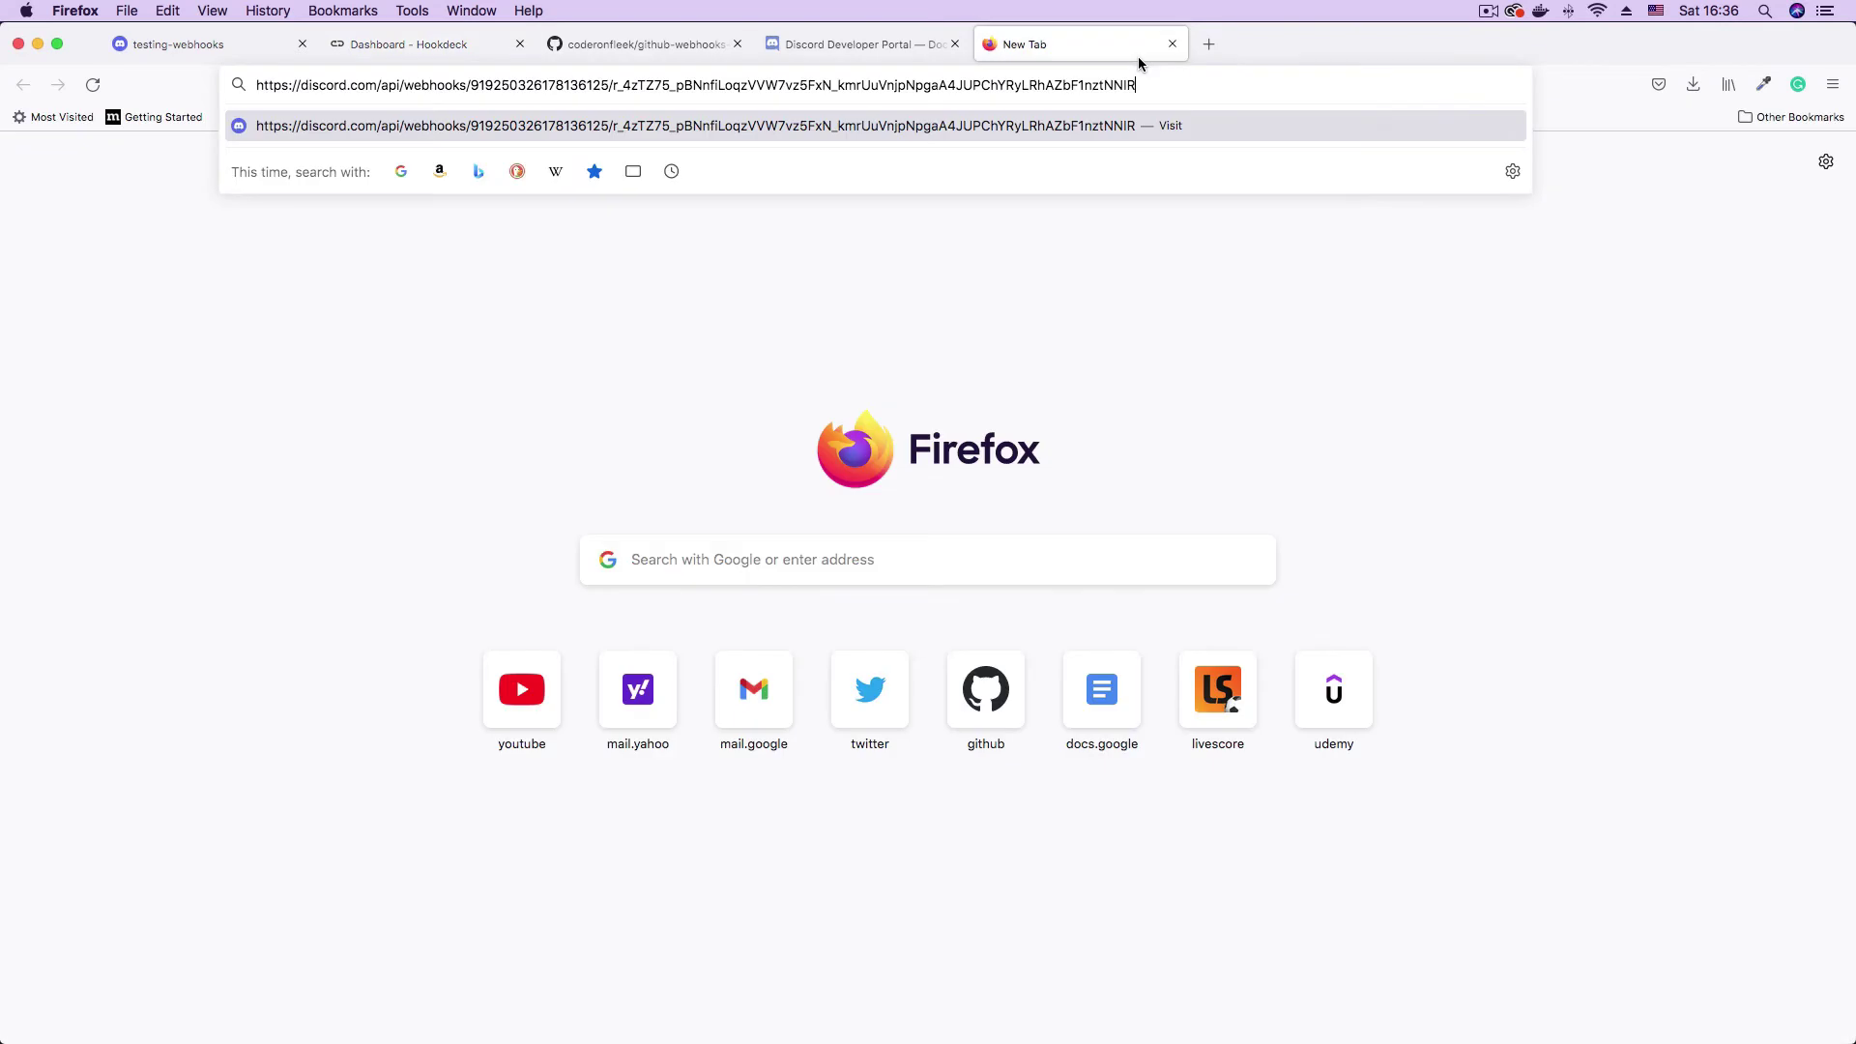
pyautogui.click(1210, 45)
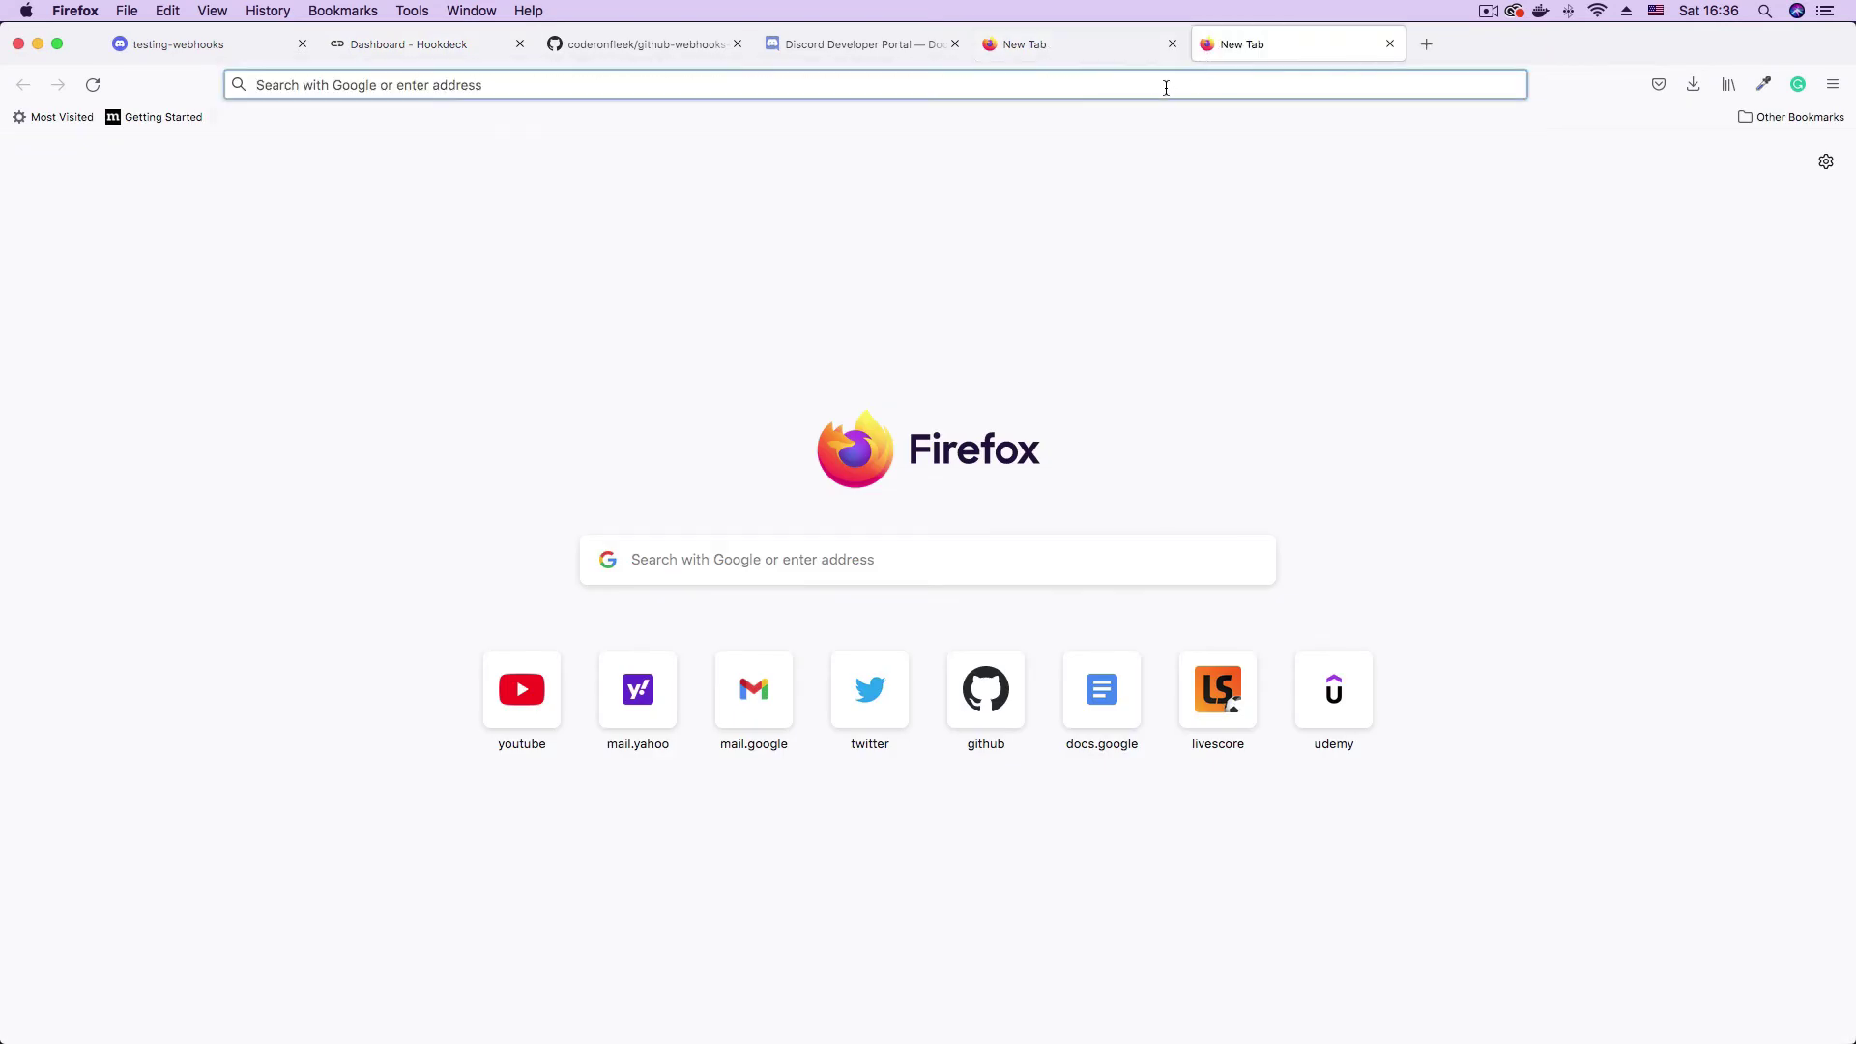
pyautogui.press('super+v')
pyautogui.click(1650, 360)
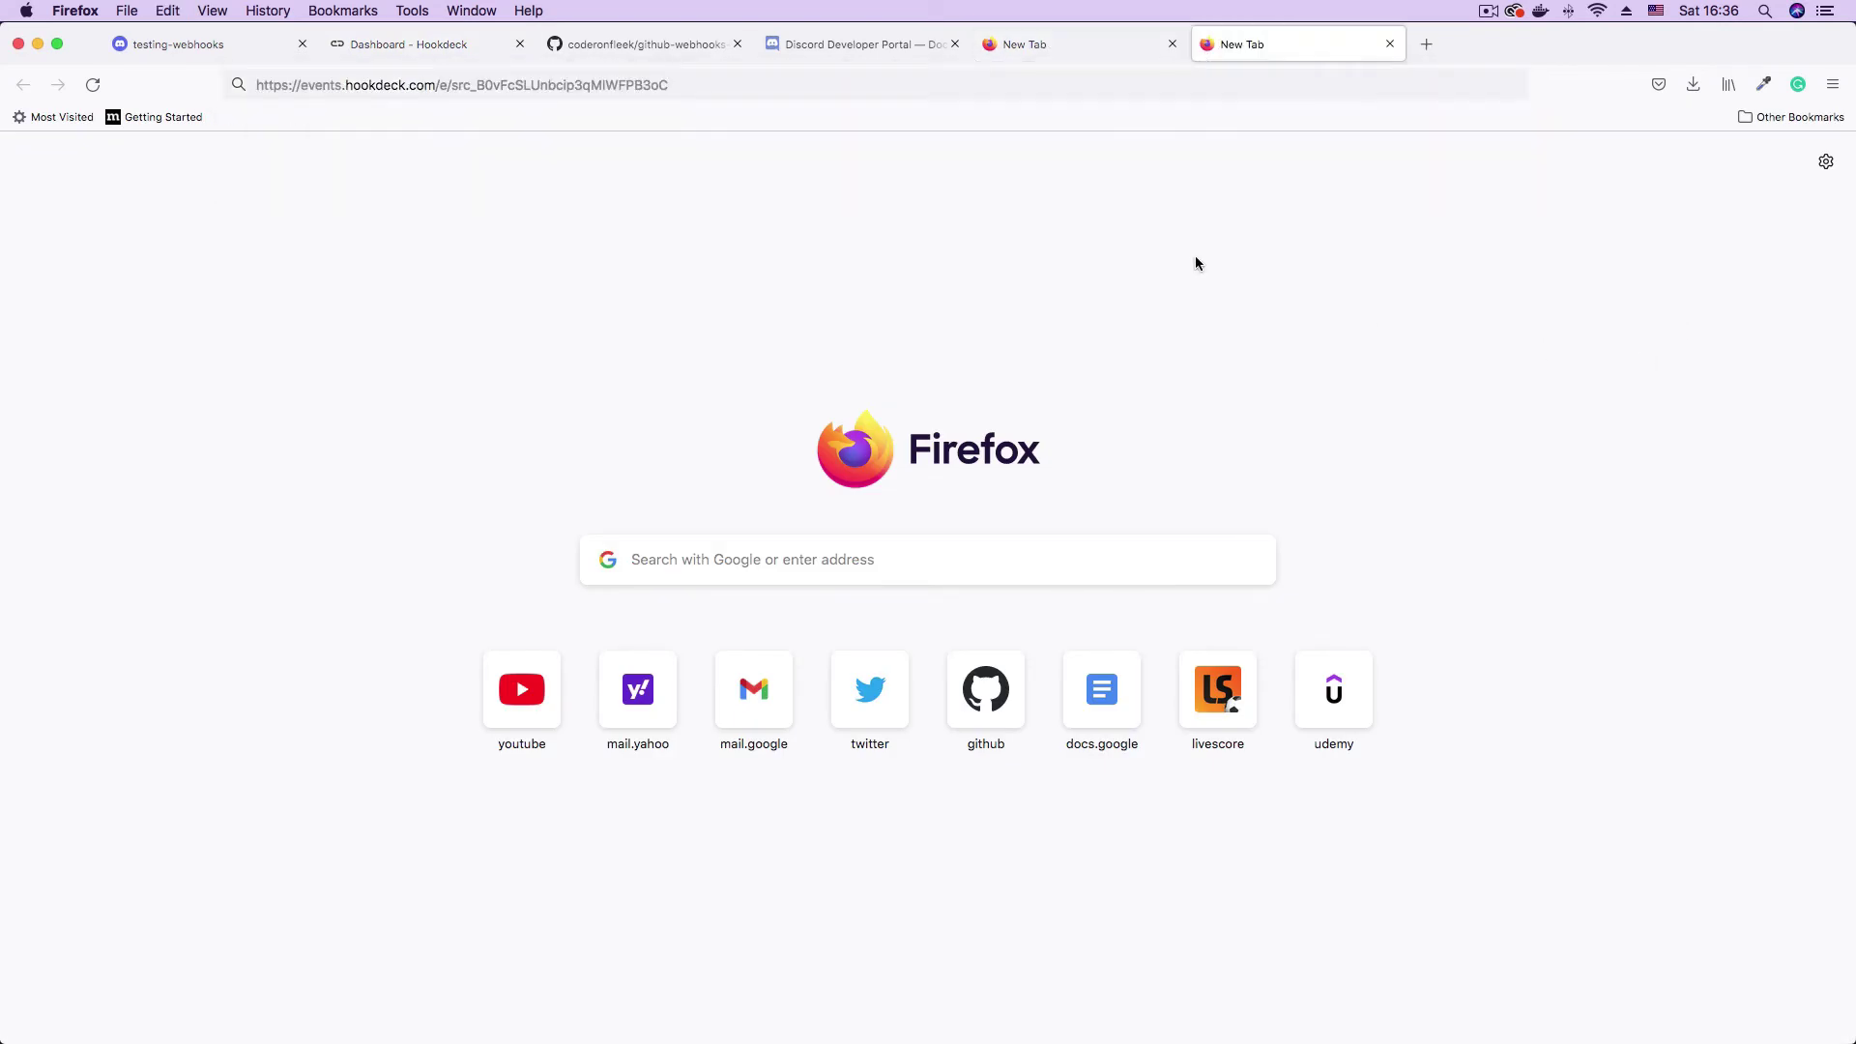
pyautogui.click(681, 84)
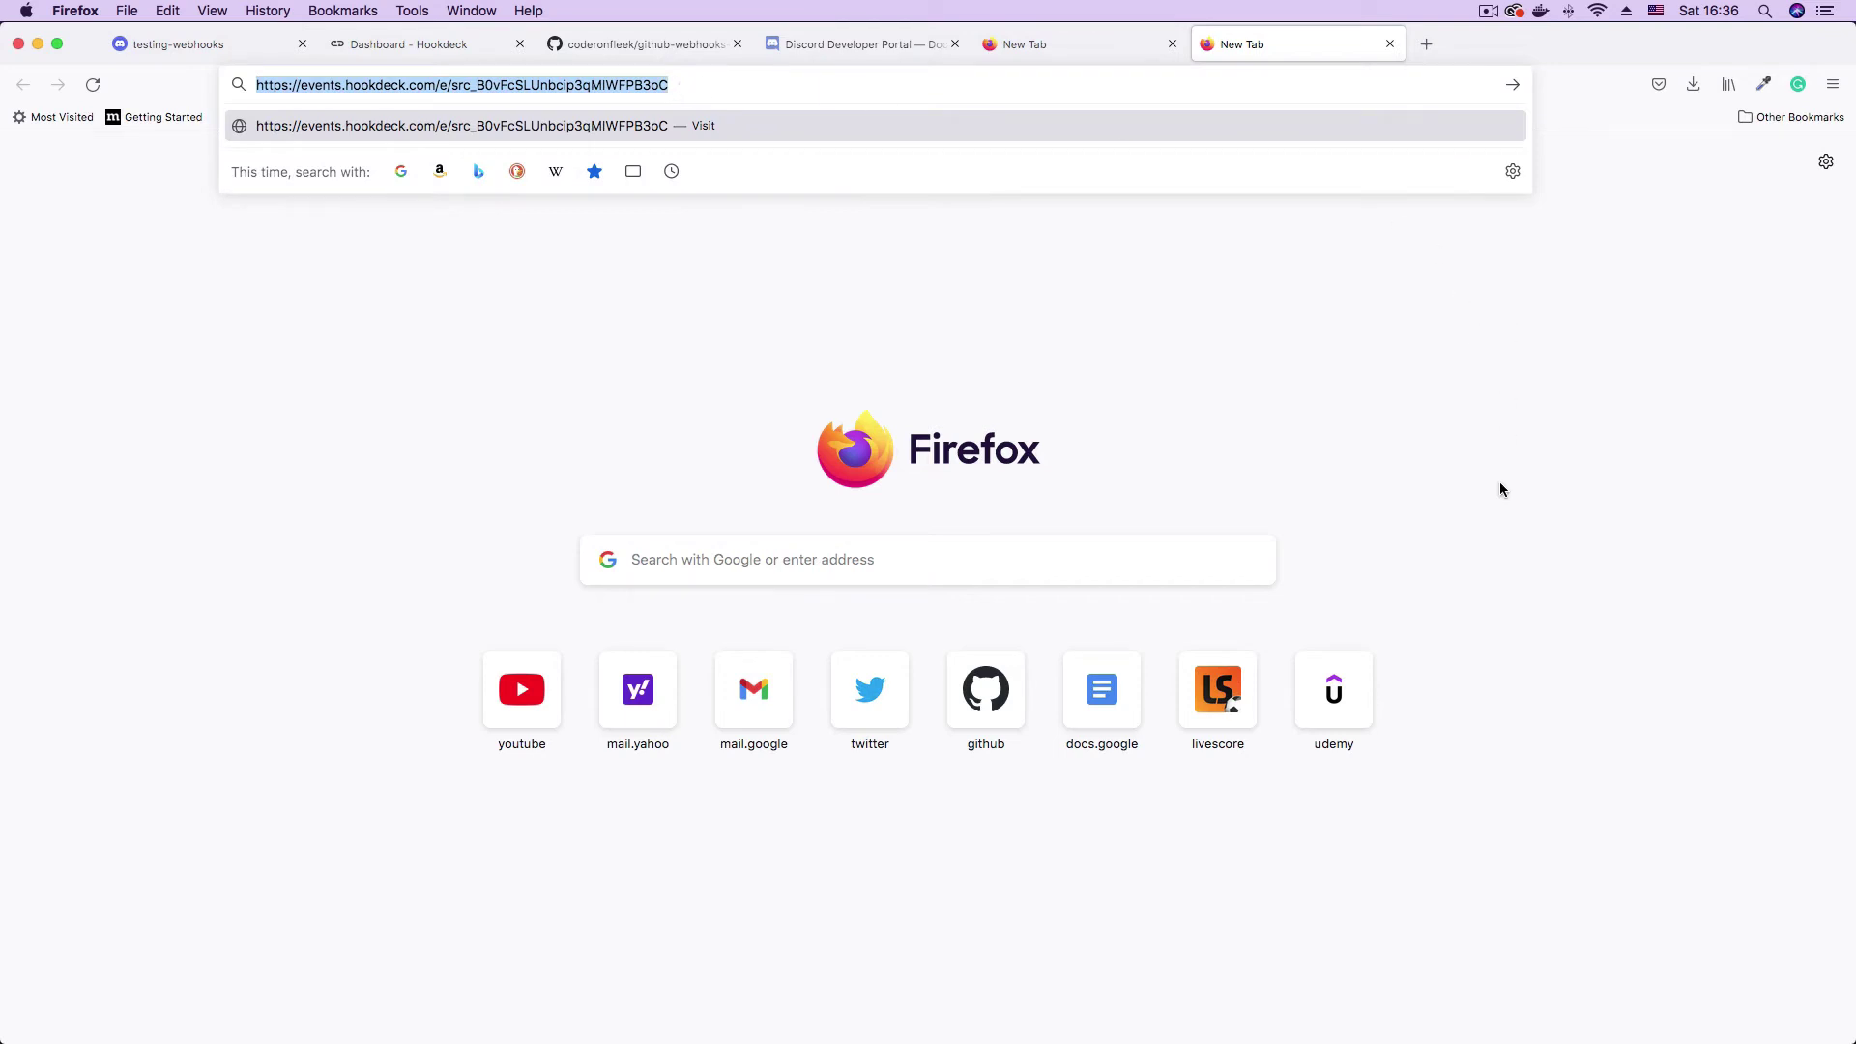
pyautogui.click(1501, 382)
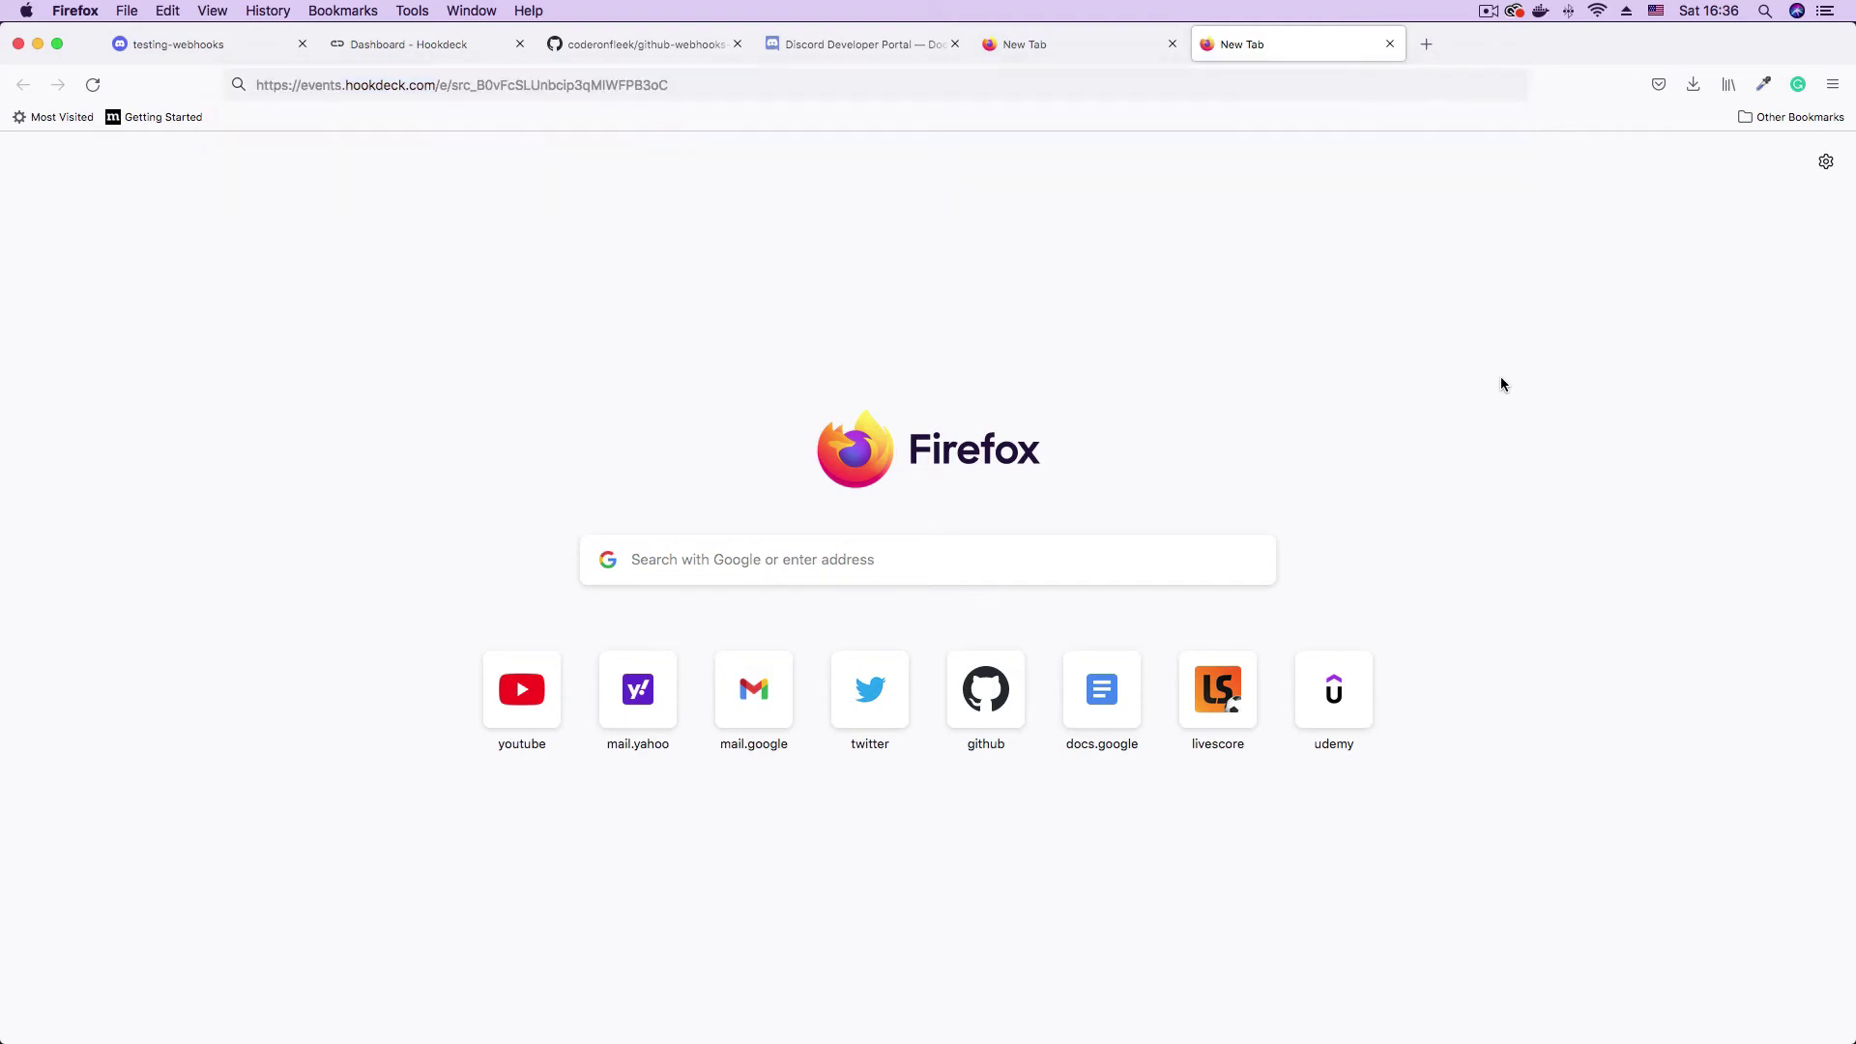
pyautogui.click(1435, 1007)
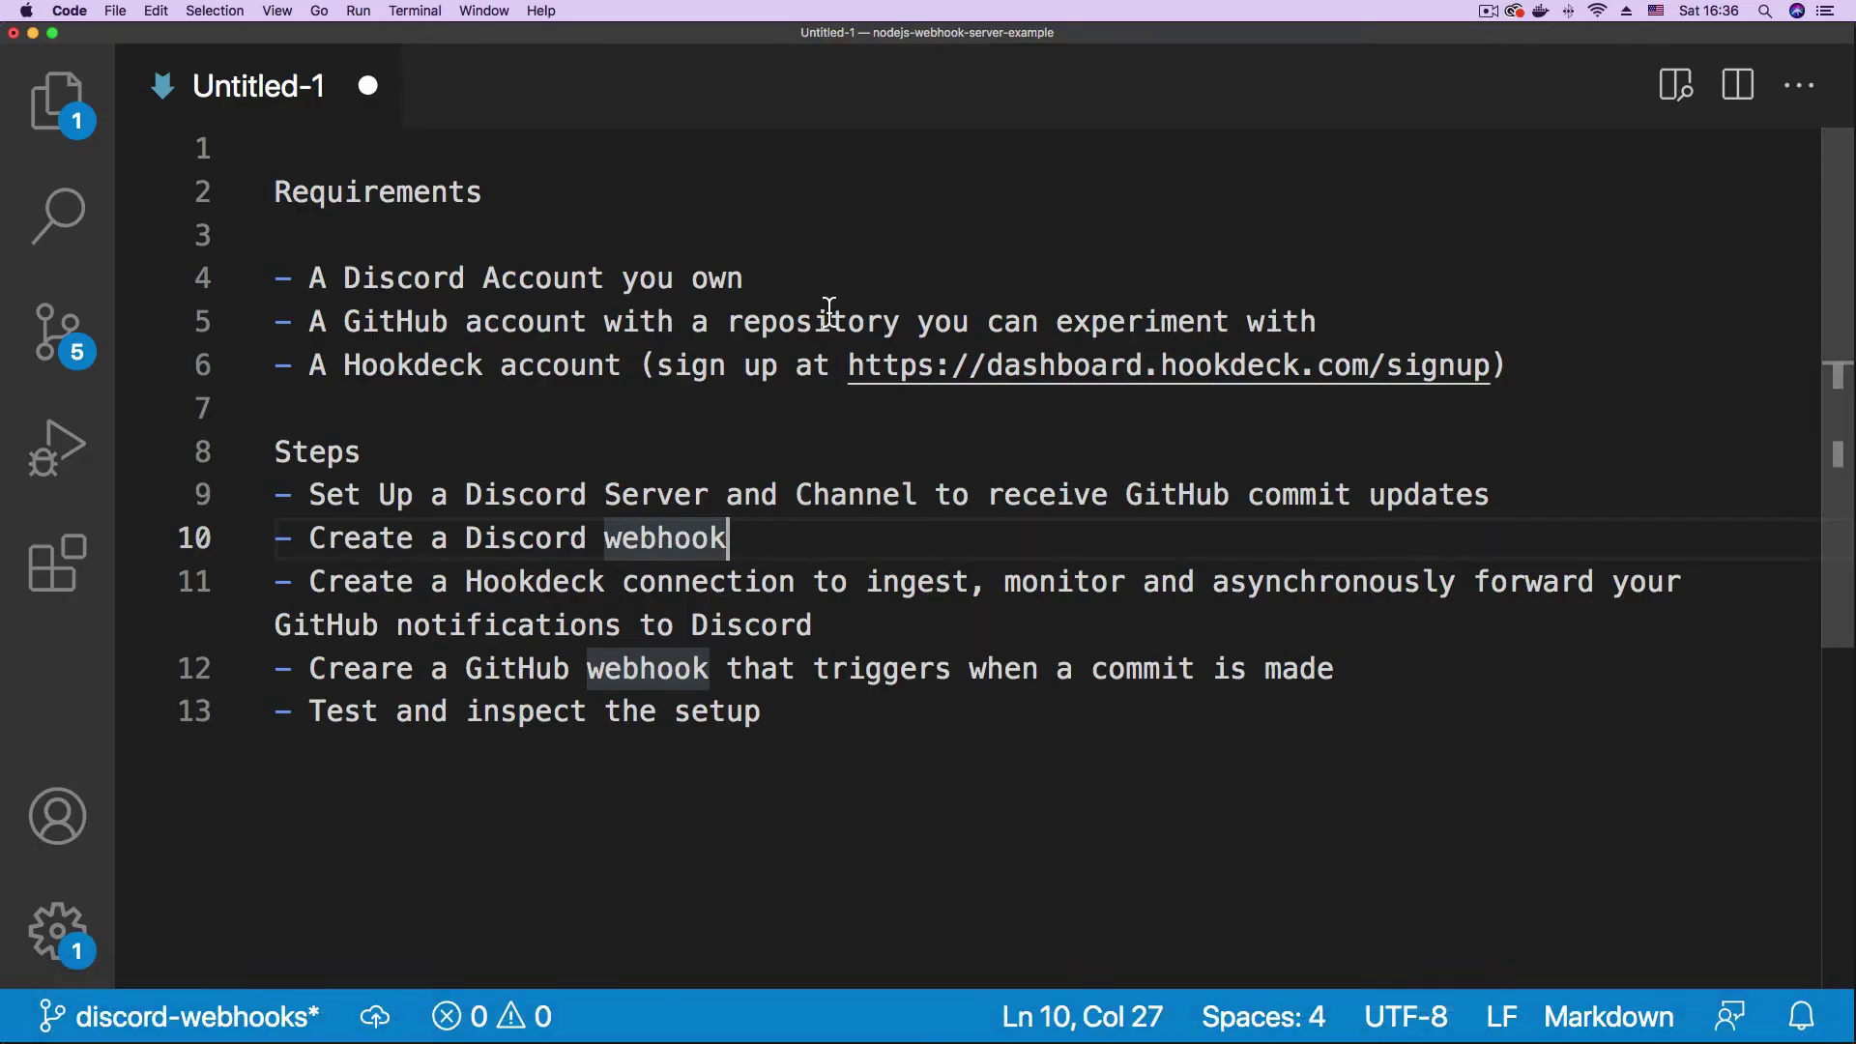
# - Correct 'Creare' to 'Create' in the GitHub webhook step on line 12, then return to Firefox
pyautogui.moveTo(326, 583); pyautogui.dragTo(866, 627)
pyautogui.click(950, 590)
pyautogui.click(398, 669)
pyautogui.press('BackSpace')
pyautogui.write('t')
pyautogui.click(658, 614)
pyautogui.moveTo(309, 669); pyautogui.dragTo(778, 669)
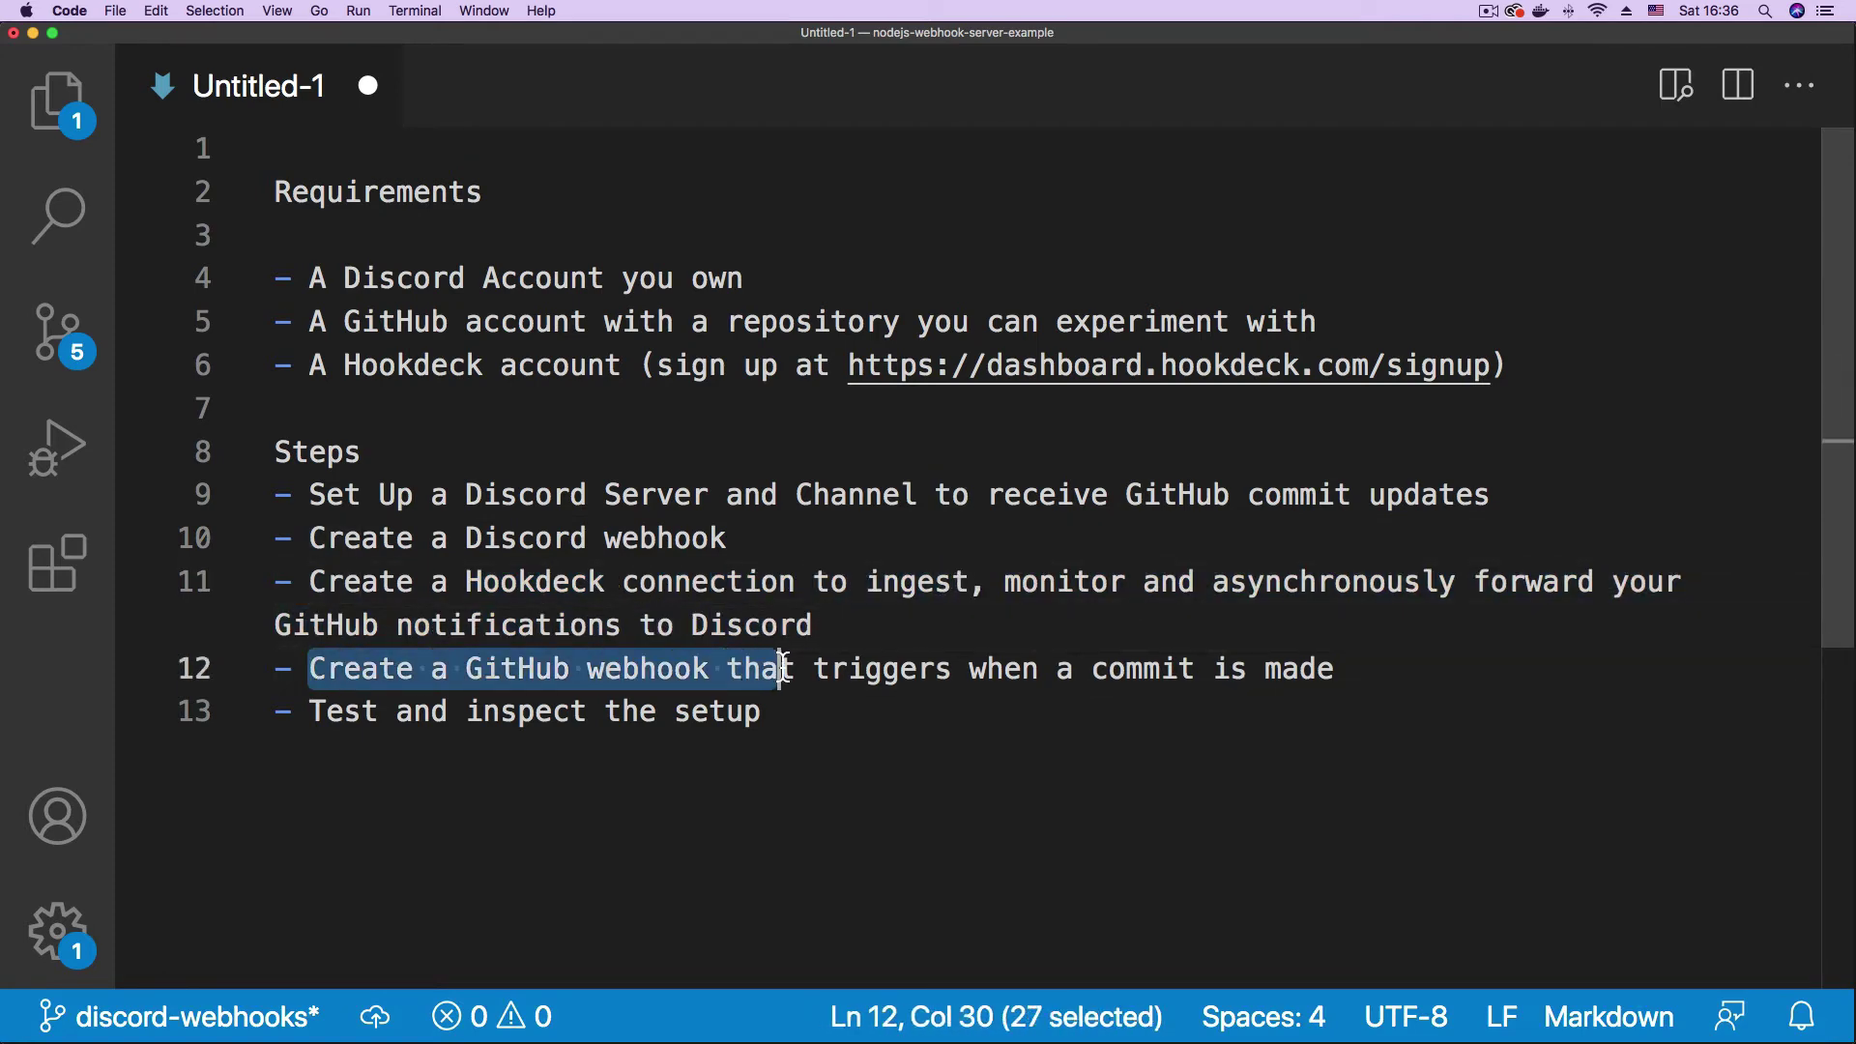
pyautogui.click(1339, 669)
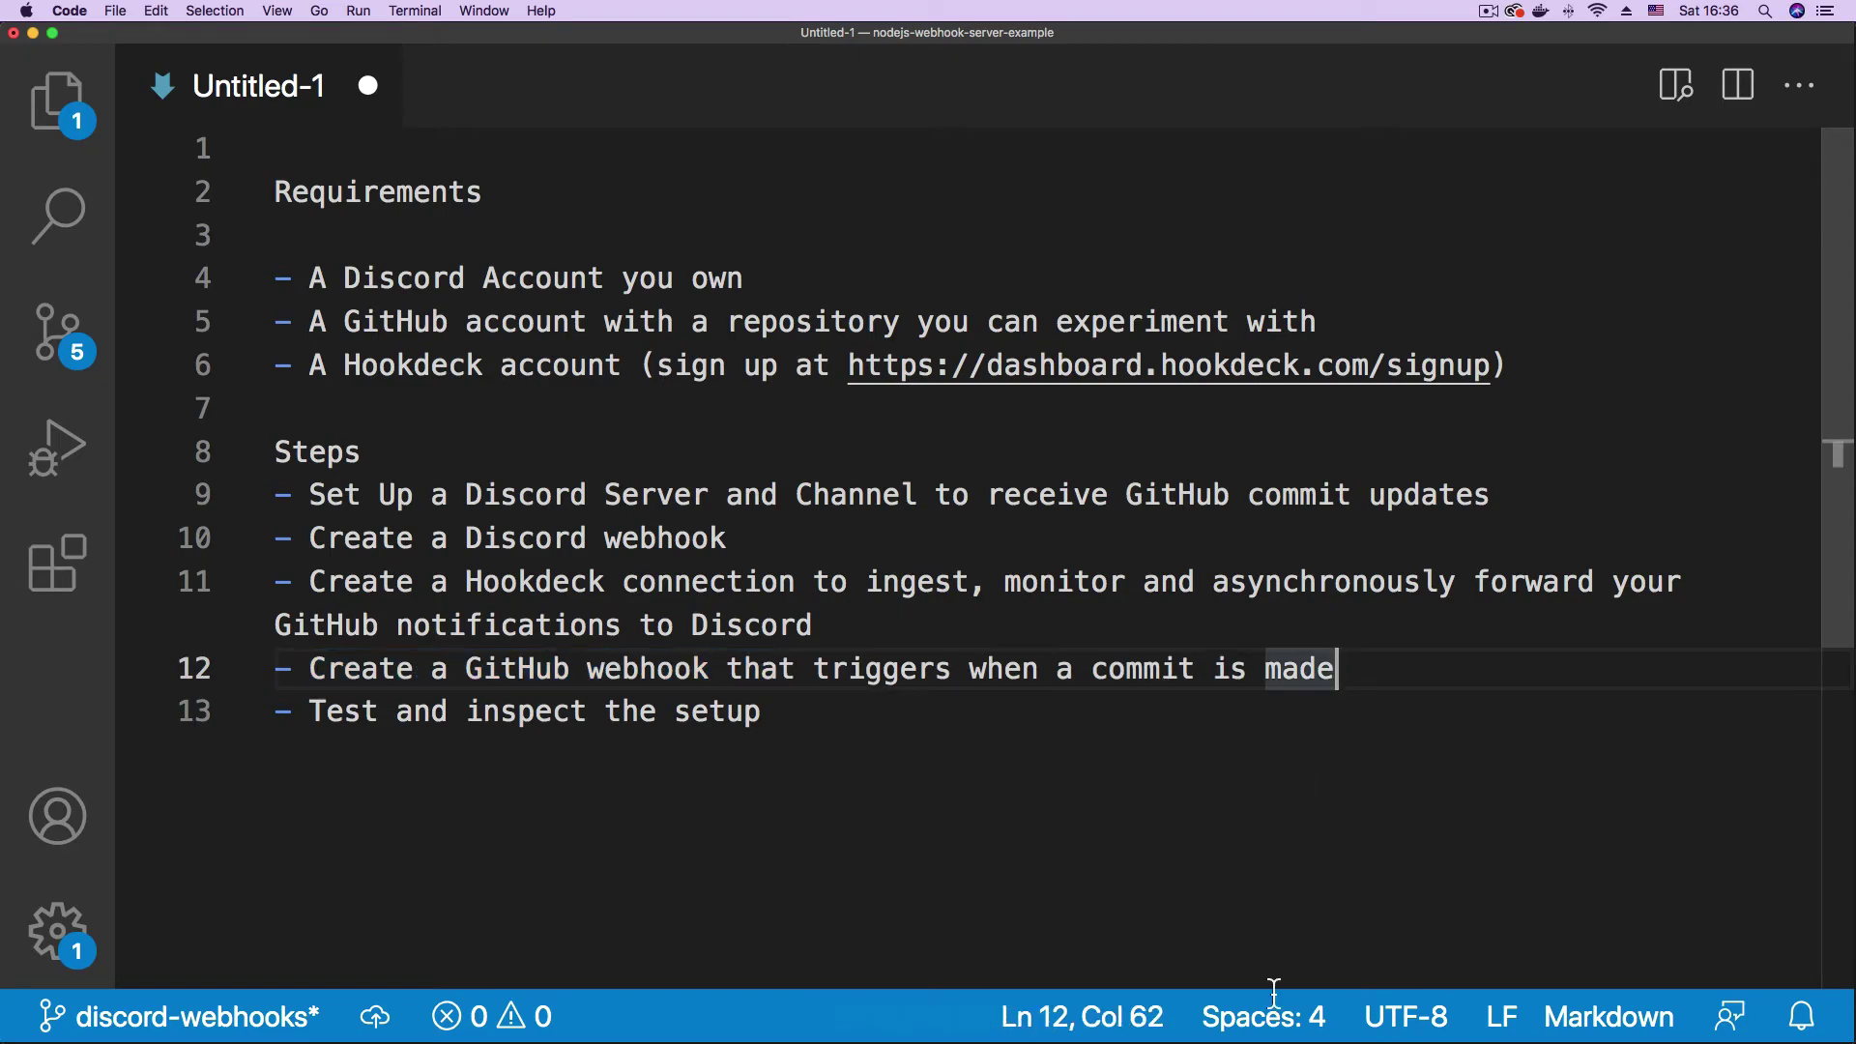
pyautogui.click(1260, 1031)
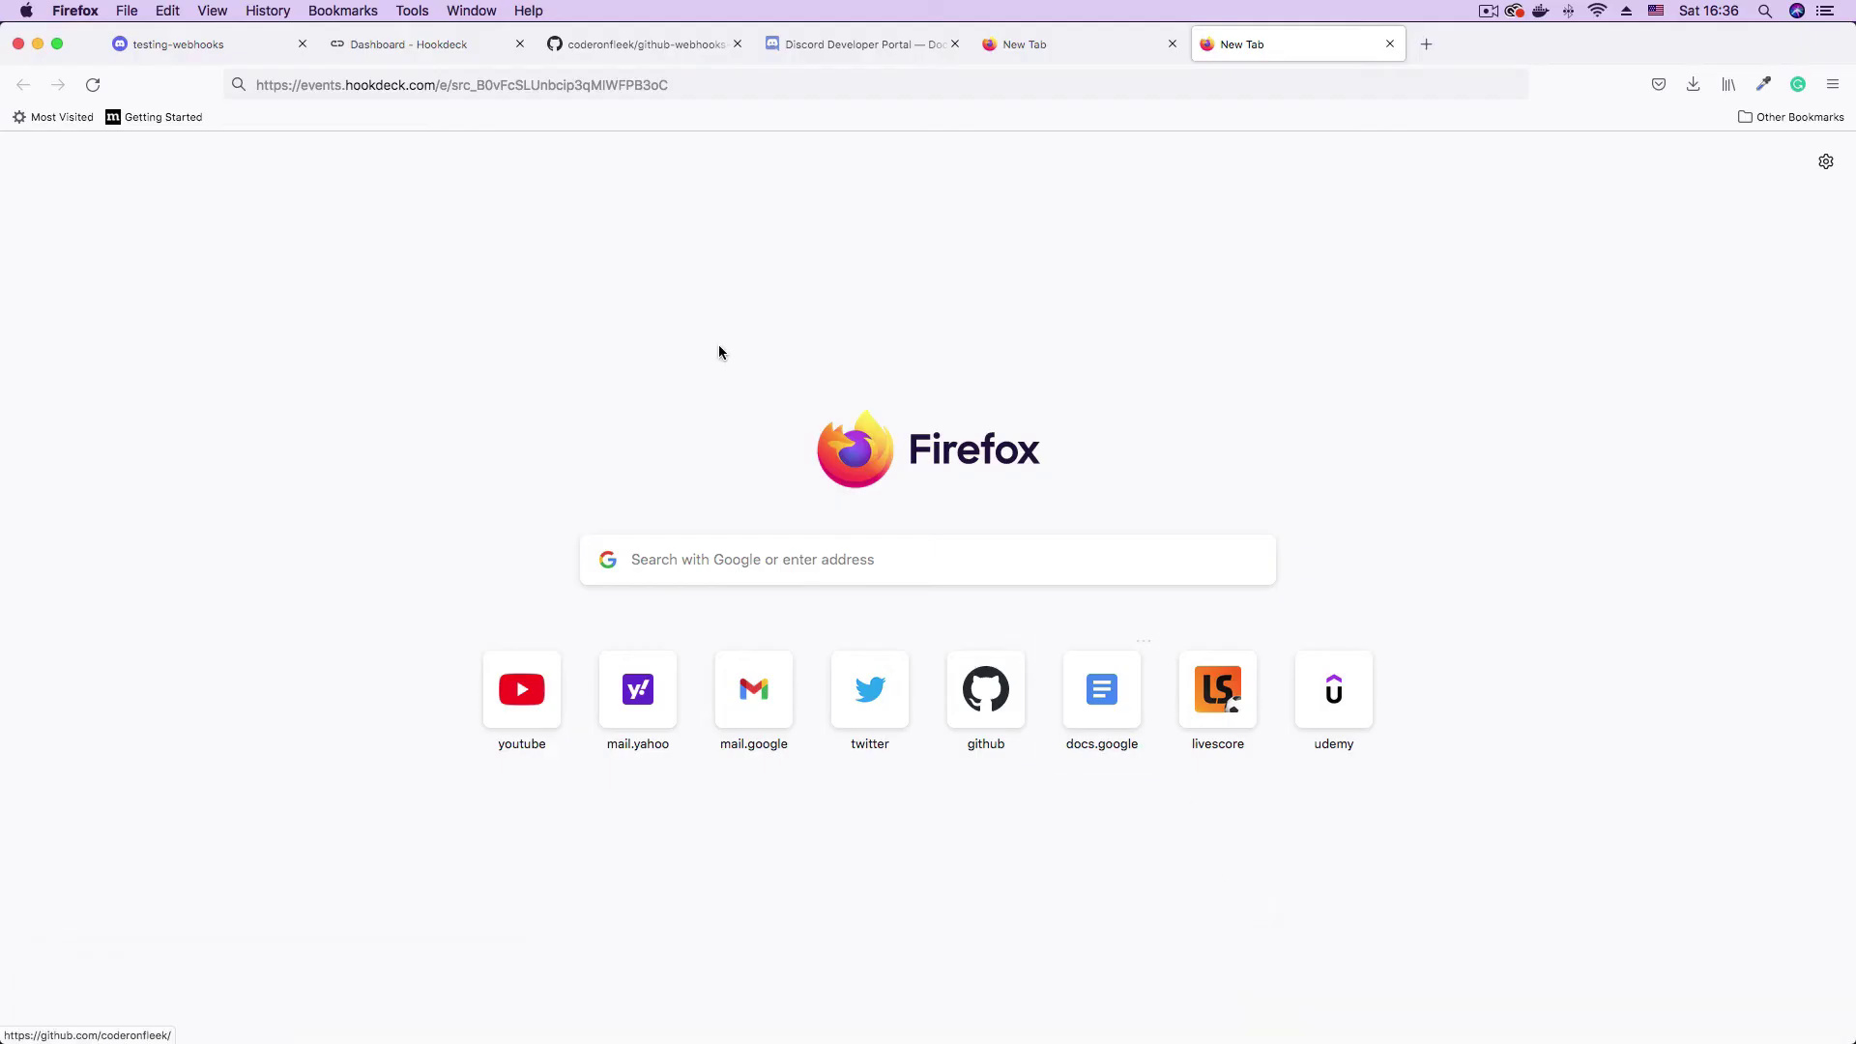
# - Start a new webhook from the github-webhooks-practise repository's Settings > Webhooks page
pyautogui.click(643, 44)
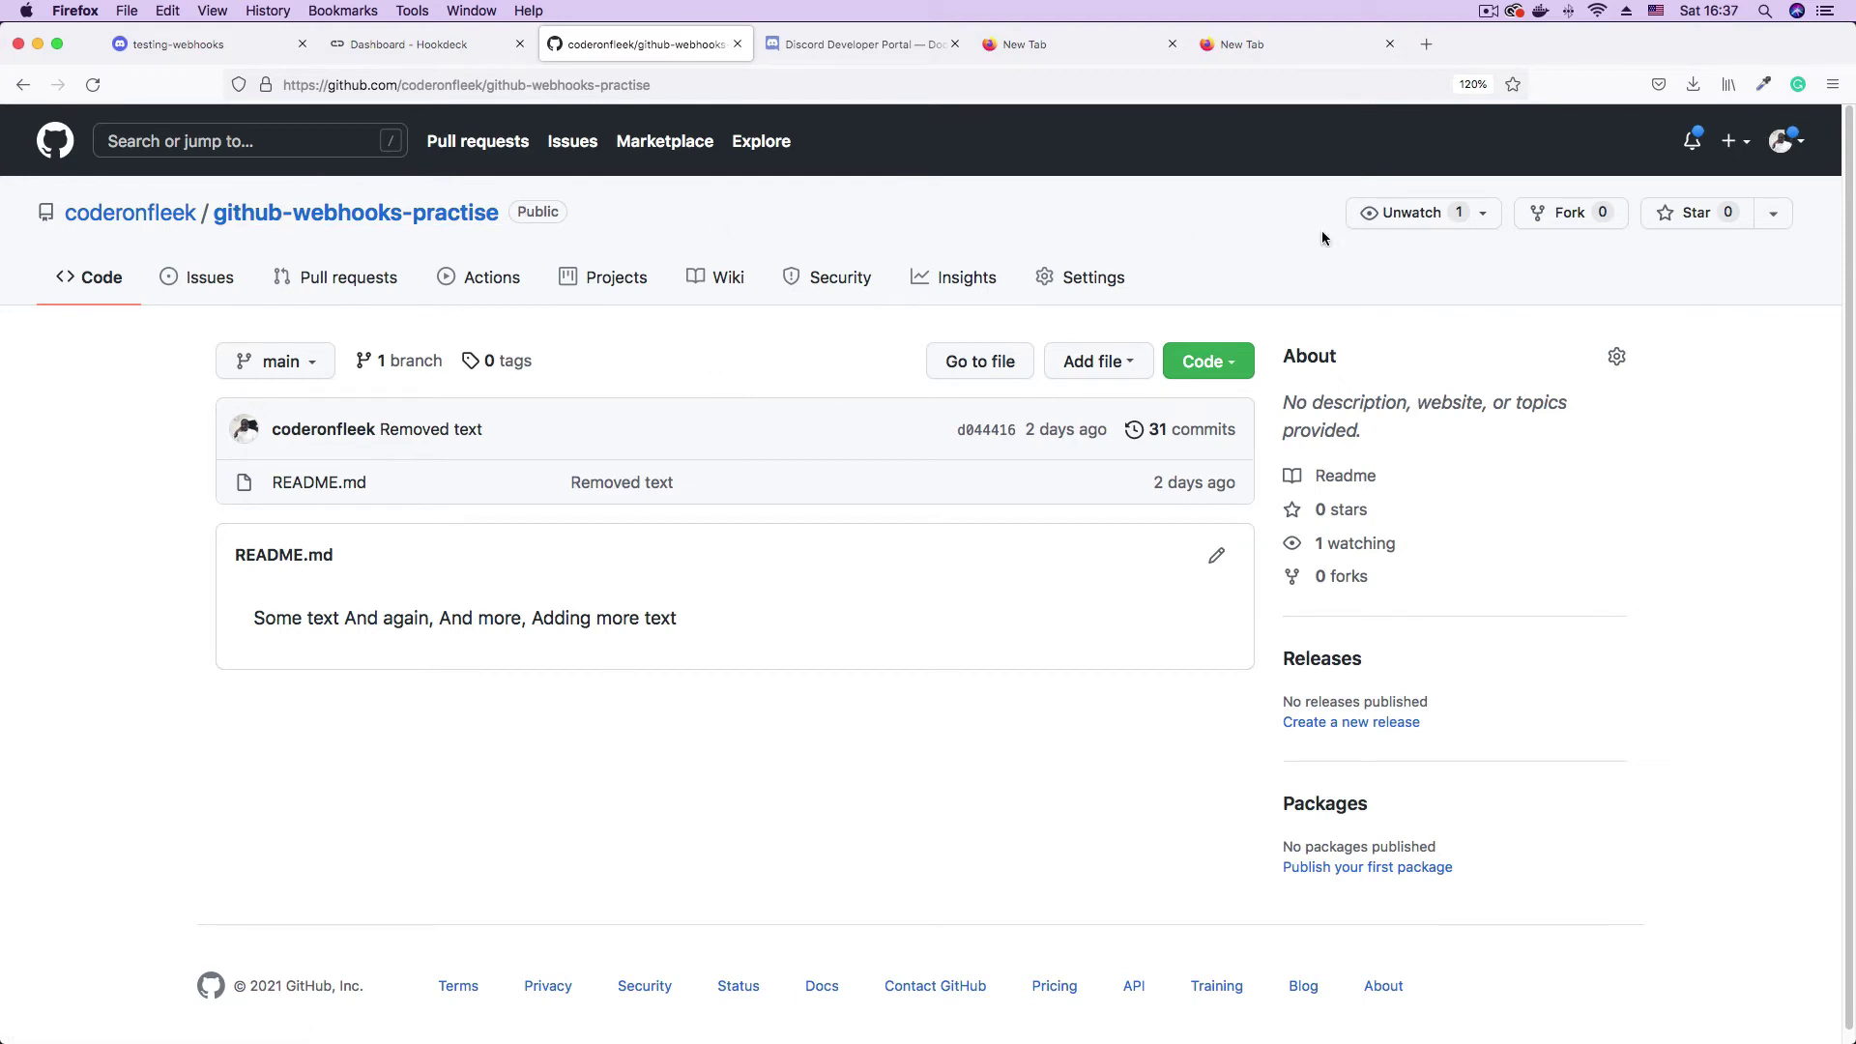
pyautogui.click(1089, 278)
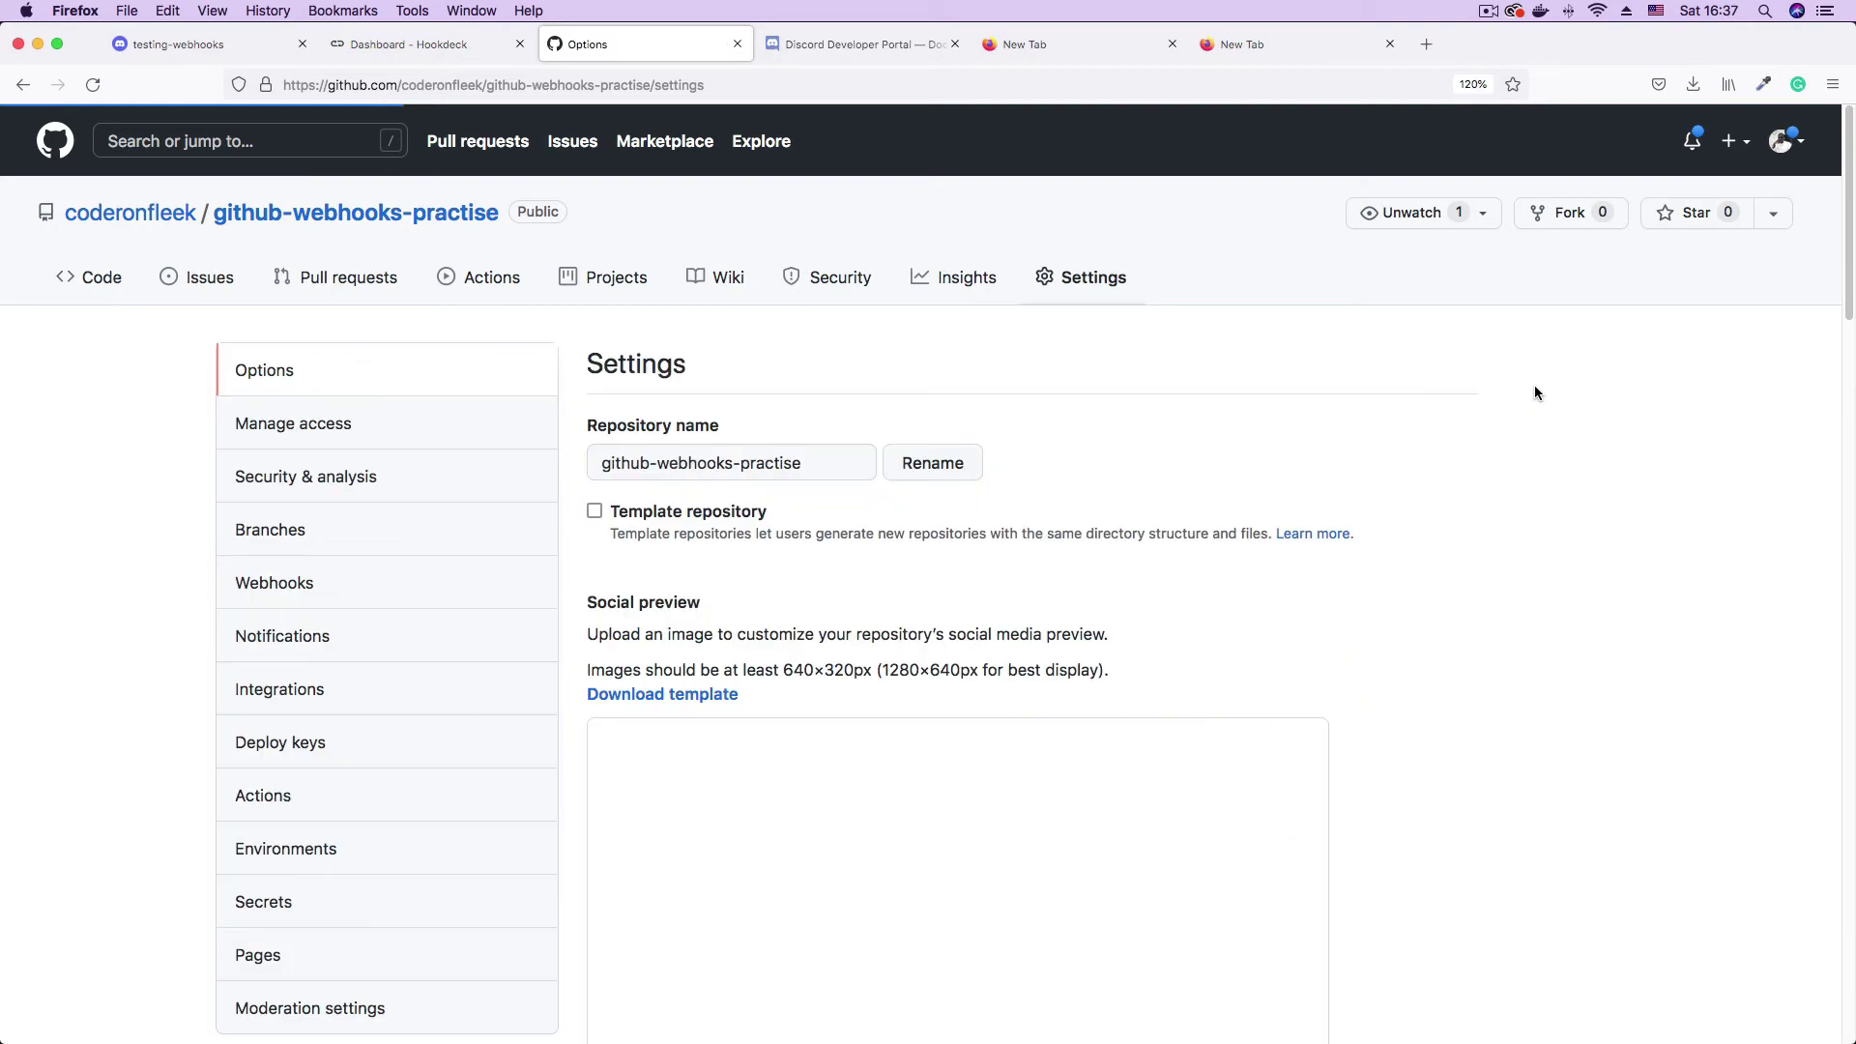
pyautogui.scroll(-3, 393, 468)
pyautogui.click(392, 468)
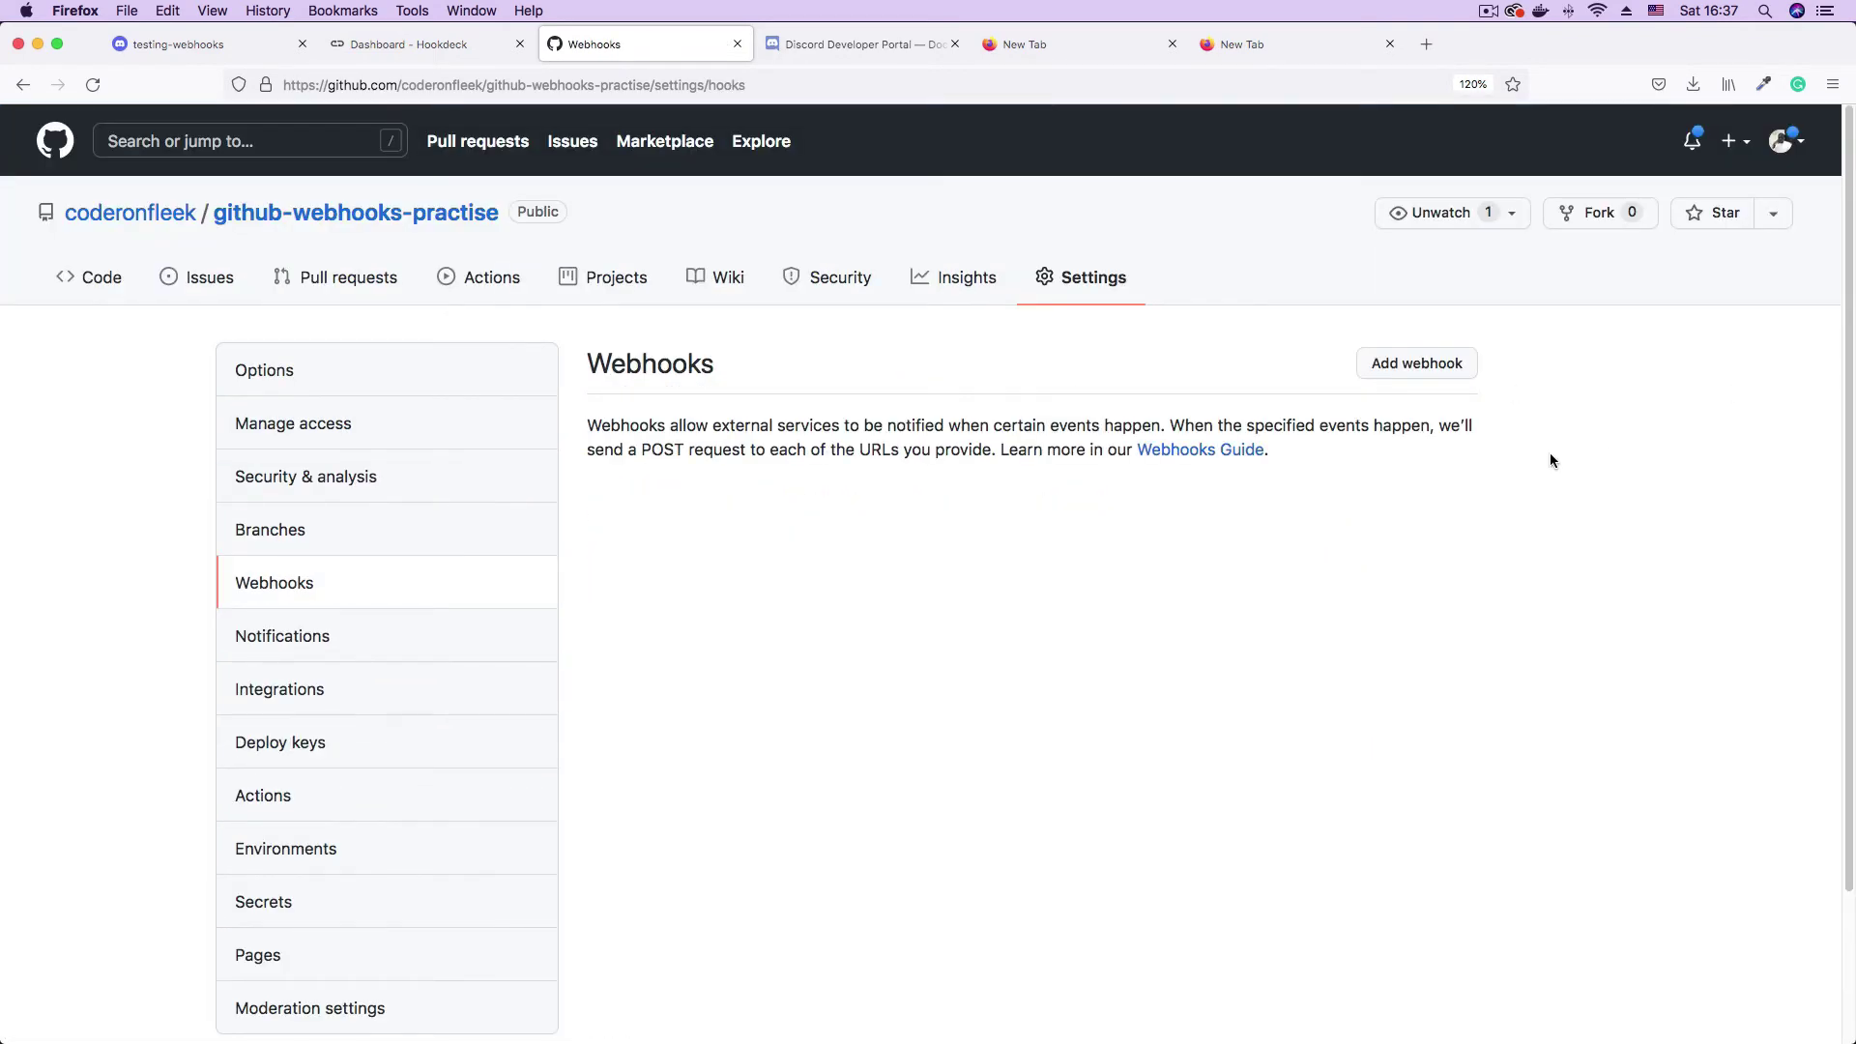
pyautogui.click(1442, 362)
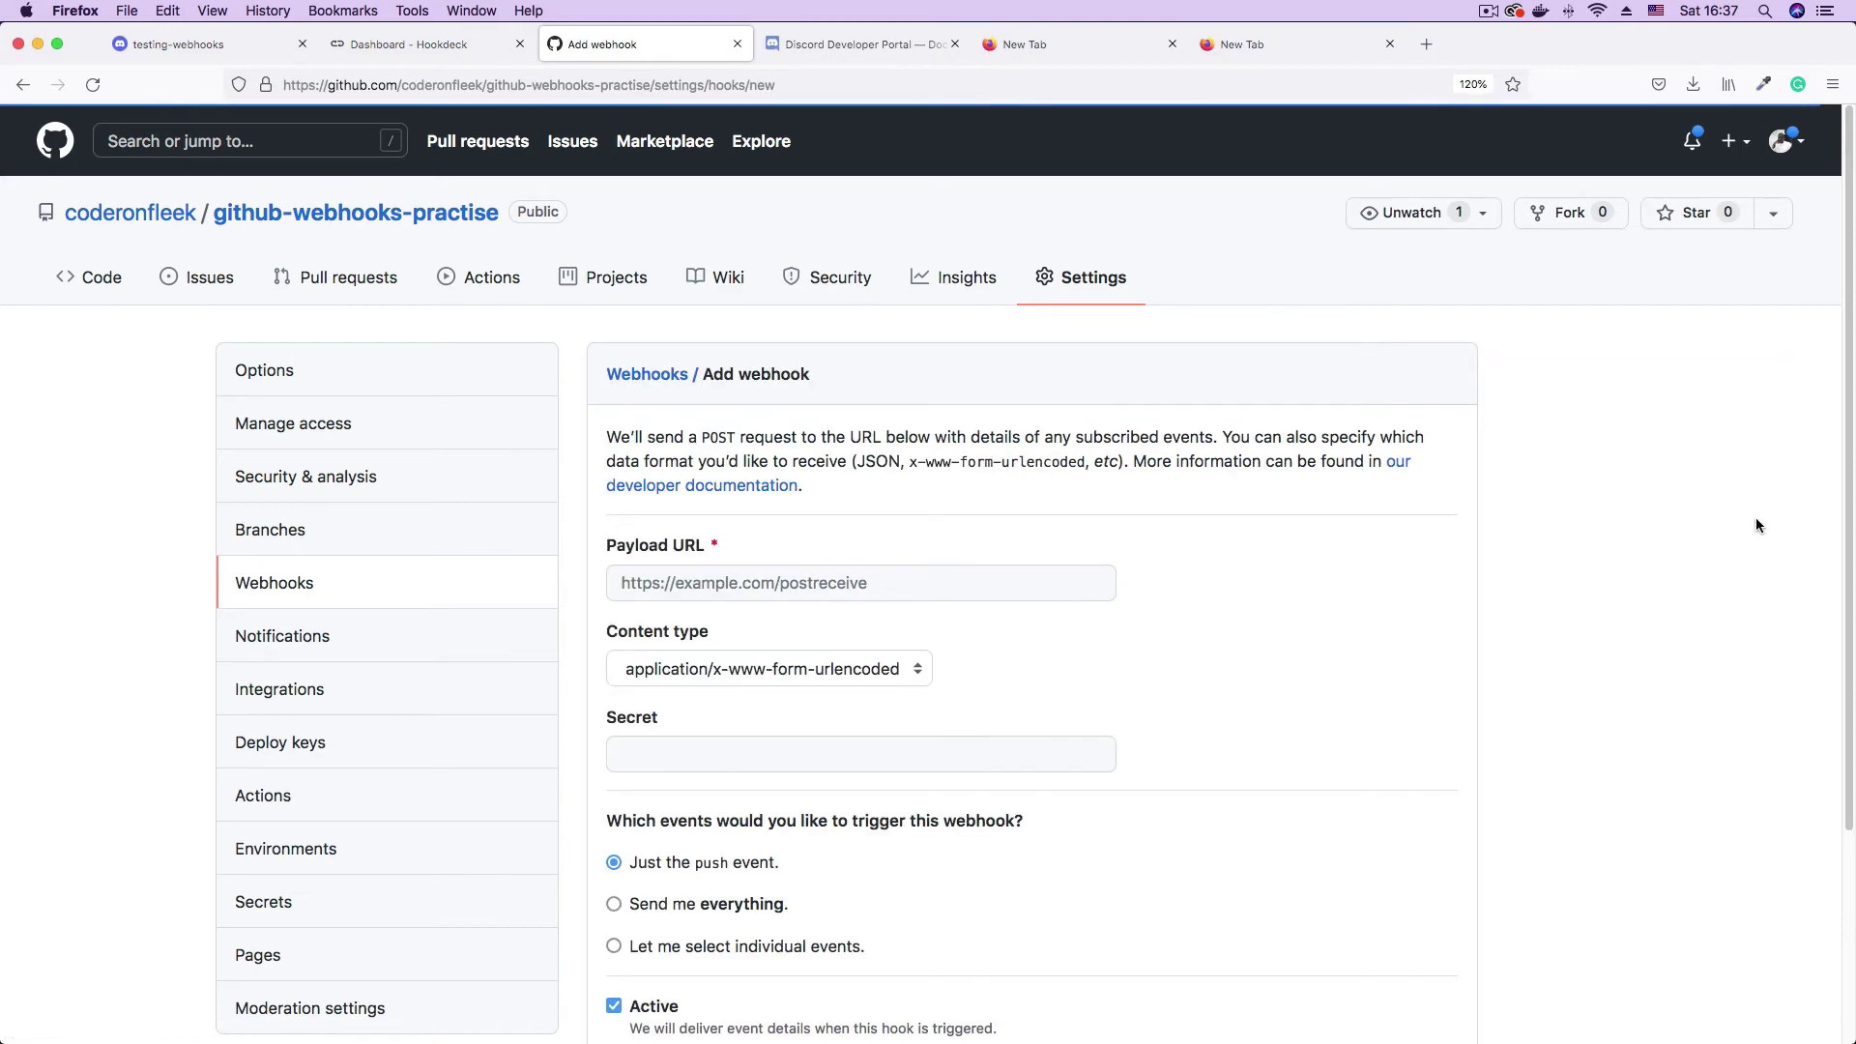
# - Set the Payload URL to the pasted Hookdeck events URL with /github appended
pyautogui.click(695, 585)
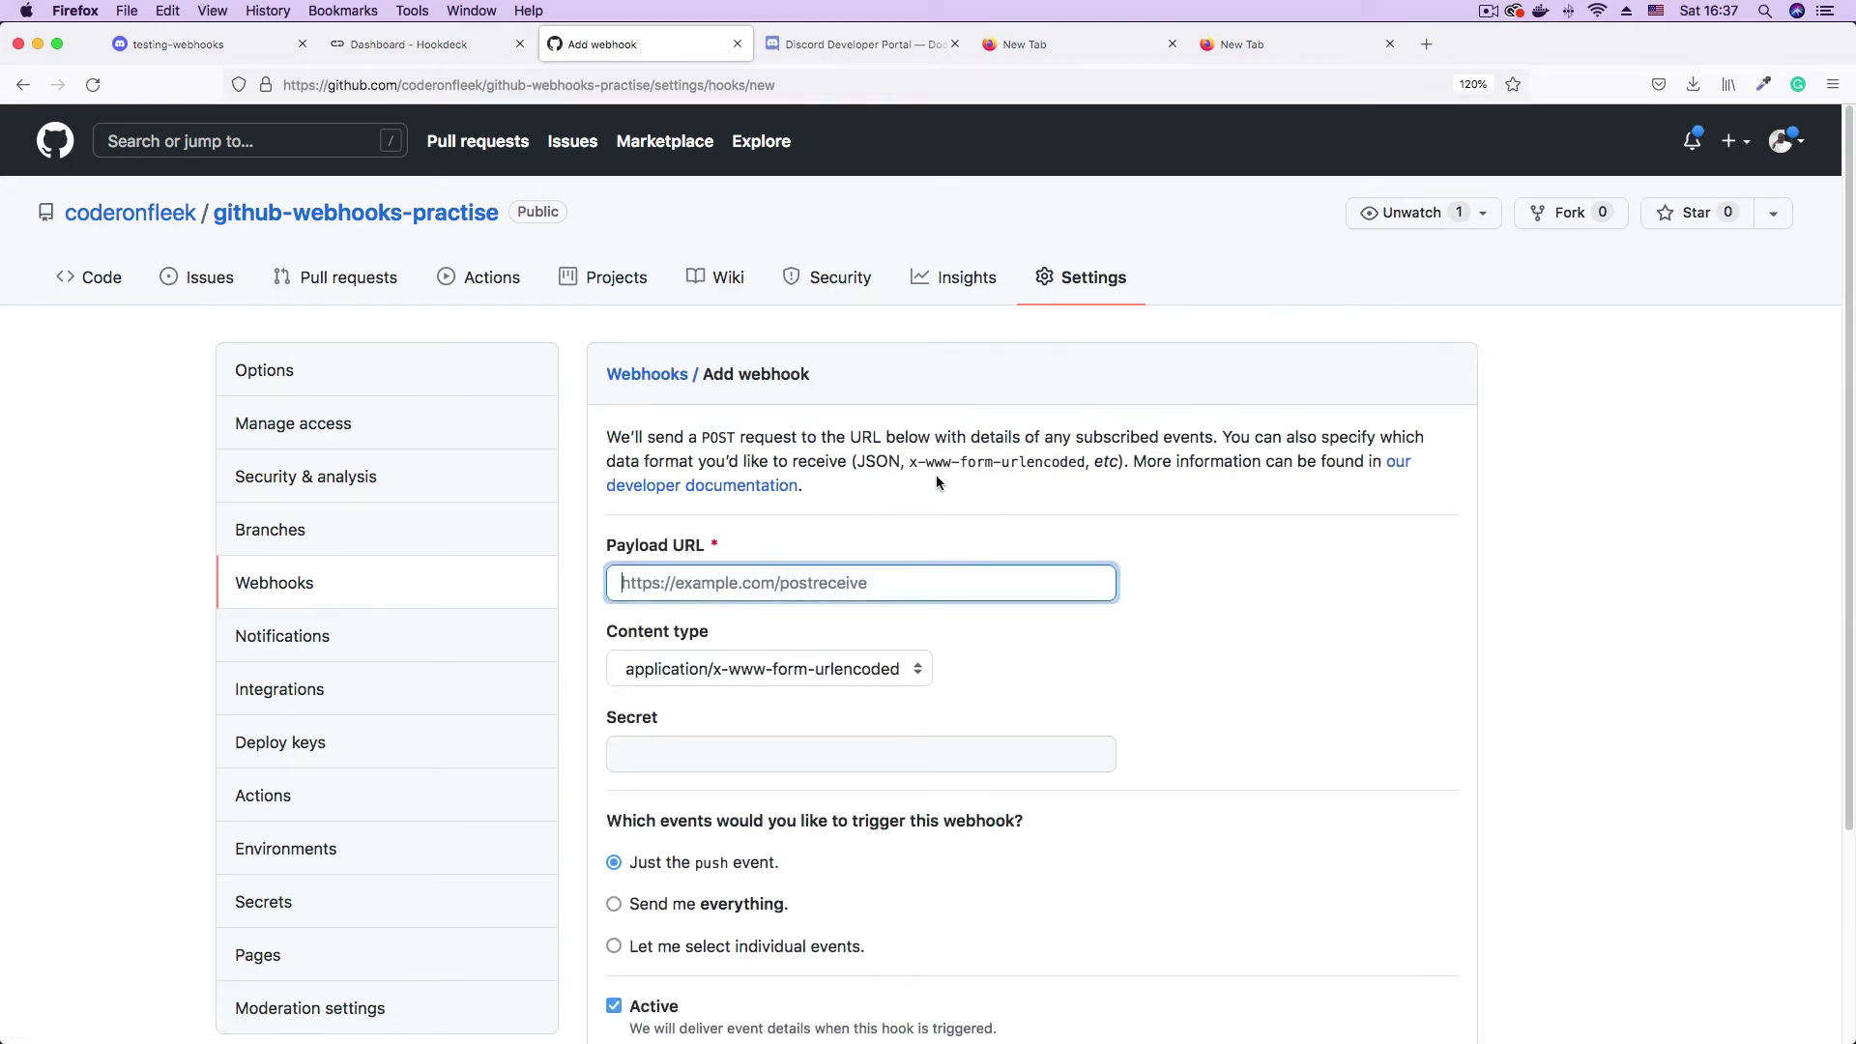
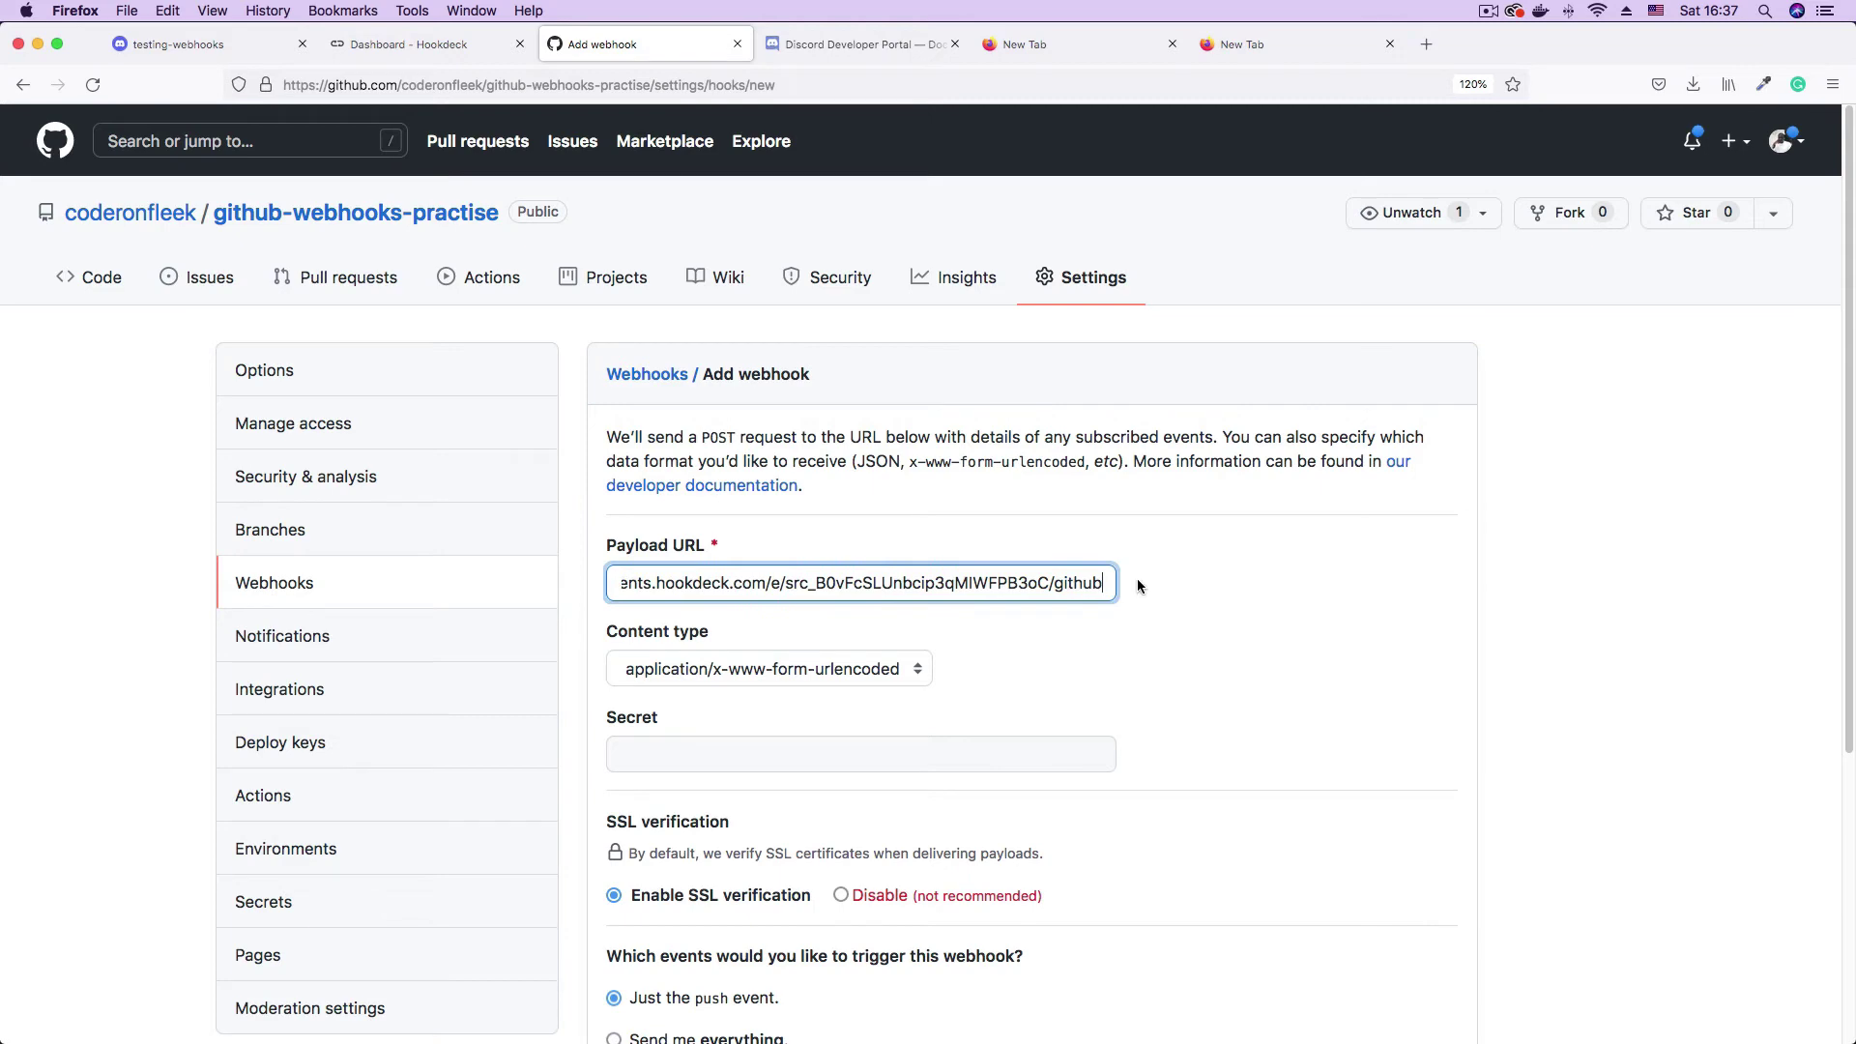
pyautogui.moveTo(1028, 583); pyautogui.dragTo(1105, 583)
pyautogui.click(1180, 584)
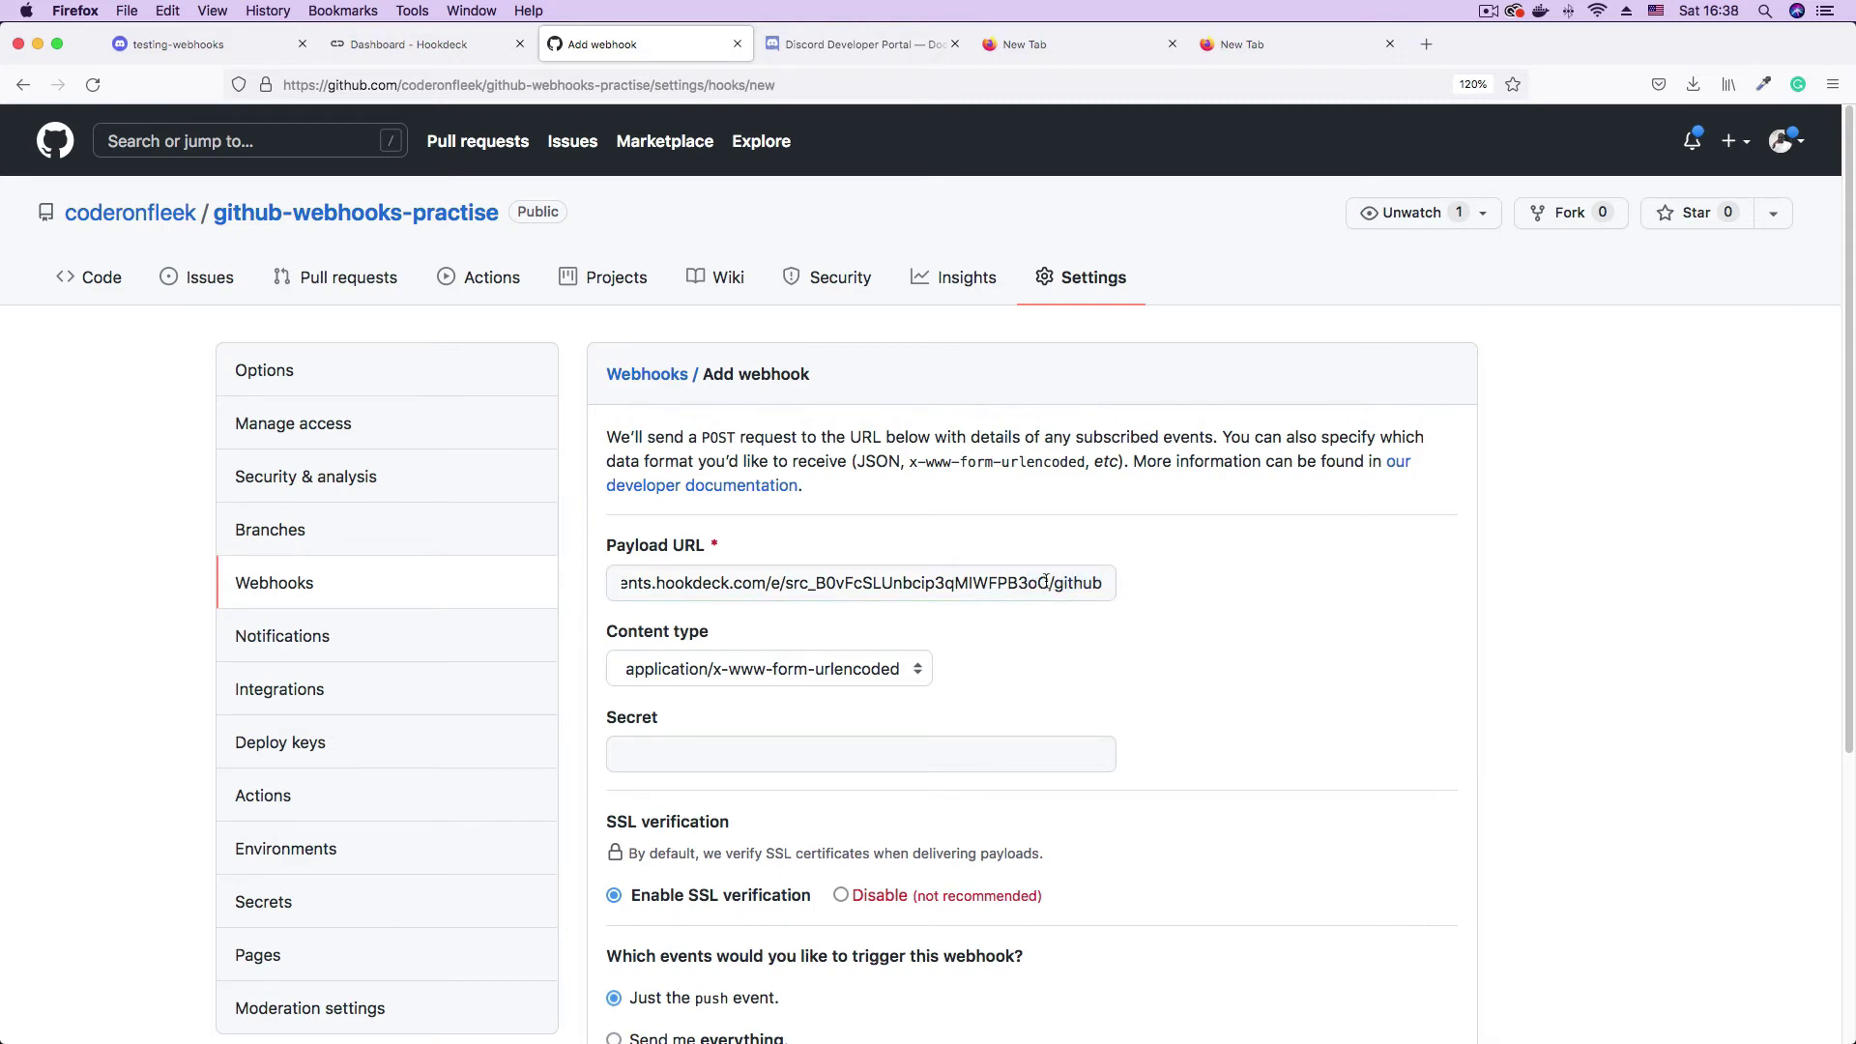
pyautogui.moveTo(1040, 584); pyautogui.dragTo(1112, 585)
pyautogui.click(1164, 580)
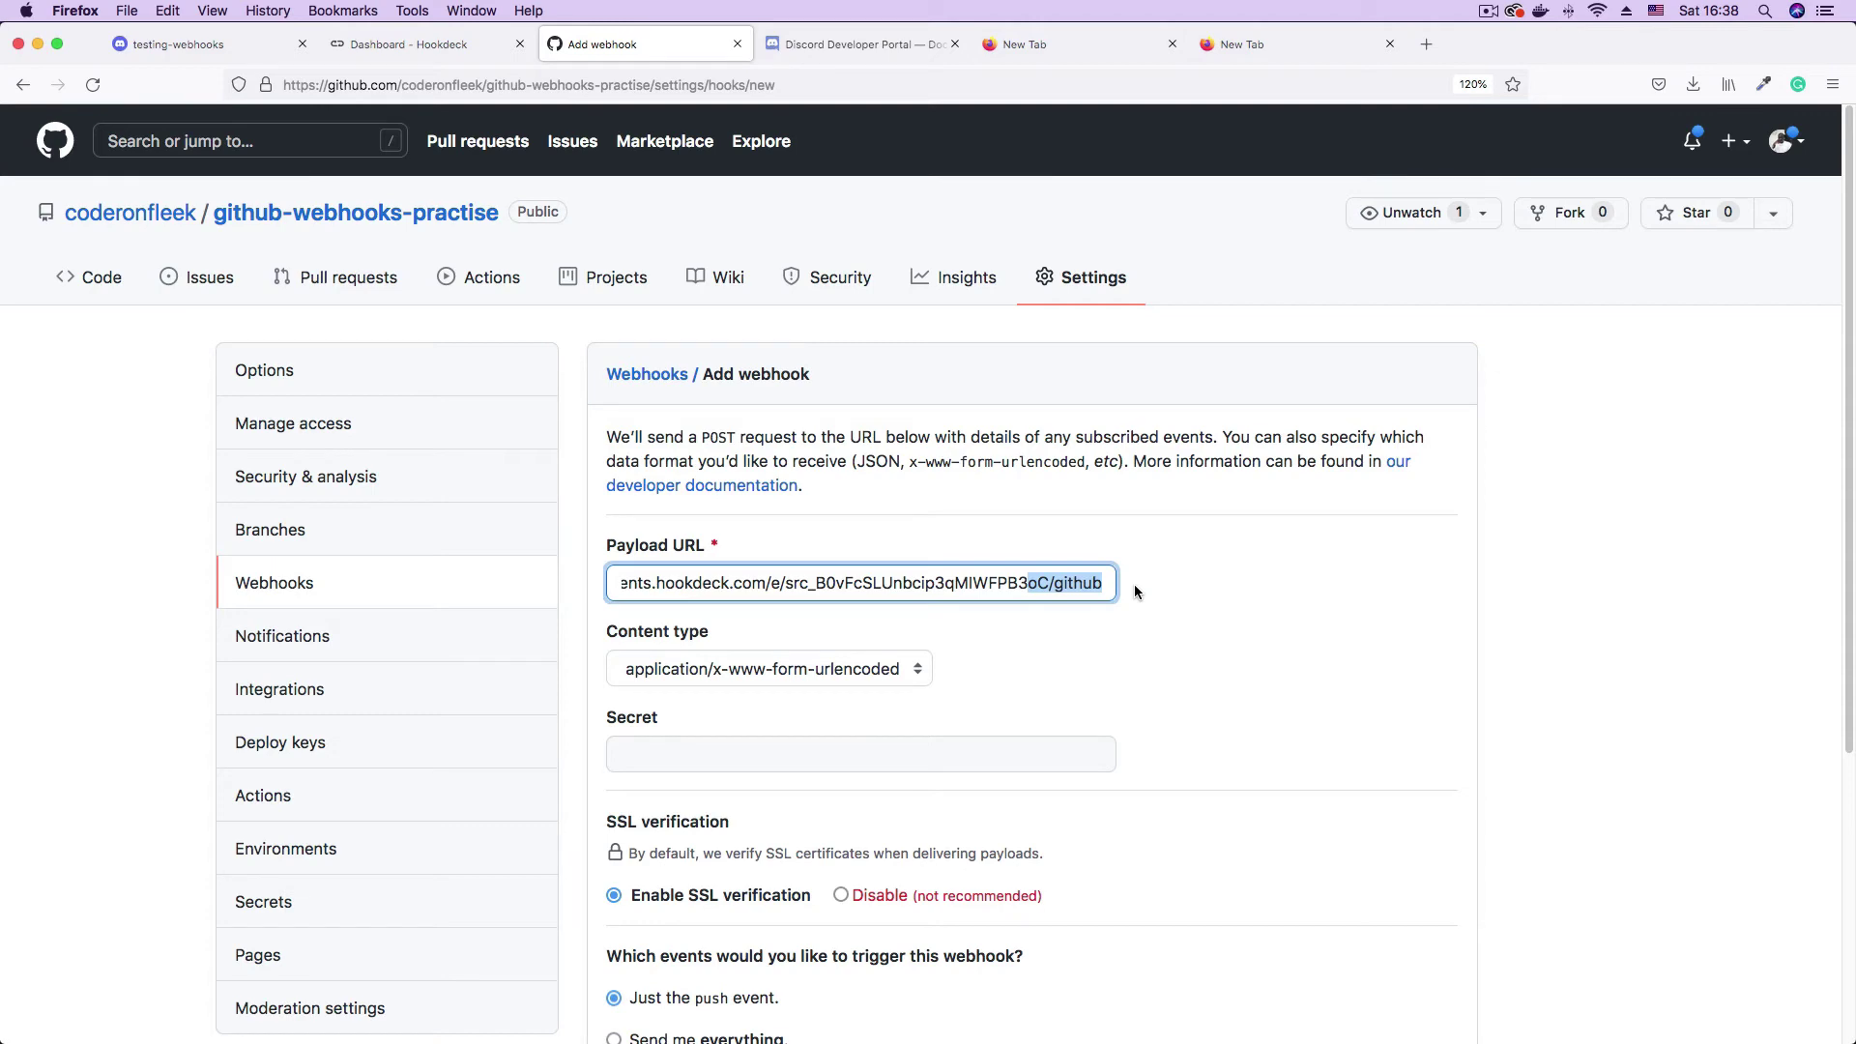
pyautogui.click(1092, 584)
# - Add the webhook with application/json content type and only the push event, then return to VS Code
pyautogui.click(870, 669)
pyautogui.click(767, 640)
pyautogui.click(1309, 646)
pyautogui.scroll(-5, 1183, 705)
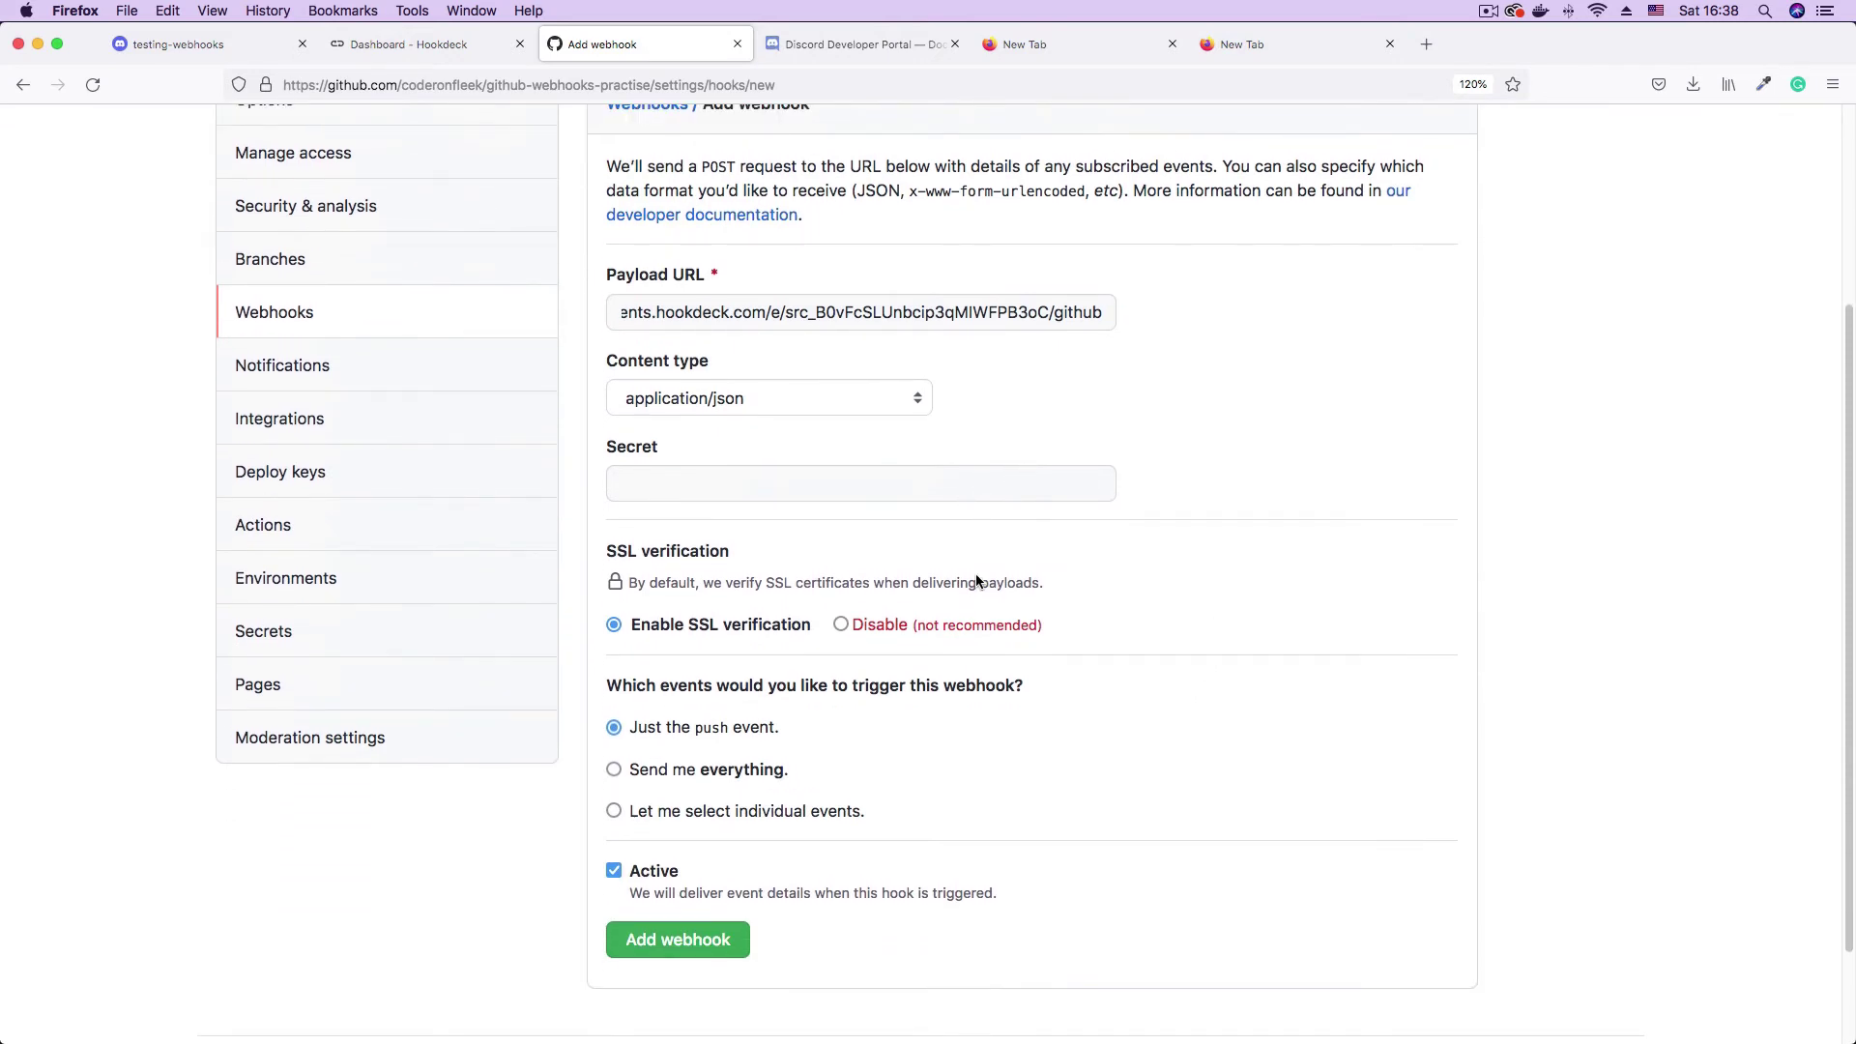
pyautogui.moveTo(642, 725); pyautogui.dragTo(850, 727)
pyautogui.click(937, 729)
pyautogui.click(698, 949)
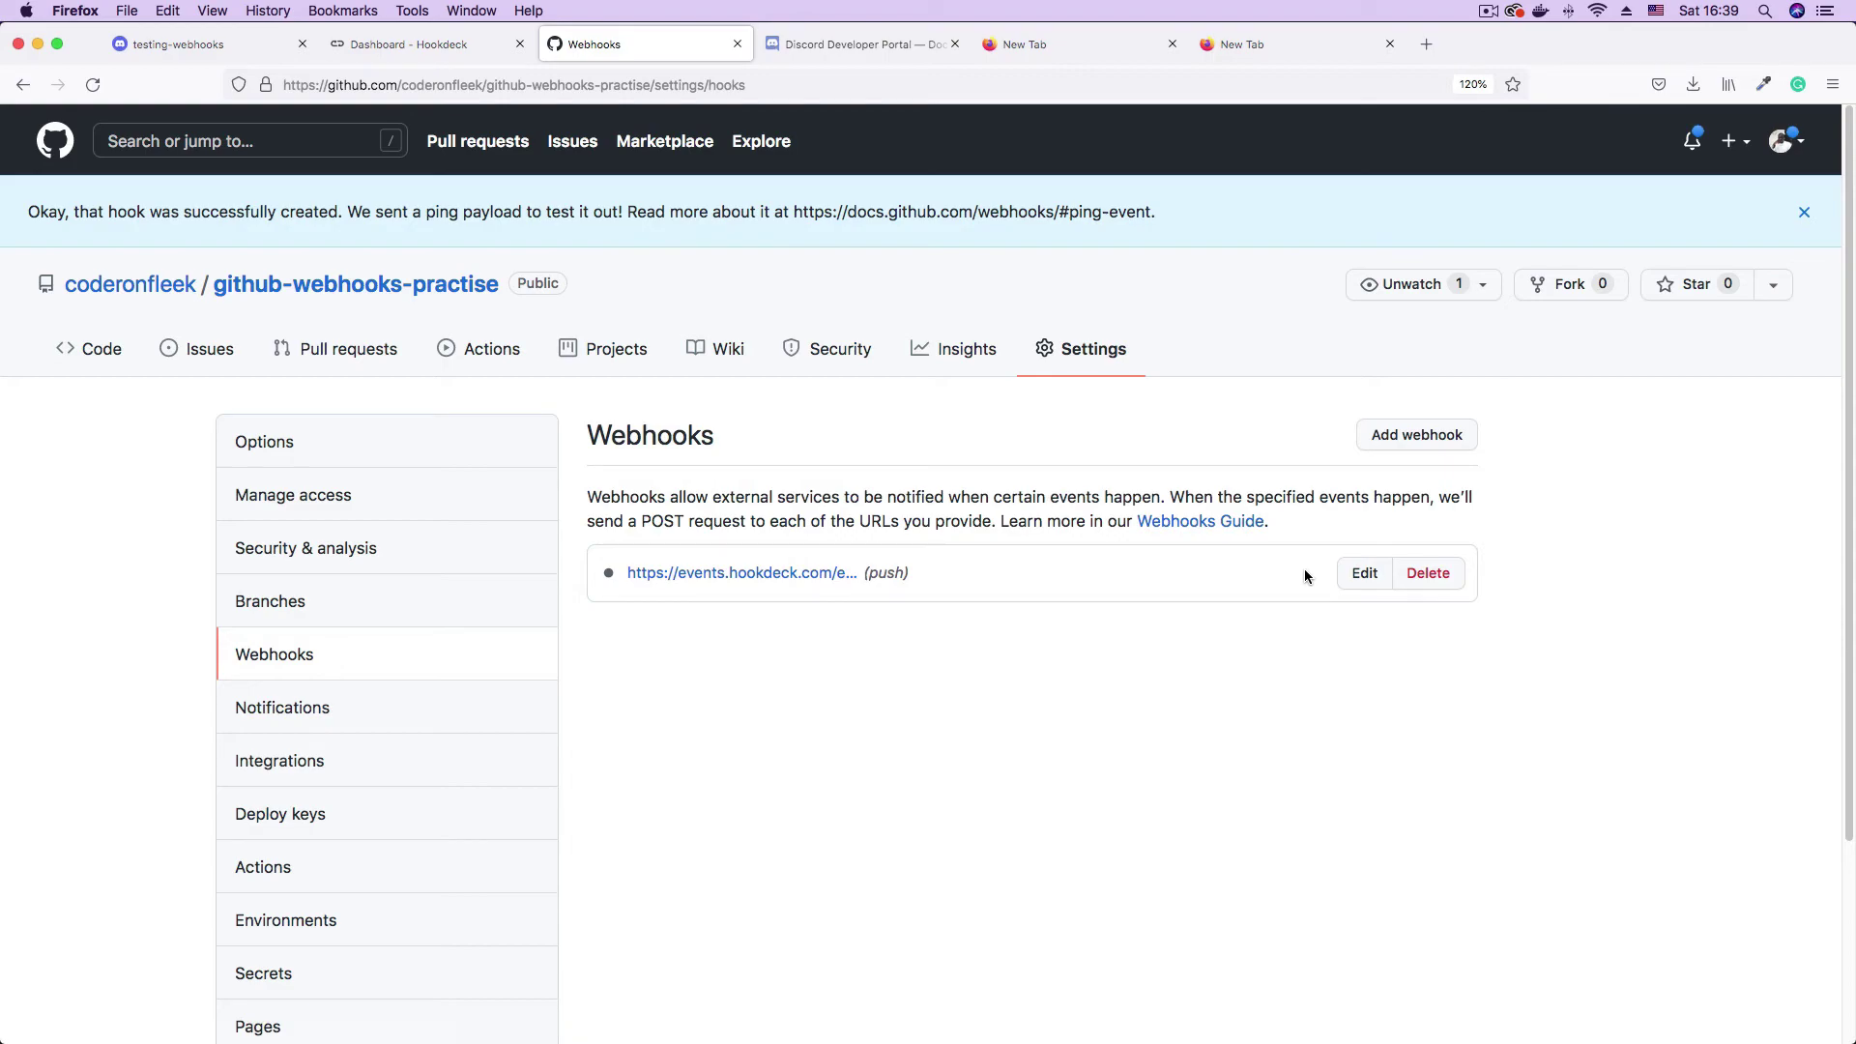
pyautogui.click(1437, 1010)
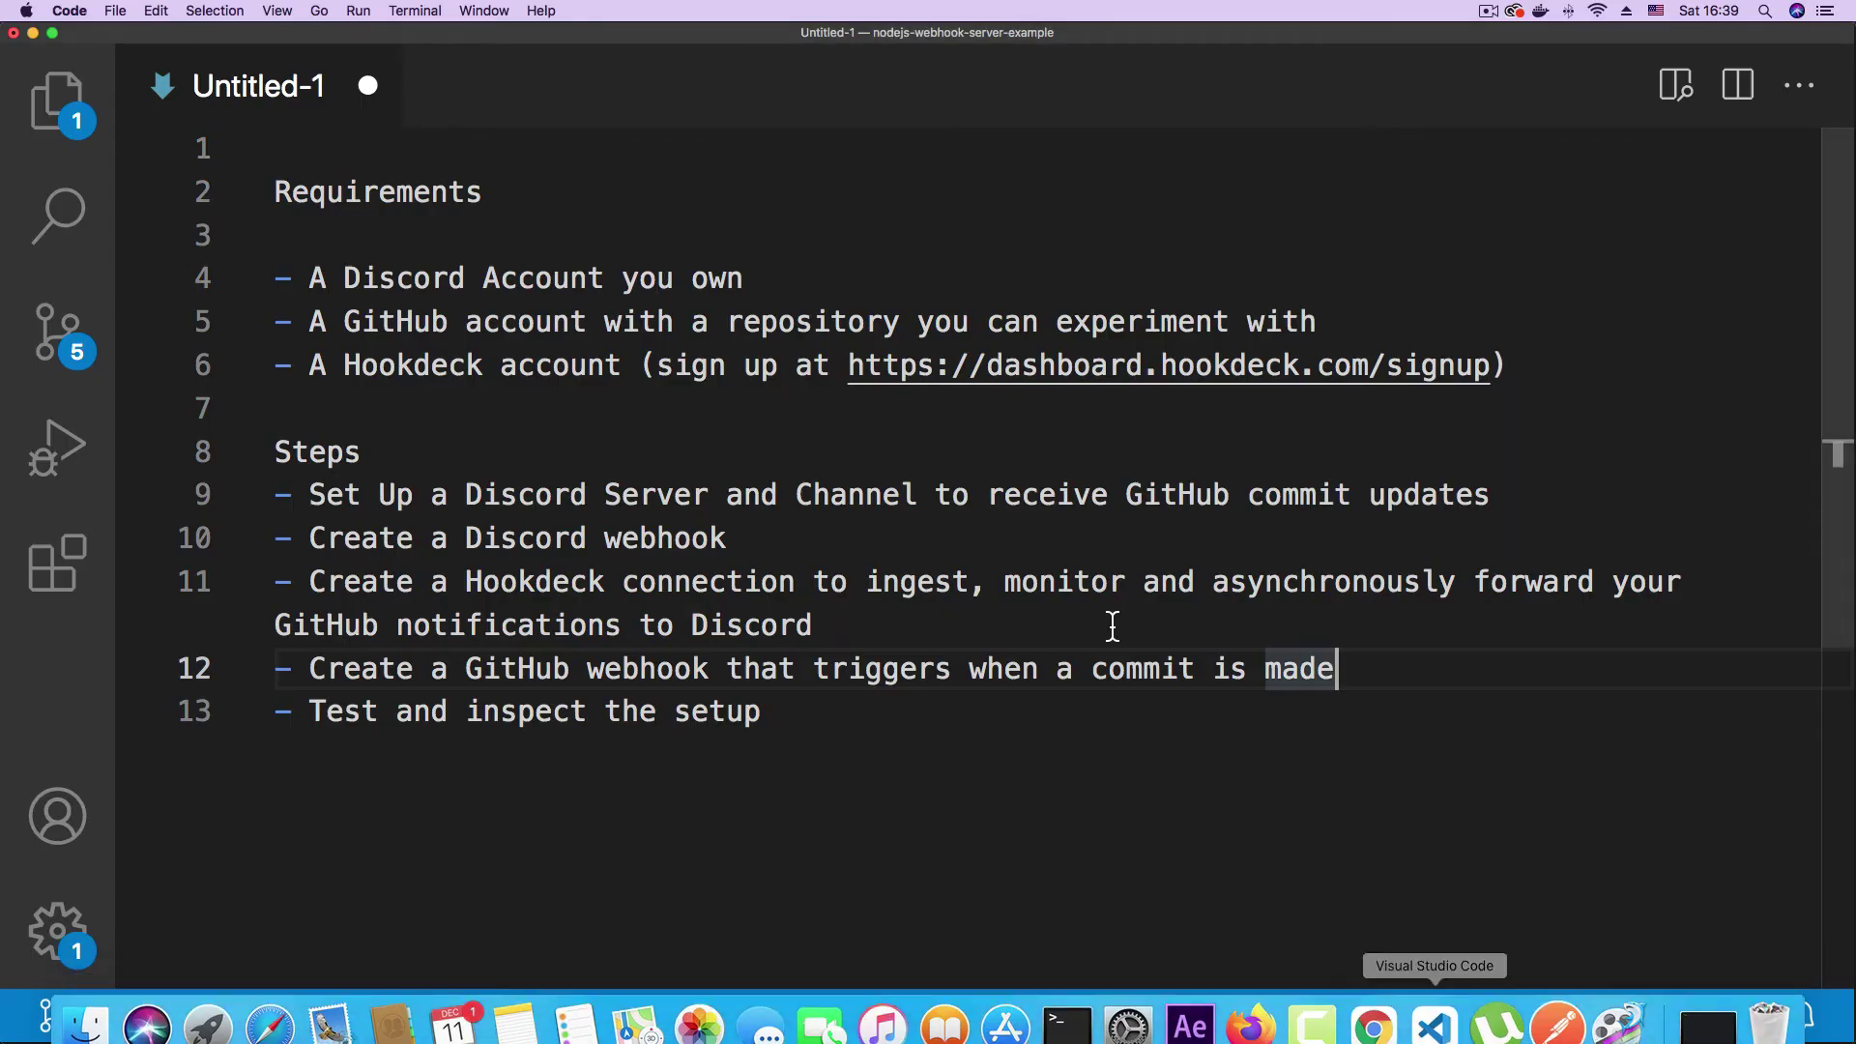
# - Review the GitHub webhook and 'Test and inspect the setup' steps in the notes, then return to Firefox
pyautogui.moveTo(326, 669); pyautogui.dragTo(718, 668)
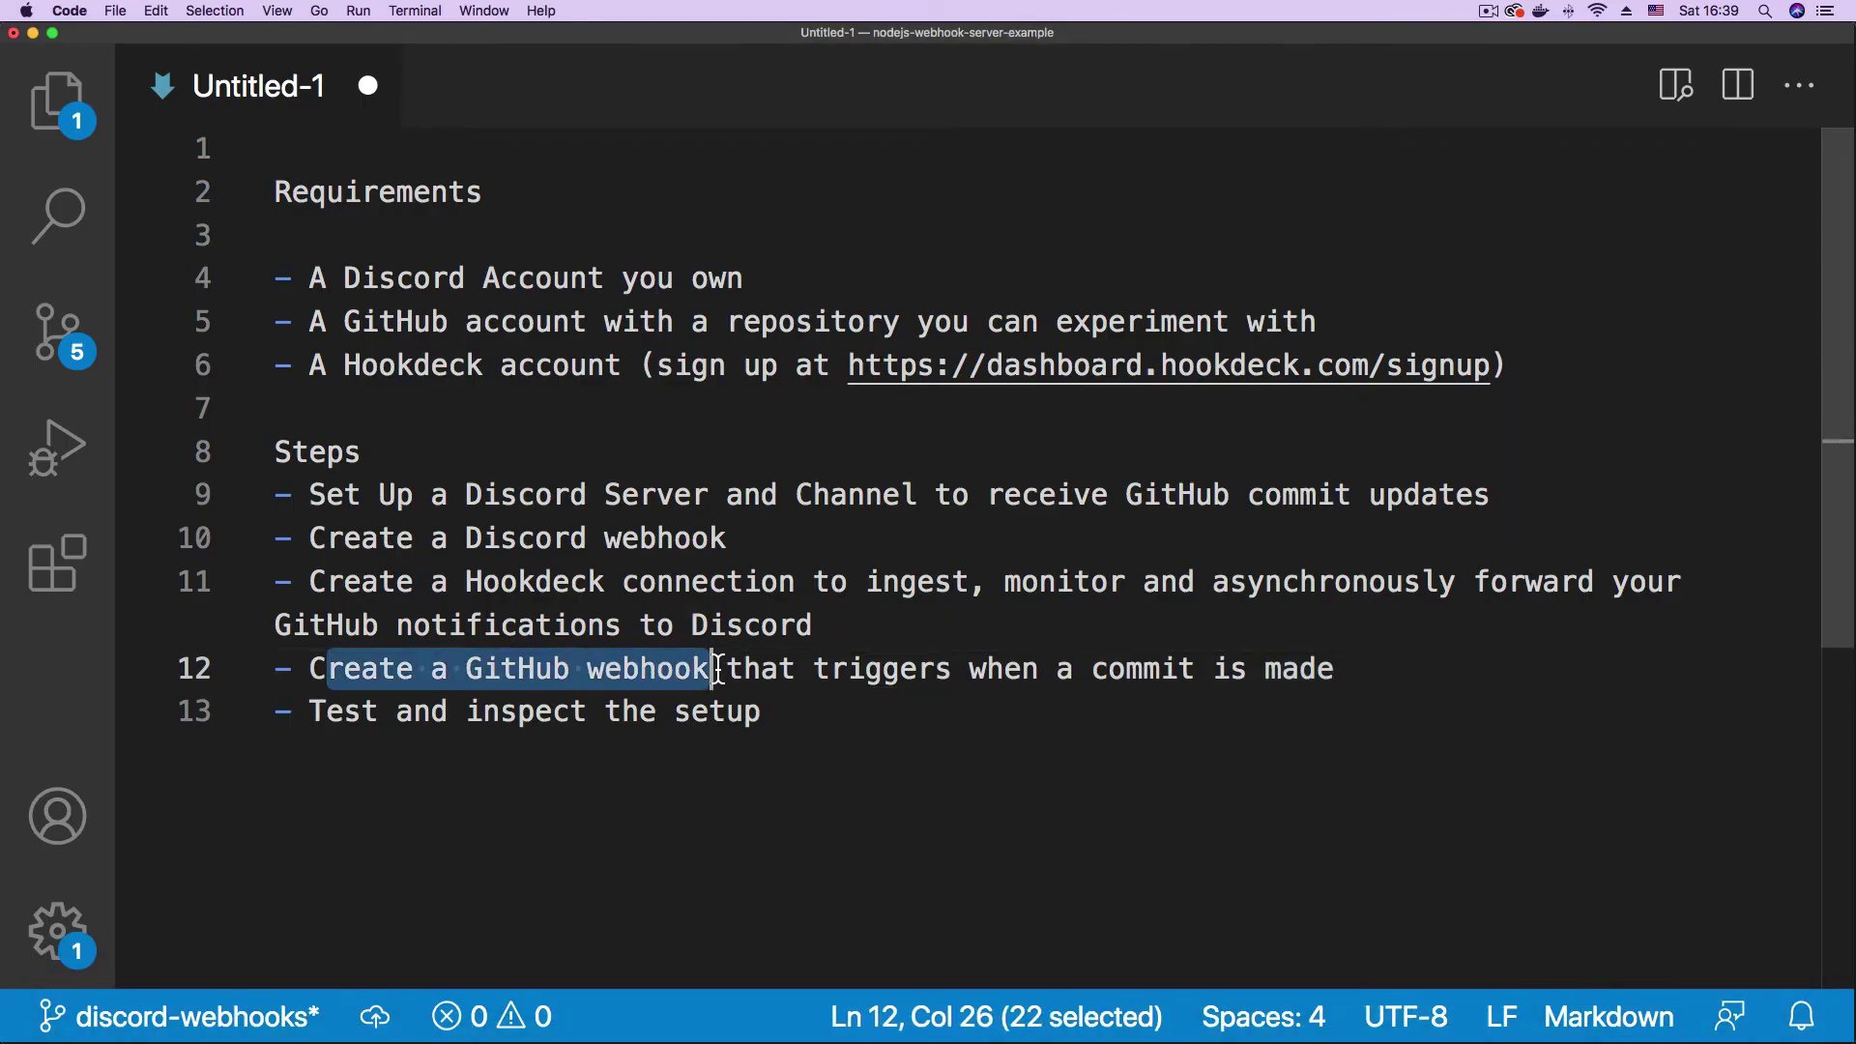
pyautogui.click(961, 716)
pyautogui.click(316, 716)
pyautogui.moveTo(317, 716); pyautogui.dragTo(787, 711)
pyautogui.click(1112, 627)
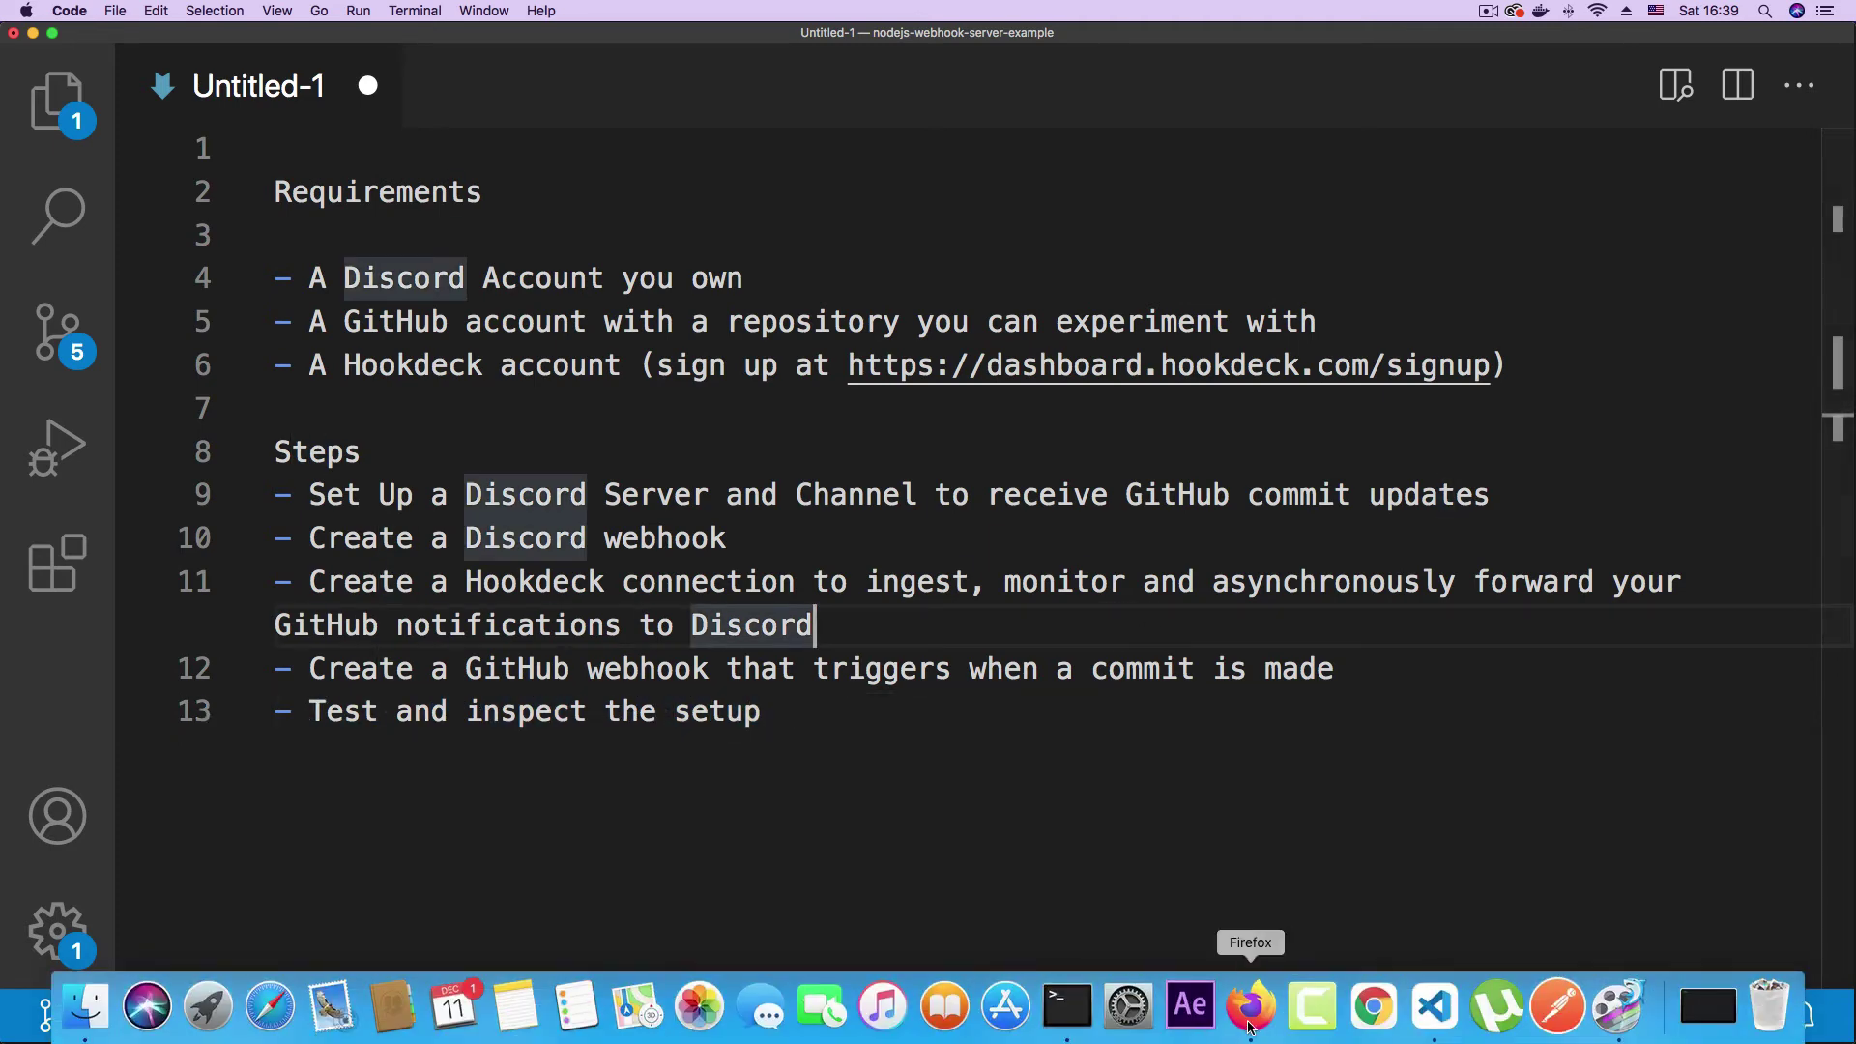
pyautogui.click(1244, 1010)
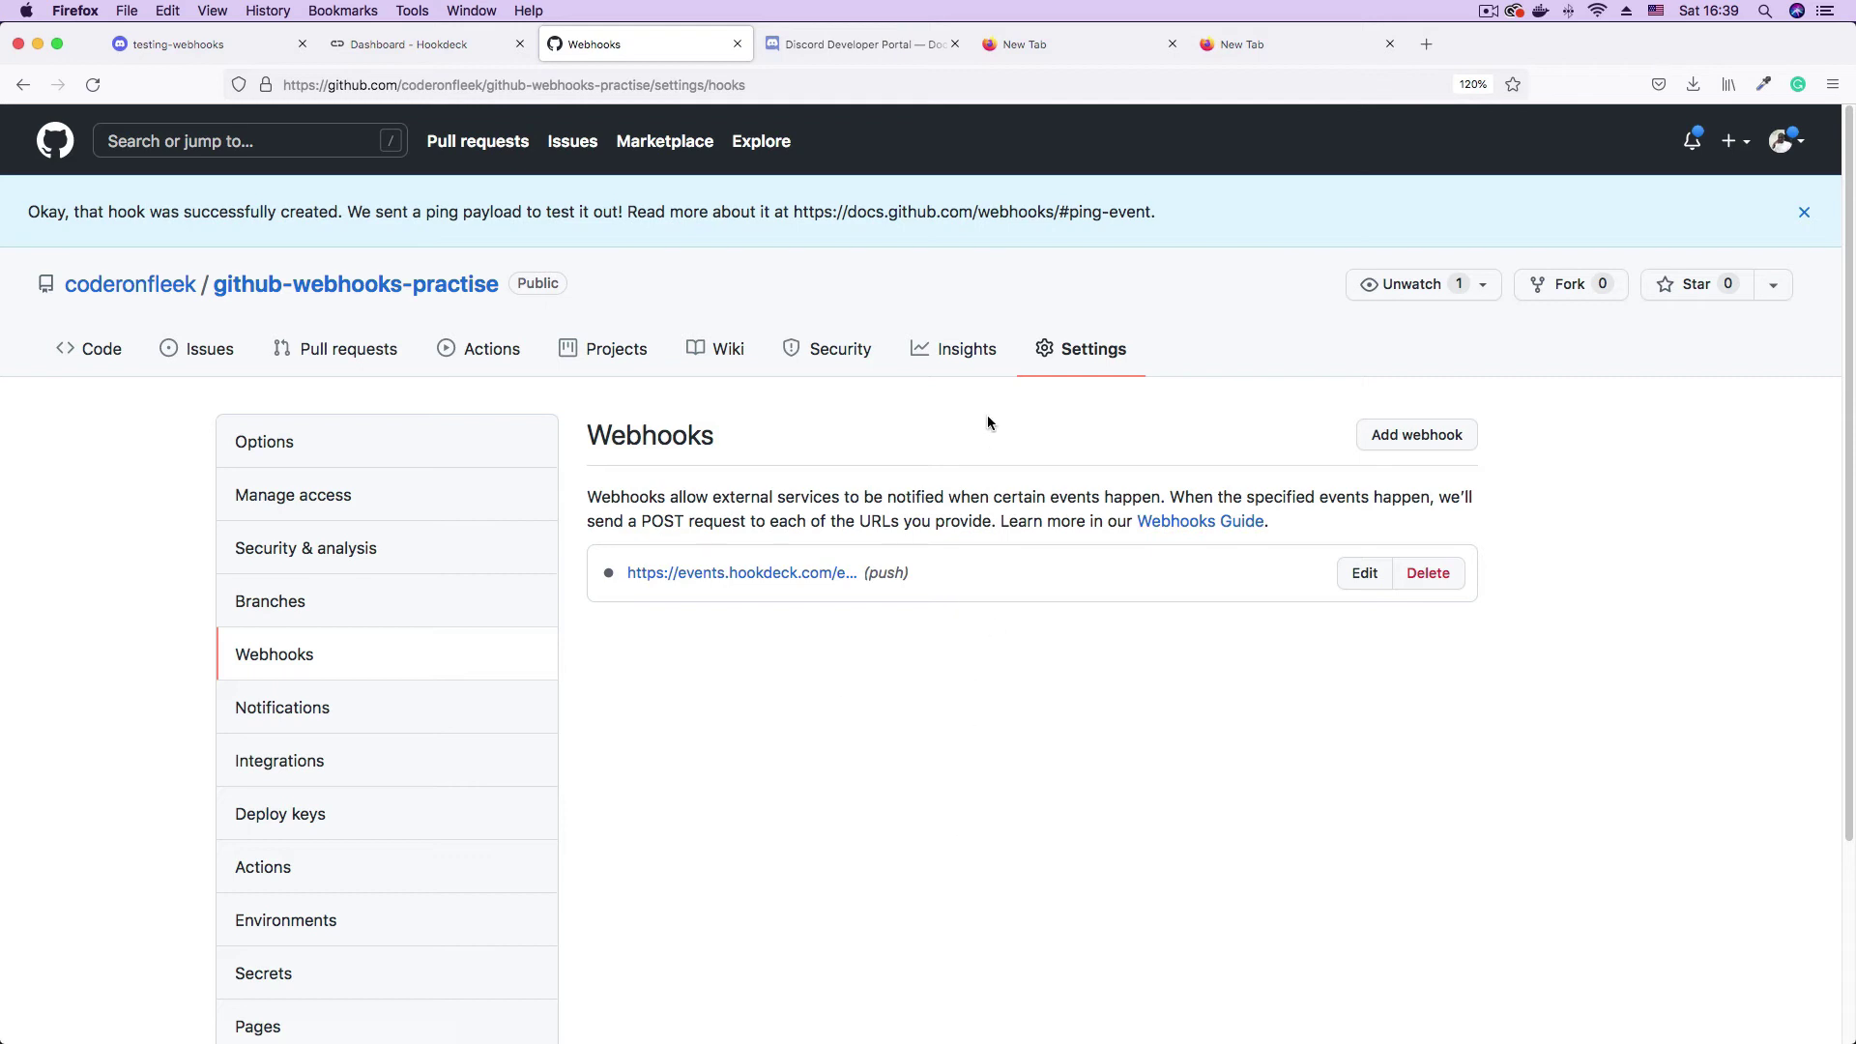
# - In Terminal, list the files and open README.md in vi
pyautogui.press('super+Tab')
pyautogui.write('ls')
pyautogui.press('Return')
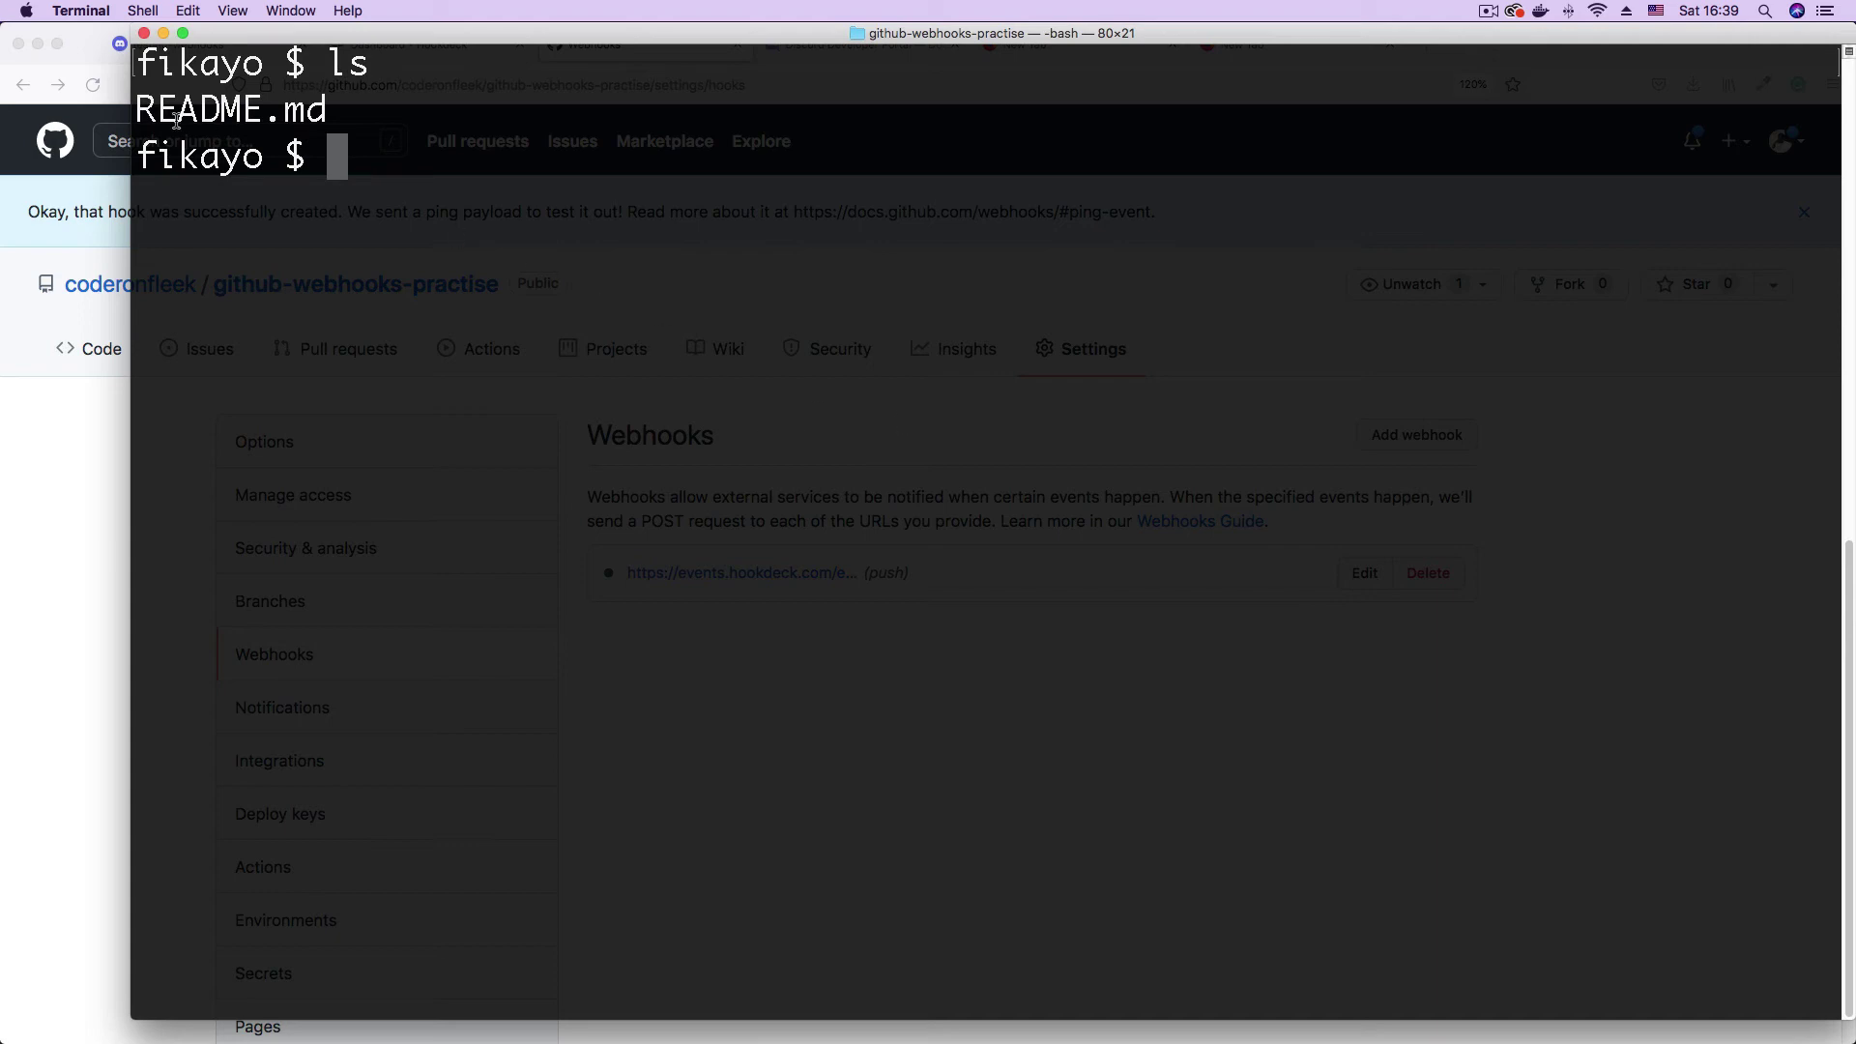
pyautogui.moveTo(137, 109); pyautogui.dragTo(336, 112)
pyautogui.click(698, 161)
pyautogui.write('vi RE')
pyautogui.press('Tab')
pyautogui.press('Return')
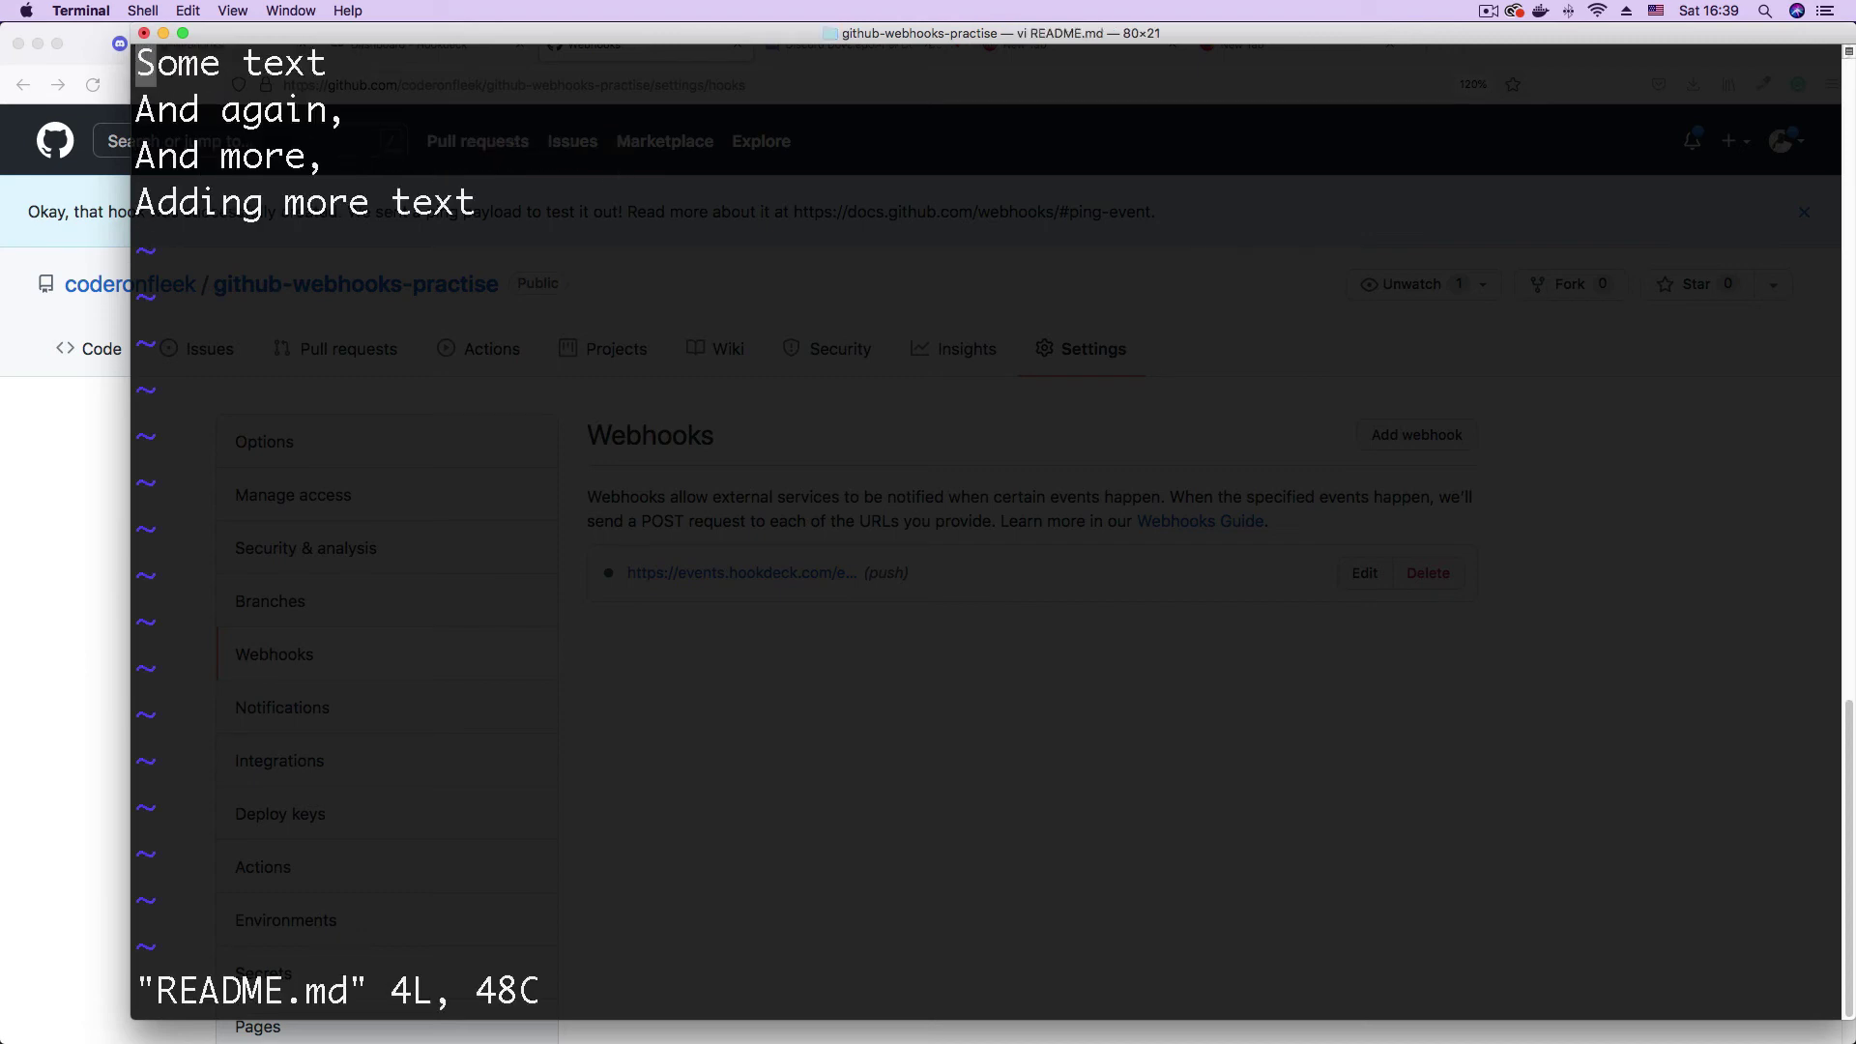
# - End line 4 with a comma, add a line 'Even more text', and save with :wq
pyautogui.press('i')
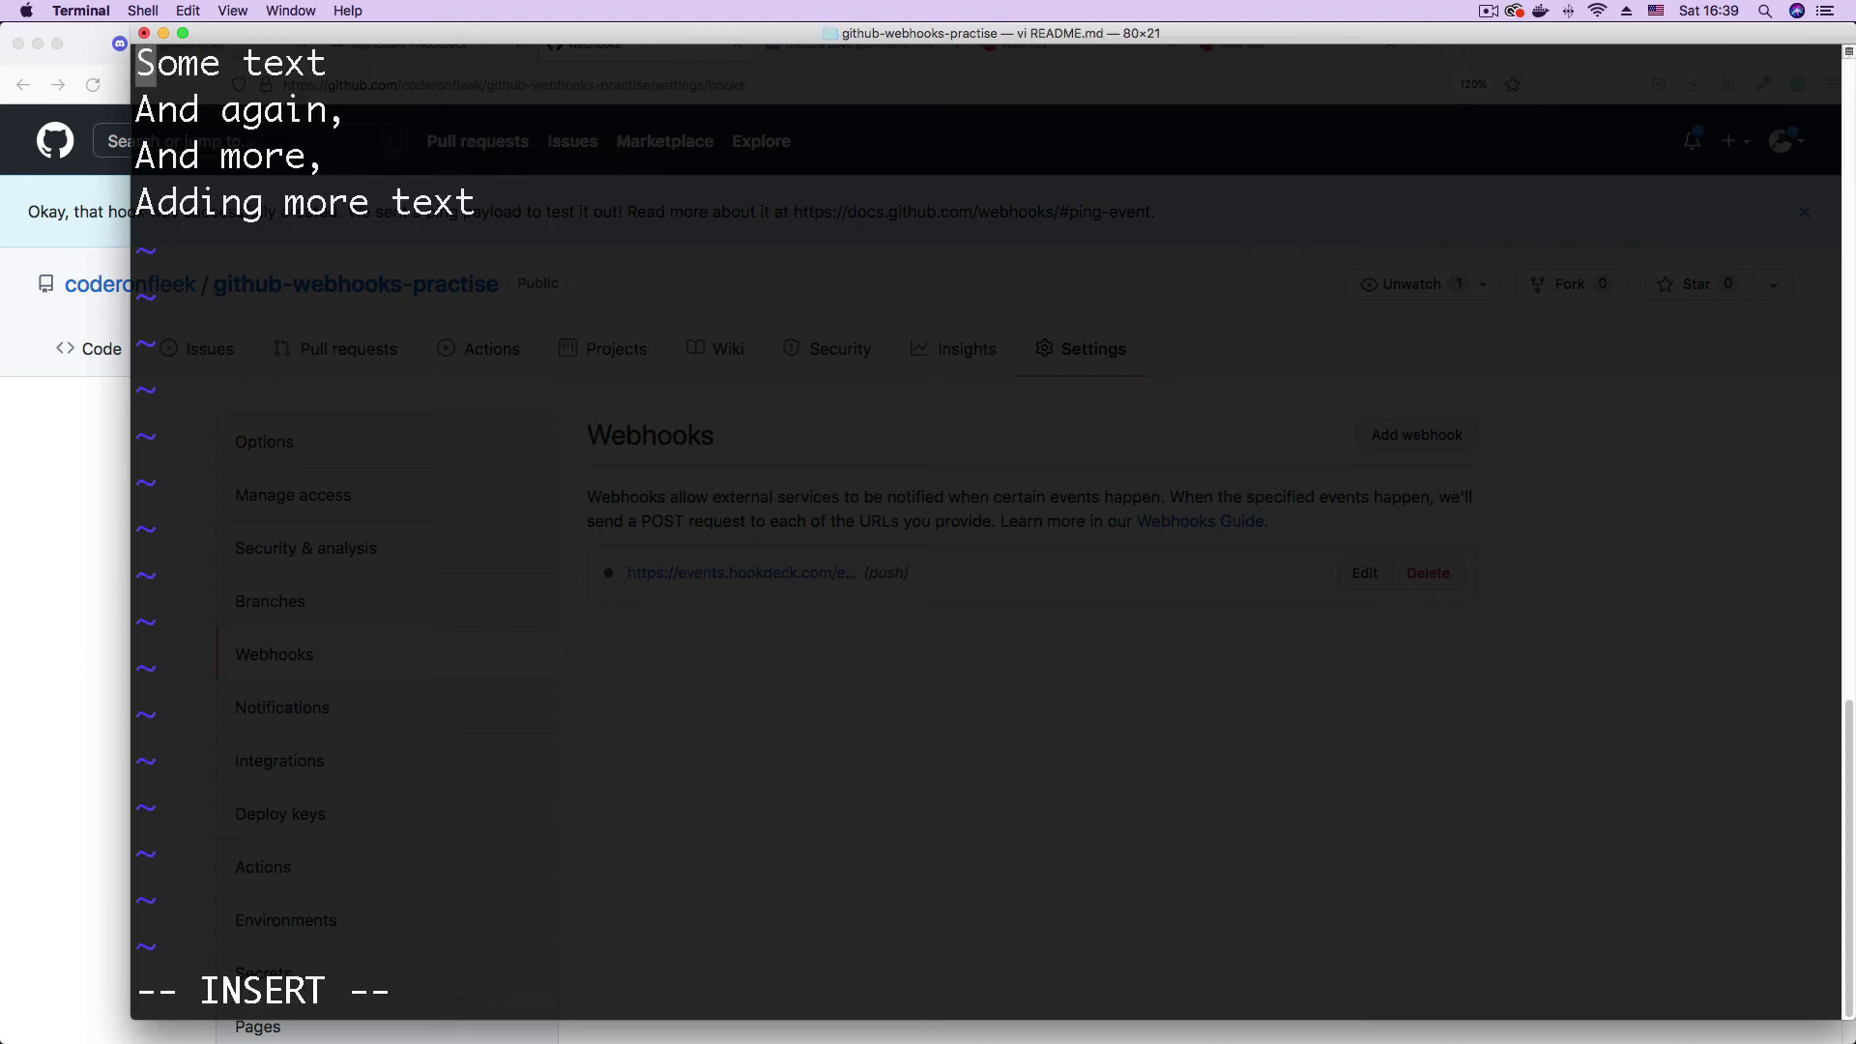
pyautogui.press('Down')
pyautogui.press('Down')
pyautogui.press('Down')
pyautogui.press('Right')
pyautogui.press('Right')
pyautogui.press('Right')
pyautogui.press('Right')
pyautogui.press('Right')
pyautogui.press('Right')
pyautogui.press('Right')
pyautogui.press('Right')
pyautogui.press('Right')
pyautogui.press('Right')
pyautogui.press('Right')
pyautogui.press('Right')
pyautogui.press('Right')
pyautogui.press('Right')
pyautogui.press('Right')
pyautogui.press('Right')
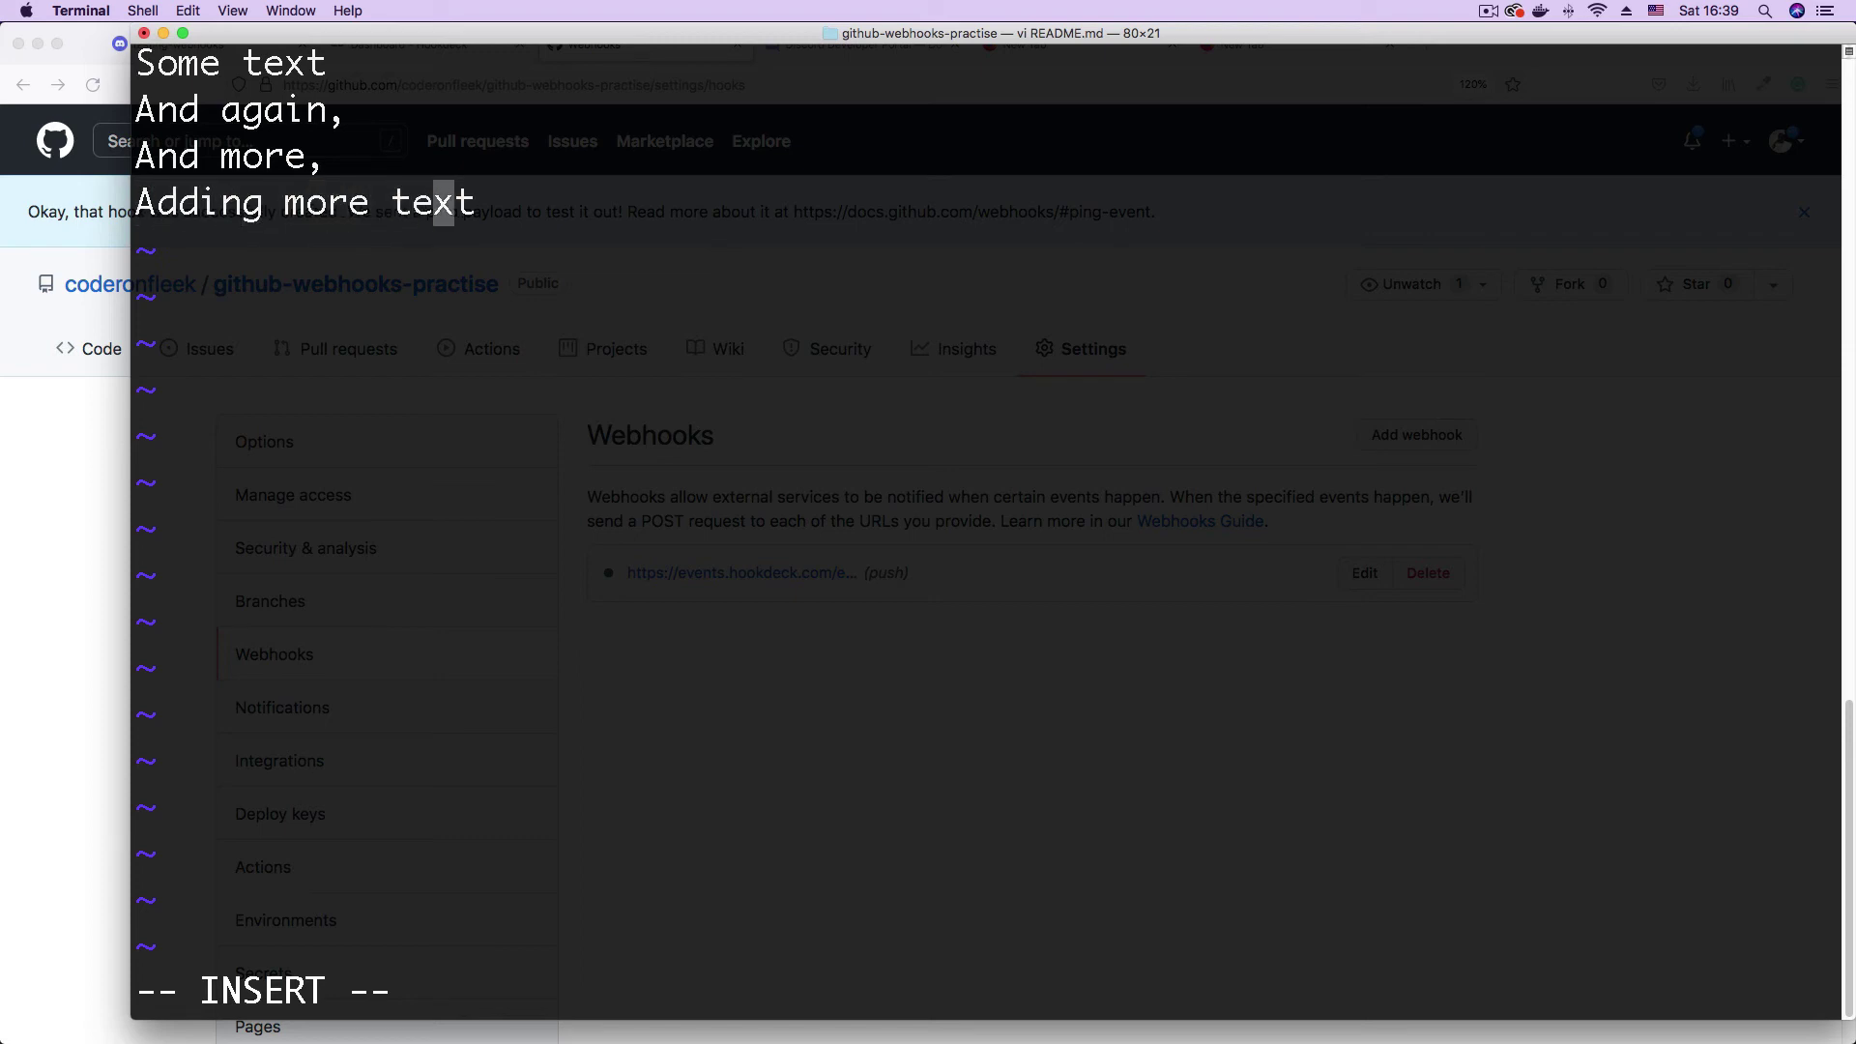
pyautogui.write(',')
pyautogui.press('Return')
pyautogui.write('Evebn more')
pyautogui.press('BackSpace')
pyautogui.press('BackSpace')
pyautogui.press('BackSpace')
pyautogui.press('BackSpace')
pyautogui.press('BackSpace')
pyautogui.press('BackSpace')
pyautogui.press('BackSpace')
pyautogui.write('n more text')
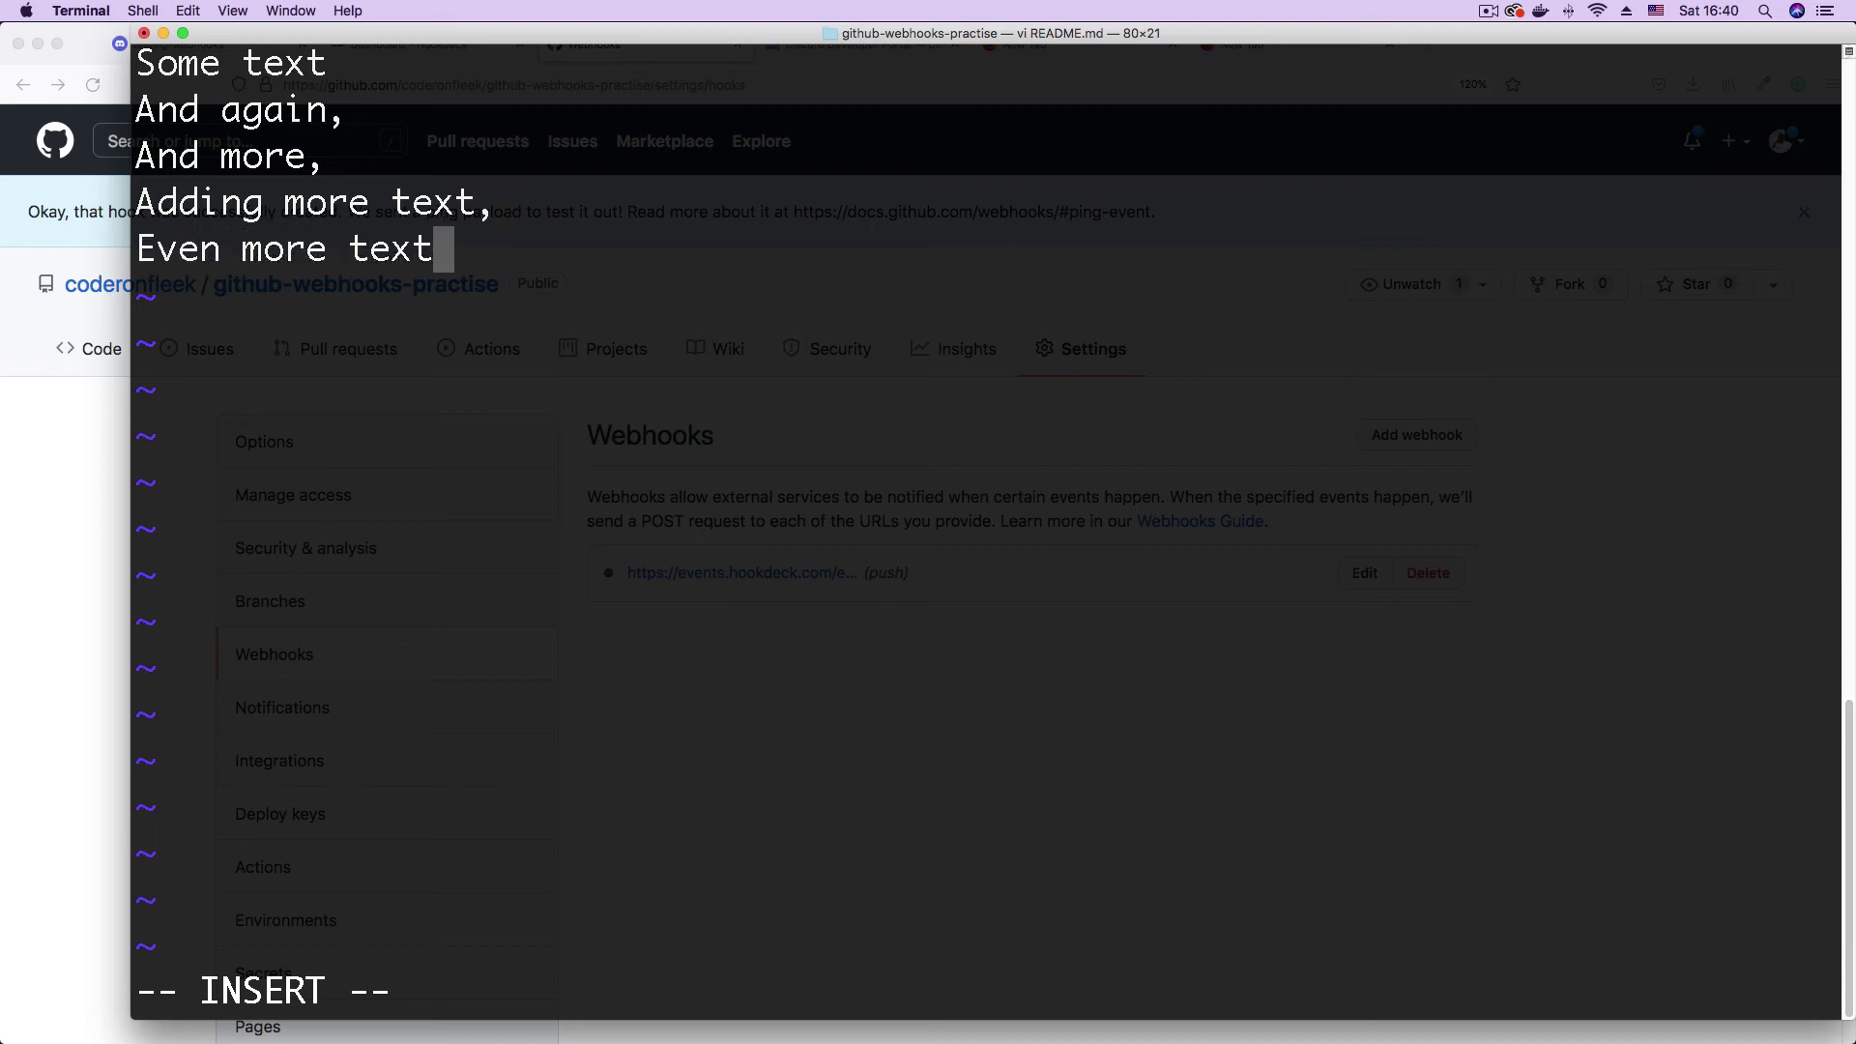
pyautogui.press('Escape')
pyautogui.write(':wq')
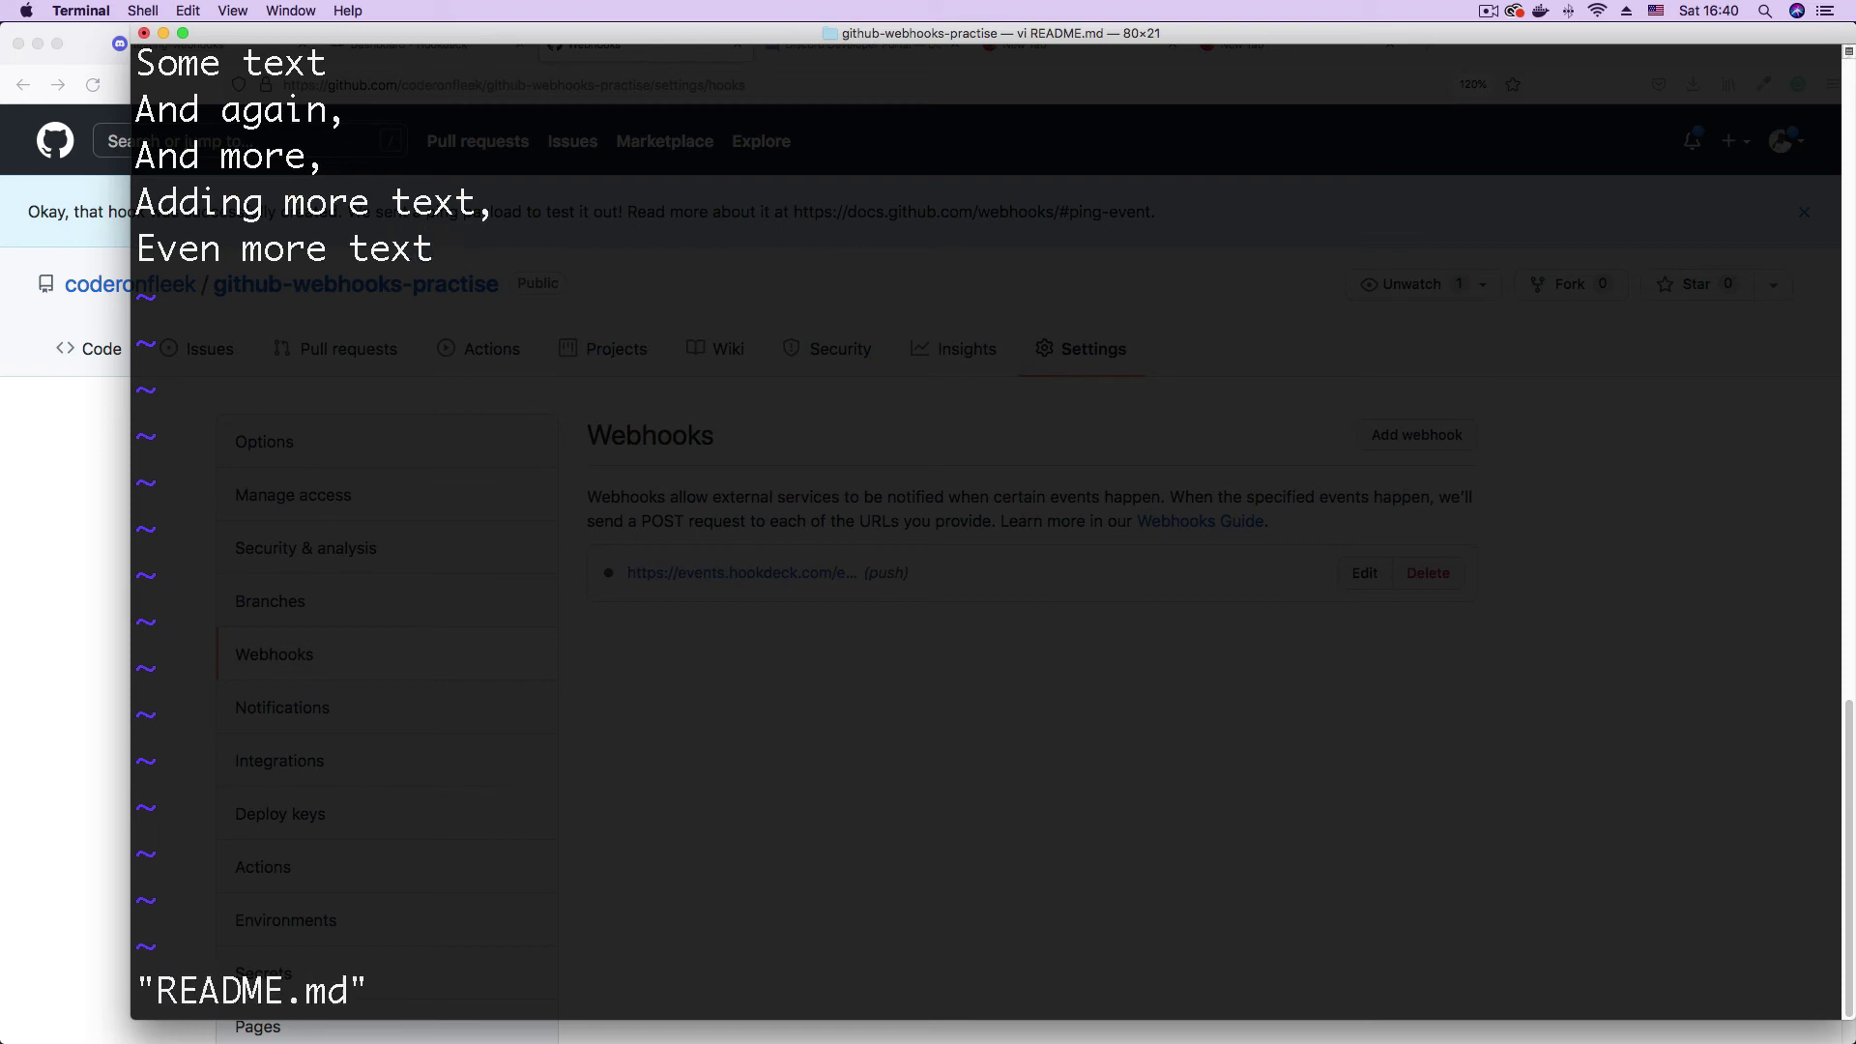
pyautogui.press('Return')
# - Check git status, stage all changes, and commit them with the message 'Text added'
pyautogui.write('git status')
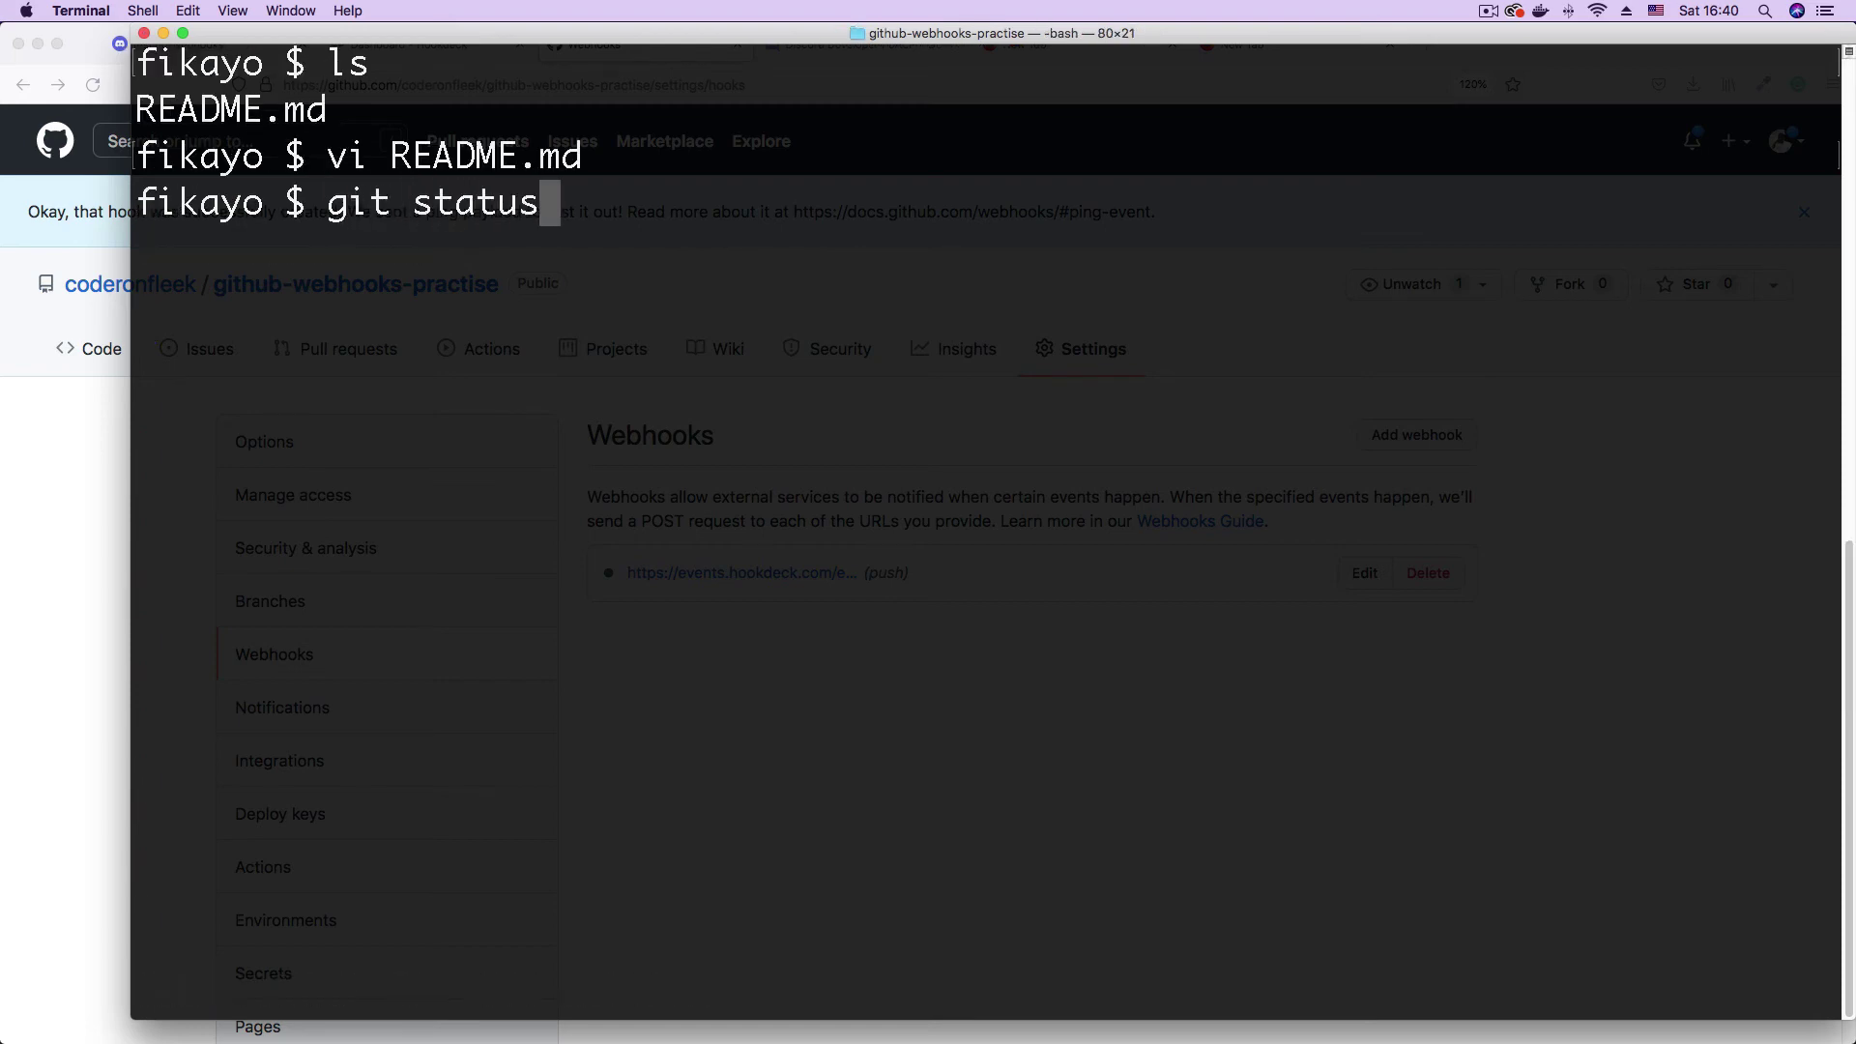
pyautogui.press('Return')
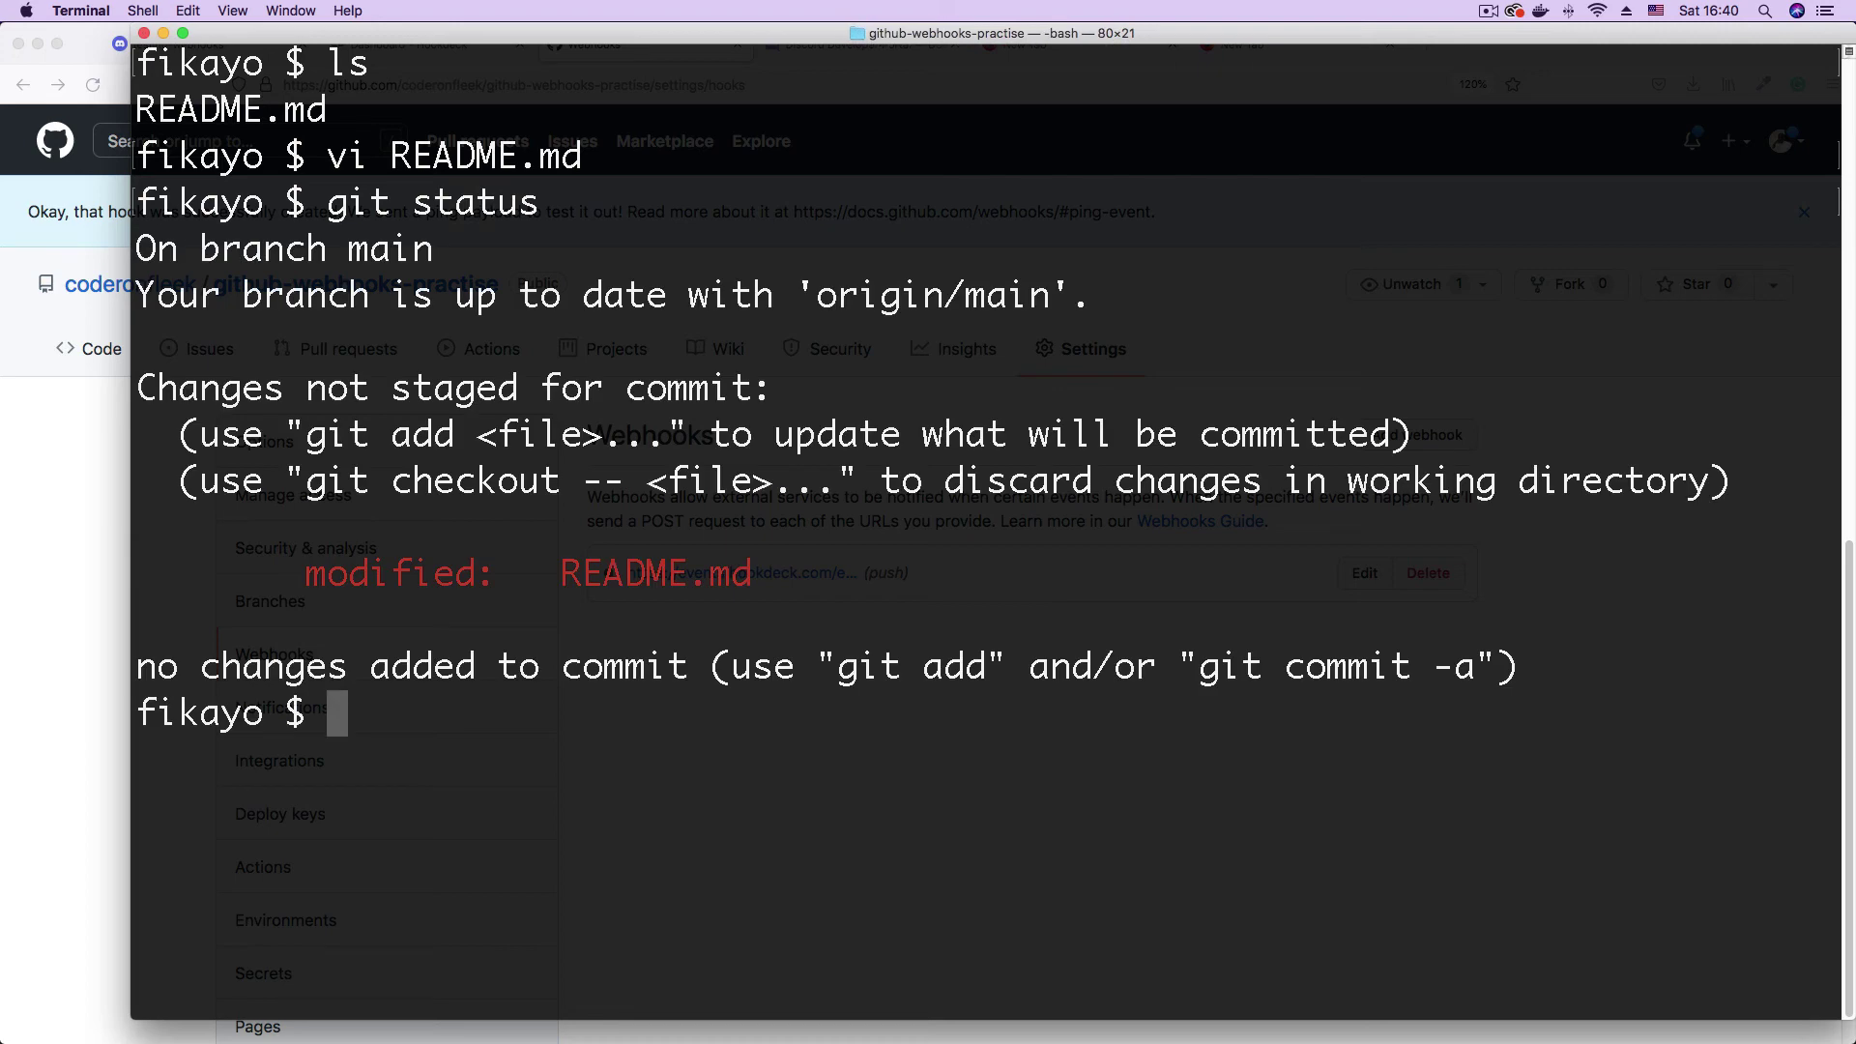
pyautogui.write('git add .')
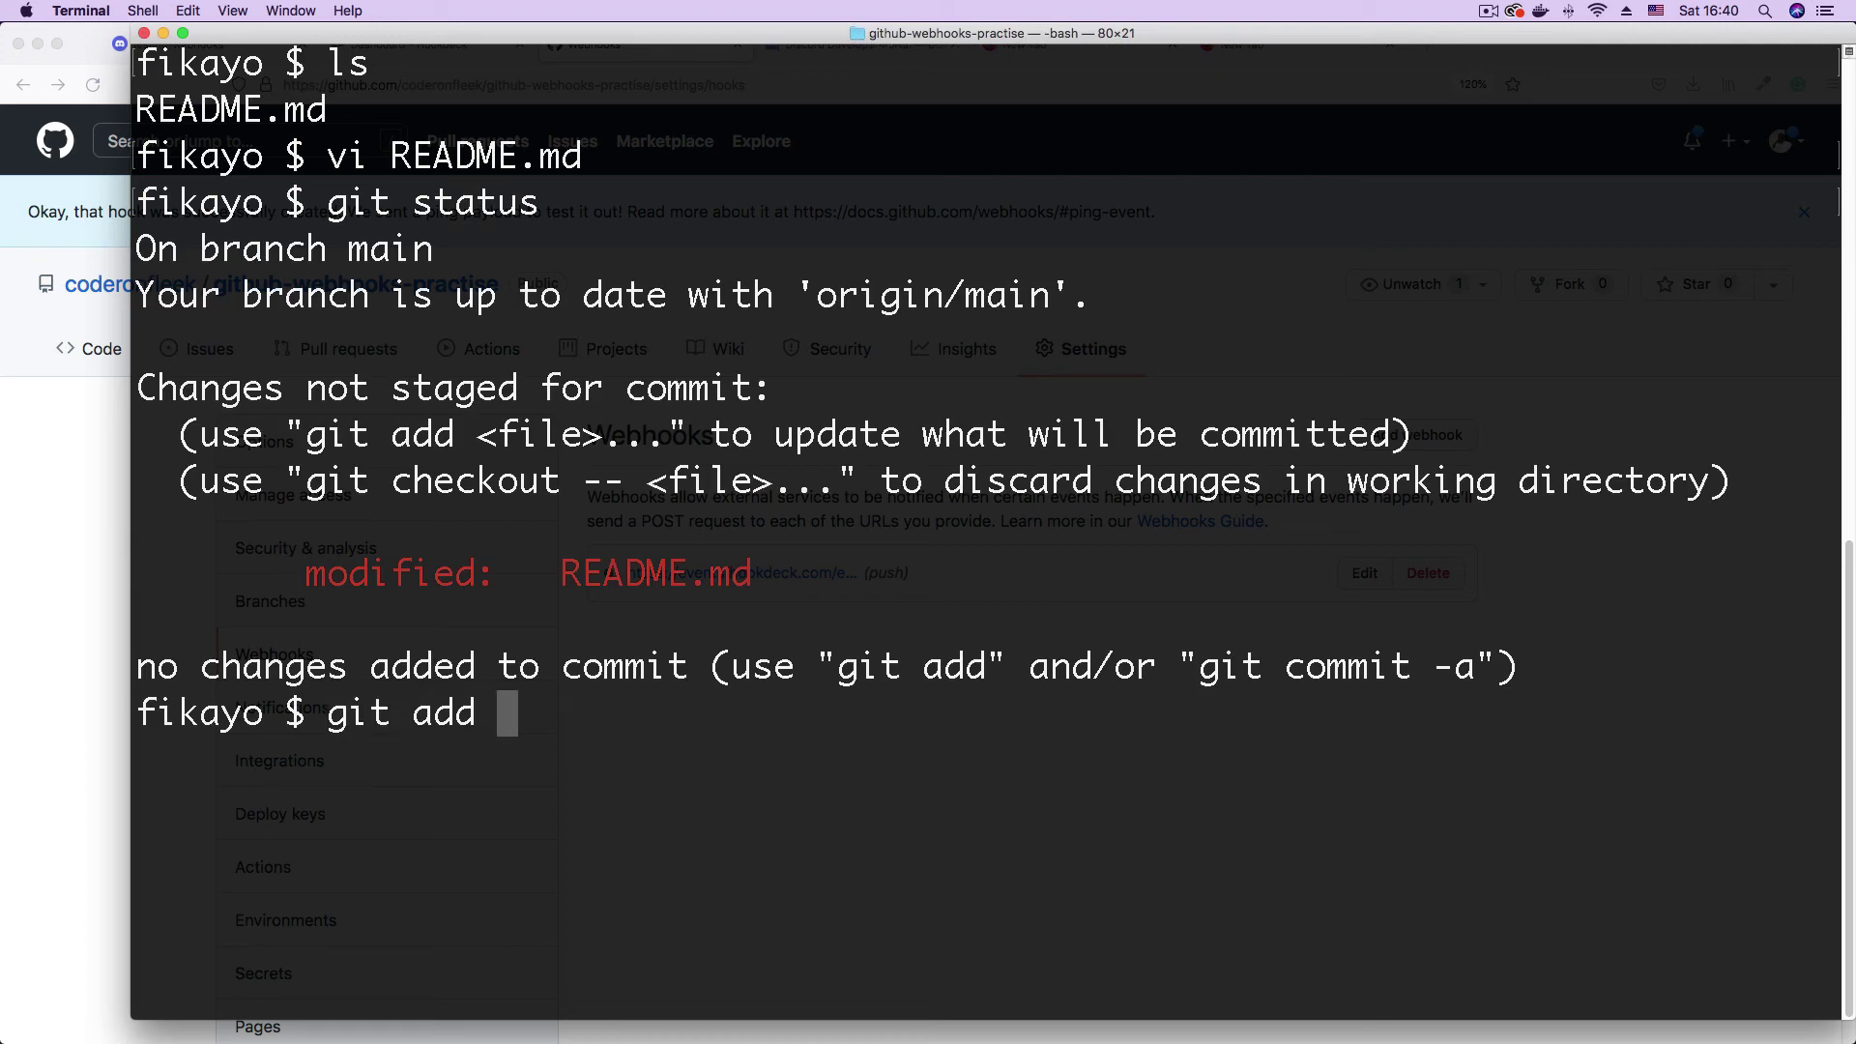
pyautogui.press('Return')
pyautogui.write('git cmm')
pyautogui.press('BackSpace')
pyautogui.press('BackSpace')
pyautogui.write('ommit -m ""')
pyautogui.press('Left')
pyautogui.write('Text added')
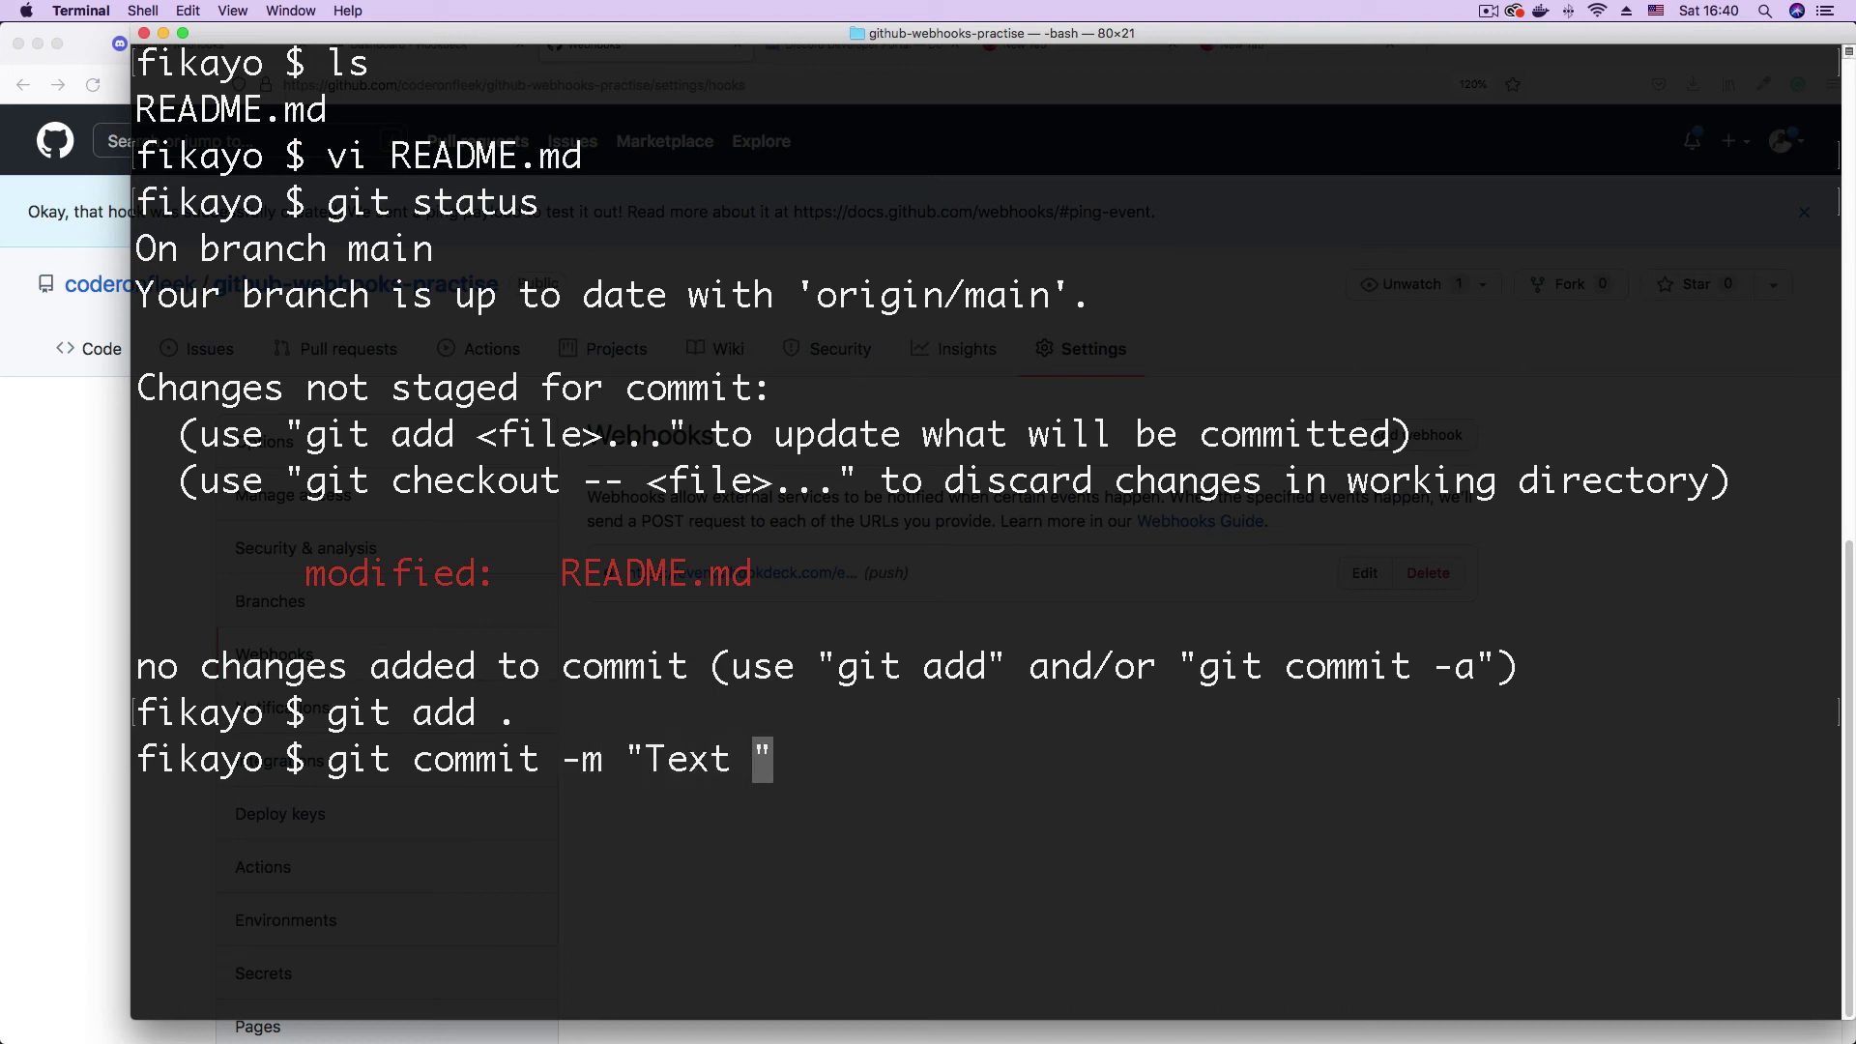
pyautogui.press('Return')
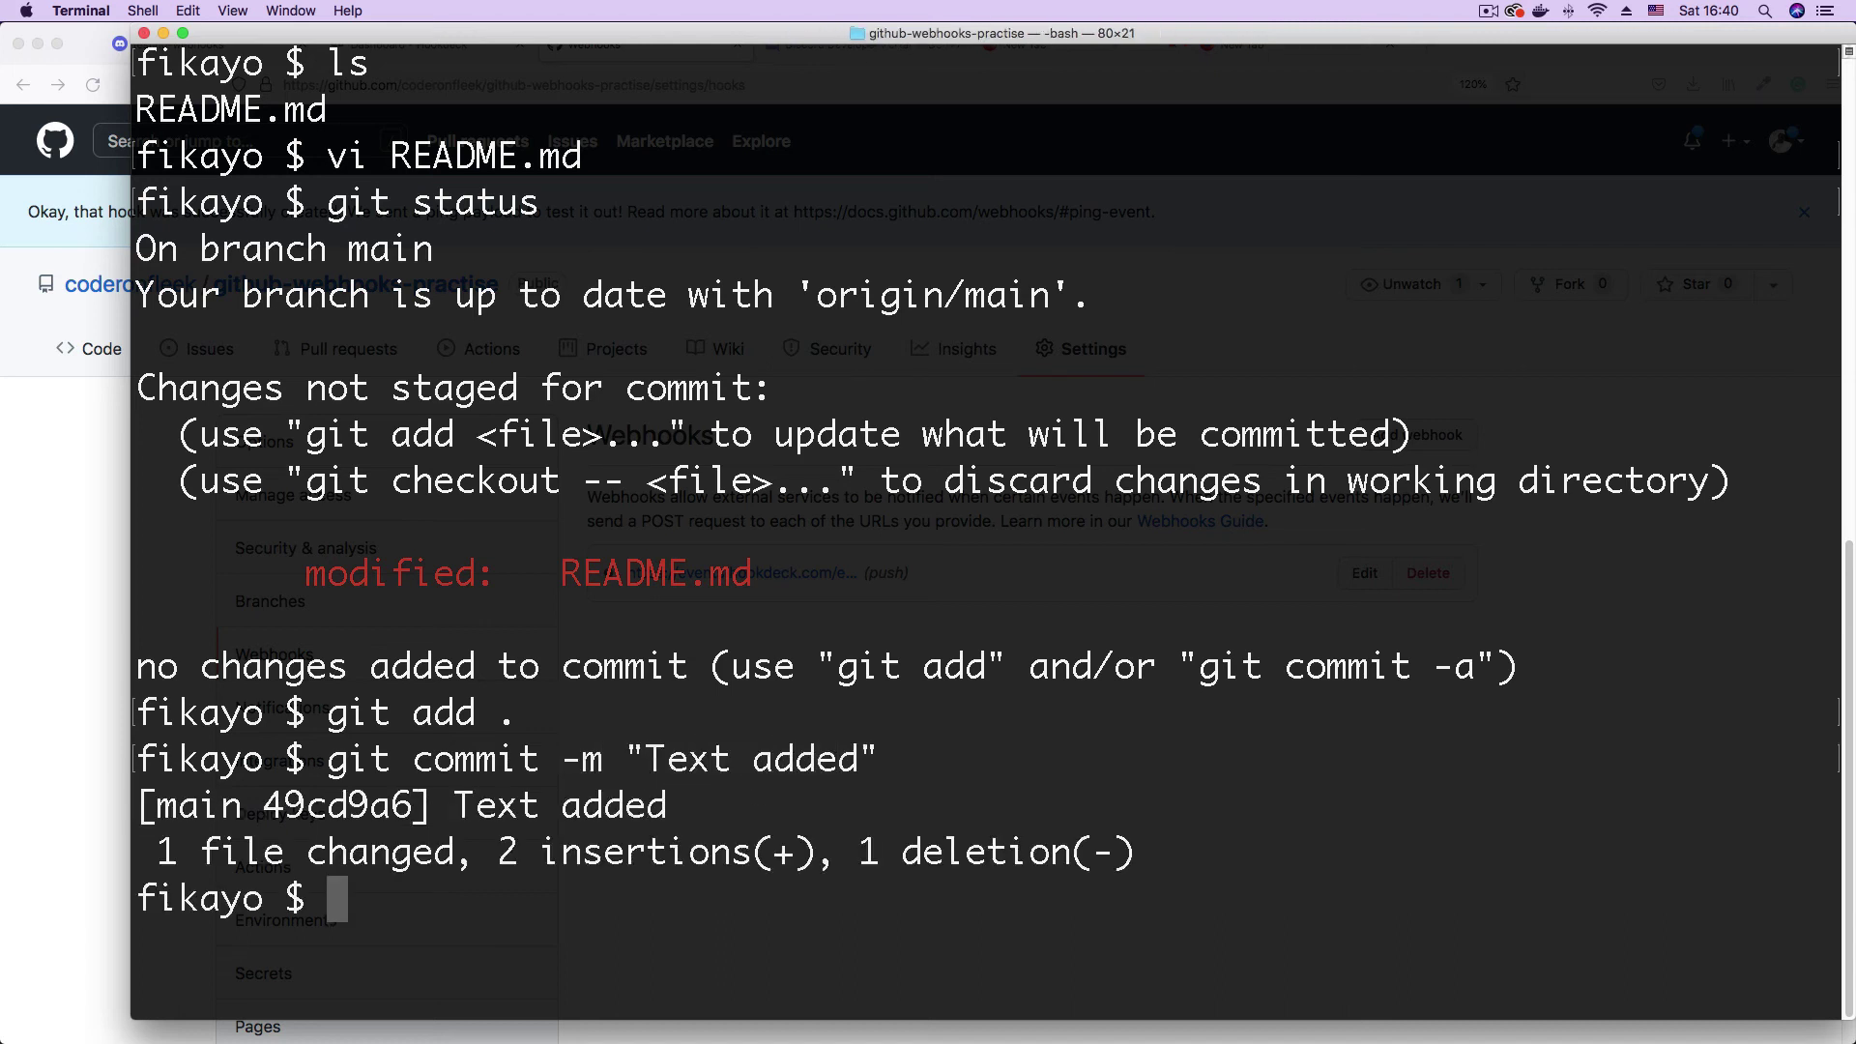
# - Push the commit to main, then open the Hookdeck webhook's settings on GitHub
pyautogui.write('git push')
pyautogui.press('Return')
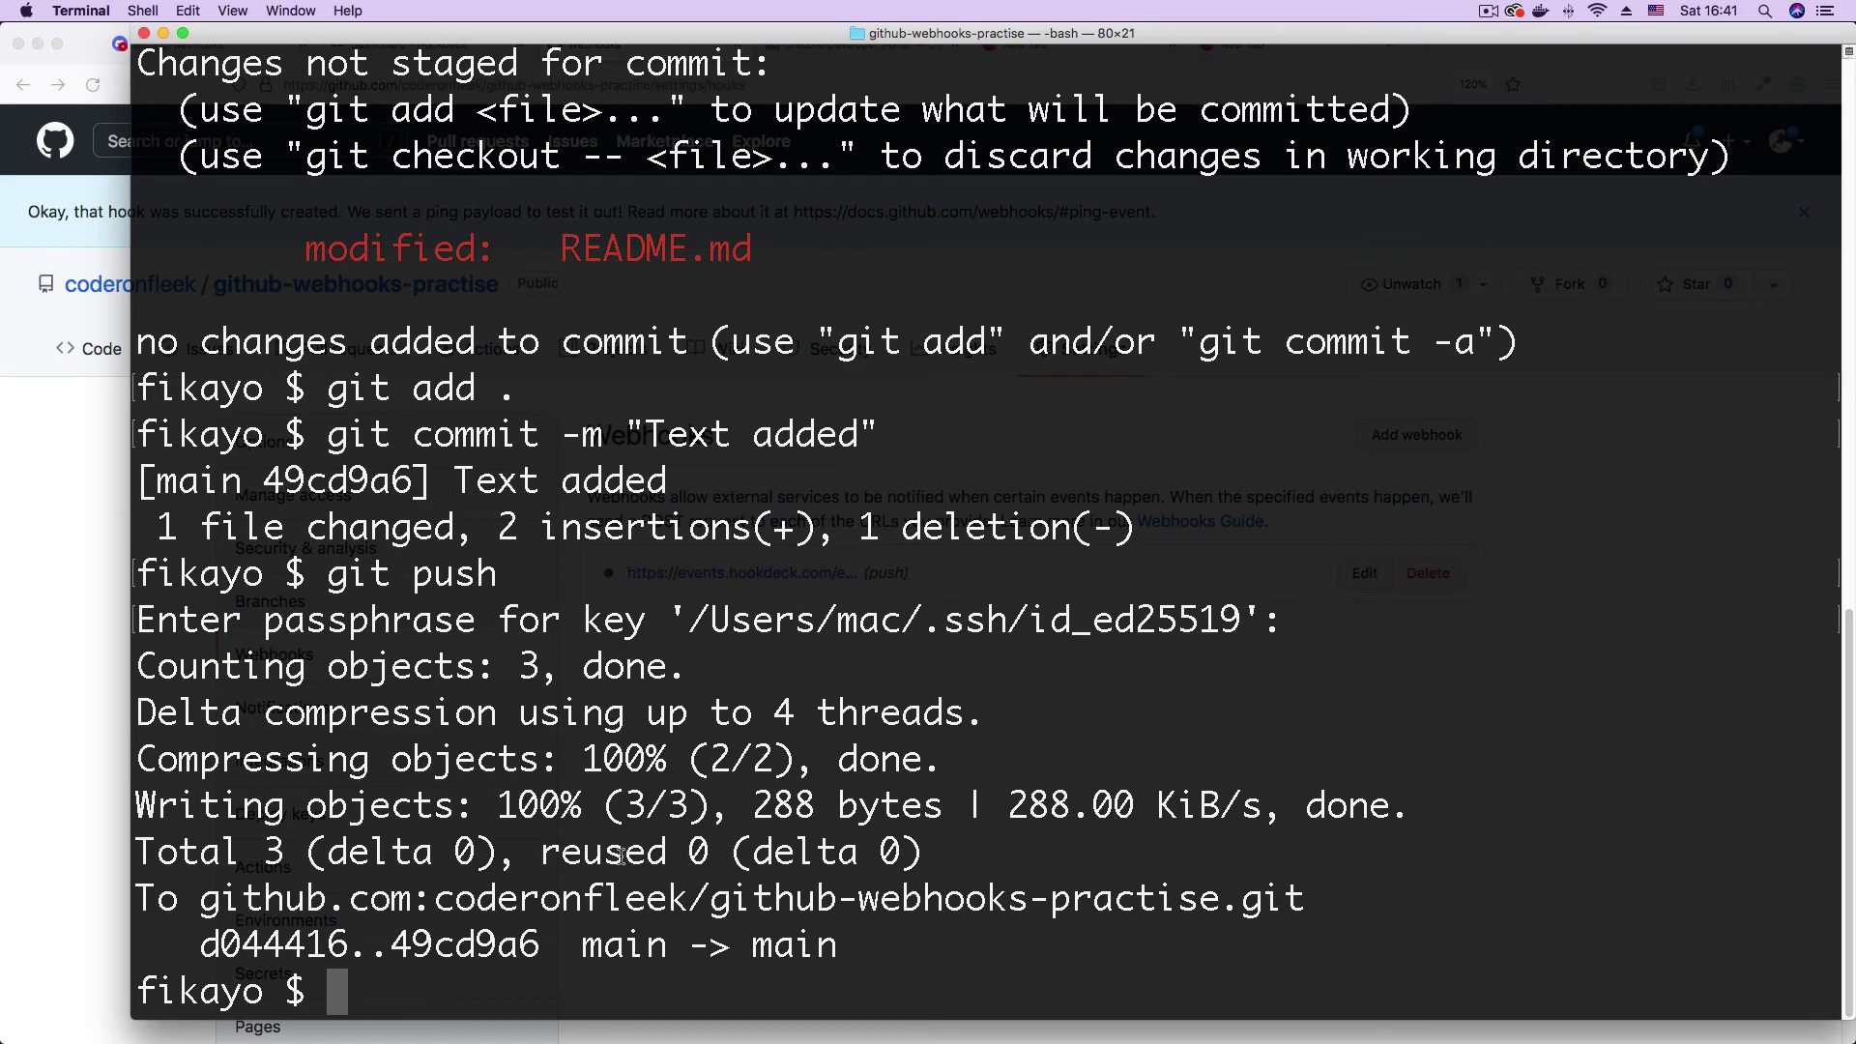
pyautogui.moveTo(597, 953); pyautogui.dragTo(839, 955)
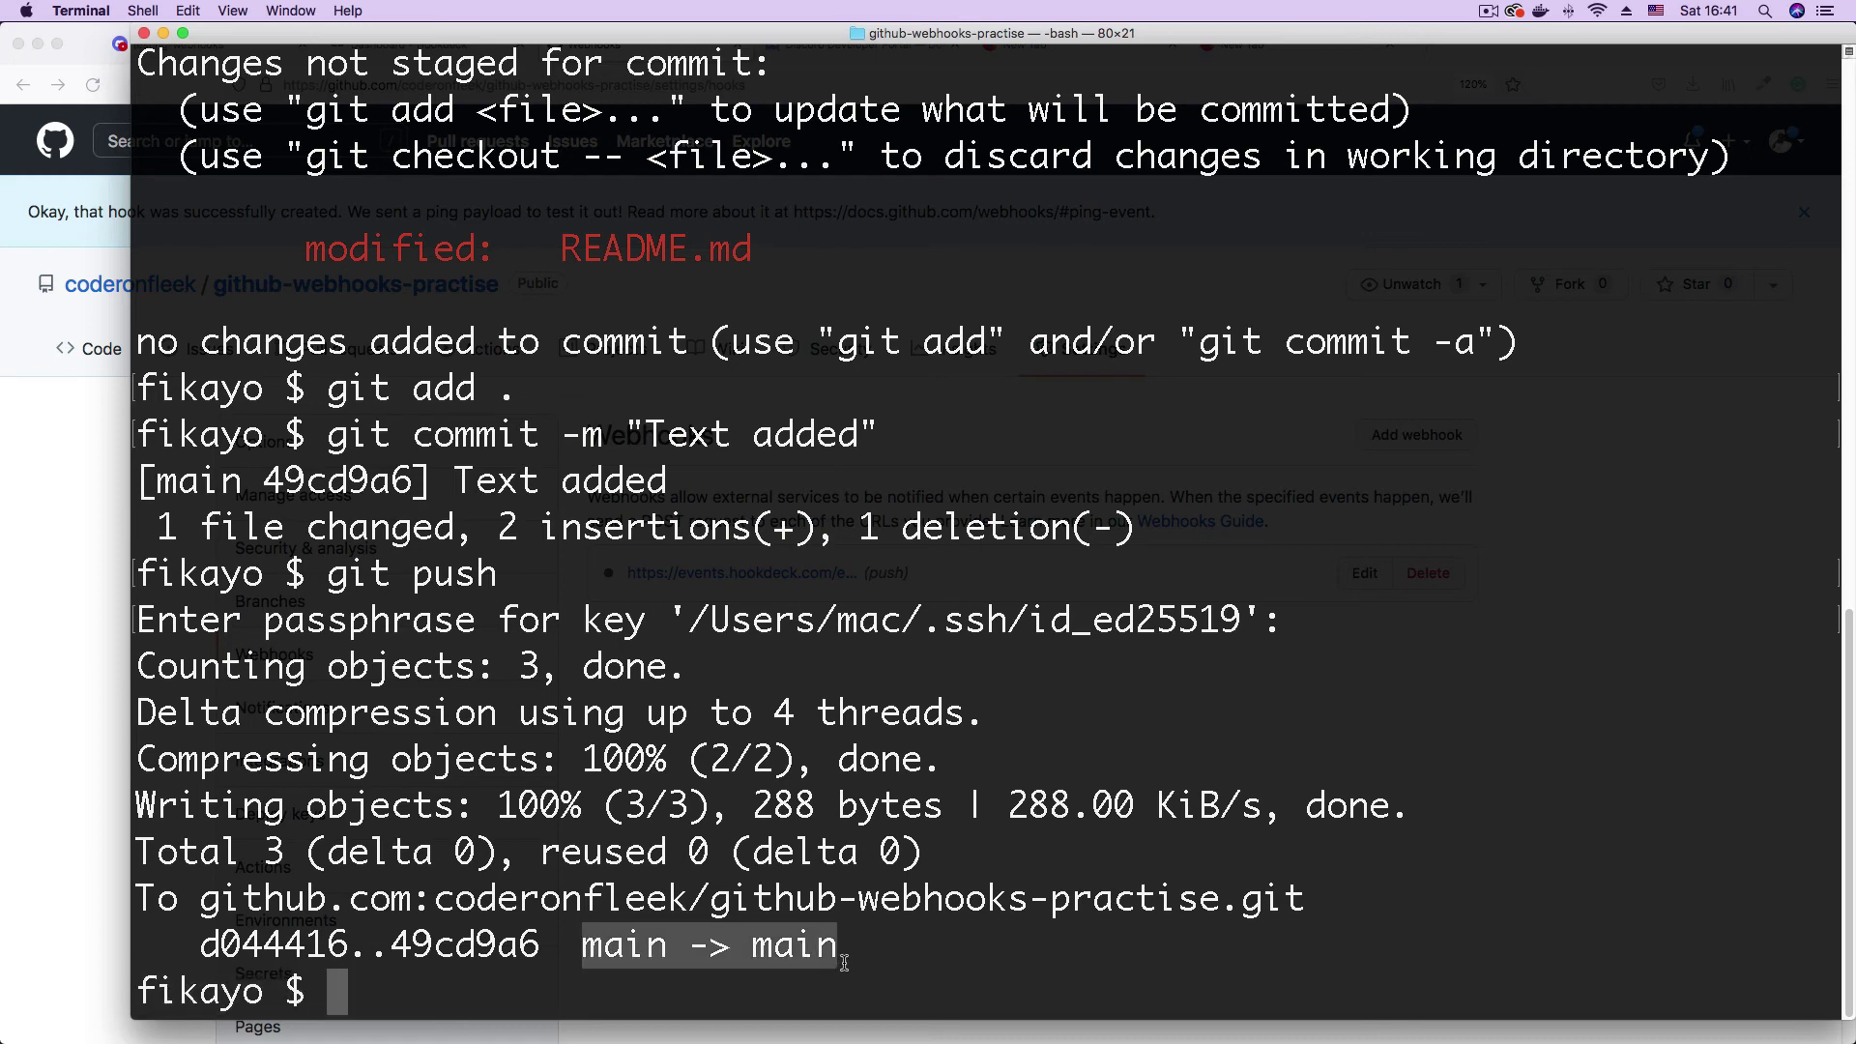
pyautogui.click(48, 551)
pyautogui.click(727, 574)
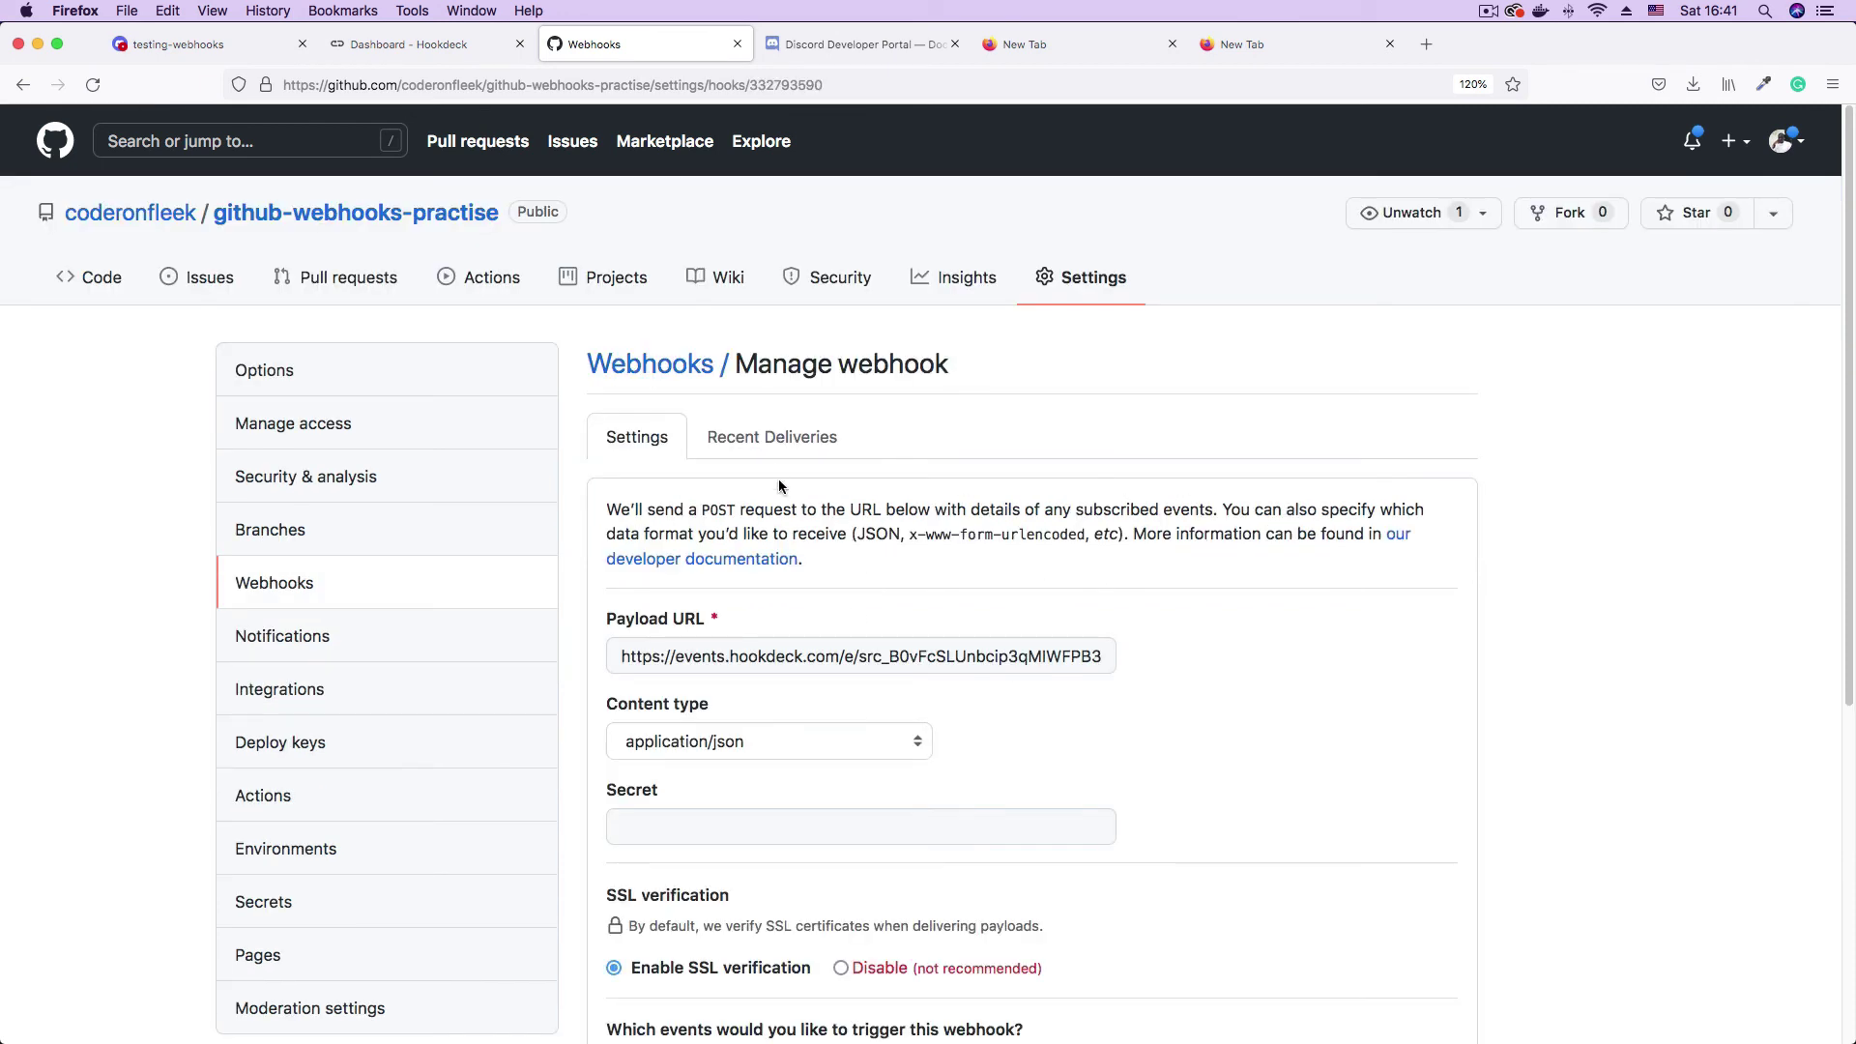
# - View the webhook's Recent Deliveries, then switch to the Hookdeck dashboard tab
pyautogui.click(749, 440)
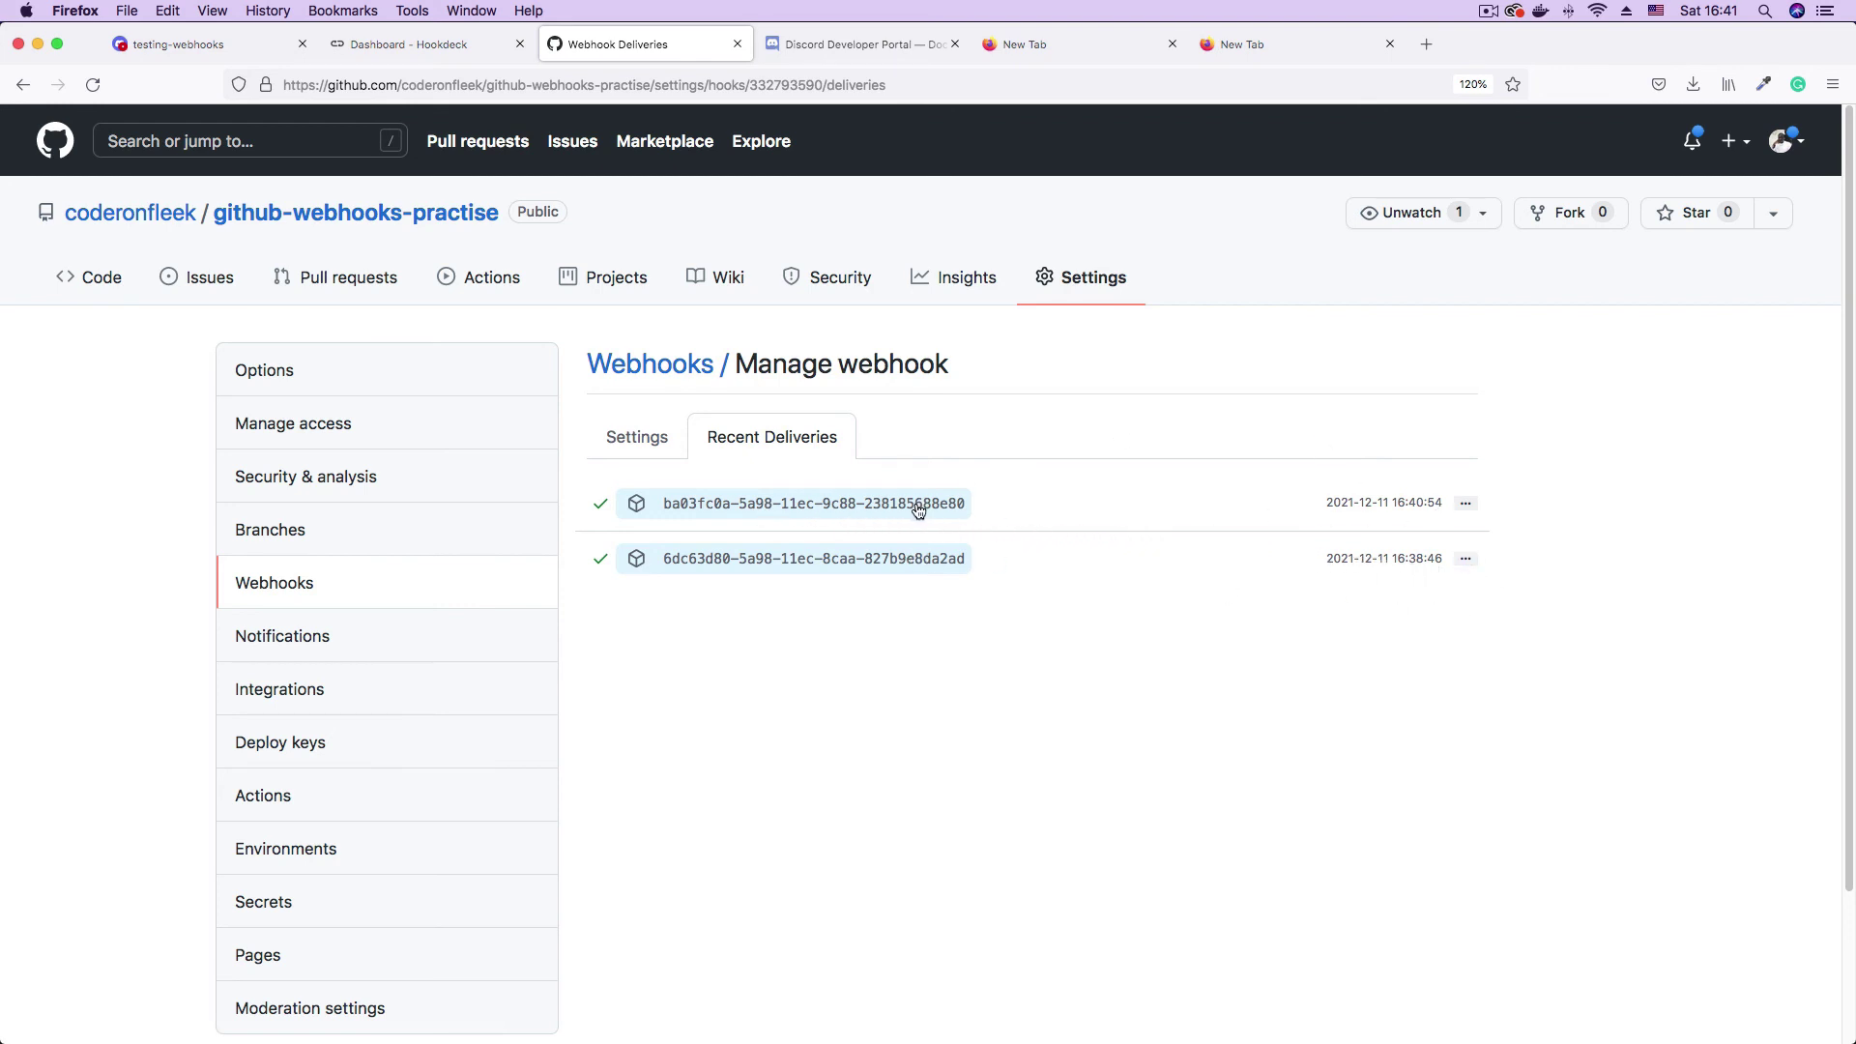
pyautogui.click(434, 48)
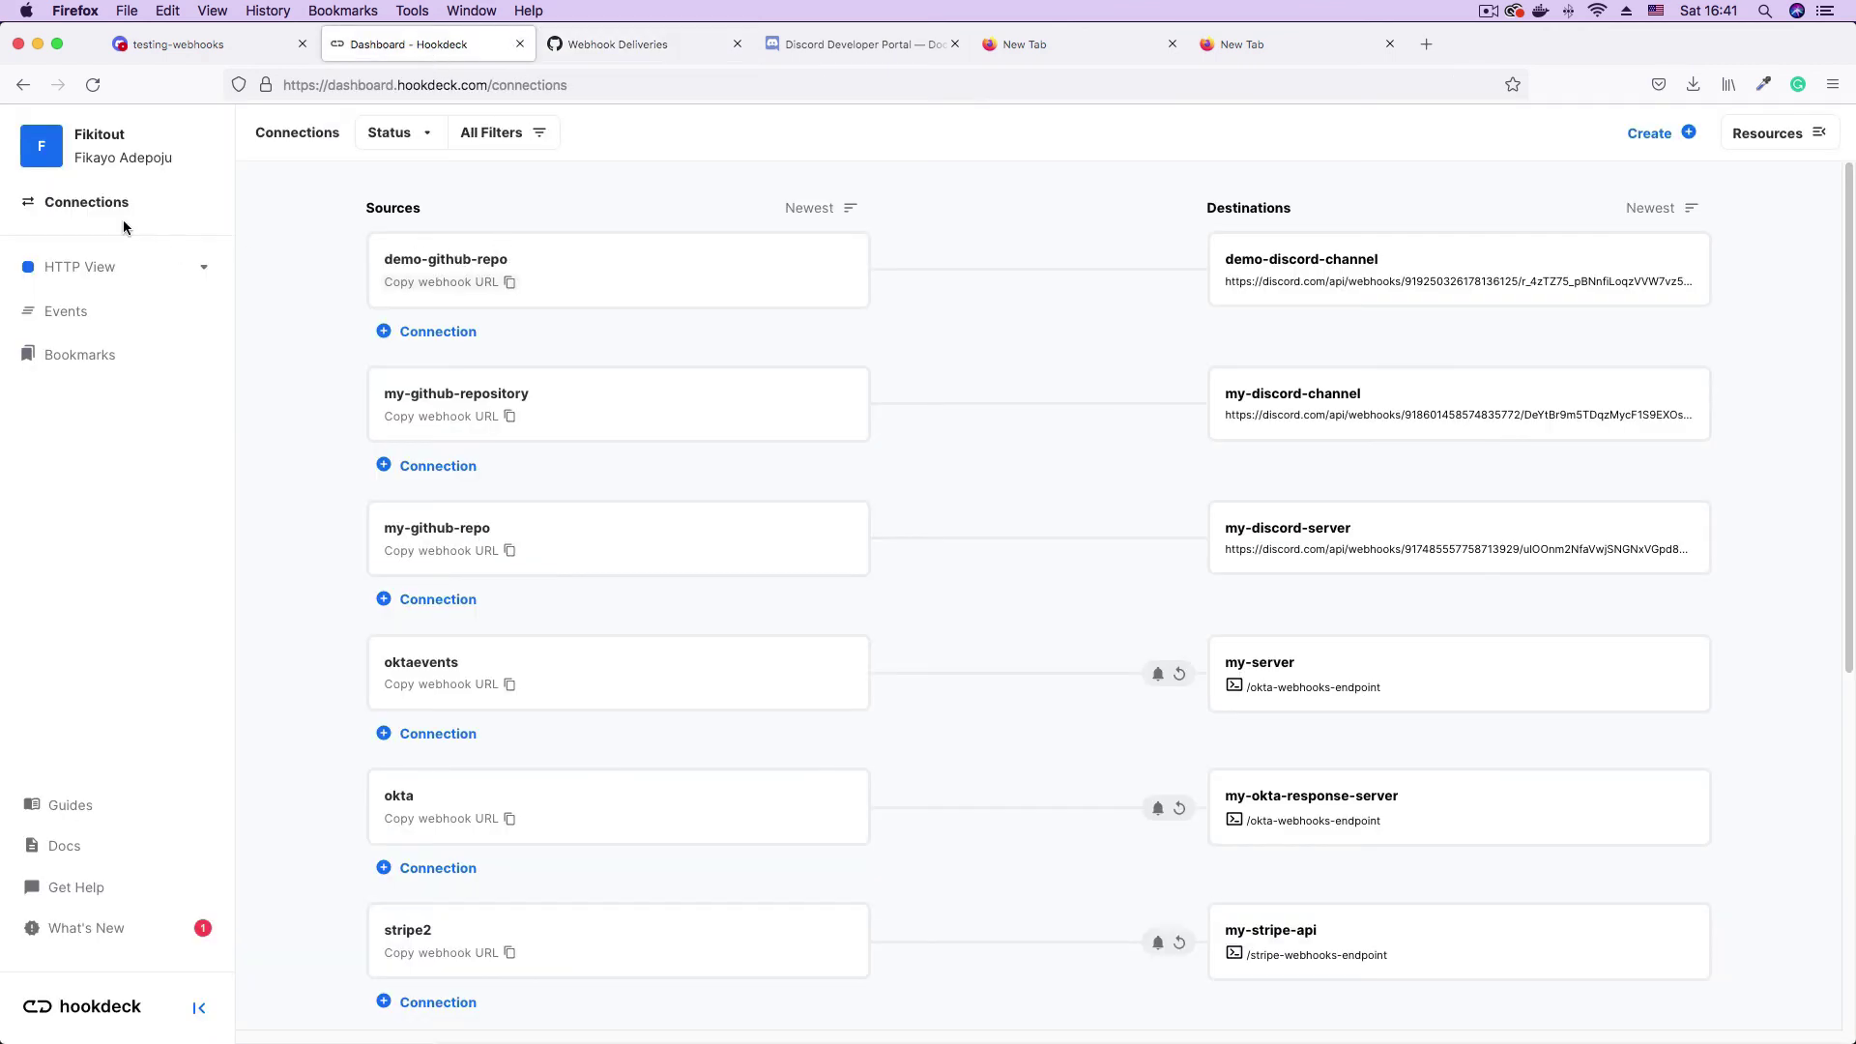
# - Inspect the newest Hookdeck push event's 8 headers, including x-github-event push, and its JSON body
pyautogui.click(64, 311)
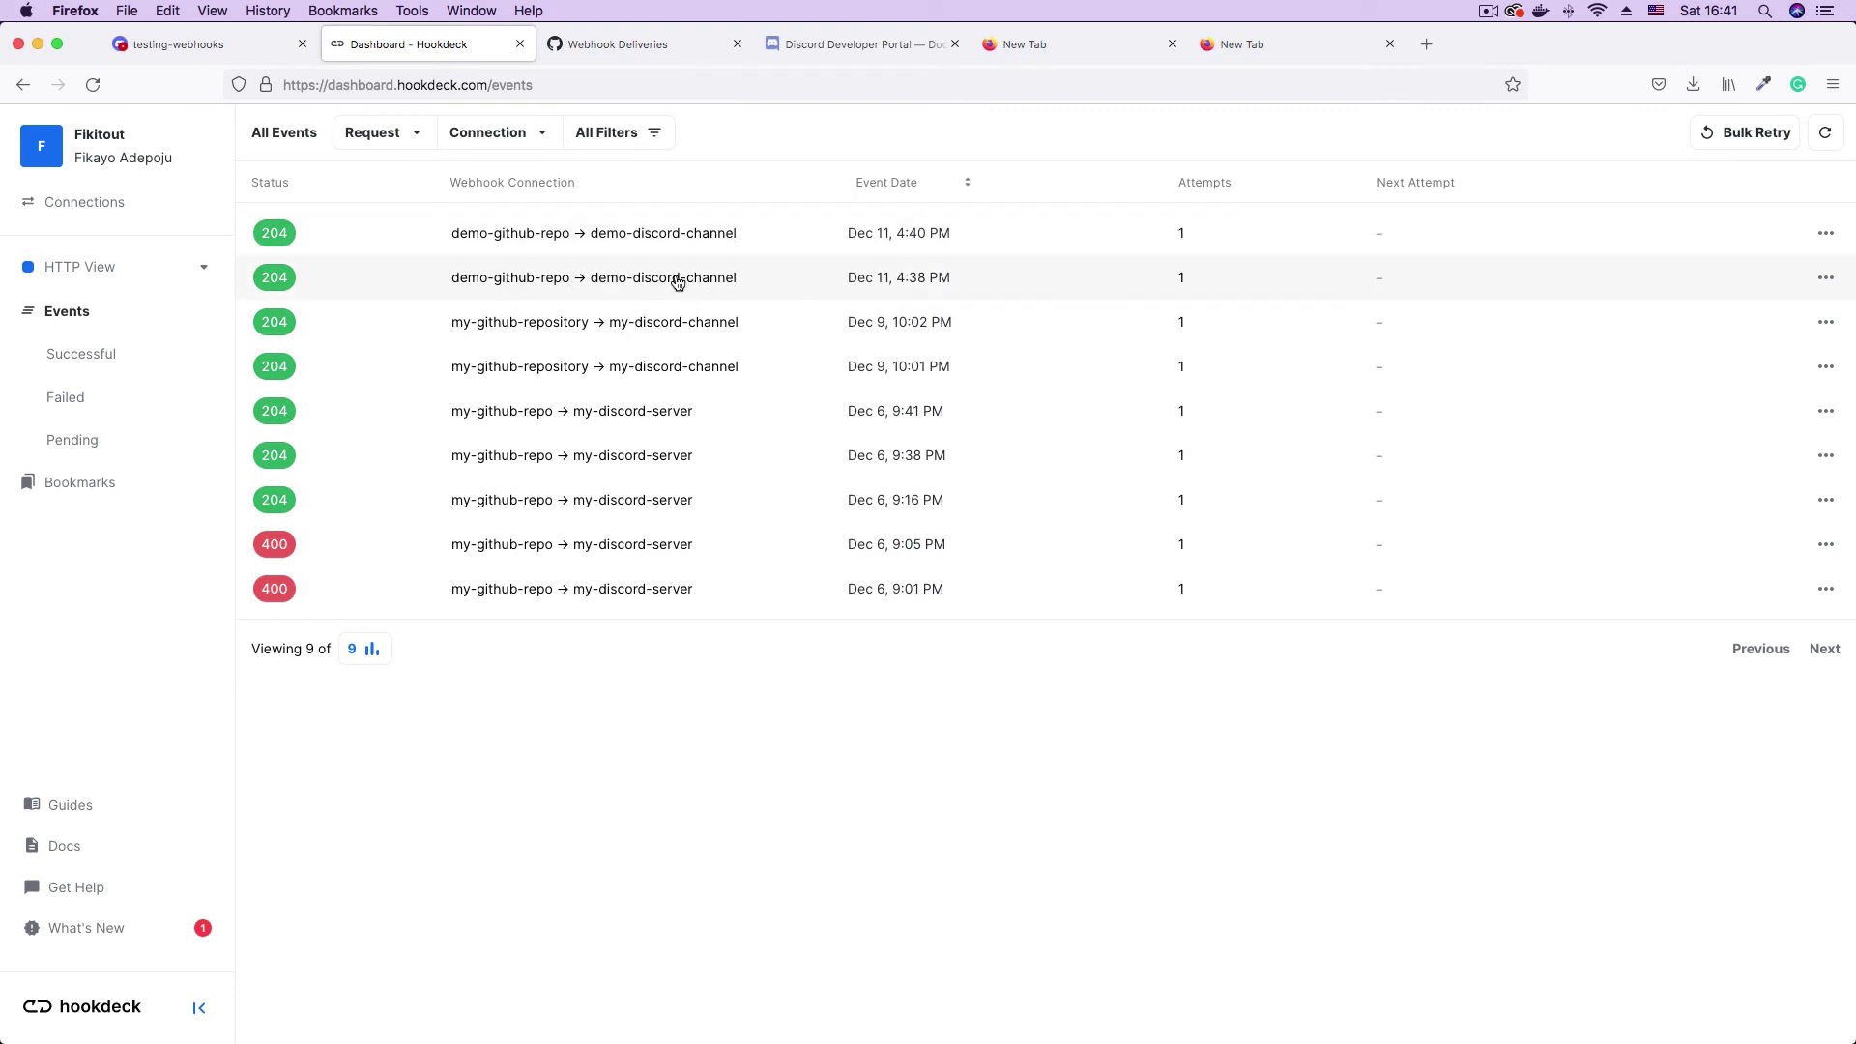
pyautogui.click(506, 236)
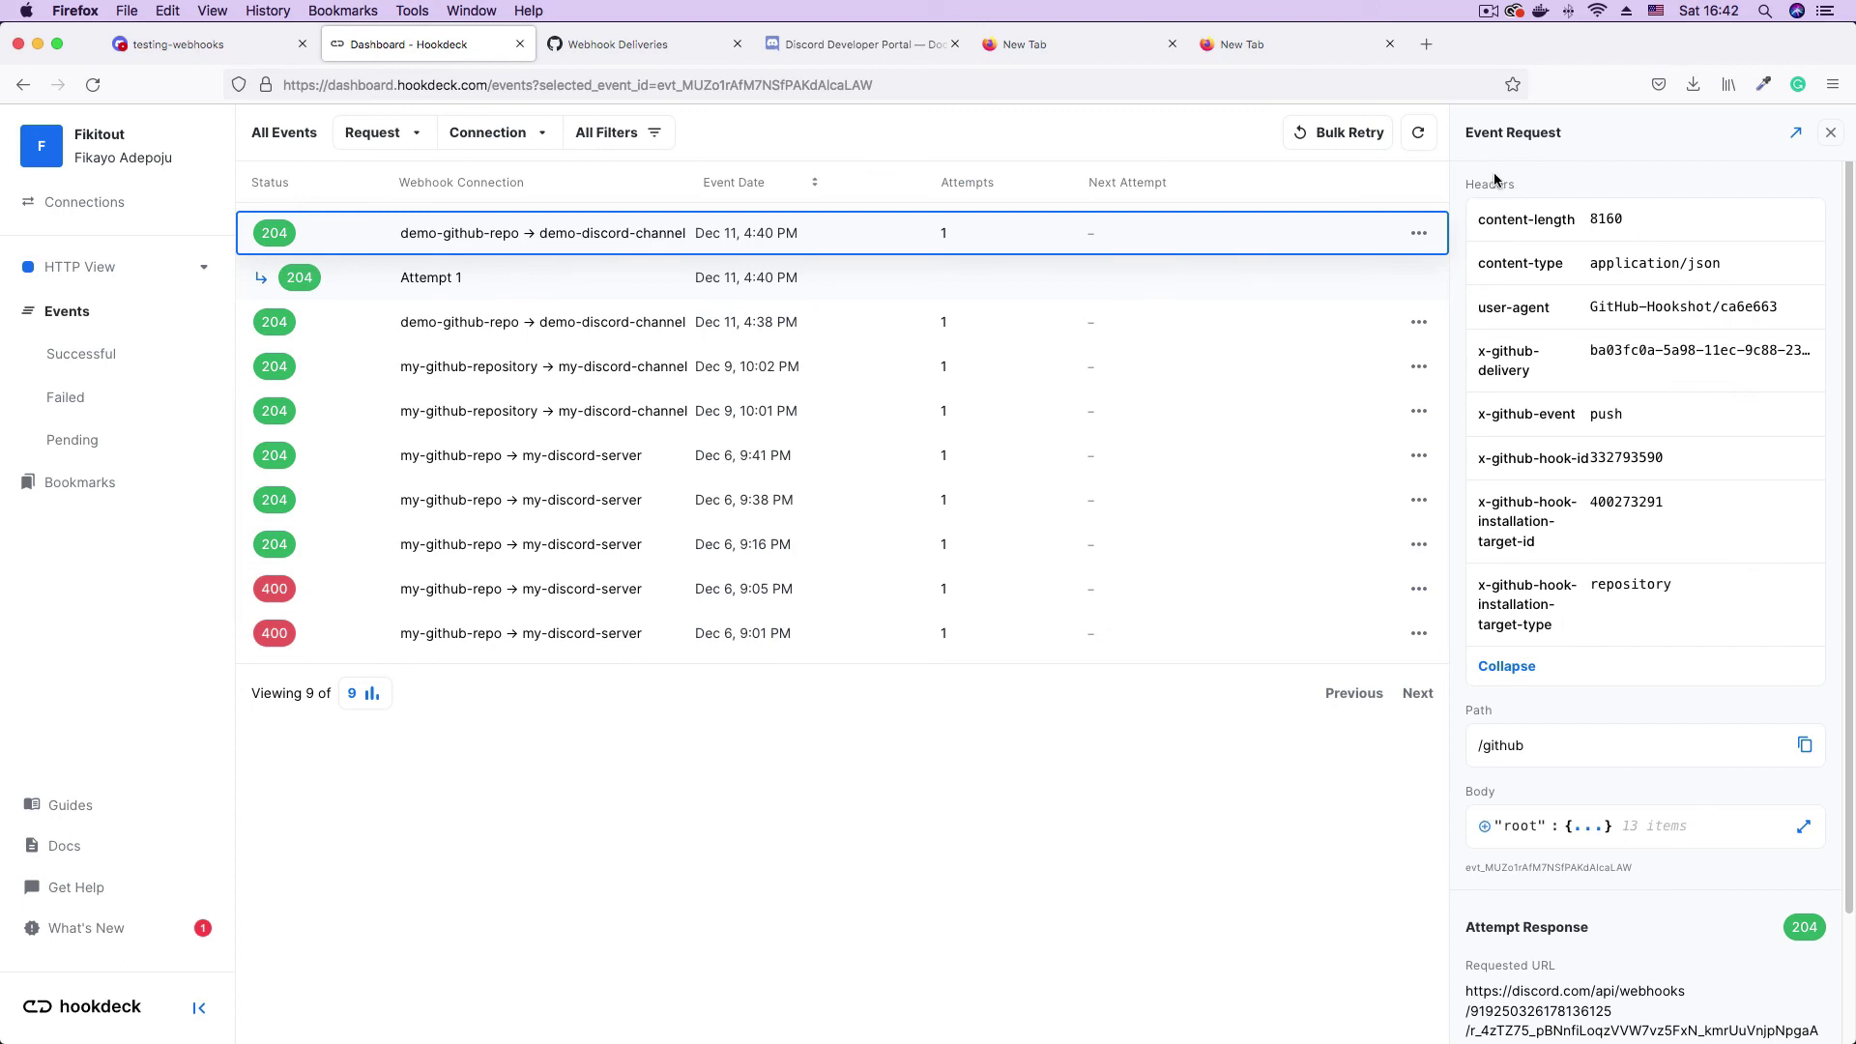
pyautogui.click(1795, 133)
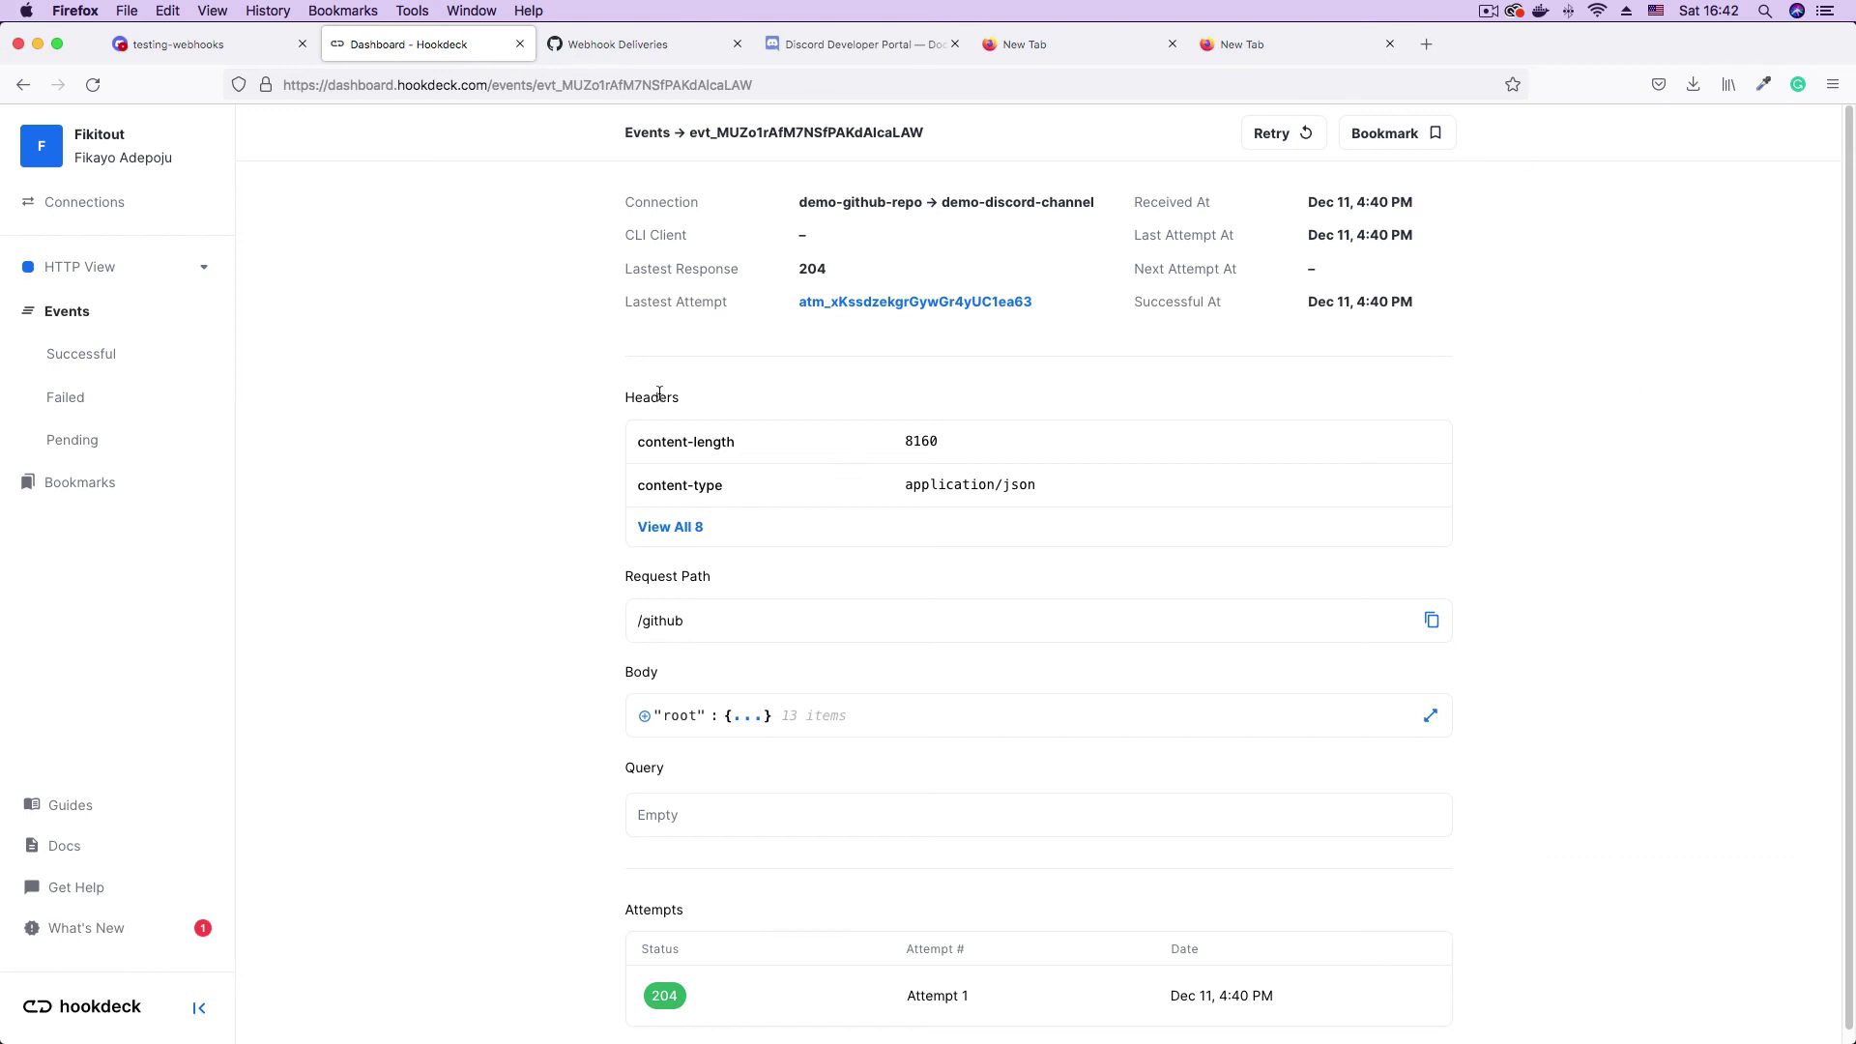
pyautogui.click(682, 530)
pyautogui.scroll(-3, 1102, 459)
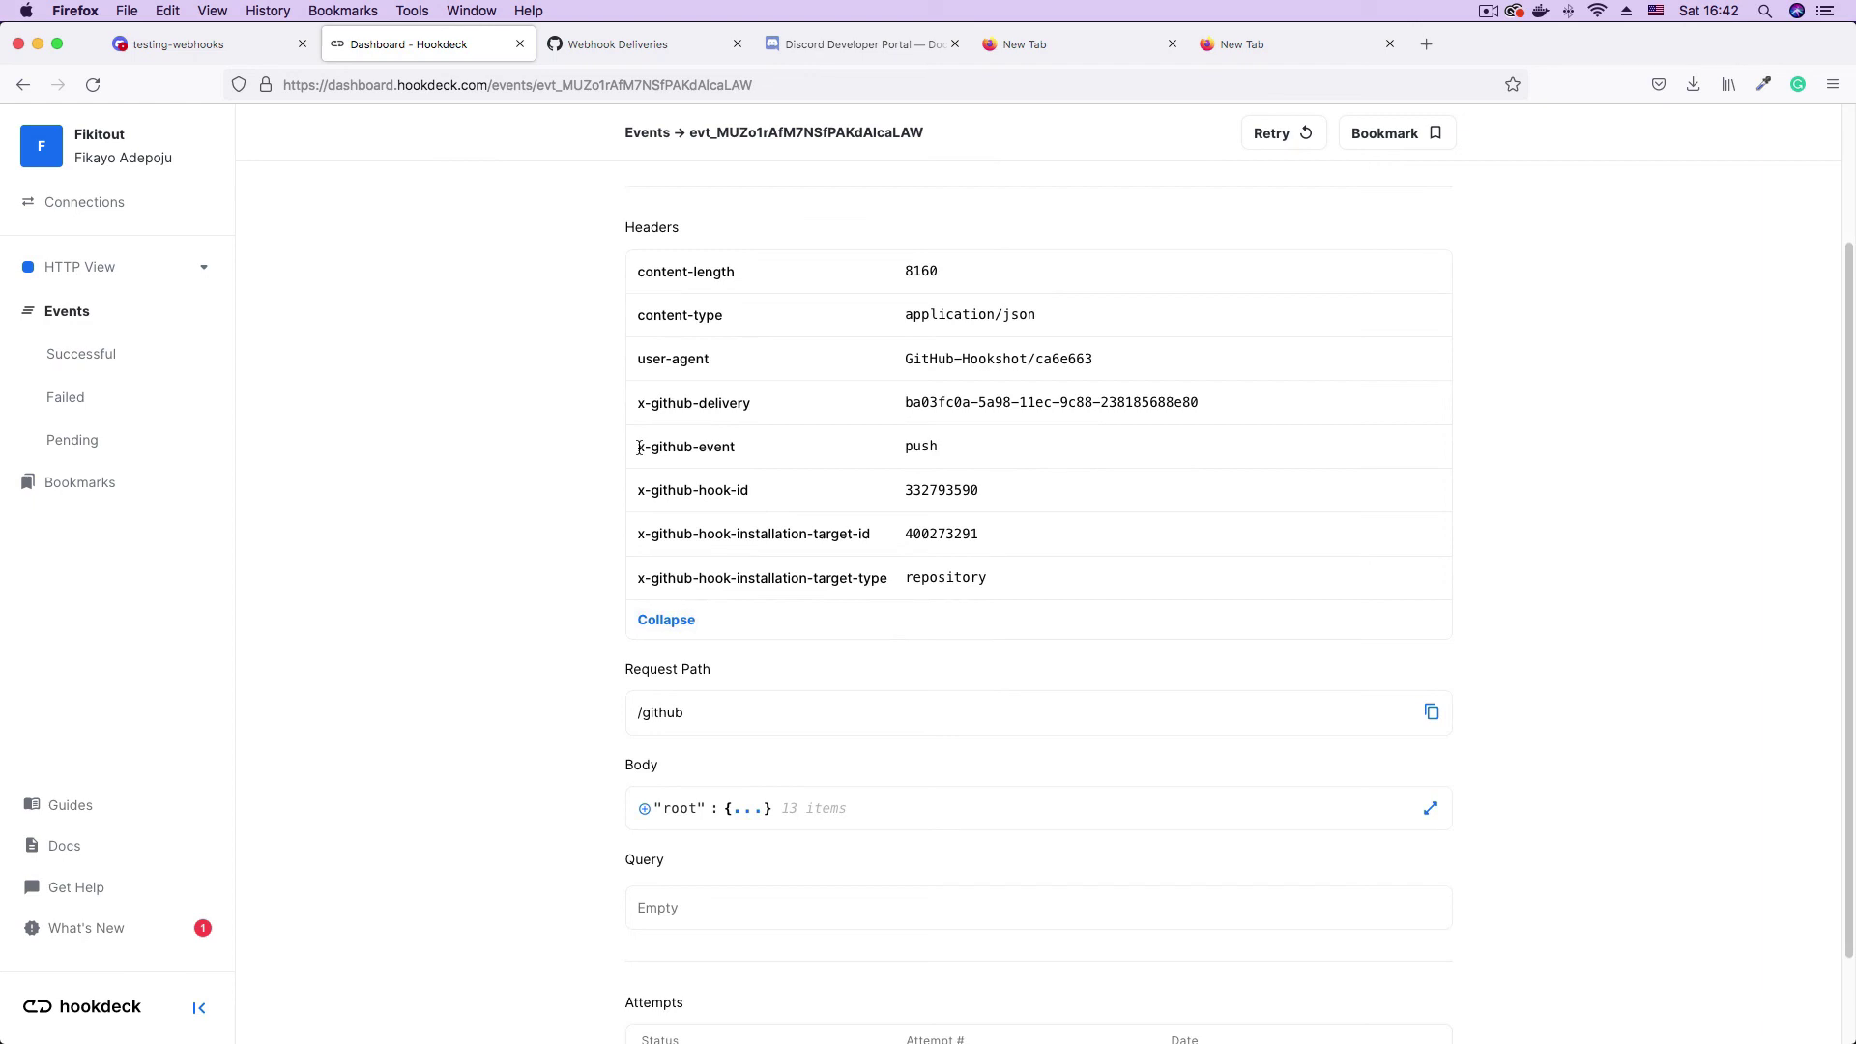
pyautogui.moveTo(635, 446); pyautogui.dragTo(952, 471)
pyautogui.scroll(-2, 1172, 414)
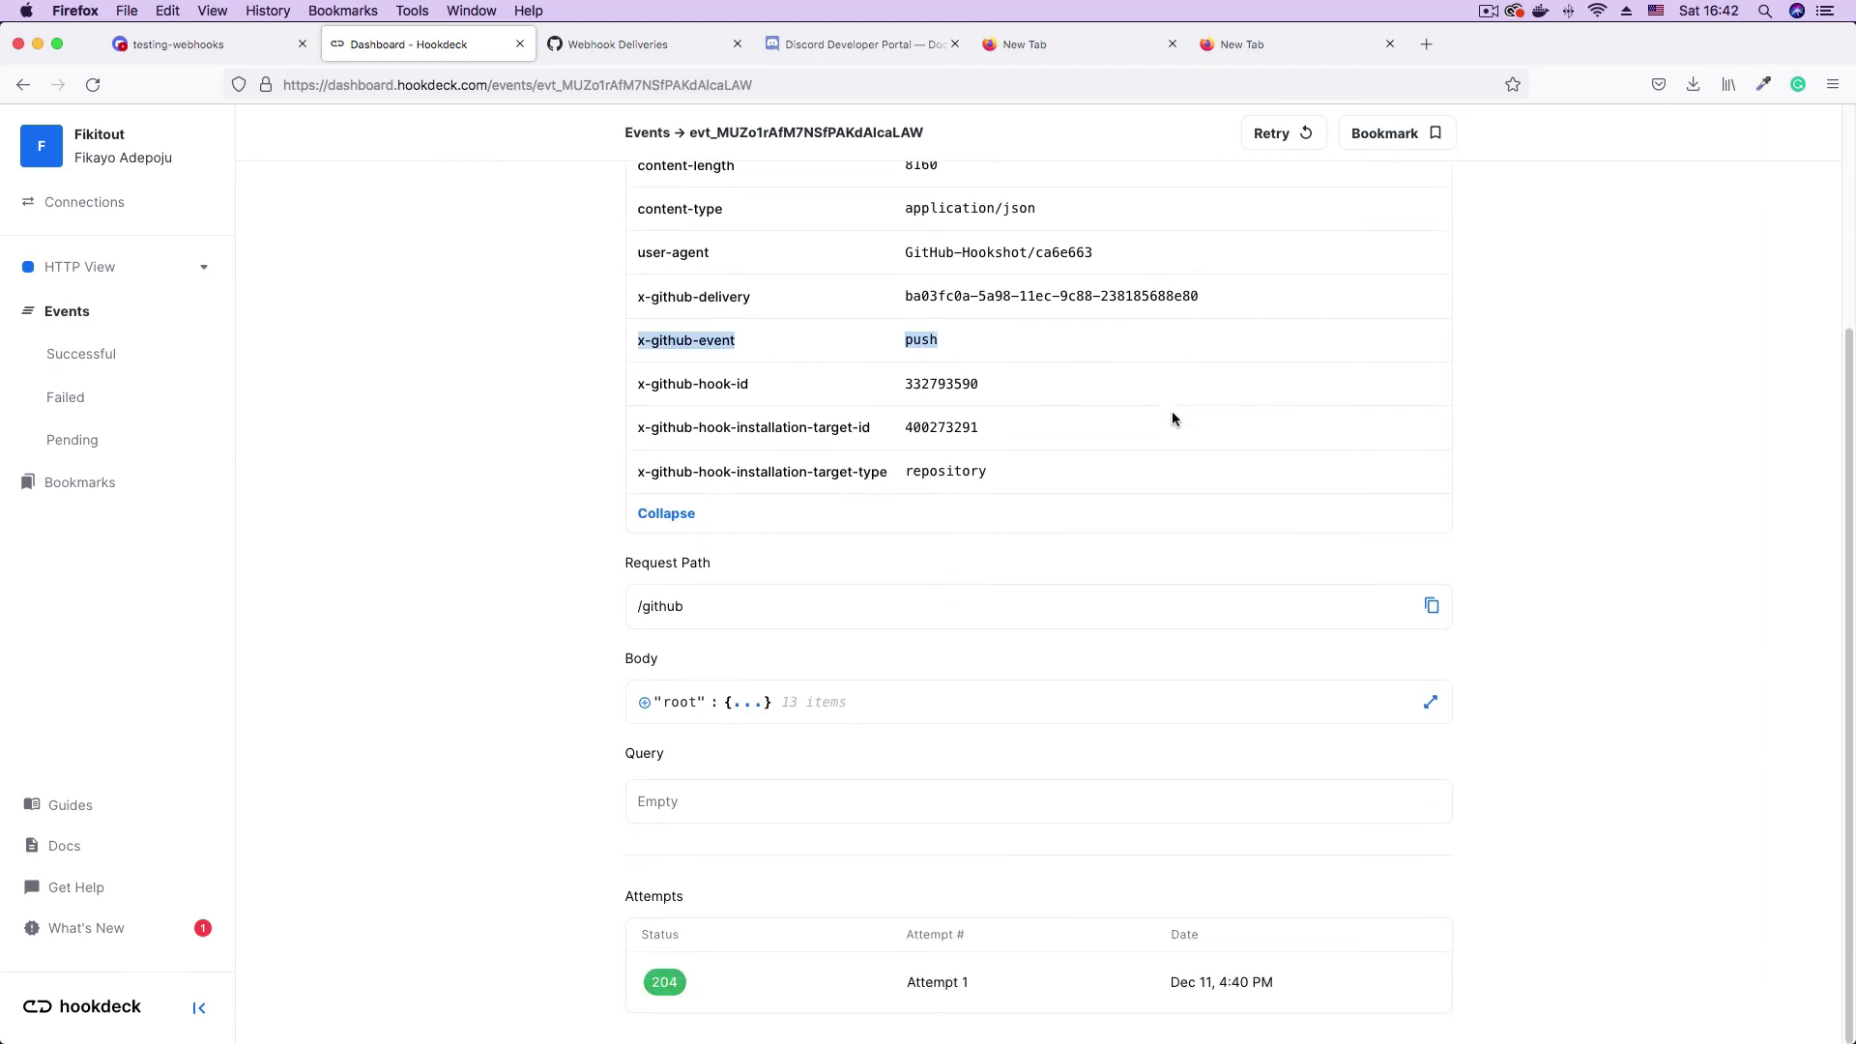
pyautogui.click(646, 705)
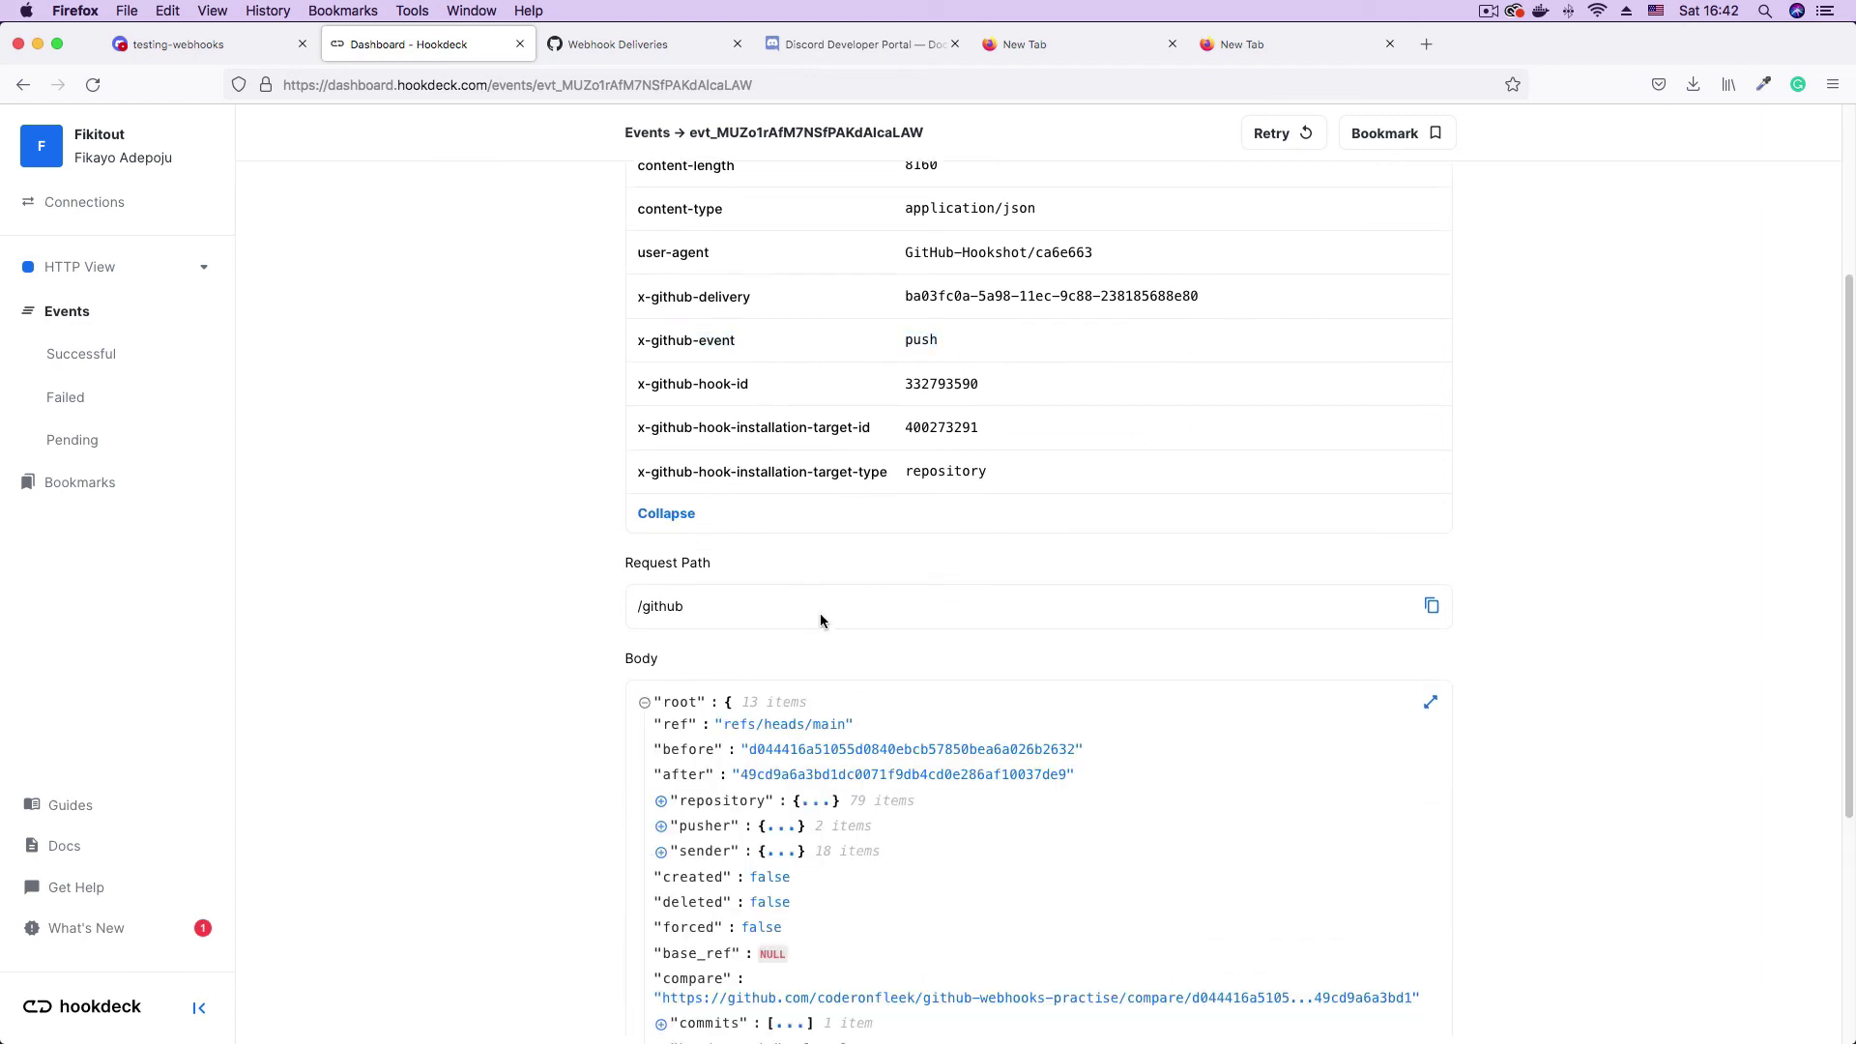
pyautogui.scroll(-5, 996, 502)
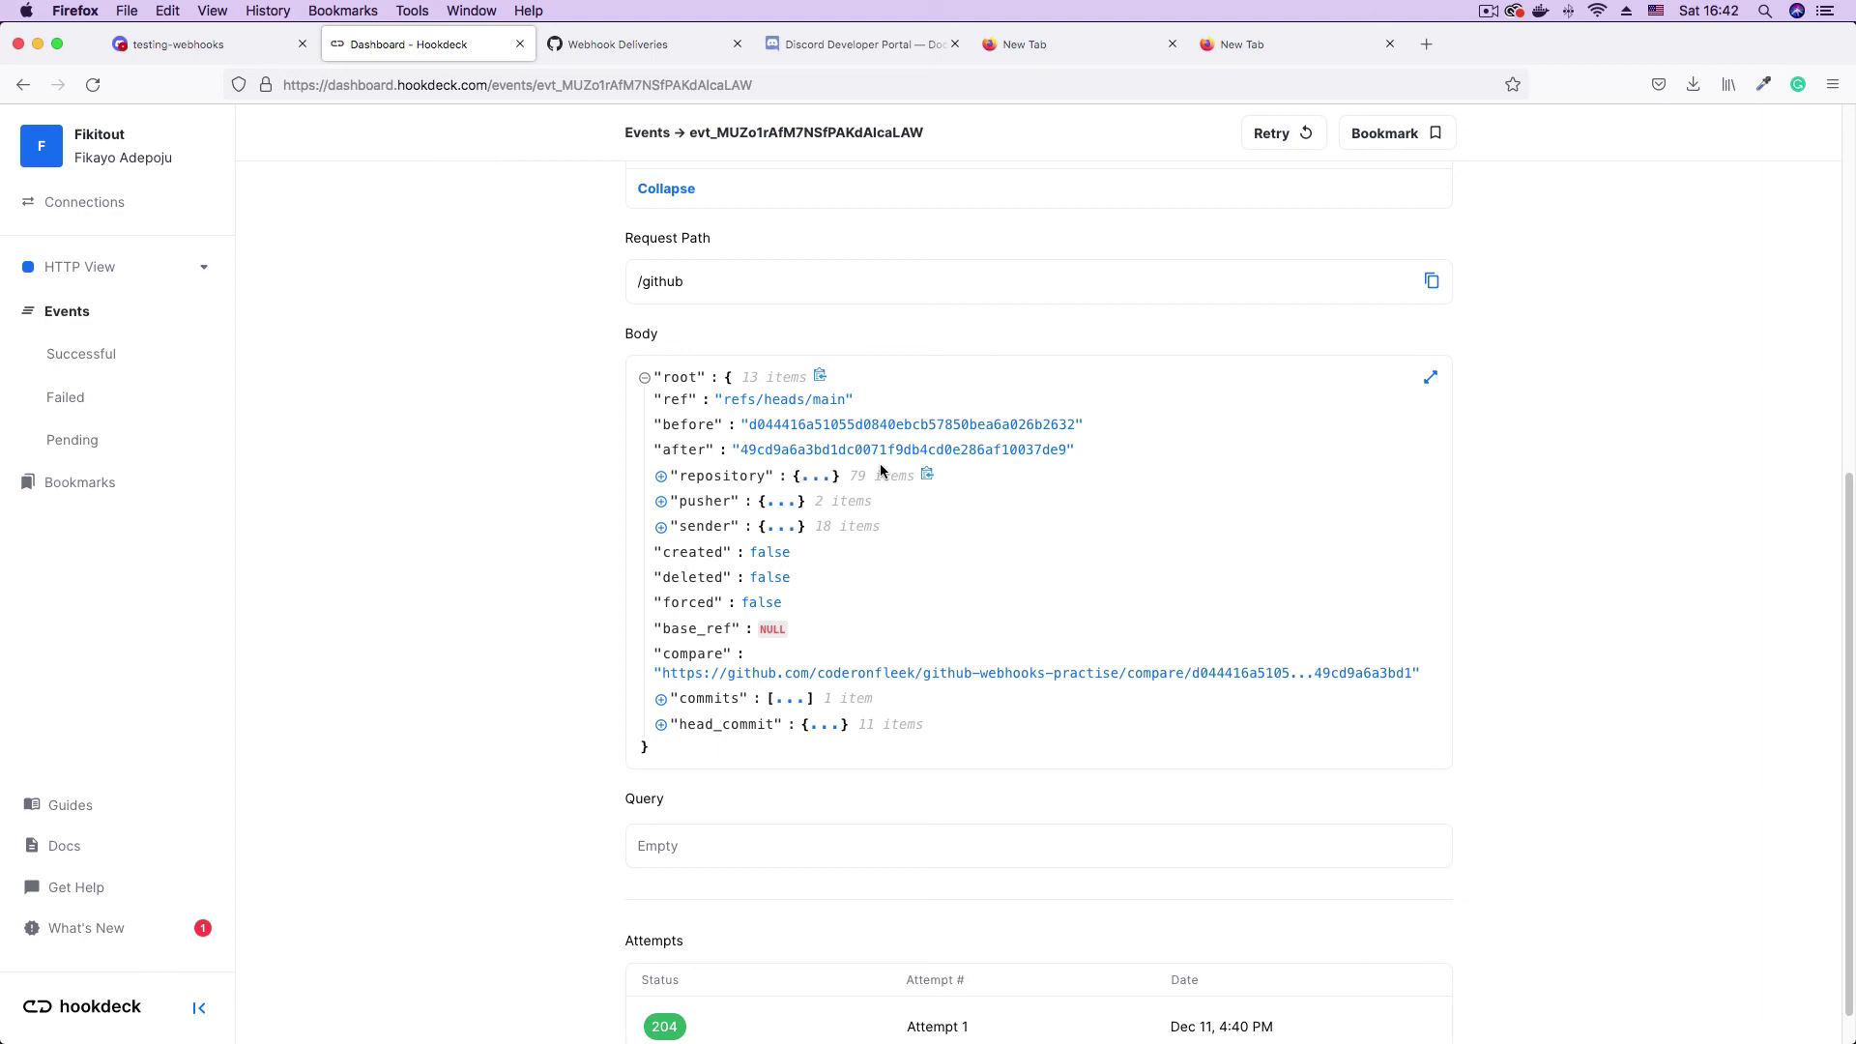
pyautogui.click(194, 49)
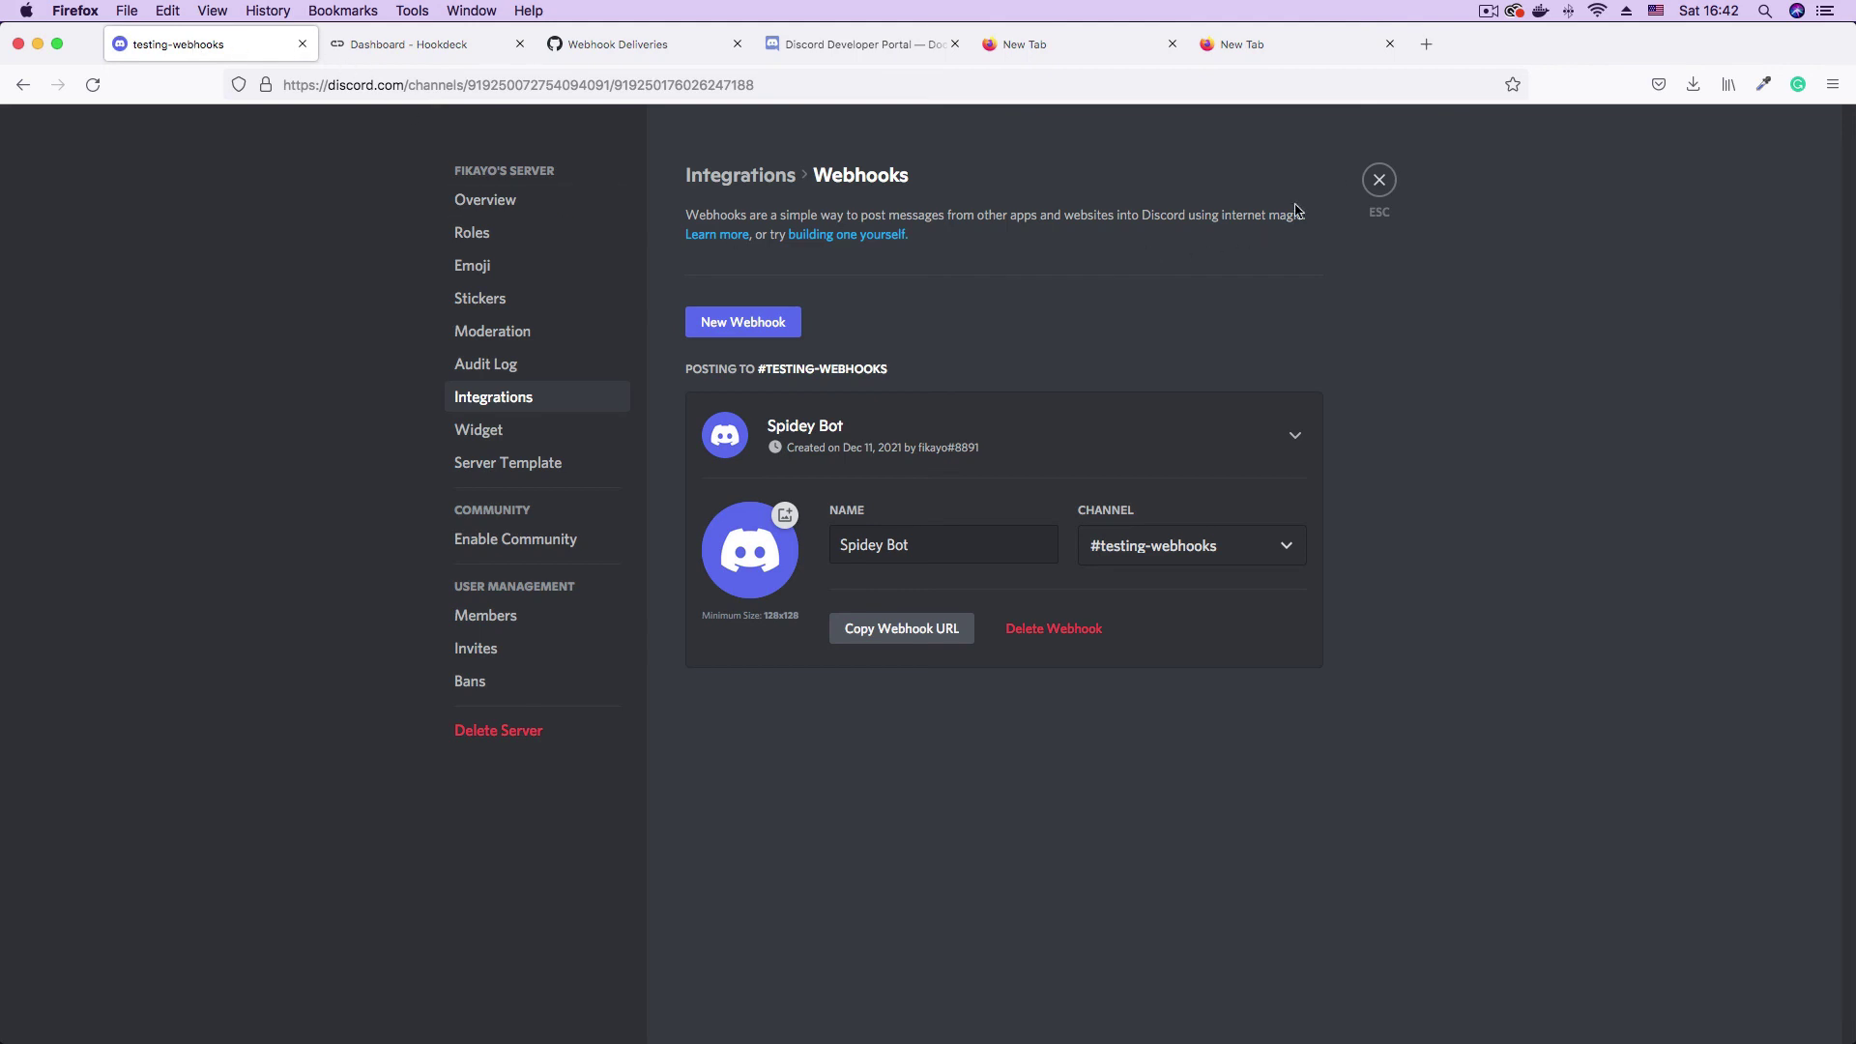
# - Back in #testing-webhooks, follow the GitHub bot's '1 new commit' link to the 'Text added' commit
pyautogui.click(1377, 182)
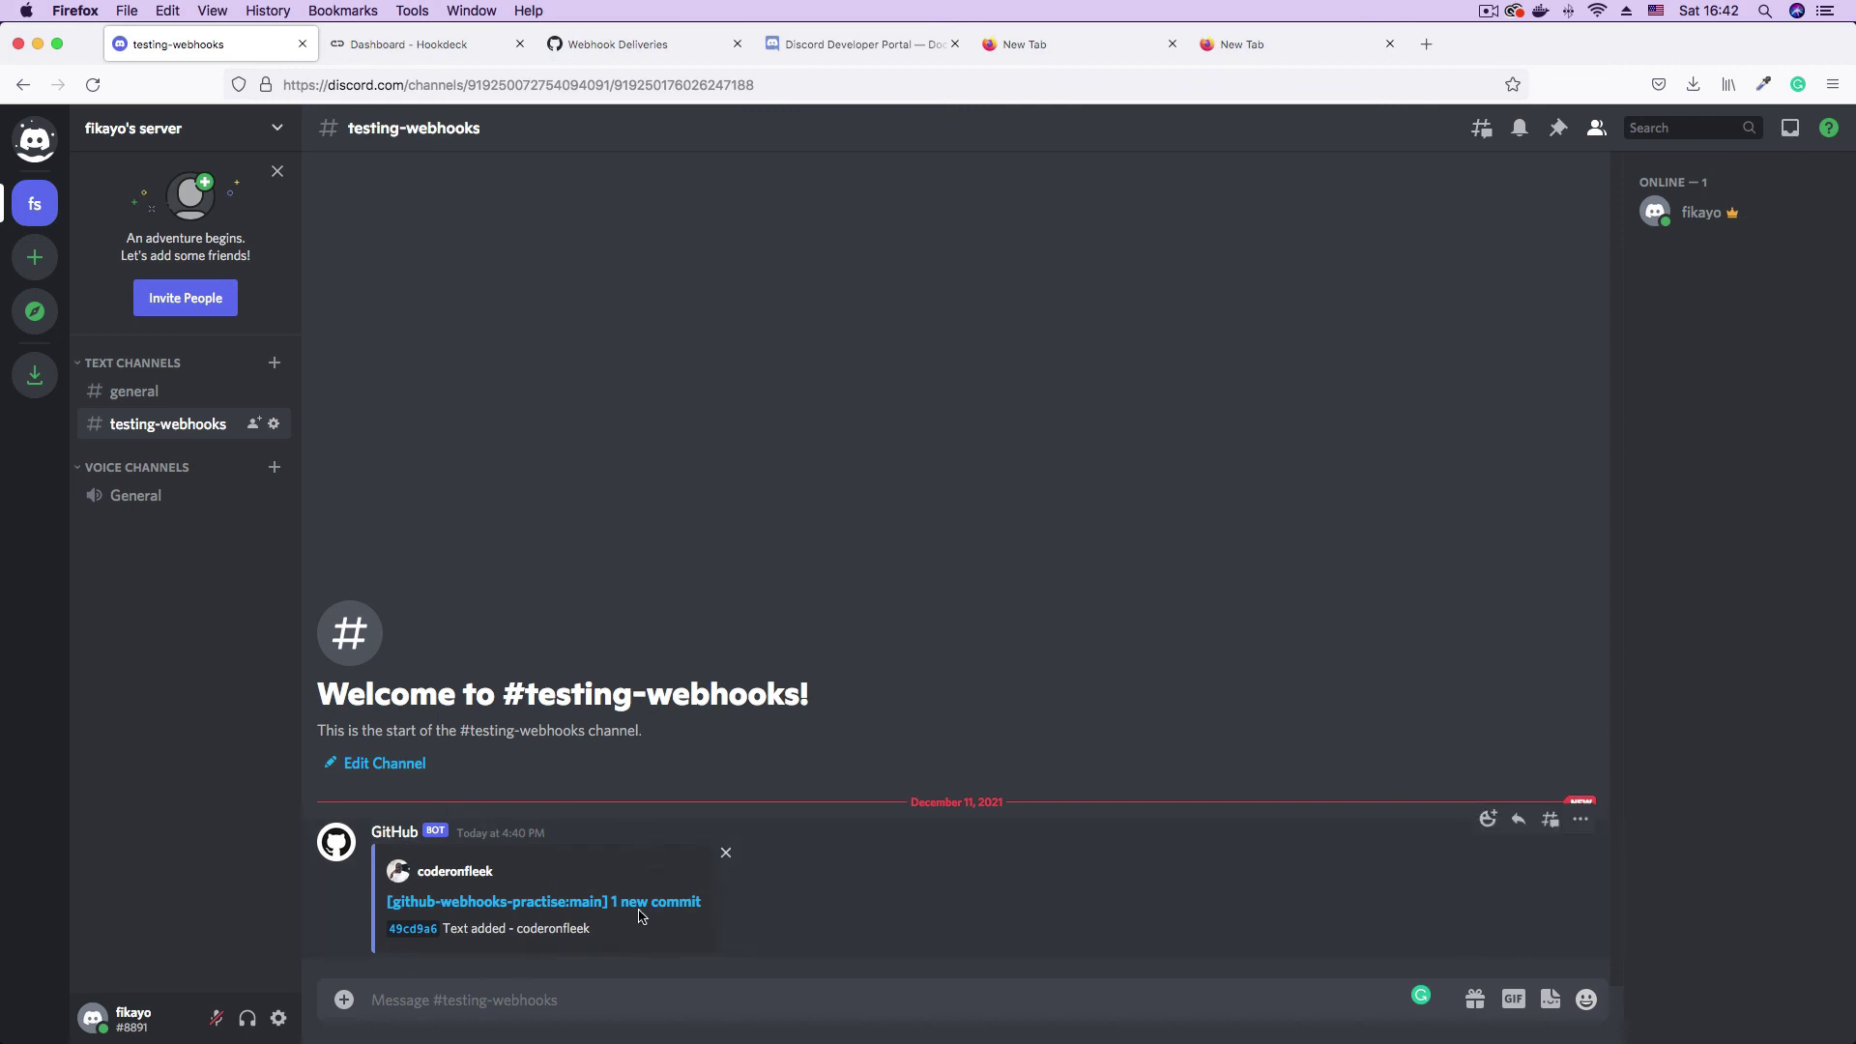
pyautogui.click(586, 908)
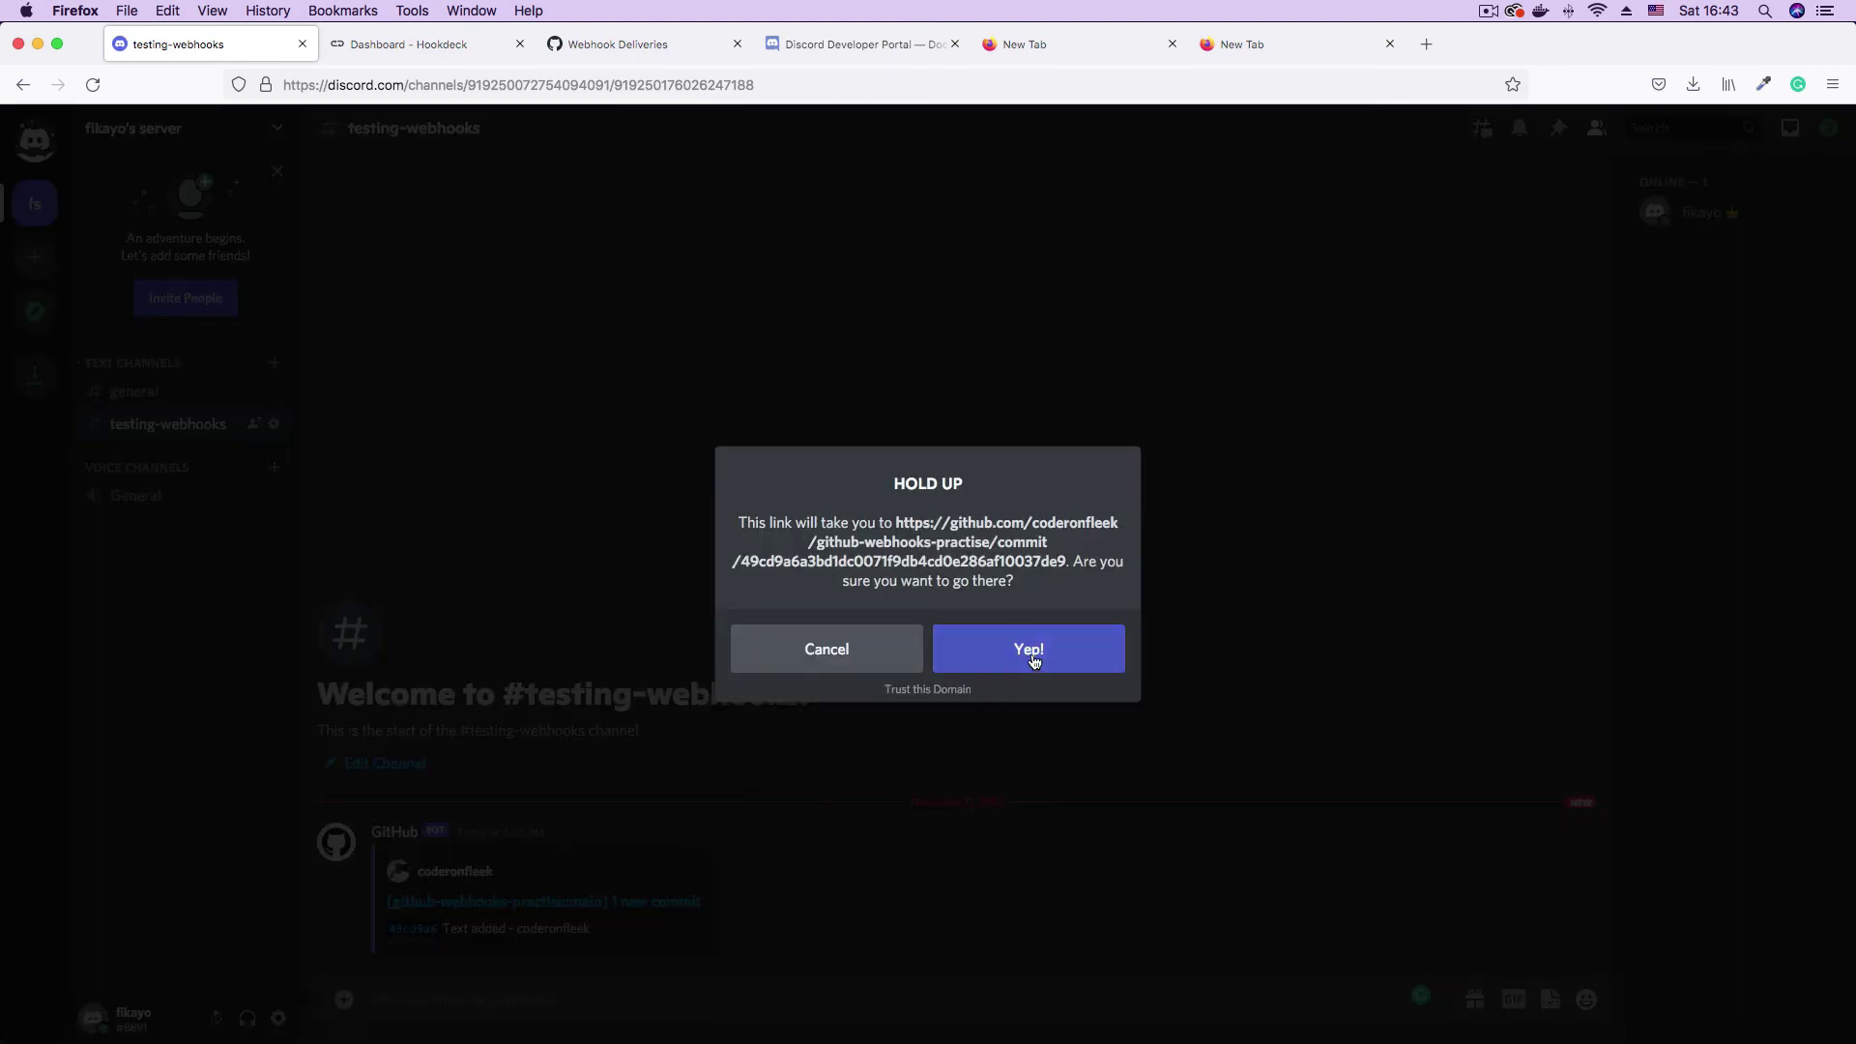
pyautogui.click(1037, 662)
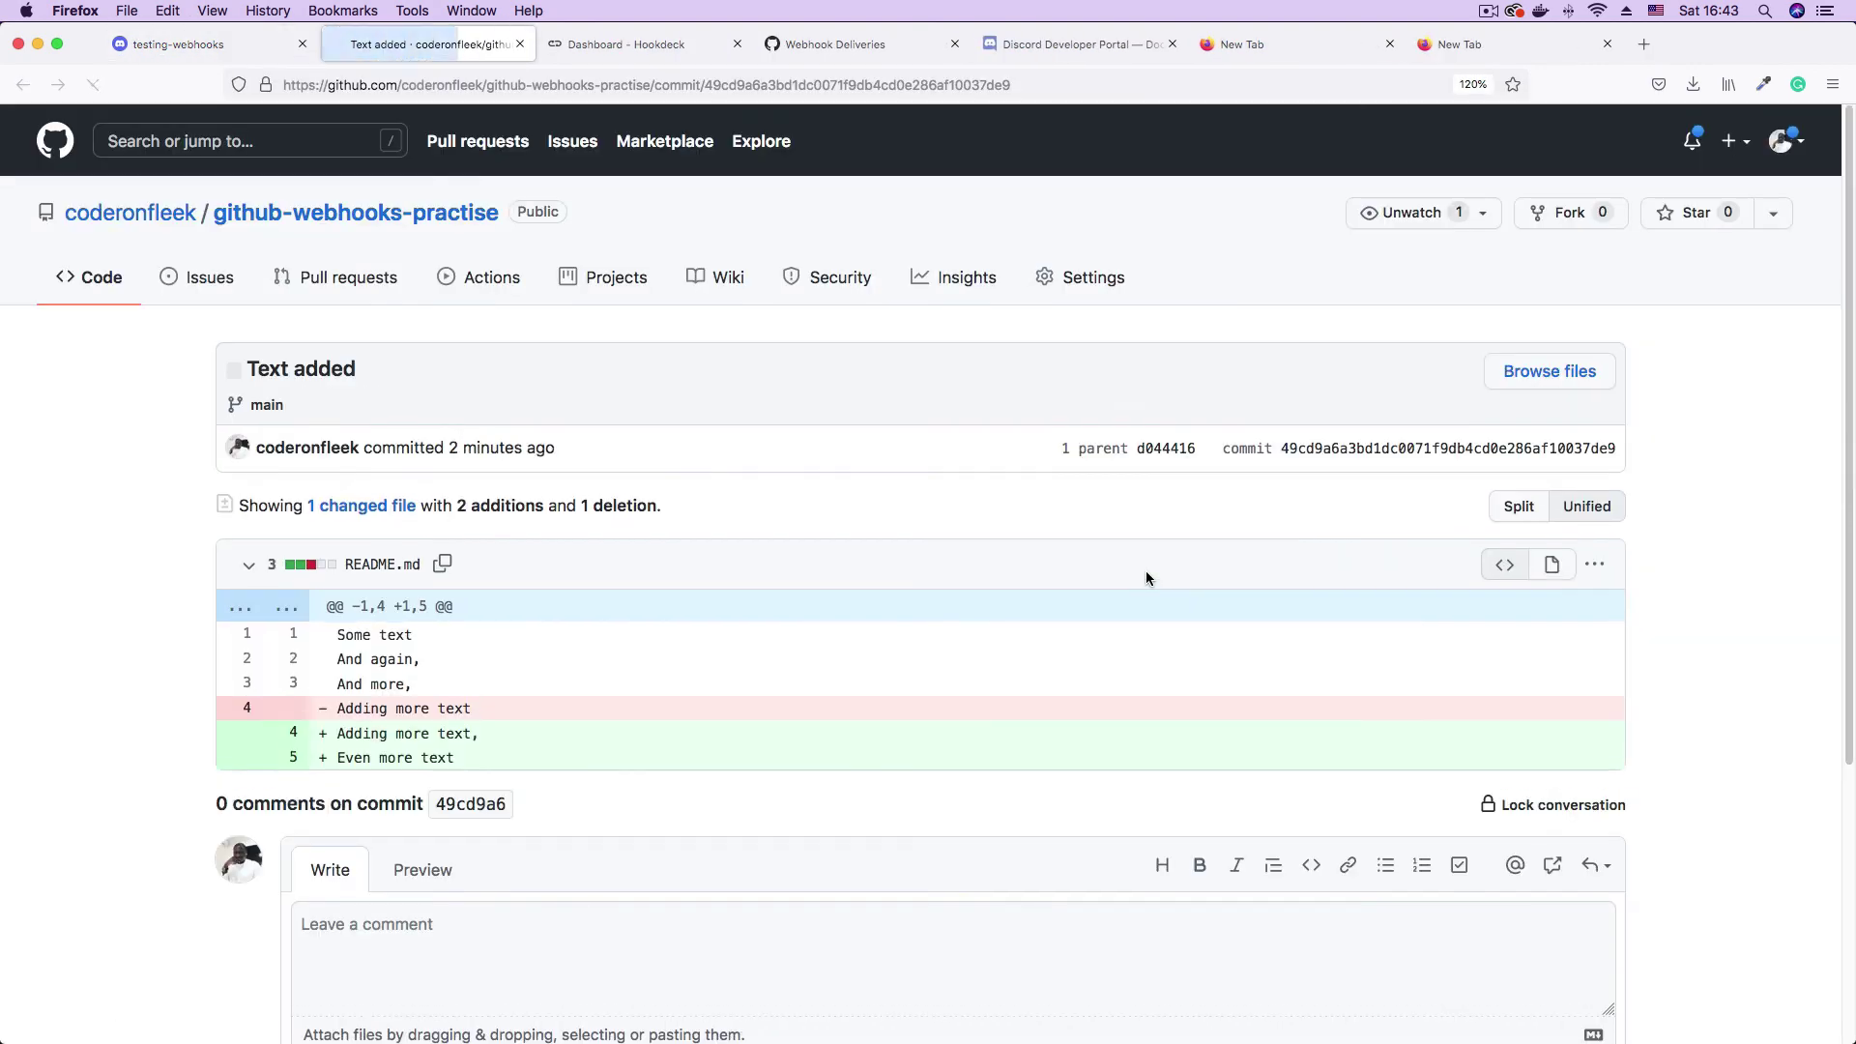